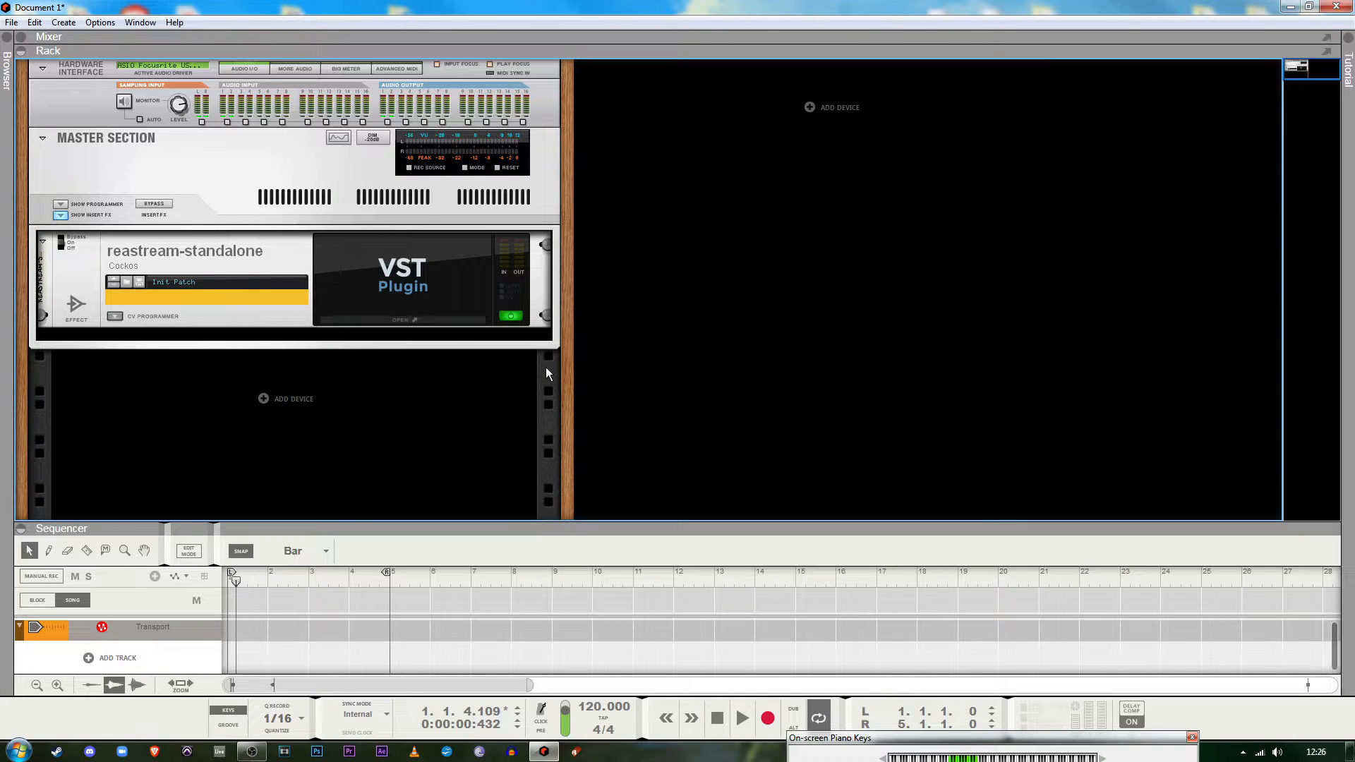
Enlarge the rack area and delete the gaz-singsing-112.5bpm audio track device below the reastream-standalone plugin
{"action": "left_click", "coordinate": [7, 37]}
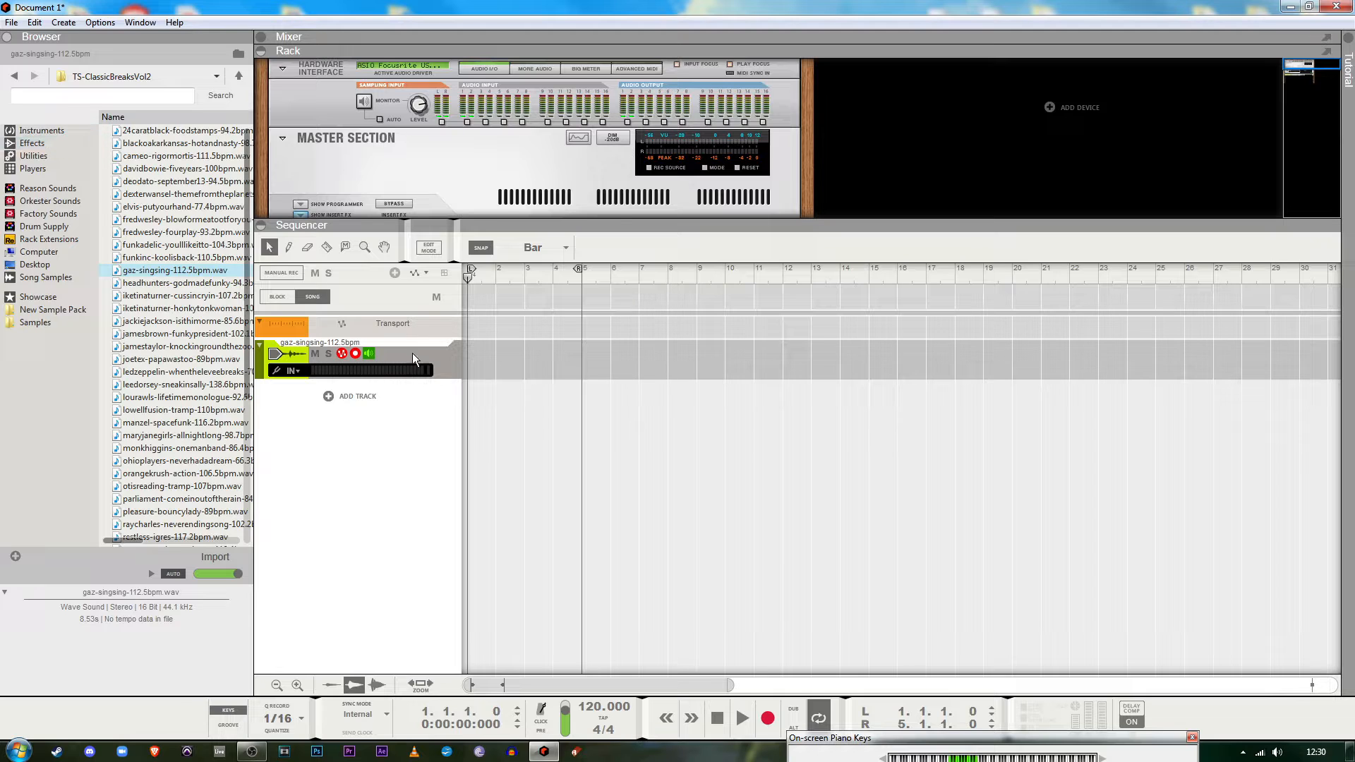
{"action": "left_click", "coordinate": [353, 436]}
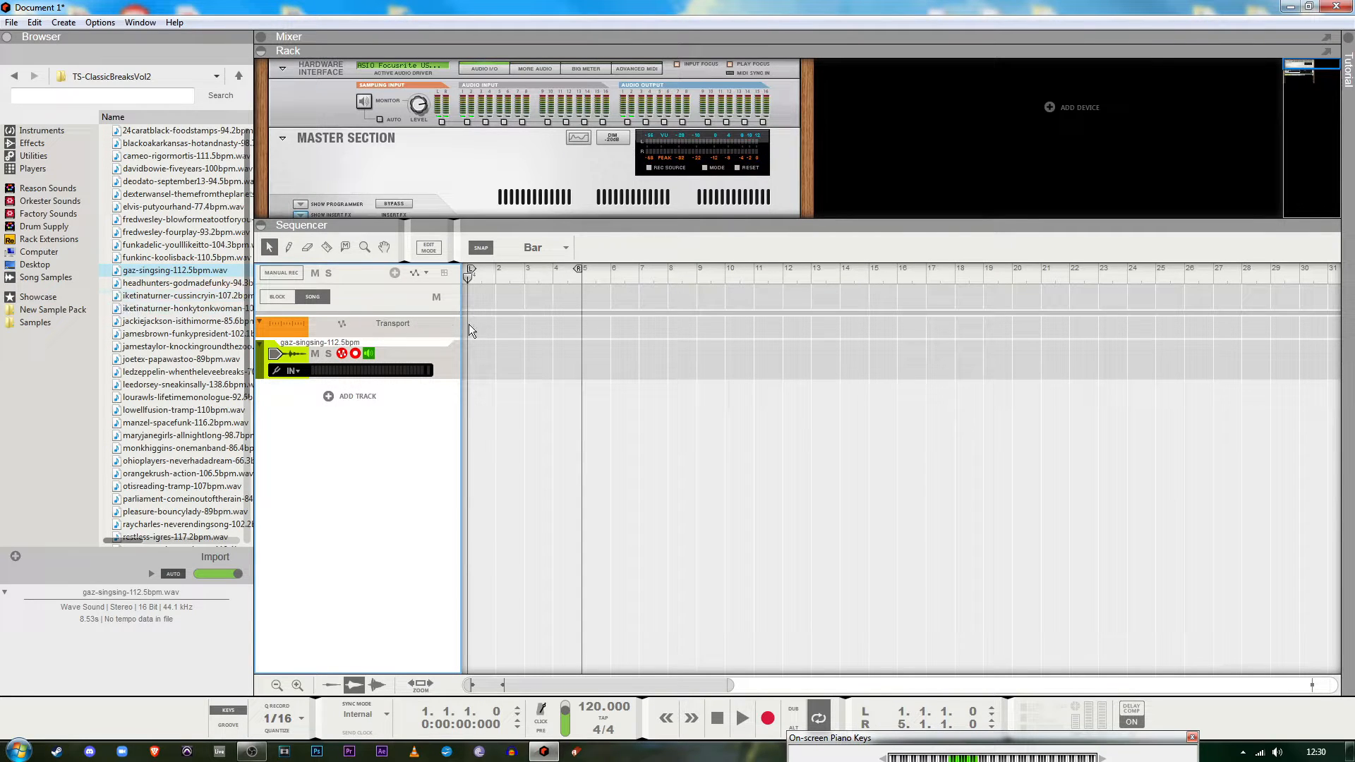
{"action": "left_click", "coordinate": [67, 131]}
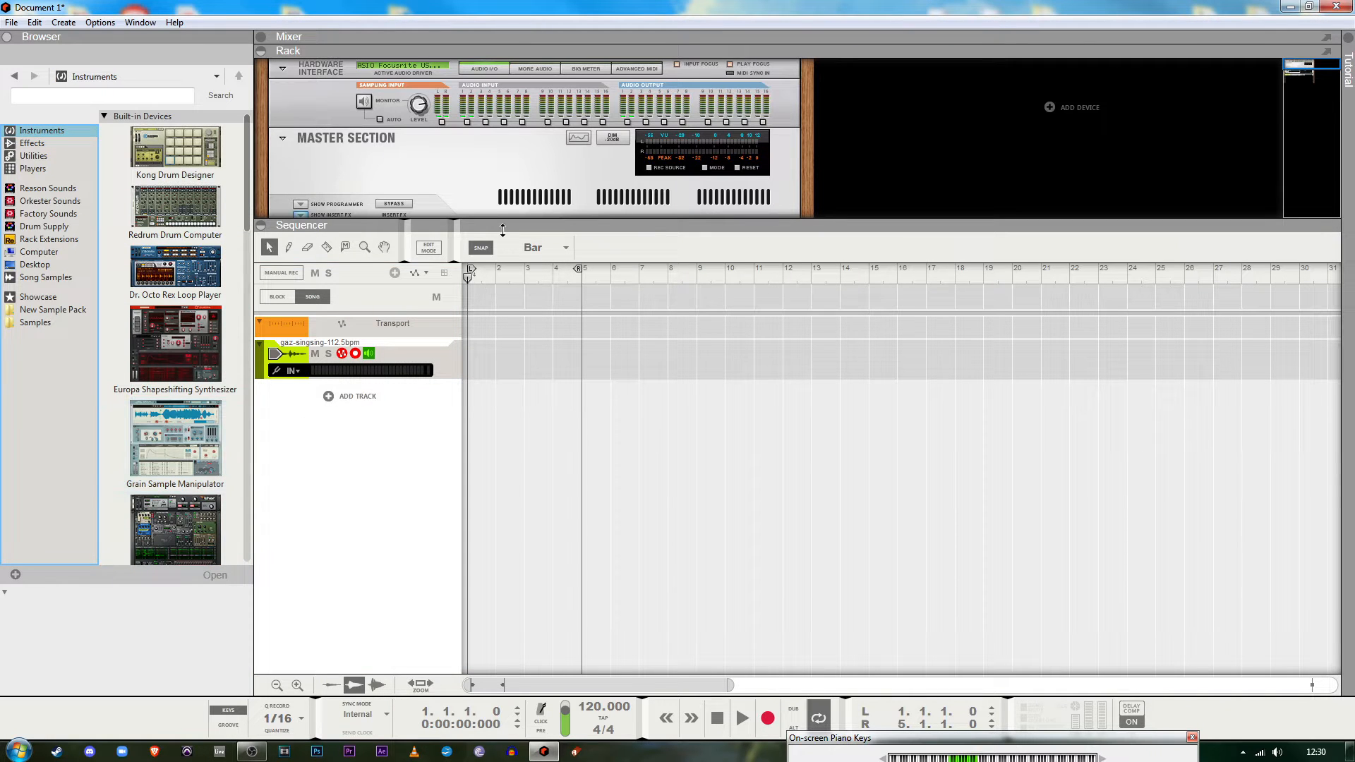
{"action": "left_click_drag", "start_coordinate": [502, 230], "coordinate": [493, 484]}
{"action": "left_click", "coordinate": [370, 363]}
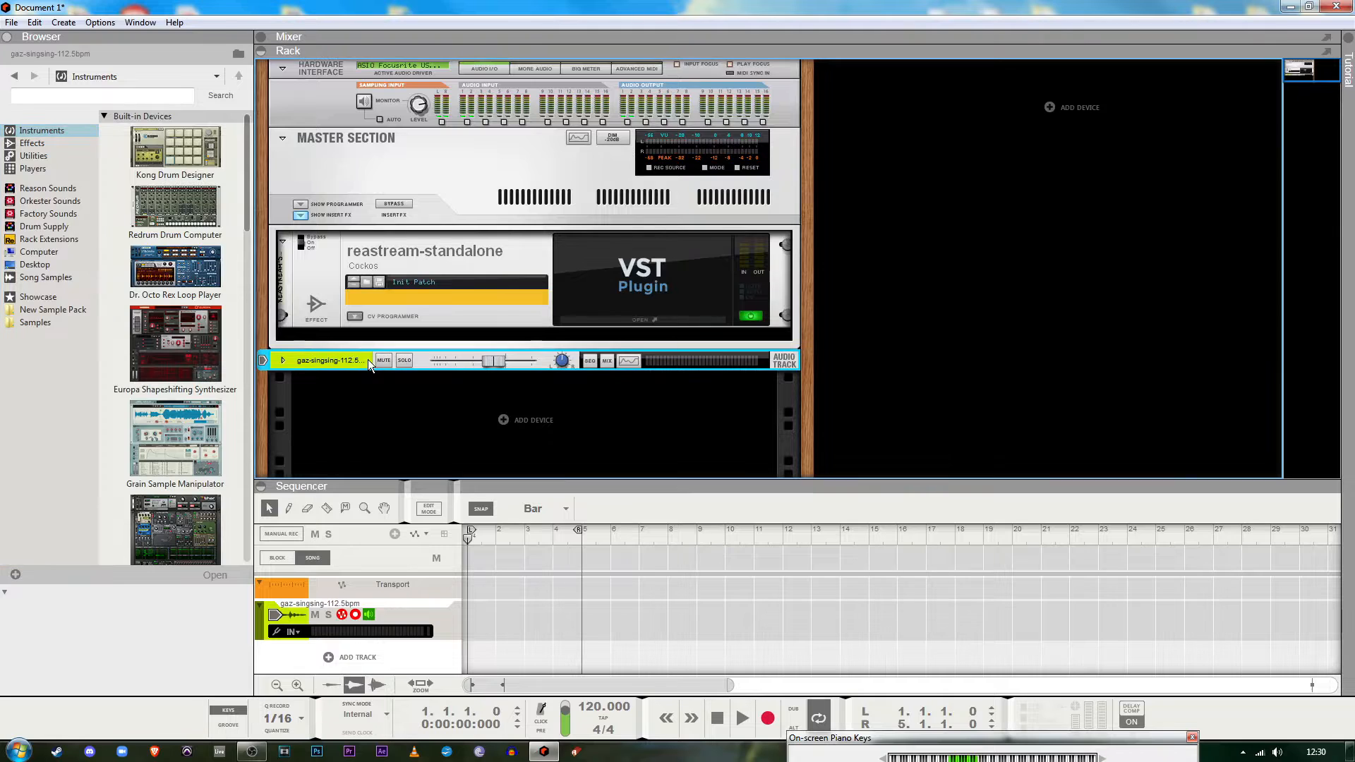
{"action": "key", "text": "Delete"}
{"action": "left_click", "coordinate": [638, 401]}
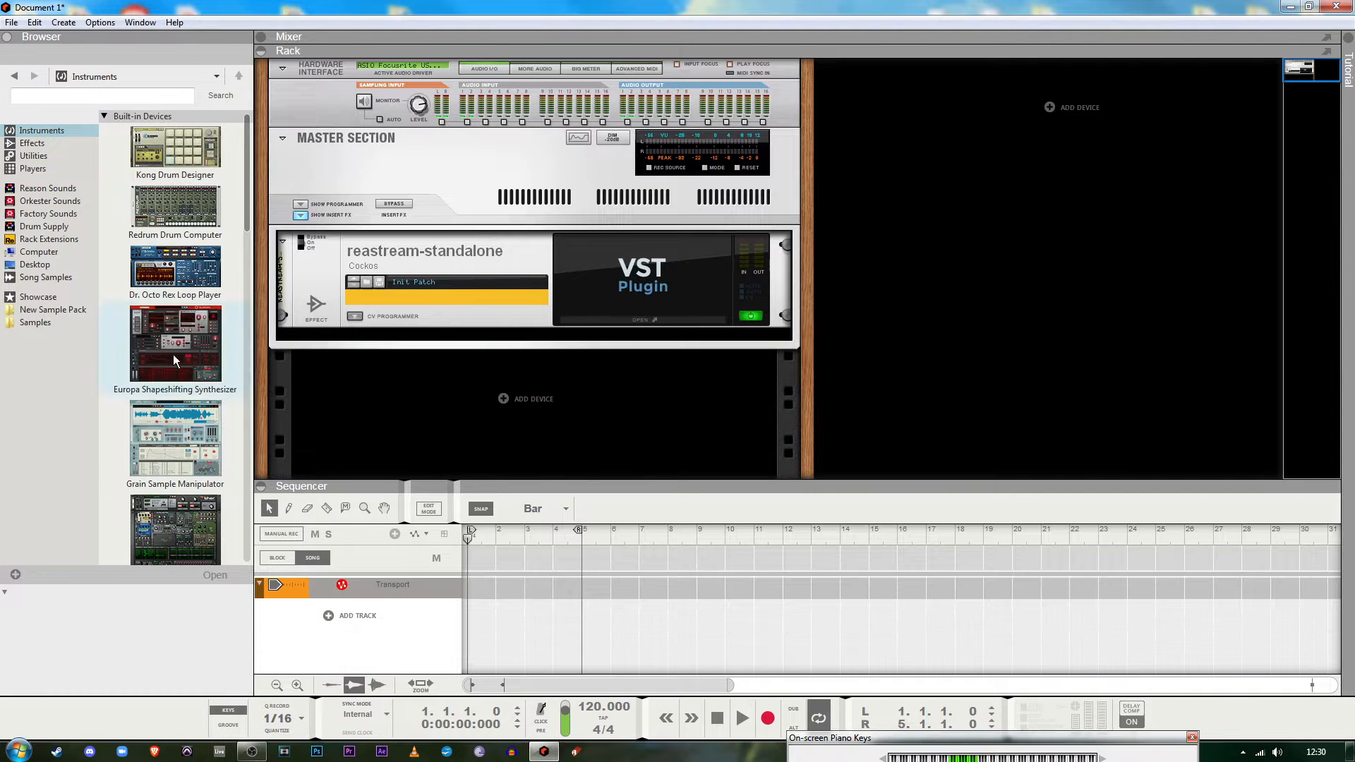
Maximise the rack, add a Combinator from the utilities below reastream-standalone, and end its patch browsing
{"action": "left_click", "coordinate": [31, 143]}
{"action": "left_click", "coordinate": [33, 156]}
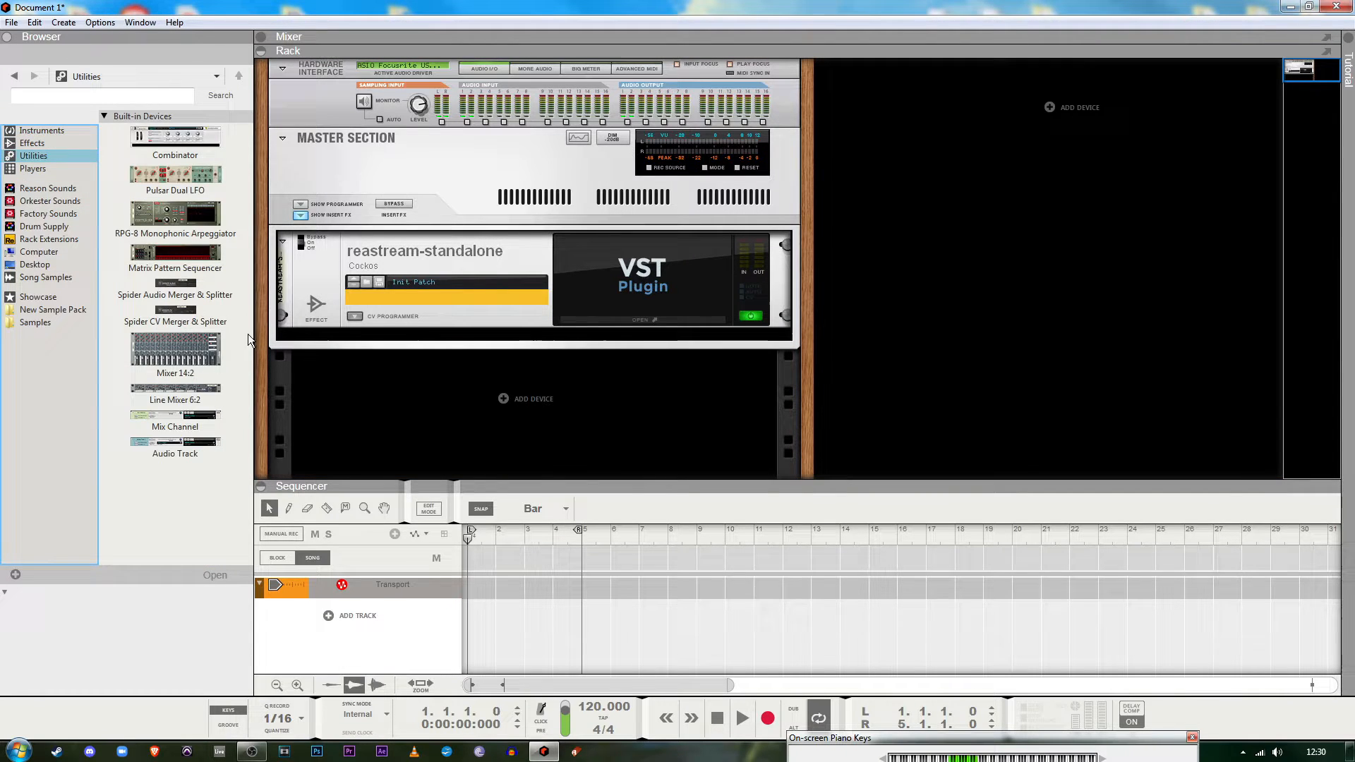
{"action": "double_click", "coordinate": [428, 485]}
{"action": "double_click", "coordinate": [600, 49]}
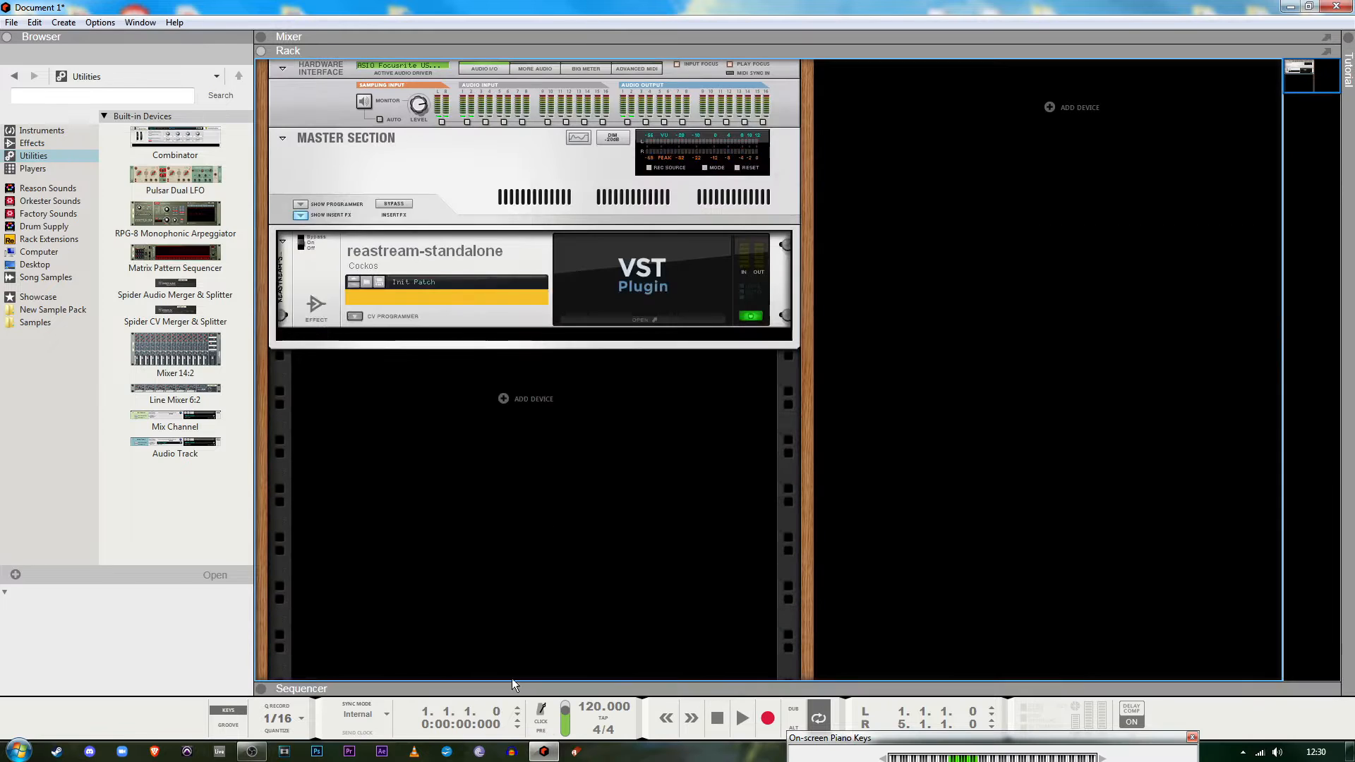
{"action": "mouse_move", "coordinate": [177, 140]}
{"action": "left_mouse_down"}
{"action": "mouse_move", "coordinate": [379, 414]}
{"action": "mouse_move", "coordinate": [428, 429]}
{"action": "left_mouse_up"}
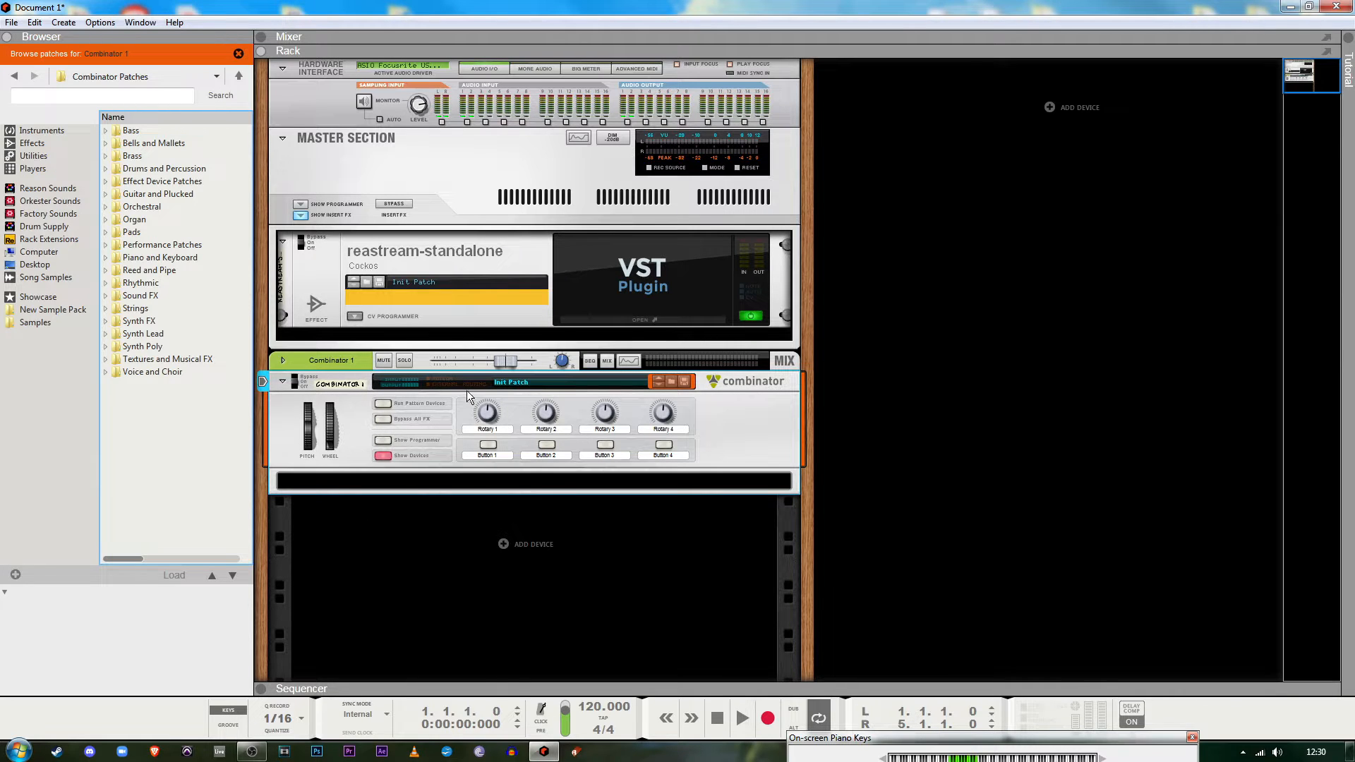
{"action": "left_click", "coordinate": [239, 55]}
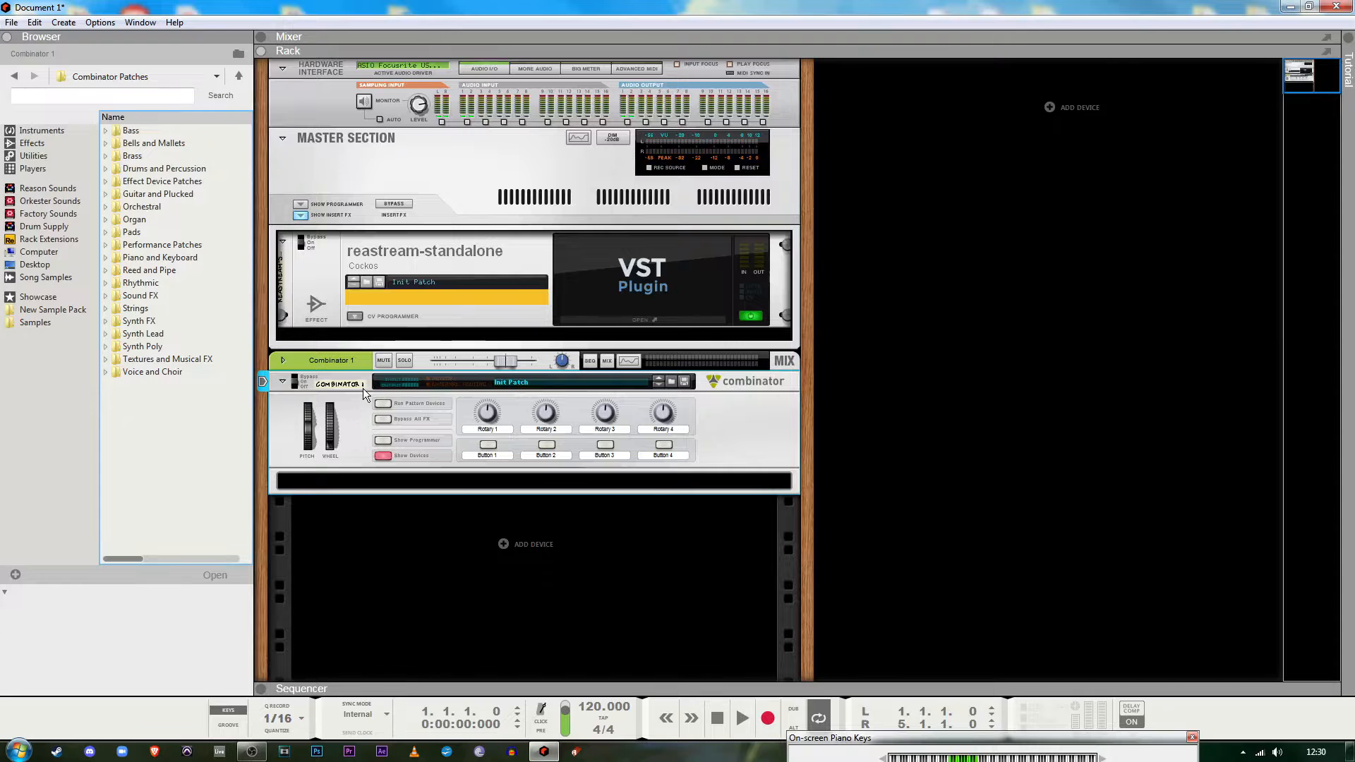
Rename the Combinator to Synth 1 and add a Line Mixer 6:2 inside it
{"action": "double_click", "coordinate": [362, 388]}
{"action": "type", "text": "Synt"}
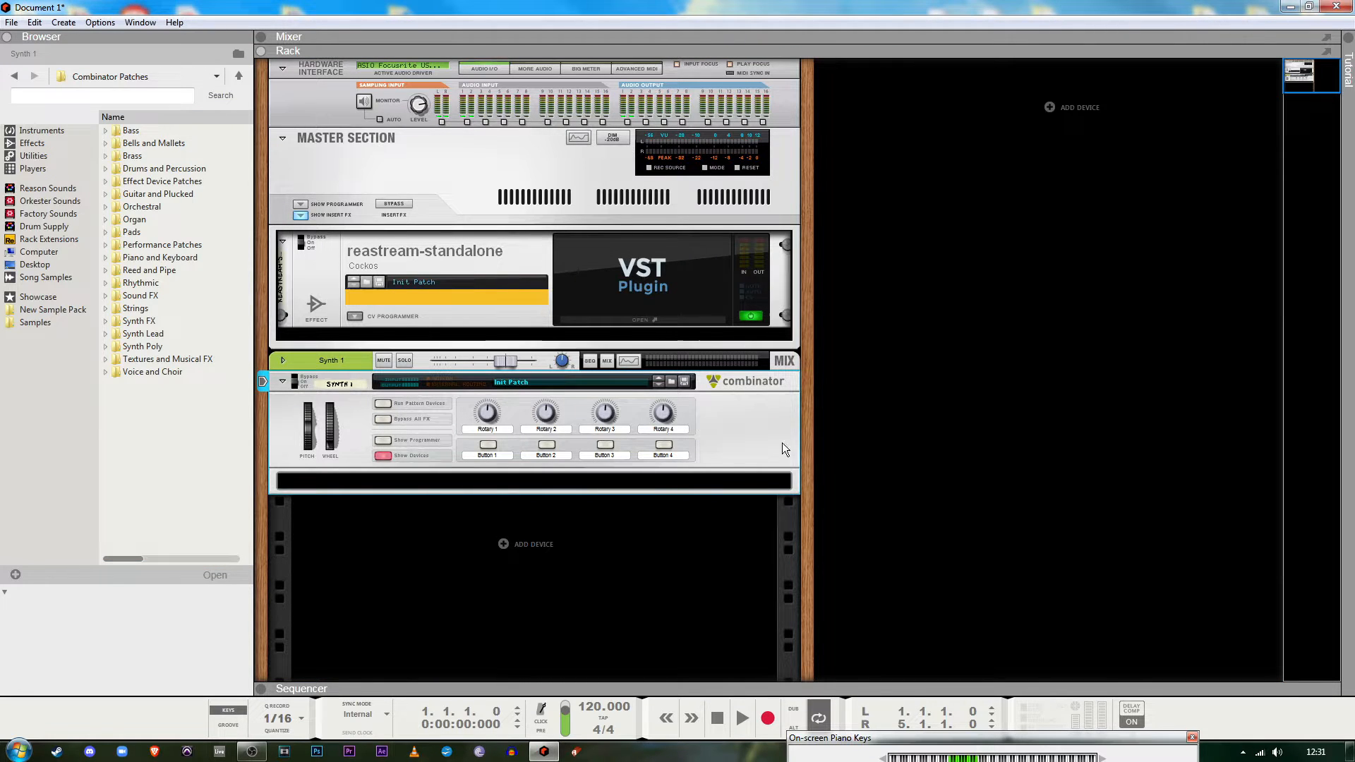
{"action": "left_click", "coordinate": [981, 432]}
{"action": "left_click", "coordinate": [33, 156]}
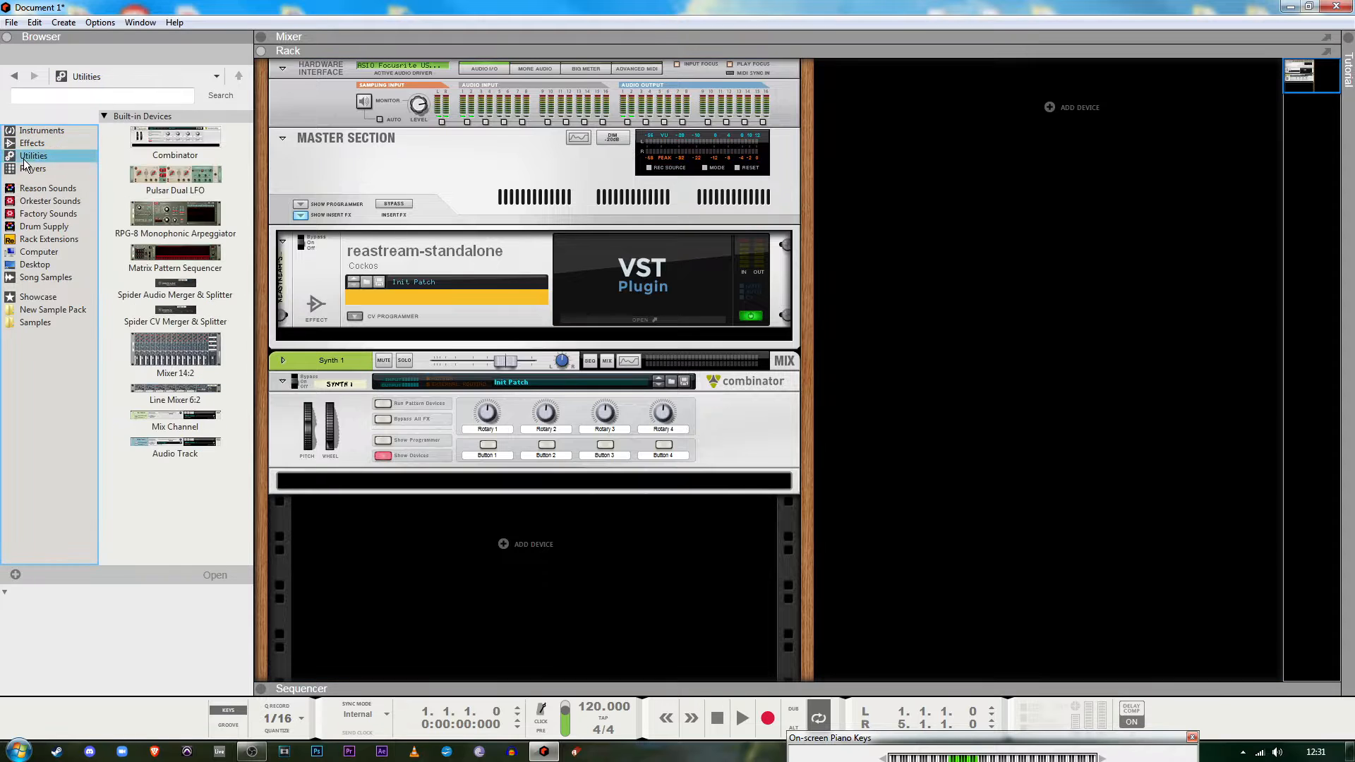
{"action": "left_click_drag", "start_coordinate": [167, 387], "coordinate": [444, 411]}
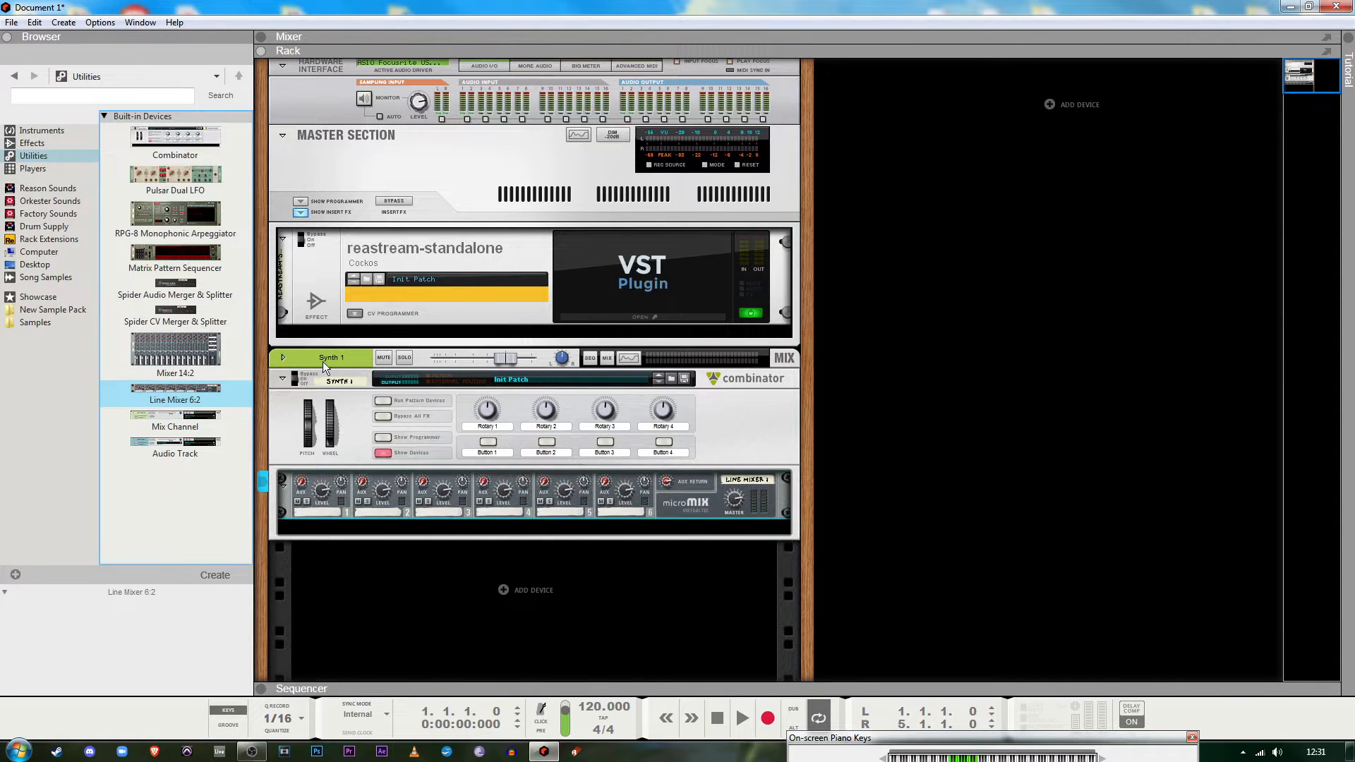
Add a Thor Polysonic Synthesizer below the line mixer inside the Combinator and check its rear connections
{"action": "left_click", "coordinate": [51, 143]}
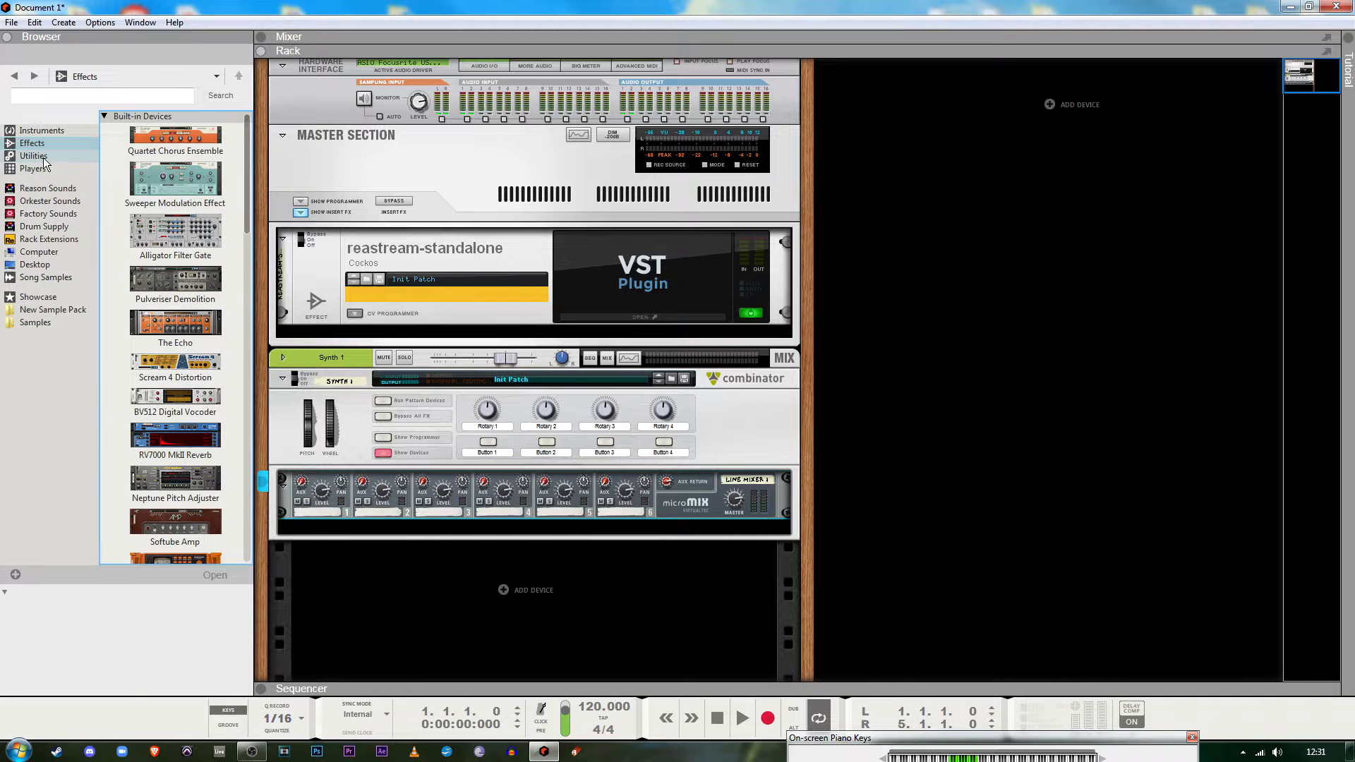
{"action": "left_click", "coordinate": [36, 155]}
{"action": "left_click", "coordinate": [40, 131]}
{"action": "scroll", "coordinate": [175, 318], "scroll_direction": "down", "scroll_amount": 5}
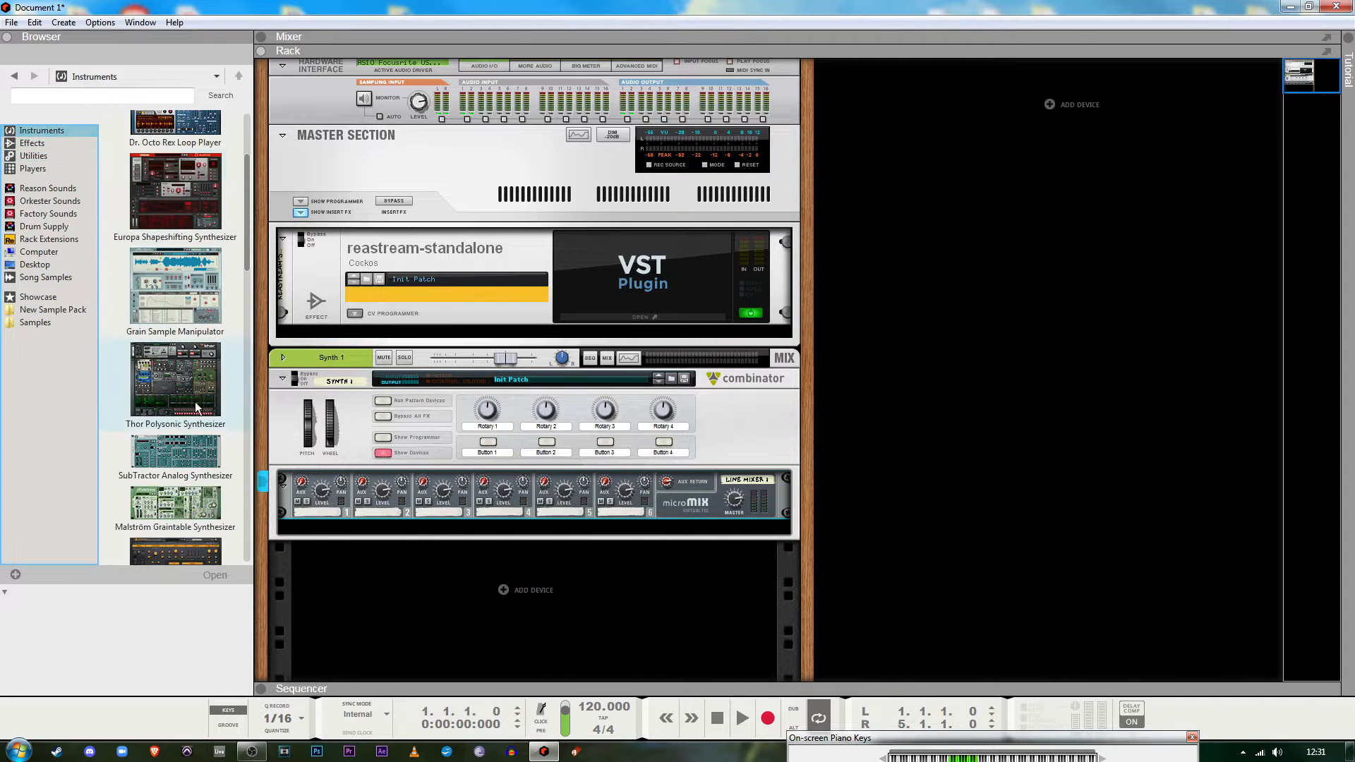
{"action": "left_click_drag", "start_coordinate": [166, 387], "coordinate": [406, 521]}
{"action": "key", "text": "Tab"}
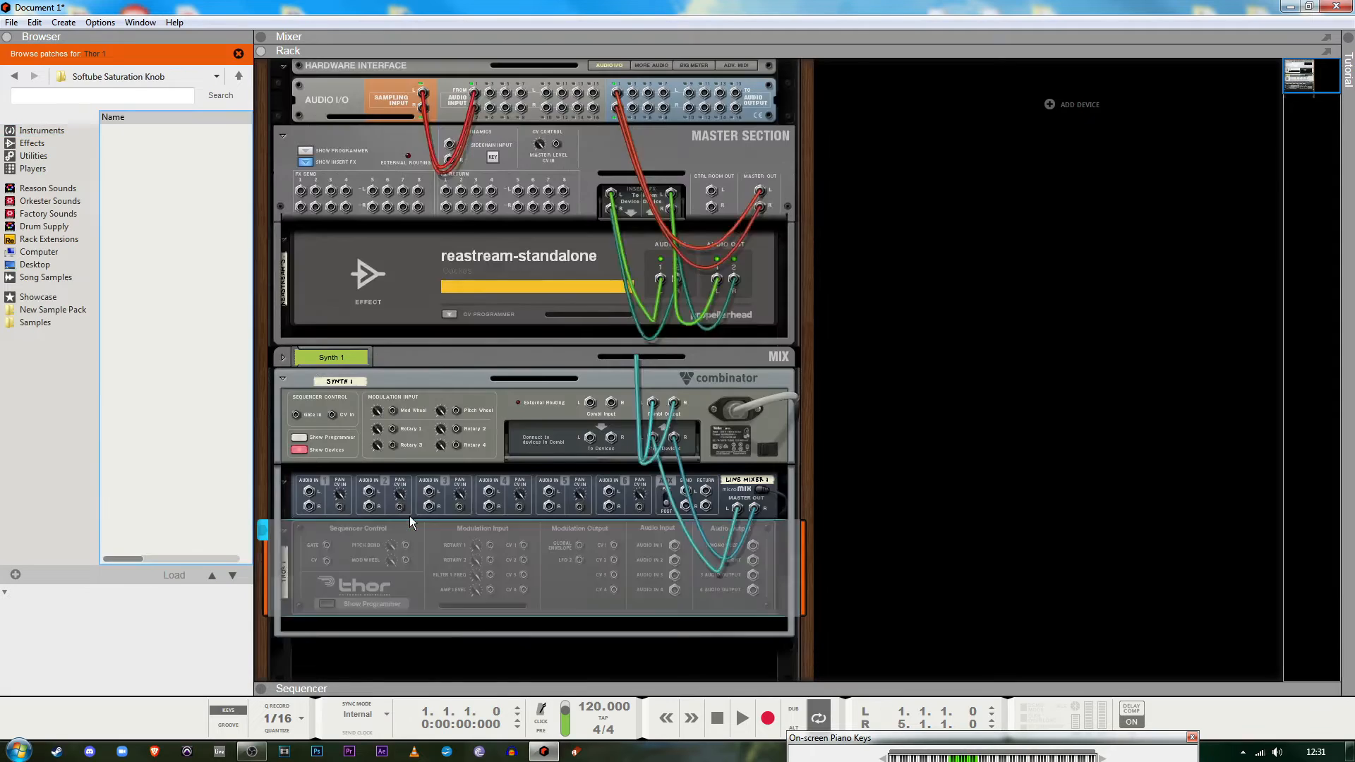
{"action": "key", "text": "Tab"}
Expand Thor's programmer to show its oscillator, filter and modulation sections
{"action": "scroll", "coordinate": [599, 535], "scroll_direction": "down", "scroll_amount": 3}
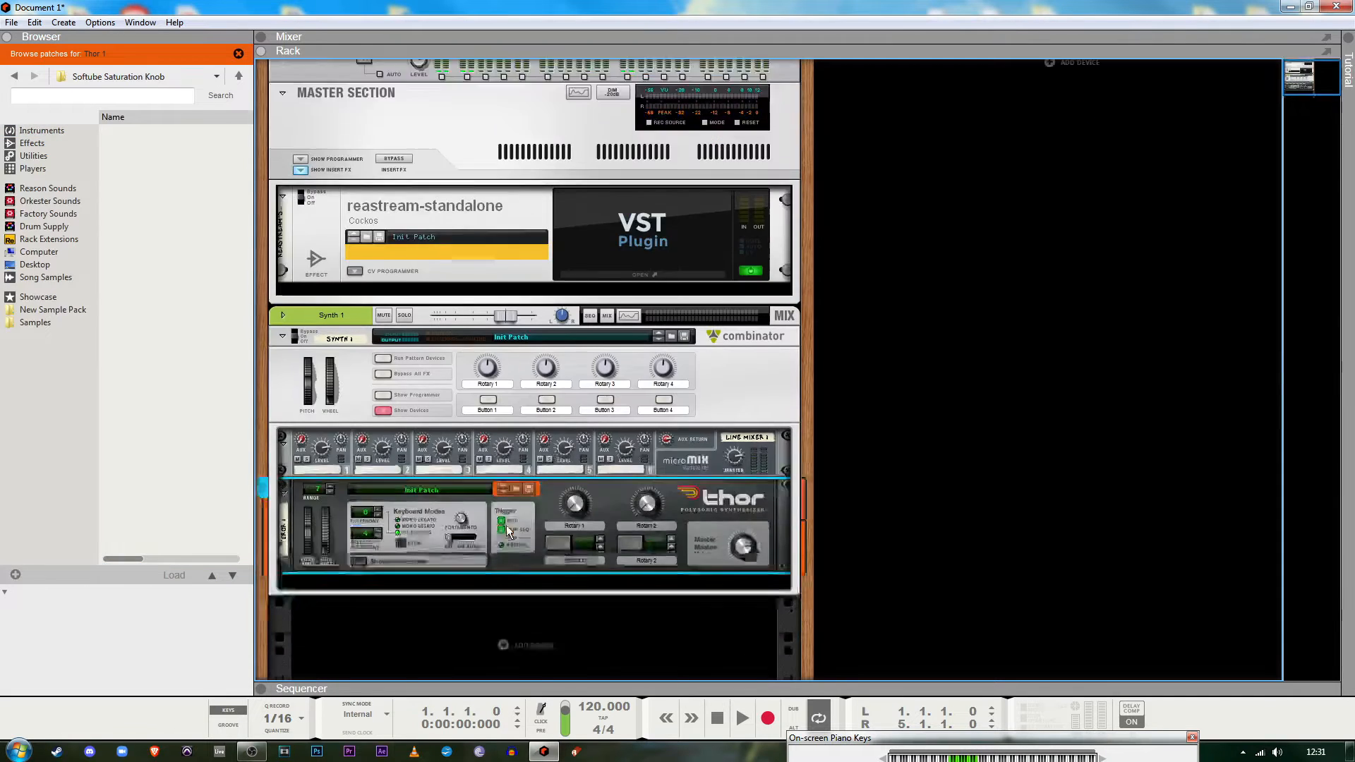
{"action": "left_click", "coordinate": [358, 505]}
{"action": "scroll", "coordinate": [701, 446], "scroll_direction": "down", "scroll_amount": 3}
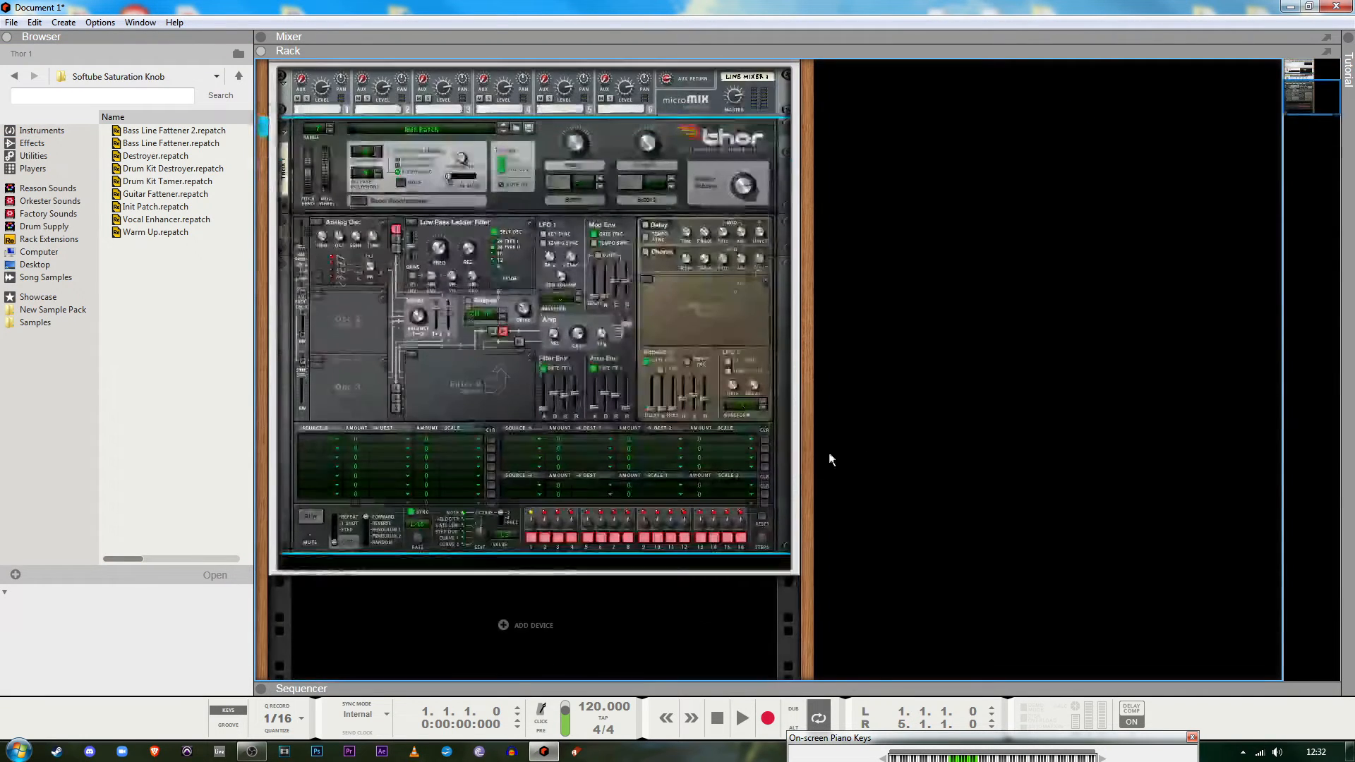
{"action": "scroll", "coordinate": [828, 452], "scroll_direction": "up", "scroll_amount": 2}
{"action": "scroll", "coordinate": [602, 507], "scroll_direction": "down", "scroll_amount": 3}
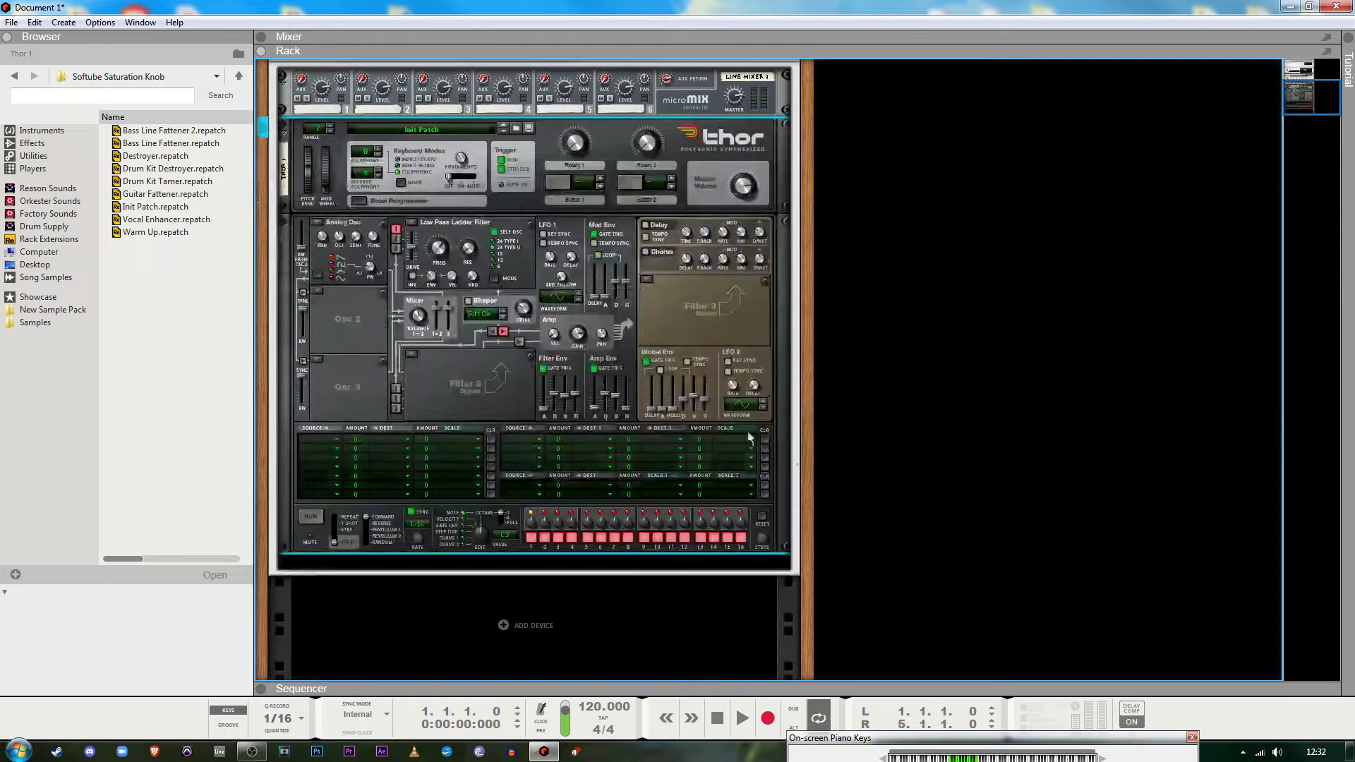
{"action": "left_click", "coordinate": [341, 273]}
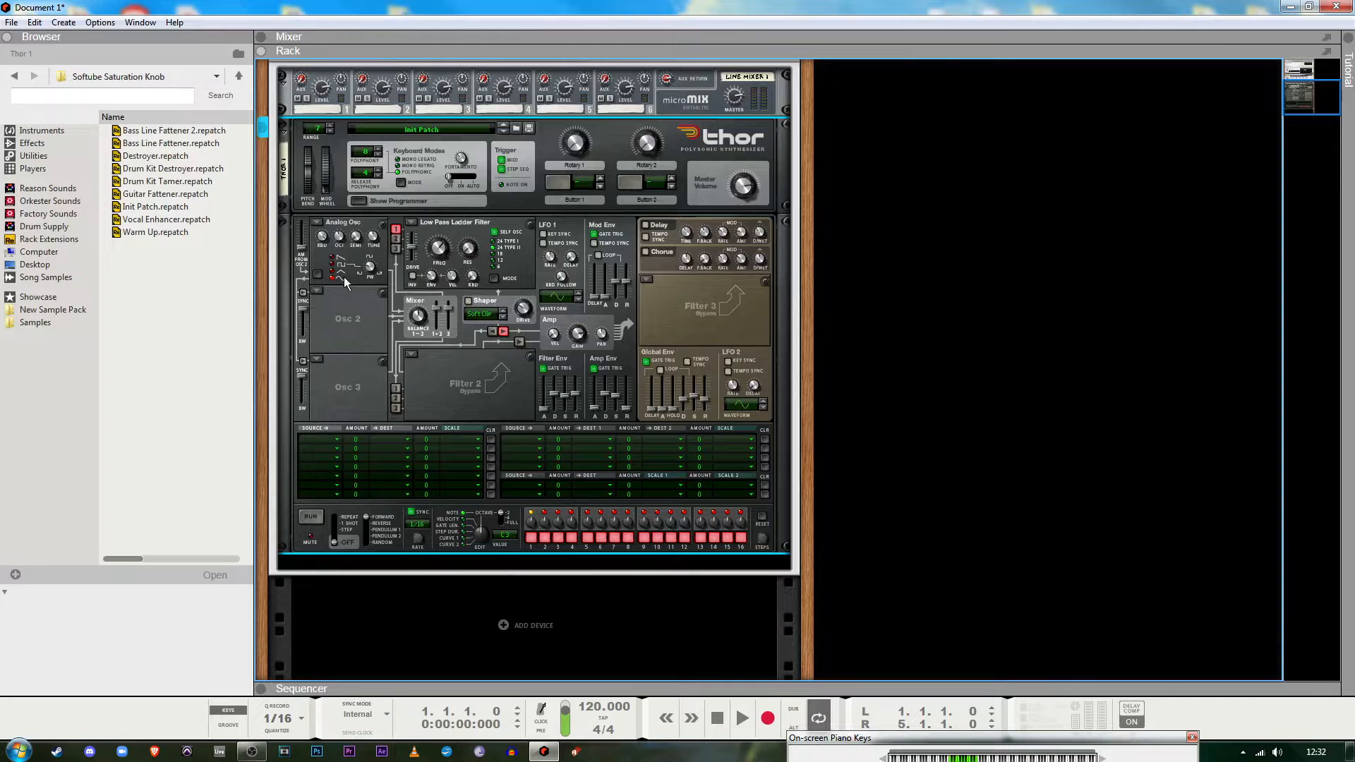
Try the Wavetable, Phase Modulation, FM Pair, Multi Oscillator and Noise types in Thor's first oscillator slot, then return it to Analog
{"action": "left_click", "coordinate": [317, 222]}
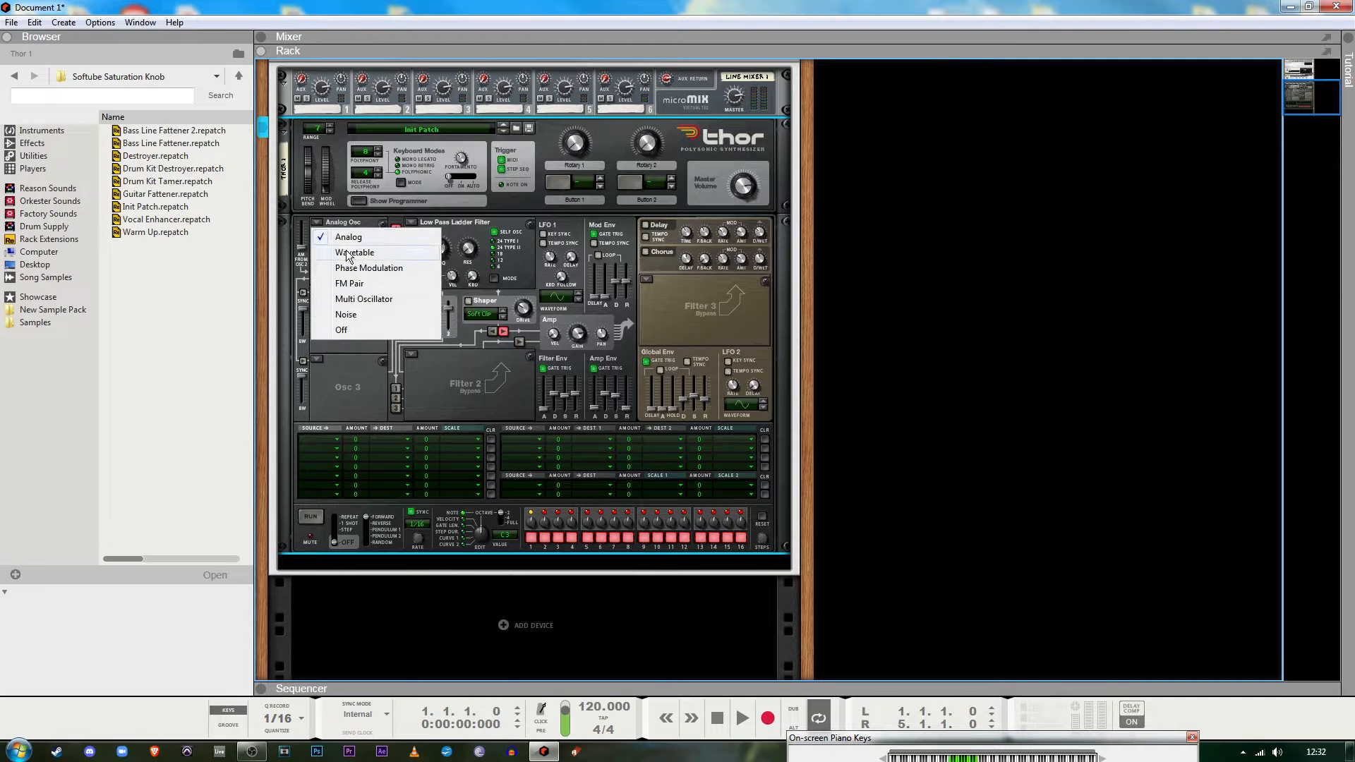
{"action": "left_click", "coordinate": [350, 254]}
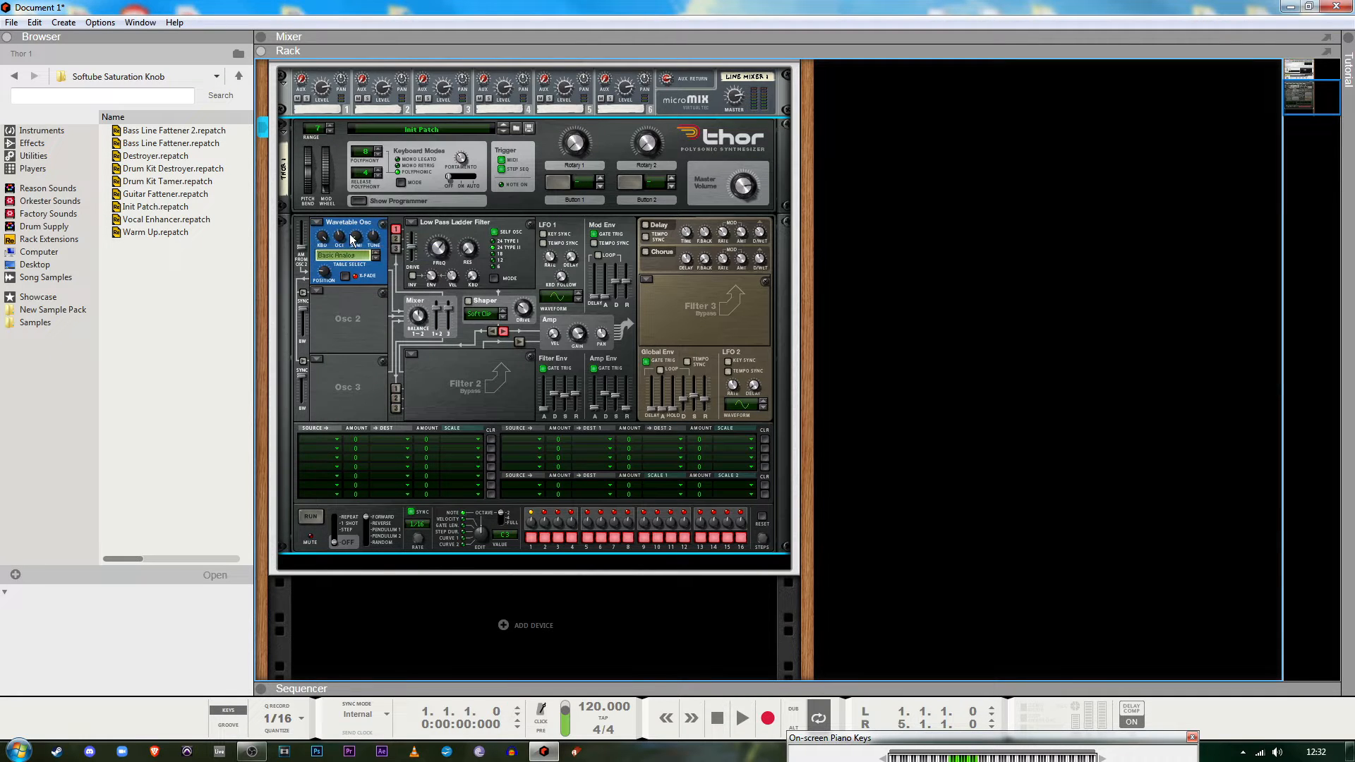
{"action": "left_click", "coordinate": [317, 223]}
{"action": "left_click", "coordinate": [354, 273]}
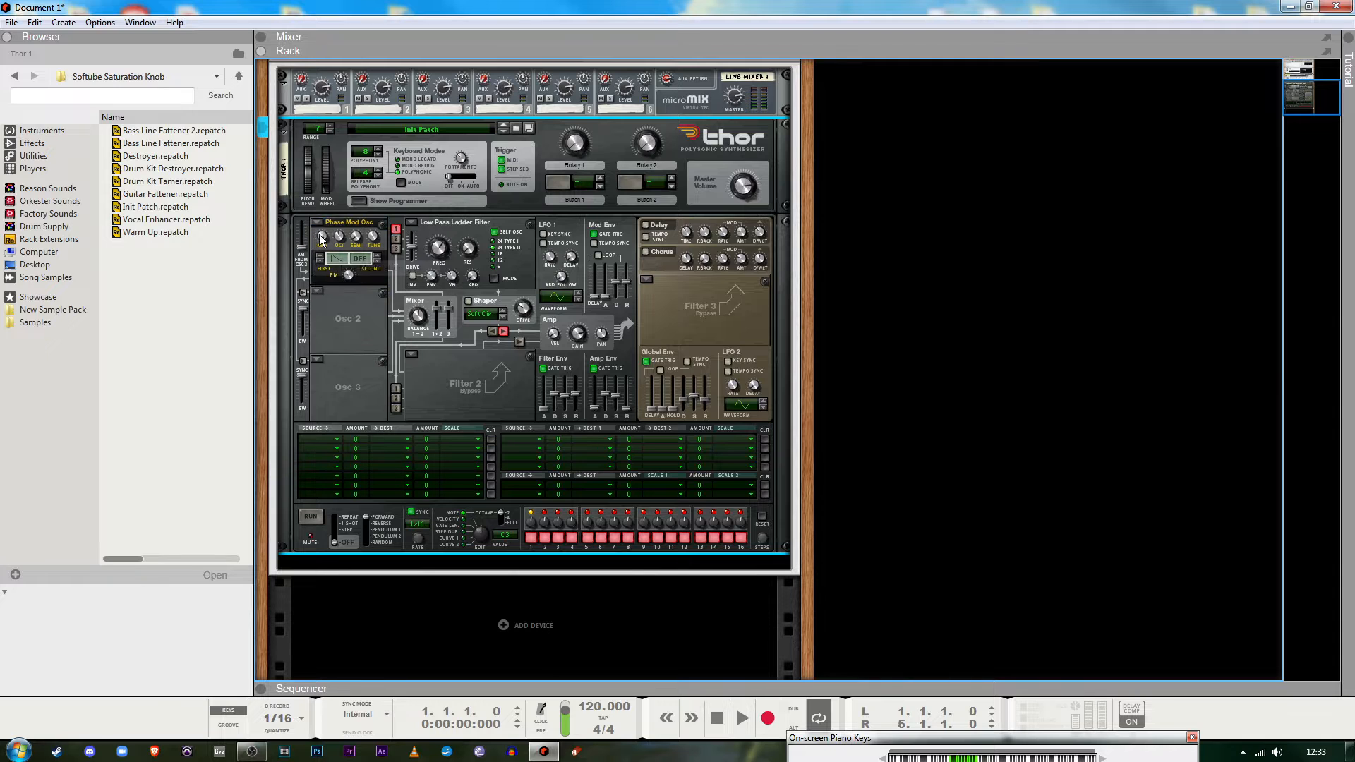
{"action": "left_click", "coordinate": [318, 223]}
{"action": "left_click", "coordinate": [346, 285]}
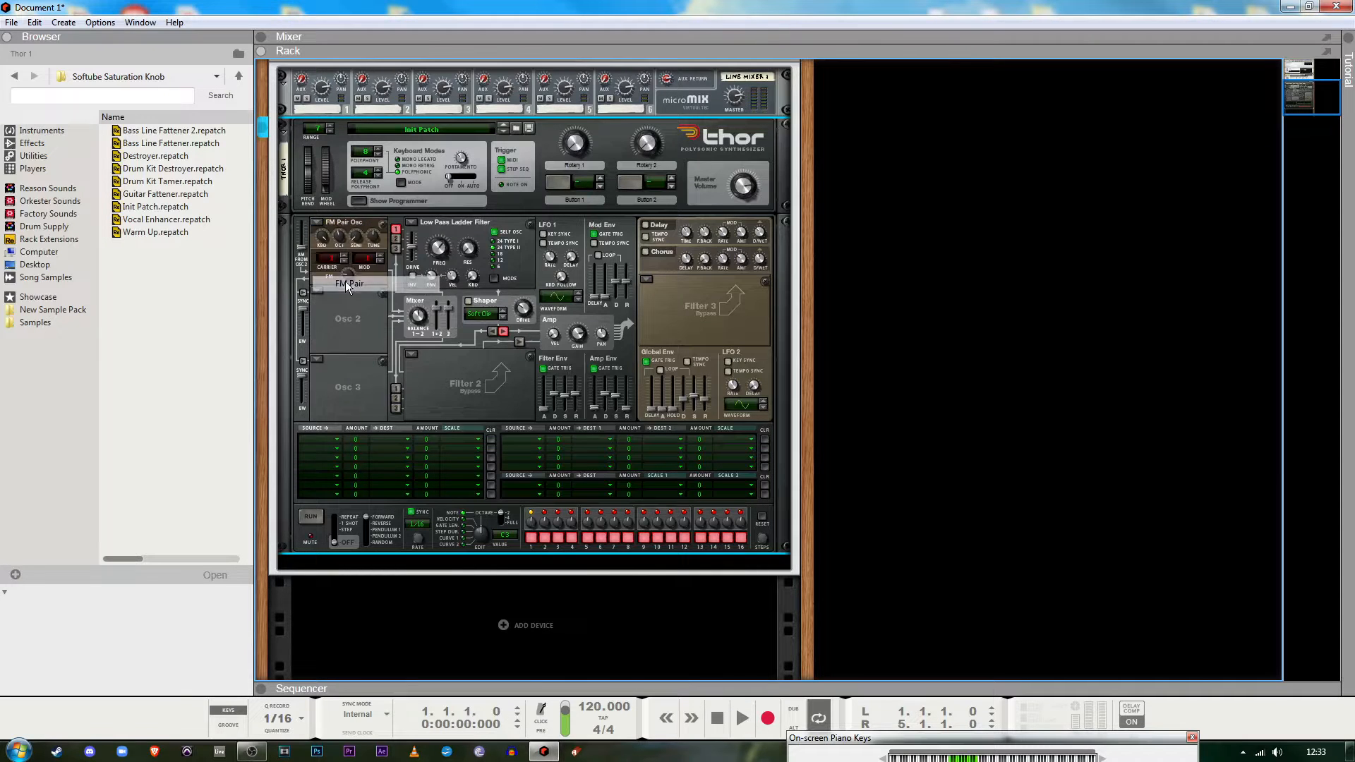
{"action": "left_click", "coordinate": [318, 223]}
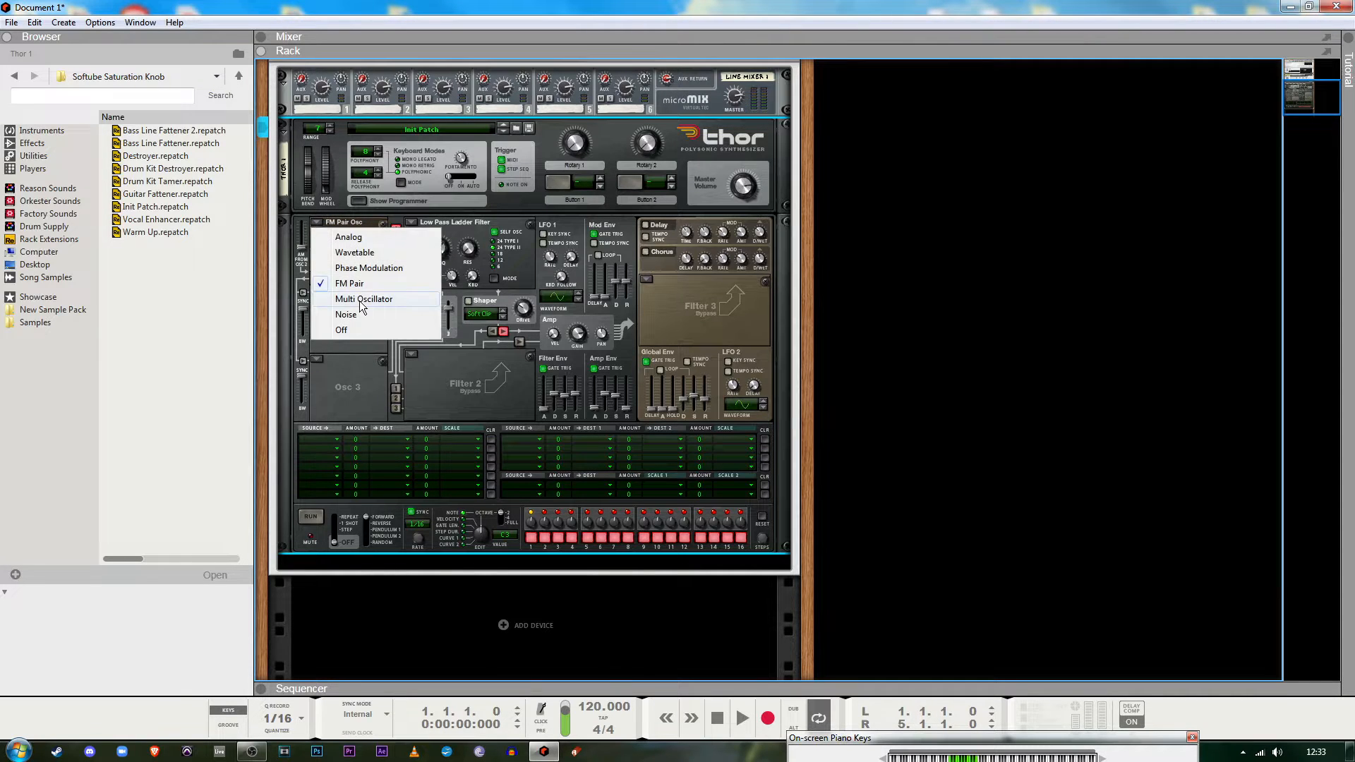
{"action": "left_click", "coordinate": [385, 299]}
{"action": "left_click", "coordinate": [318, 223]}
{"action": "left_click", "coordinate": [348, 315]}
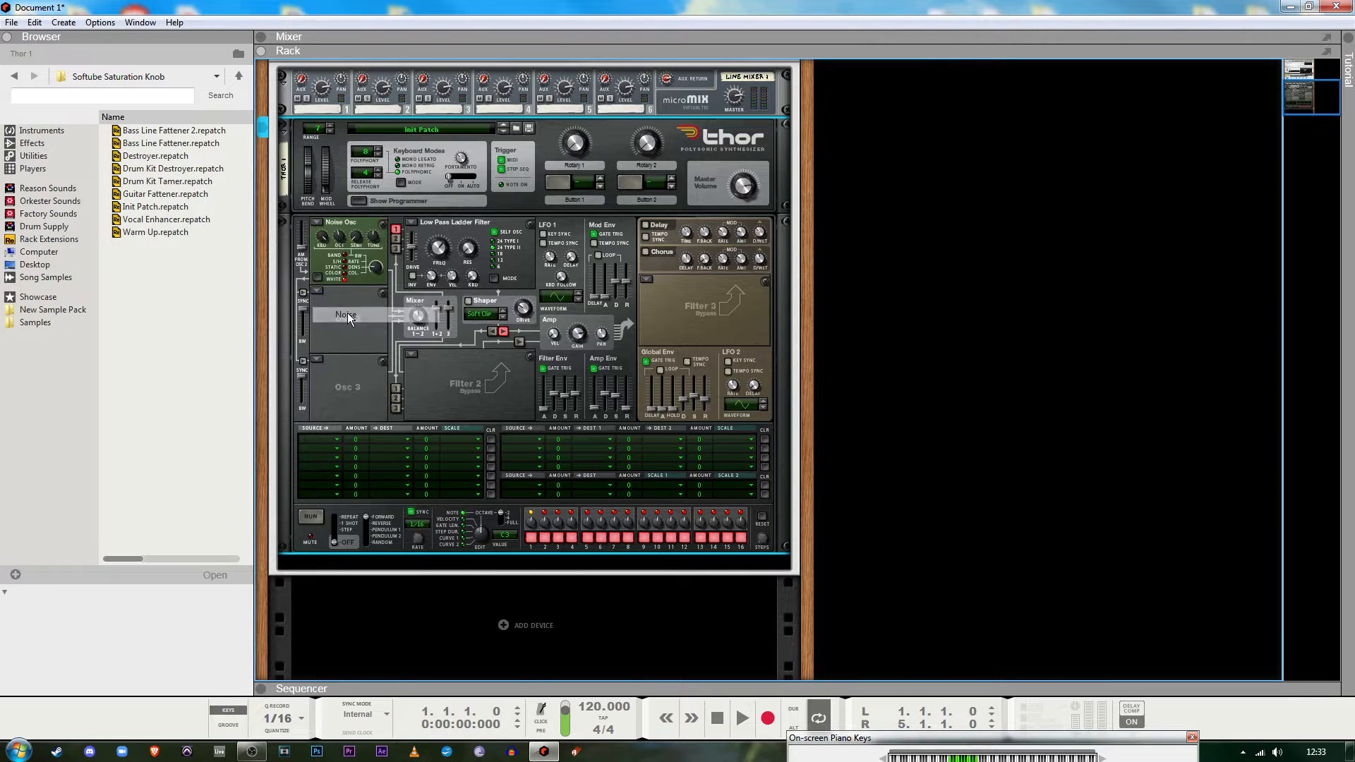
{"action": "left_click", "coordinate": [317, 223]}
{"action": "left_click", "coordinate": [334, 238]}
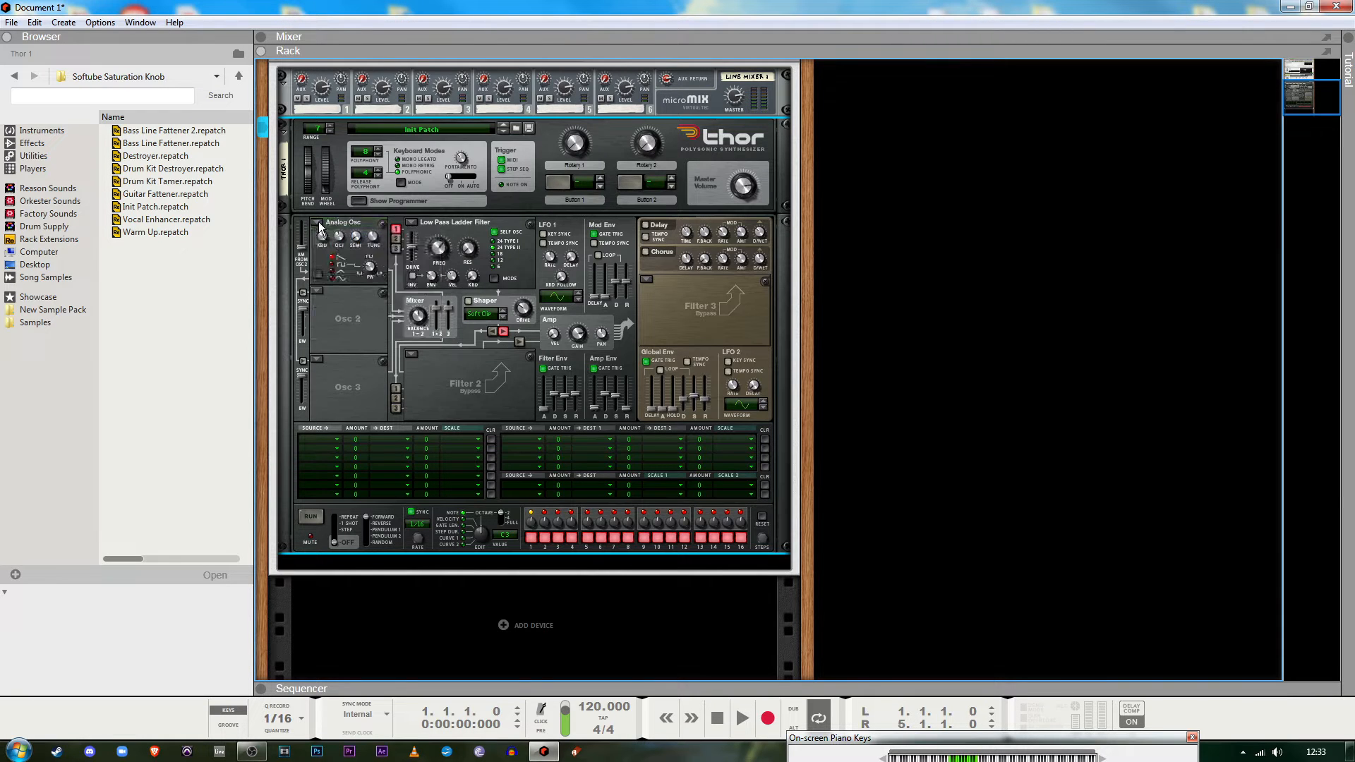
{"action": "left_click", "coordinate": [318, 223]}
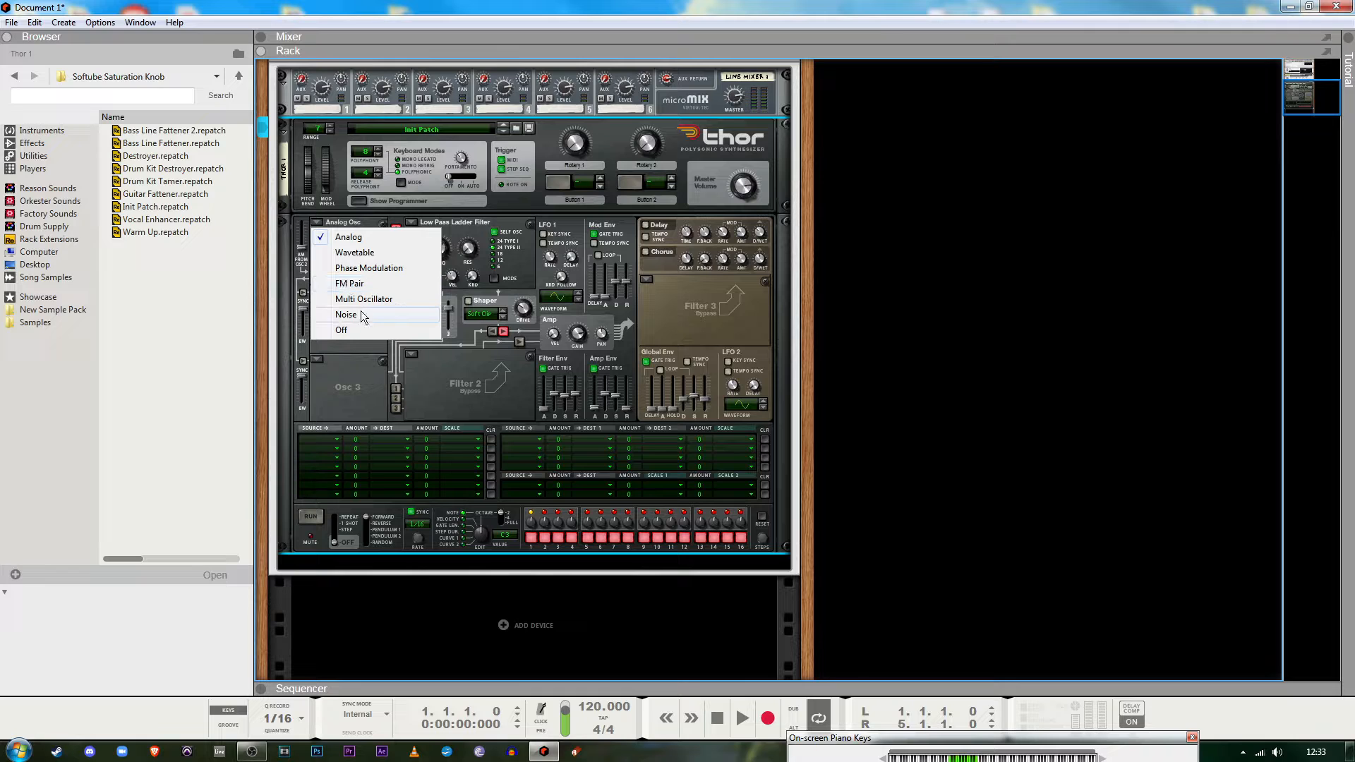
{"action": "left_click", "coordinate": [363, 358]}
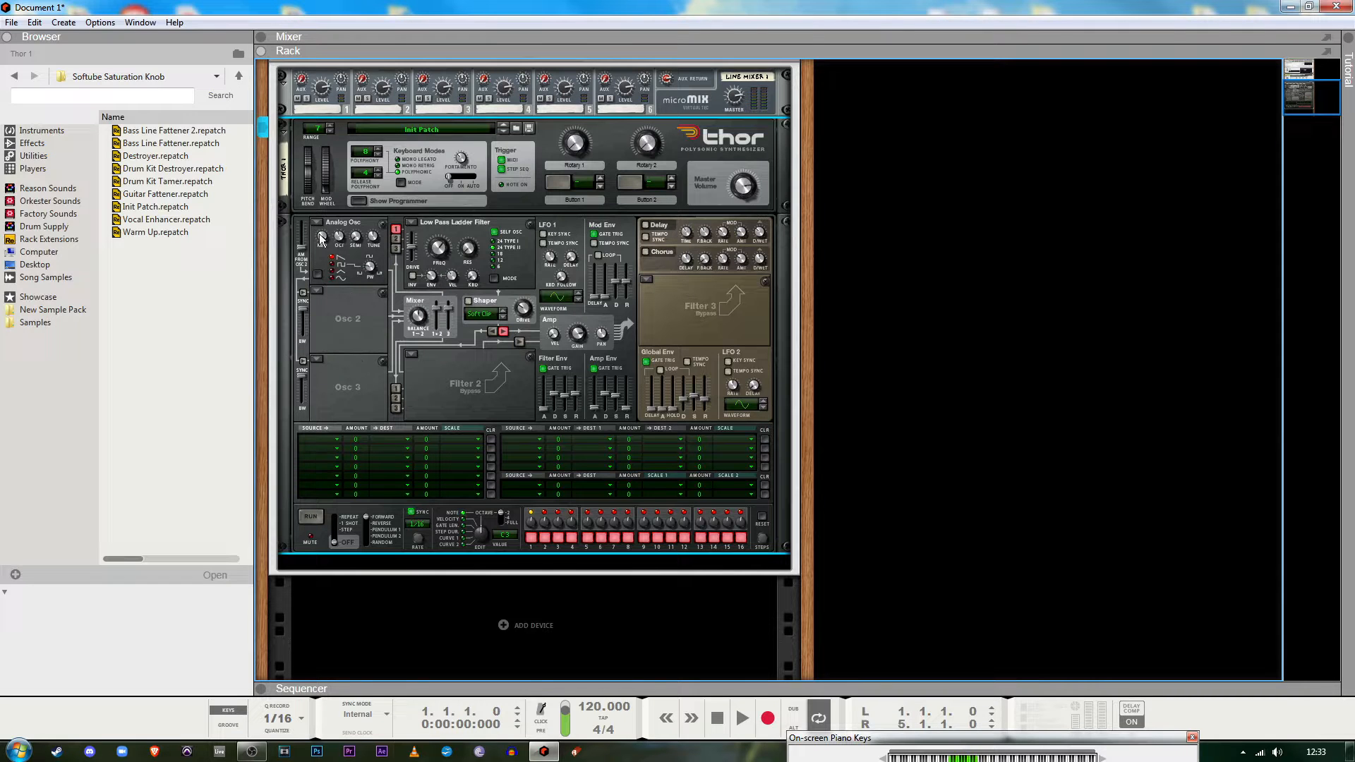
Add a Softube Saturation Knob below Thor inside the Combinator and load its Warm Up patch
{"action": "scroll", "coordinate": [587, 421], "scroll_direction": "up", "scroll_amount": 2}
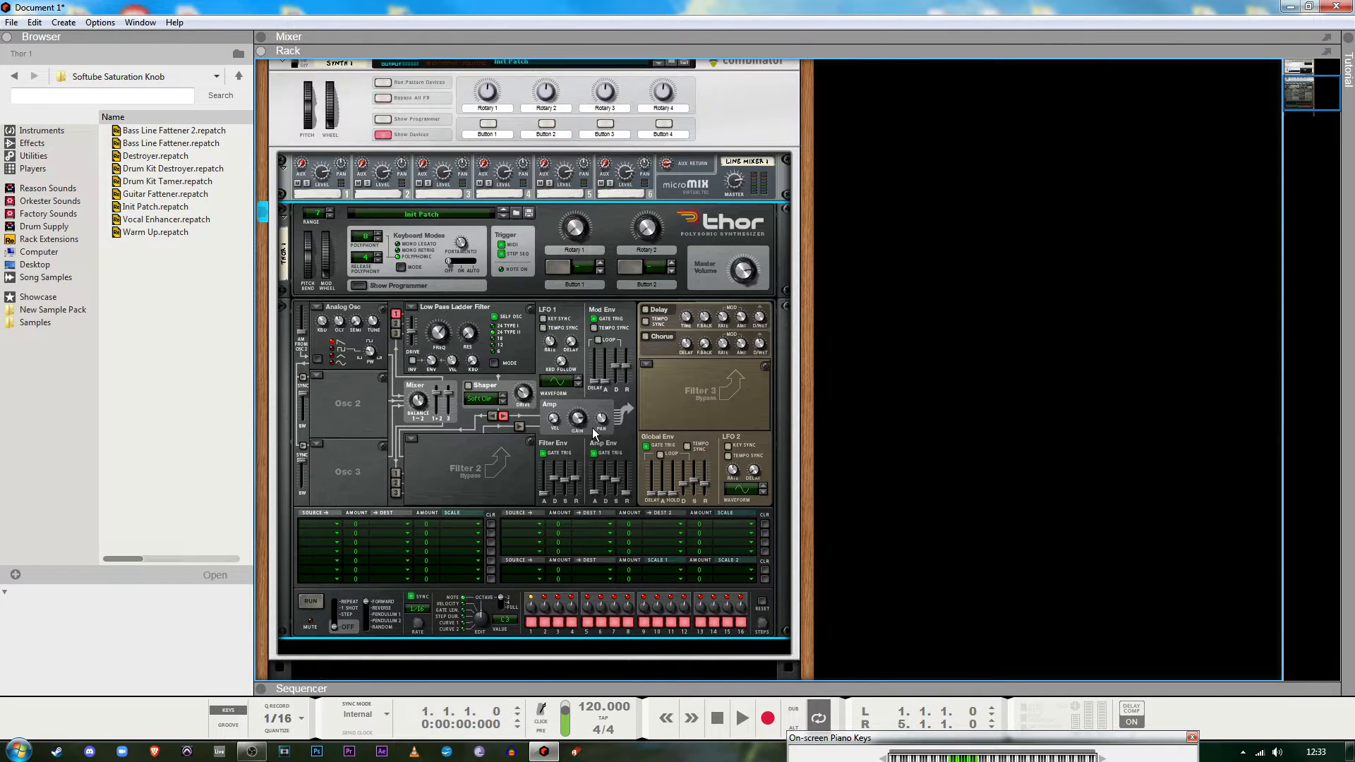
{"action": "scroll", "coordinate": [388, 293], "scroll_direction": "down", "scroll_amount": 2}
{"action": "left_click", "coordinate": [32, 143]}
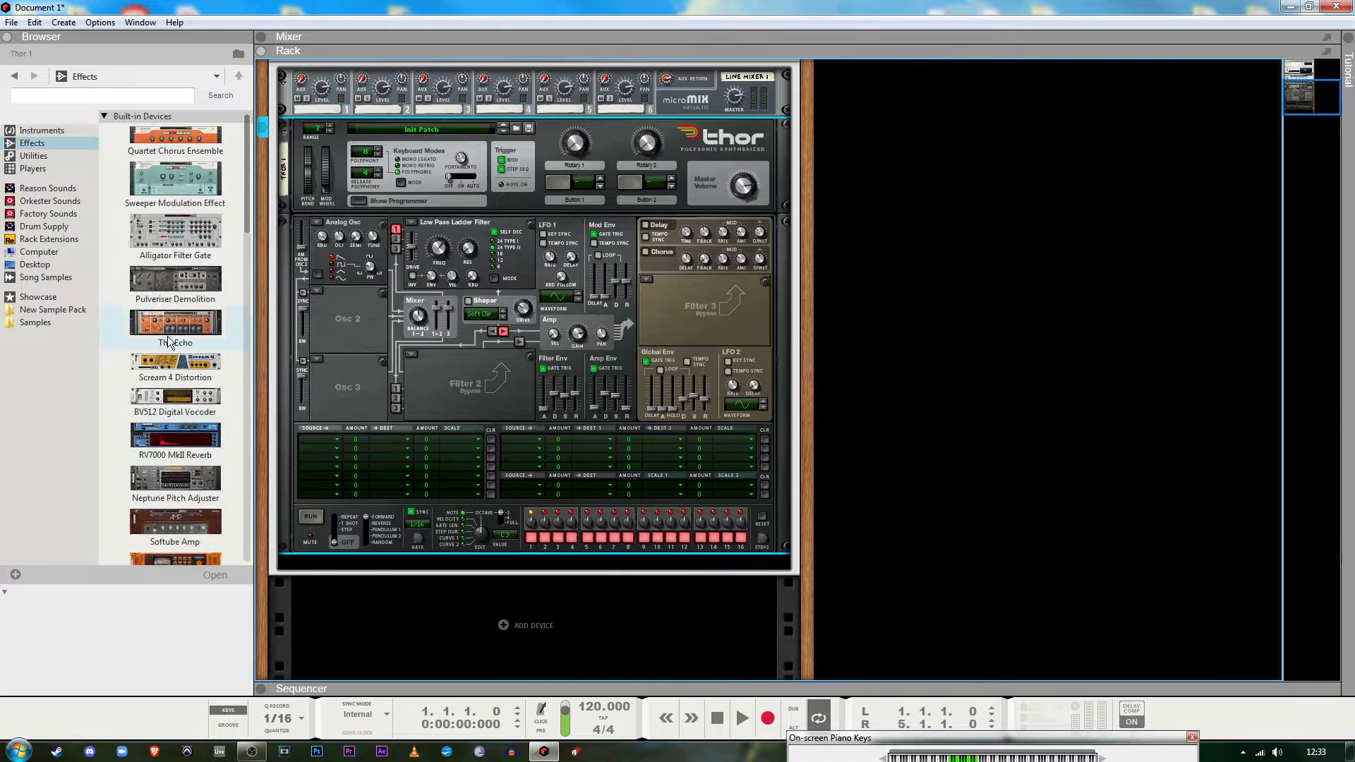
{"action": "scroll", "coordinate": [184, 410], "scroll_direction": "down", "scroll_amount": 5}
{"action": "scroll", "coordinate": [184, 410], "scroll_direction": "down", "scroll_amount": 6}
{"action": "left_click_drag", "start_coordinate": [173, 250], "coordinate": [426, 490]}
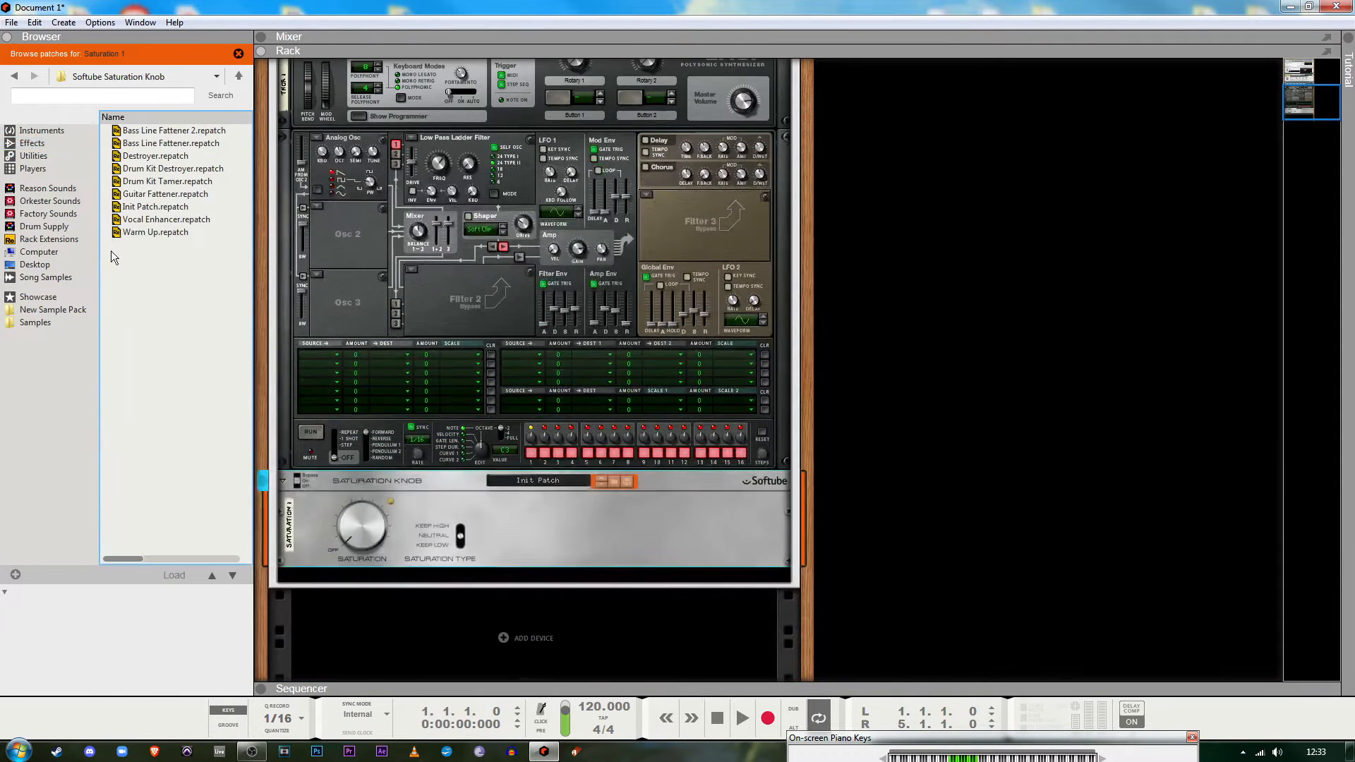
{"action": "left_click_drag", "start_coordinate": [155, 232], "coordinate": [387, 509]}
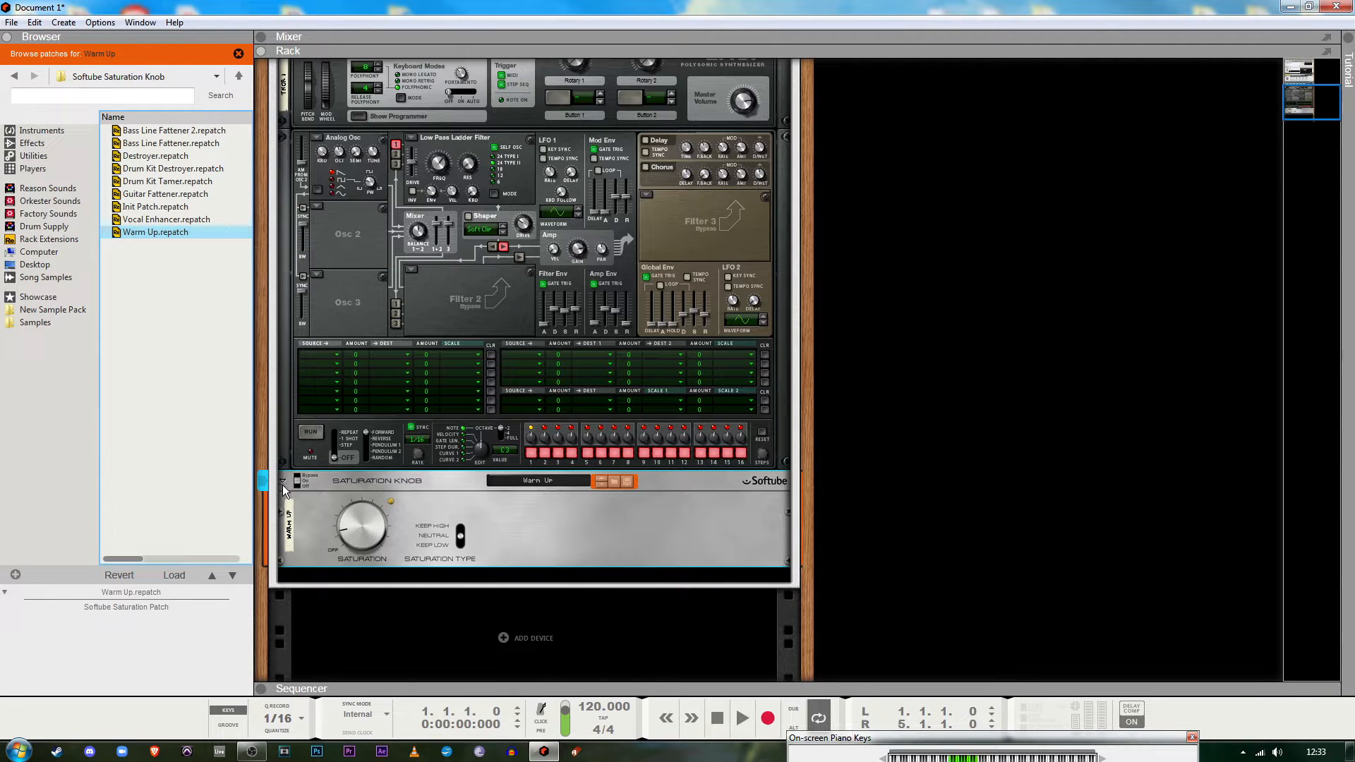
Connect the Saturation Knob's audio output to channel 1 of the line mixer on the back of the rack
{"action": "key", "text": "Tab"}
{"action": "scroll", "coordinate": [705, 430], "scroll_direction": "up", "scroll_amount": 2}
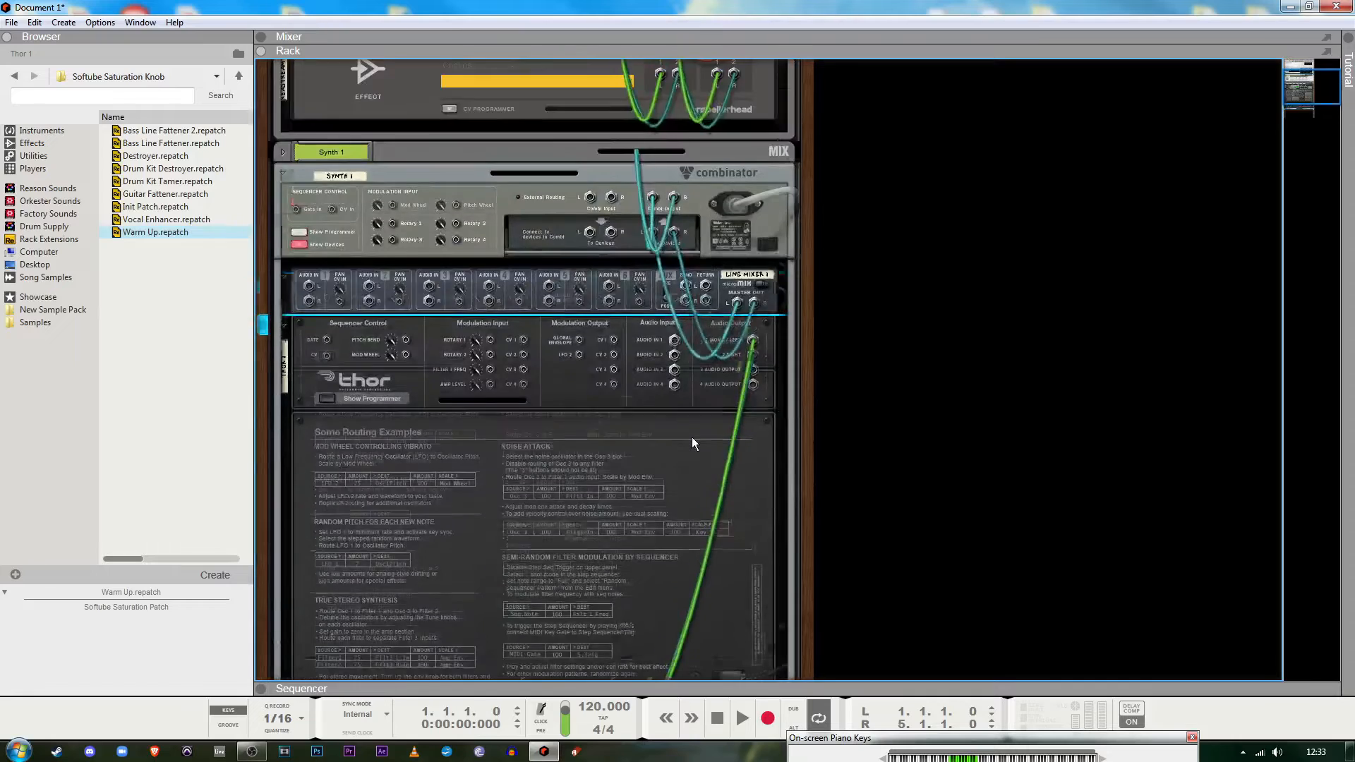
{"action": "scroll", "coordinate": [691, 438], "scroll_direction": "down", "scroll_amount": 5}
{"action": "left_click", "coordinate": [285, 510]}
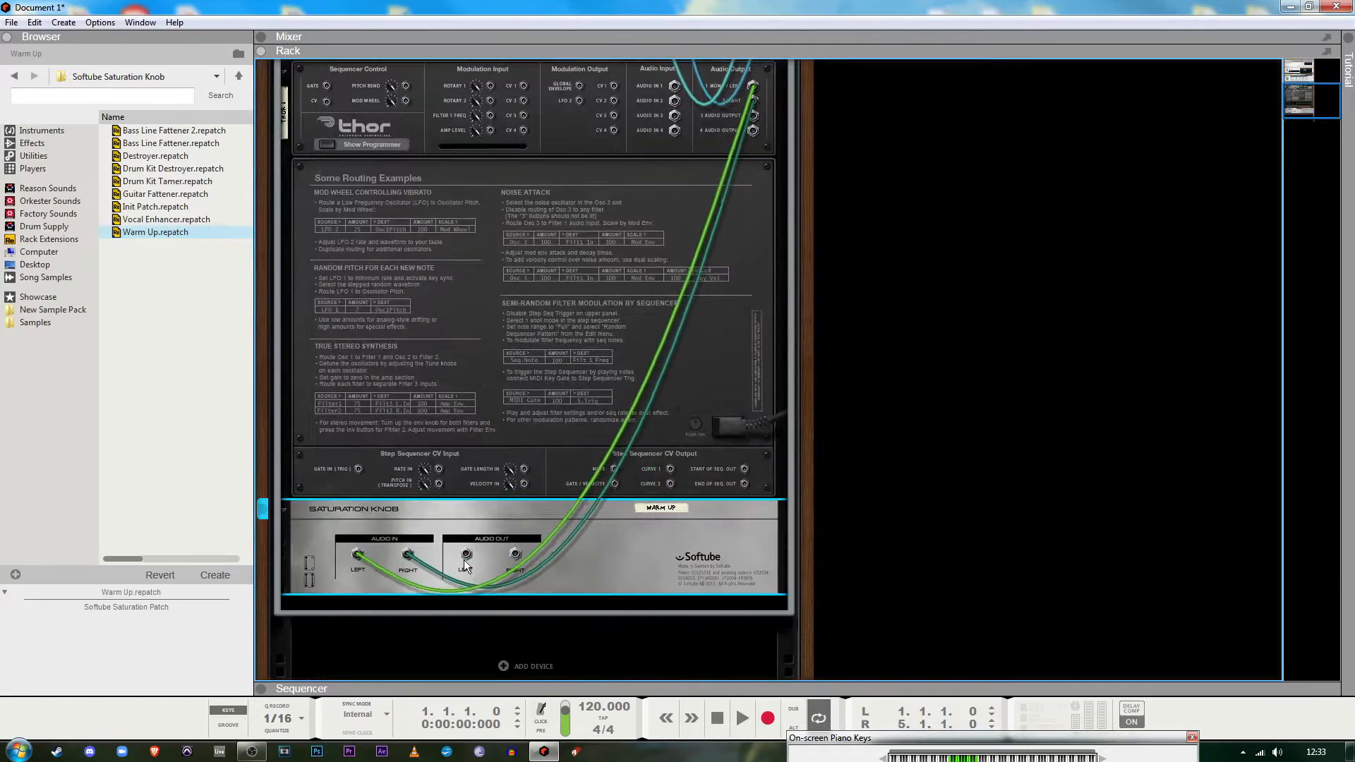
{"action": "scroll", "coordinate": [478, 428], "scroll_direction": "up", "scroll_amount": 3}
{"action": "key", "text": "Tab"}
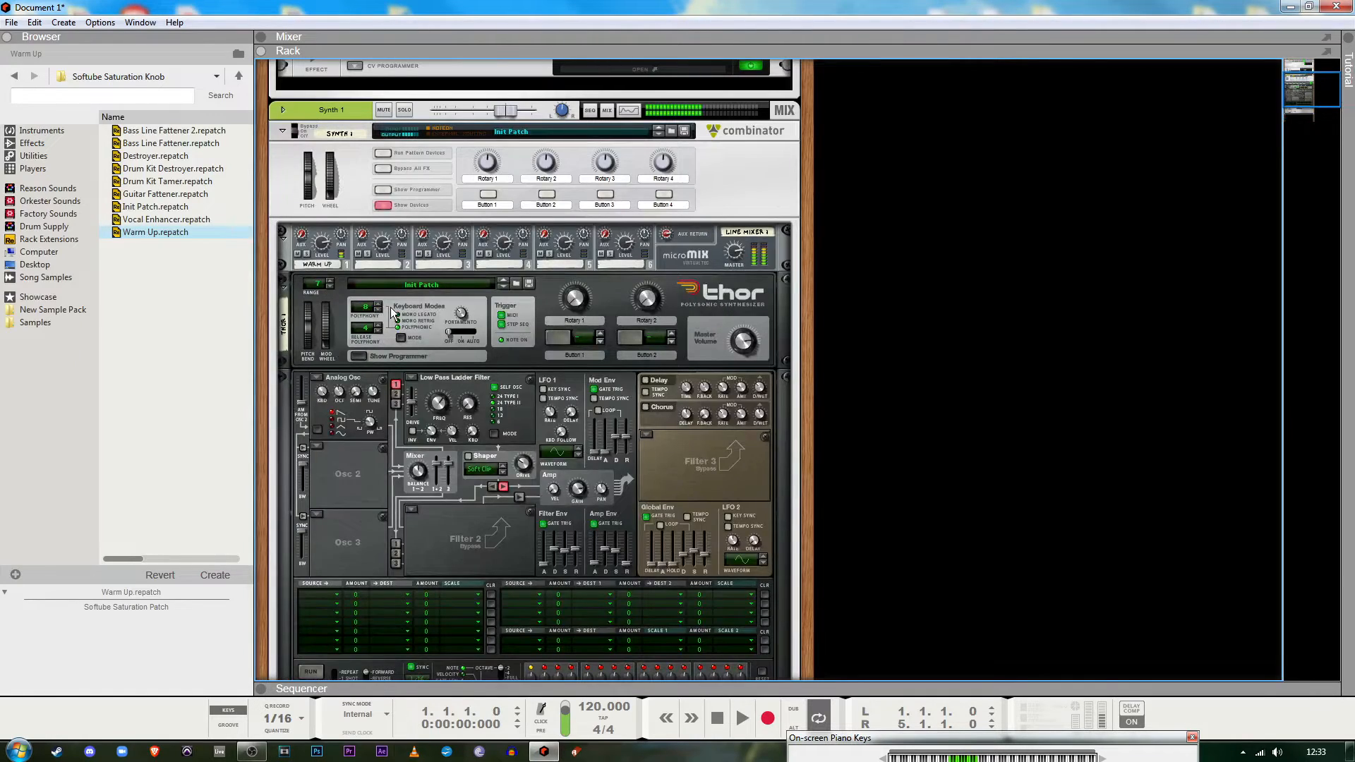
Adjust the pitch bend range of the Thor synthesizer inside the Combinator
{"action": "scroll", "coordinate": [566, 382], "scroll_direction": "up", "scroll_amount": 3}
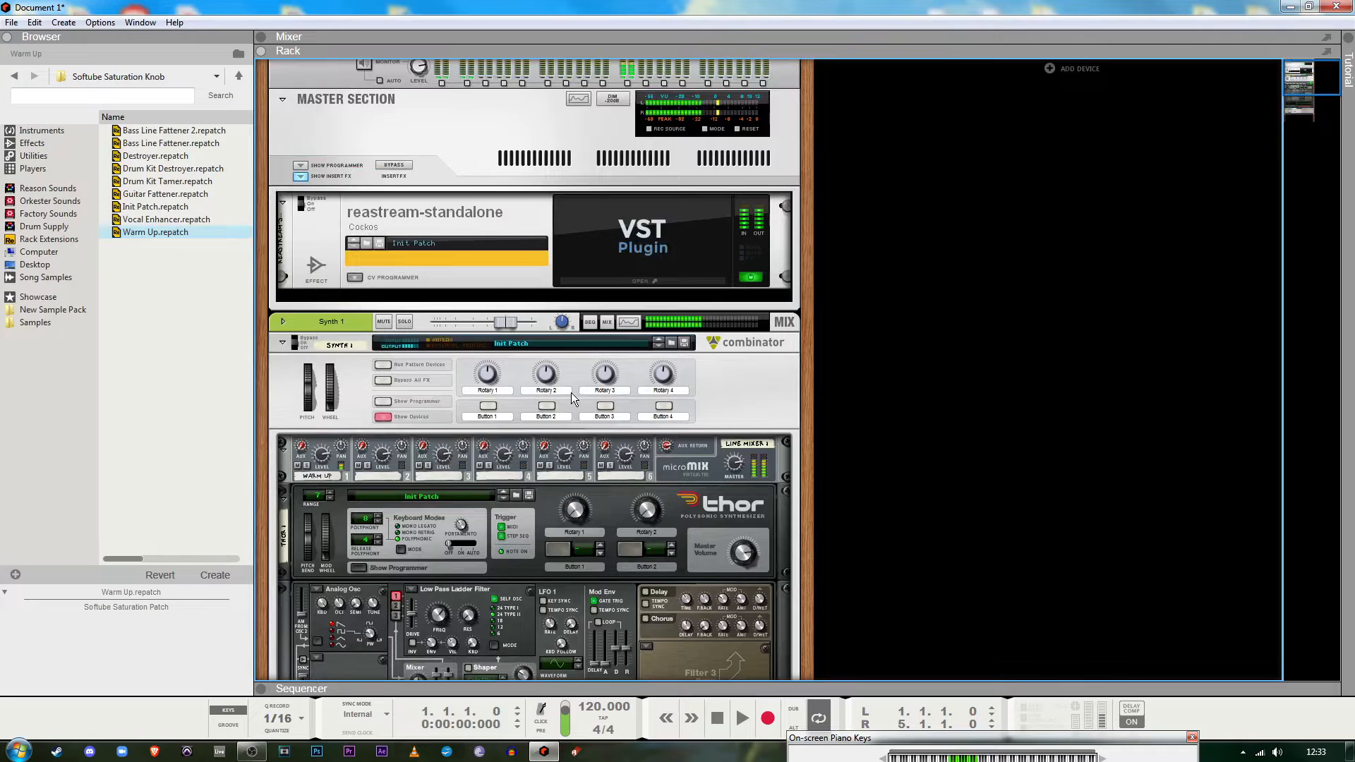
{"action": "scroll", "coordinate": [903, 363], "scroll_direction": "down", "scroll_amount": 3}
{"action": "scroll", "coordinate": [858, 381], "scroll_direction": "down", "scroll_amount": 3}
{"action": "scroll", "coordinate": [859, 394], "scroll_direction": "up", "scroll_amount": 1}
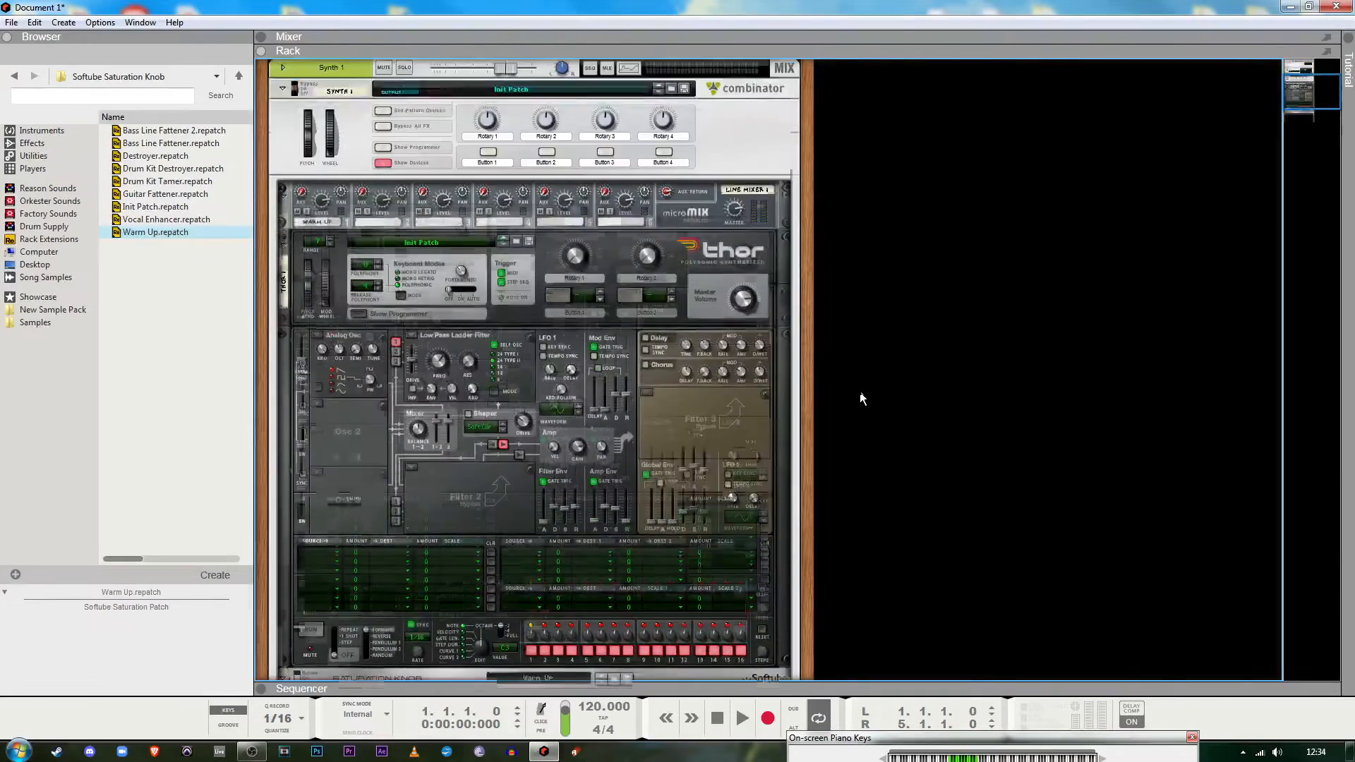
{"action": "double_click", "coordinate": [330, 160]}
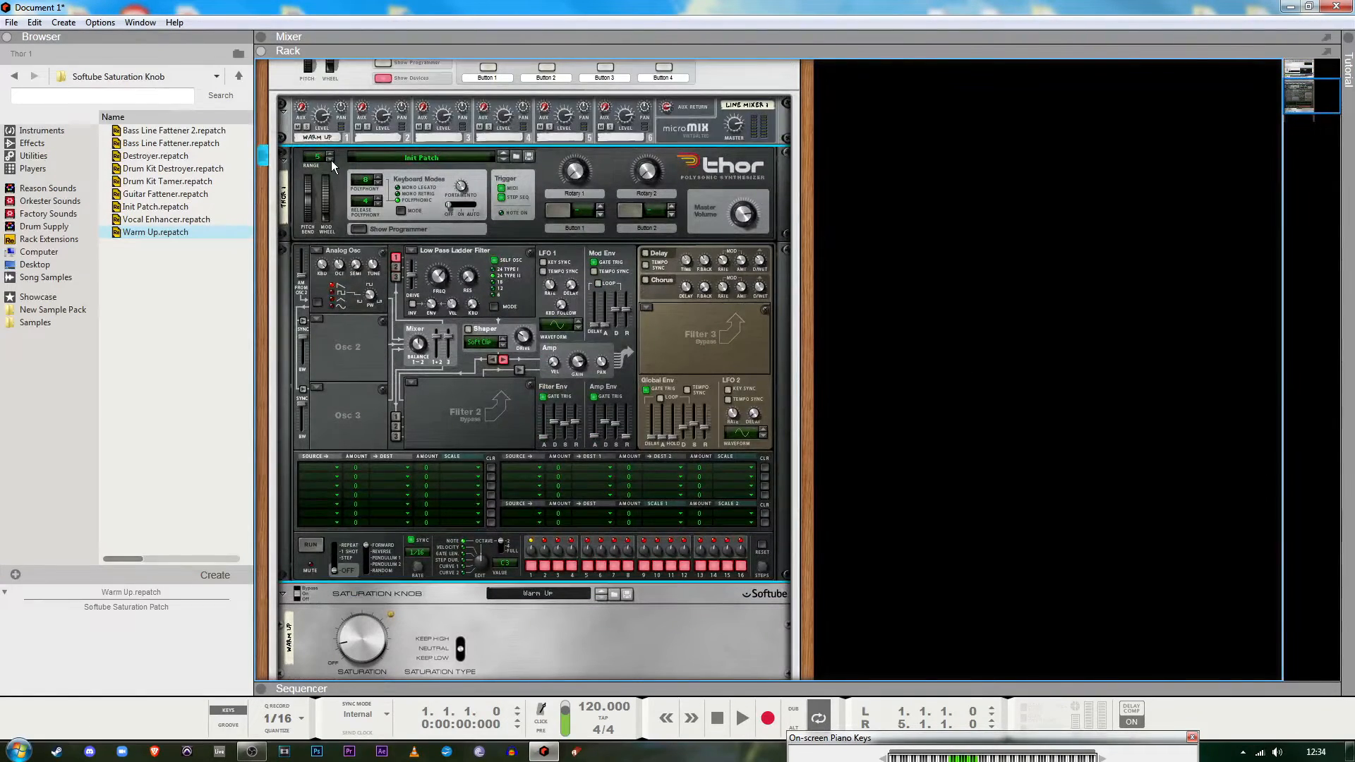
{"action": "left_click", "coordinate": [330, 154]}
{"action": "scroll", "coordinate": [329, 250], "scroll_direction": "up", "scroll_amount": 2}
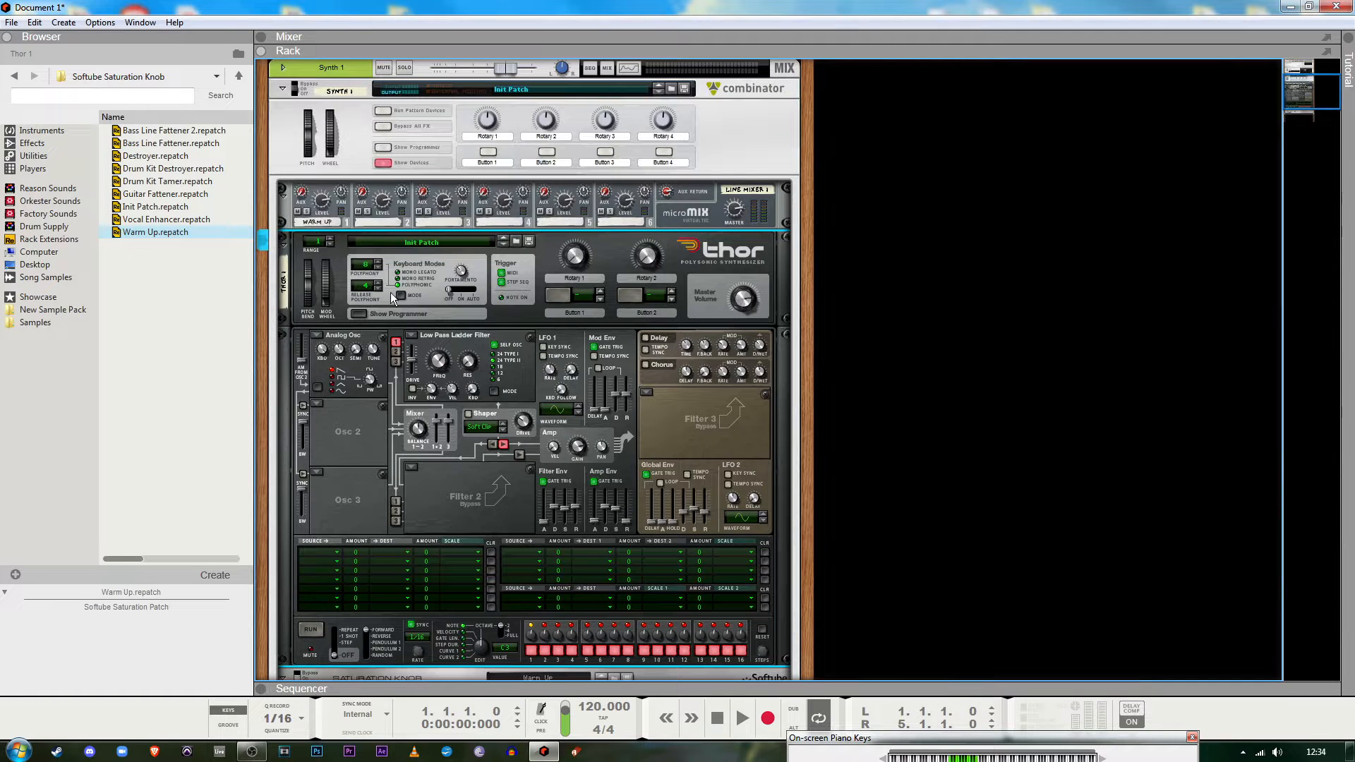
Check Thor's connections on the back of the rack and raise its release polyphony on the front
{"action": "key", "text": "Tab"}
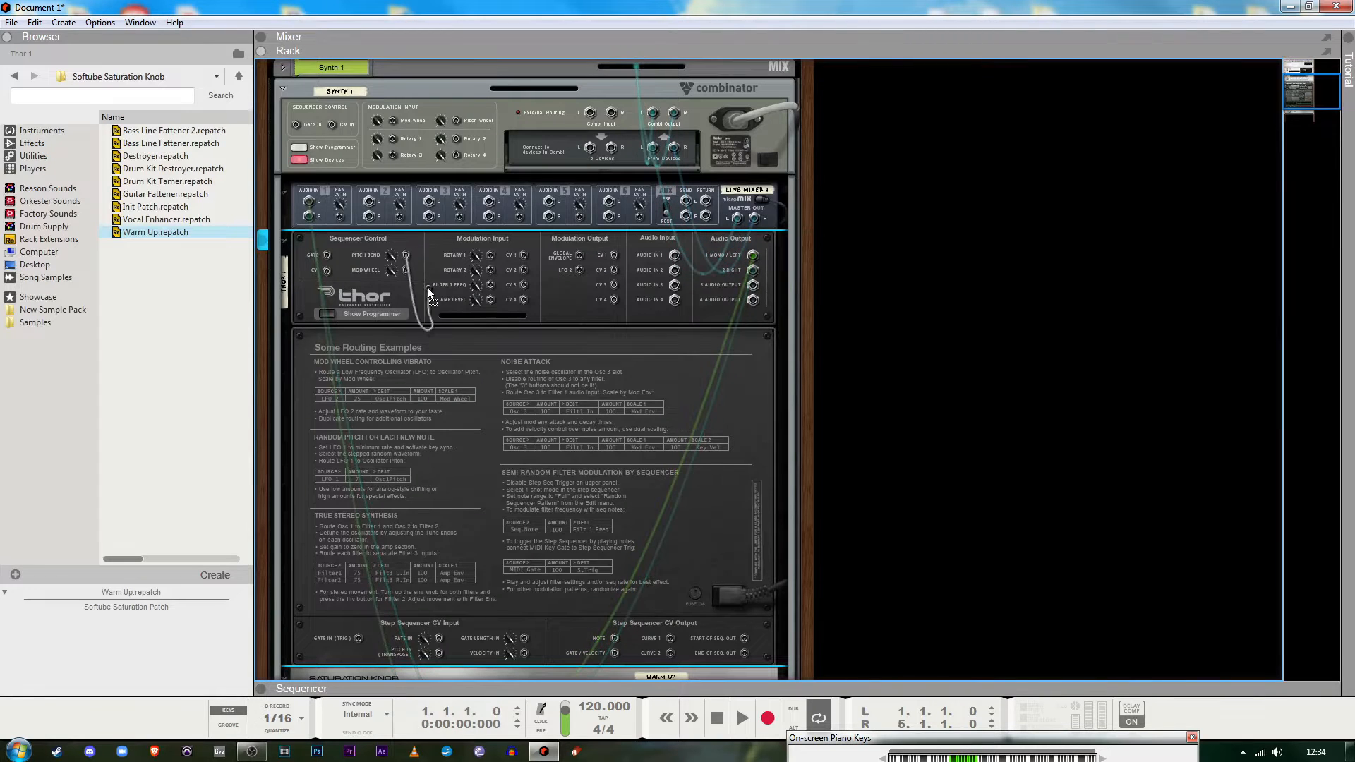
{"action": "key", "text": "Tab"}
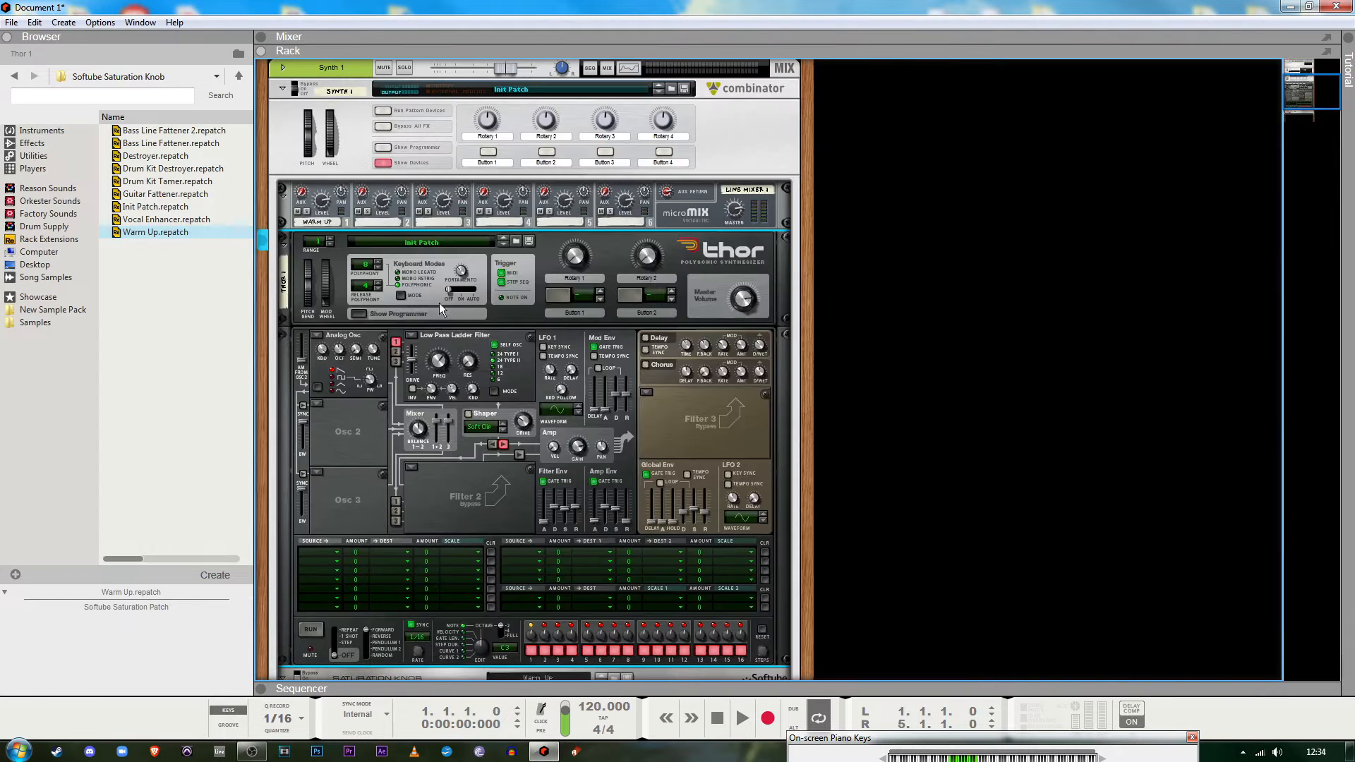
{"action": "left_click", "coordinate": [379, 282]}
{"action": "scroll", "coordinate": [485, 506], "scroll_direction": "down", "scroll_amount": 3}
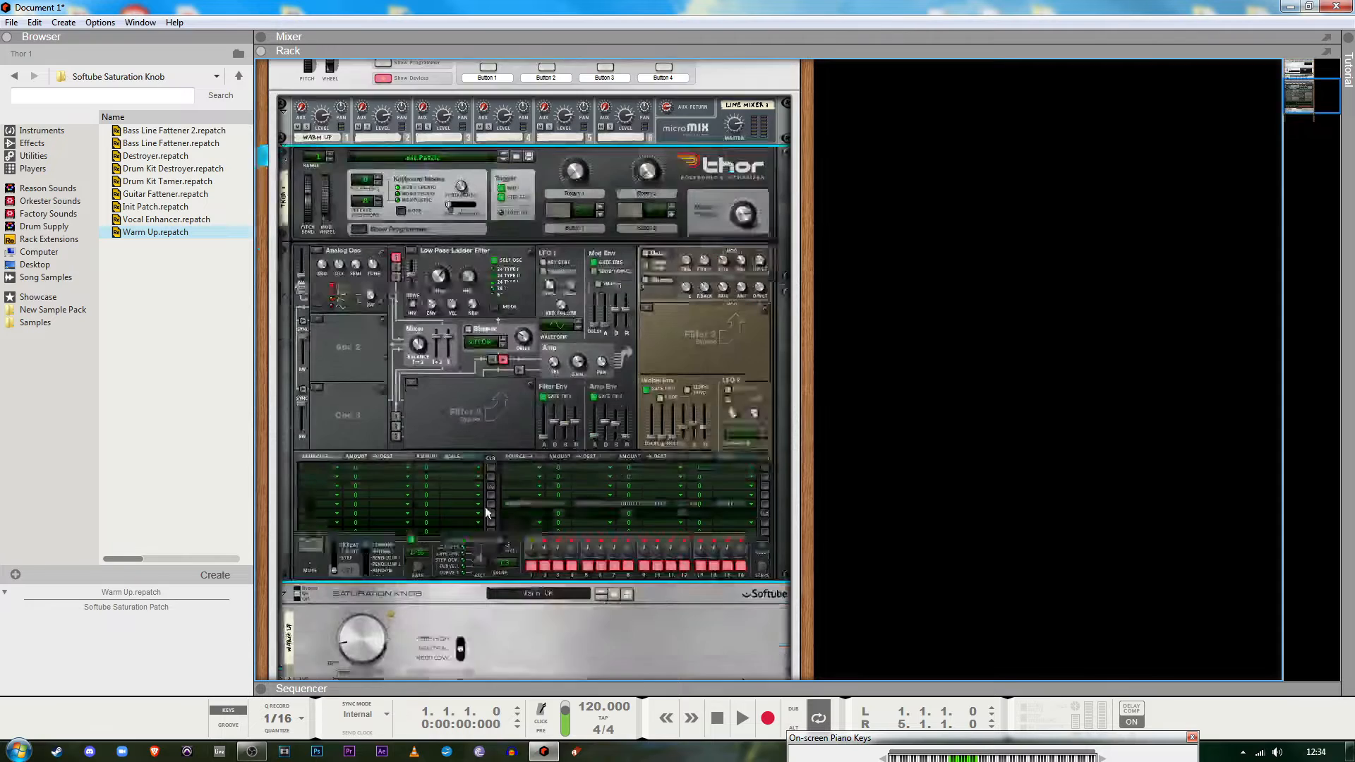
{"action": "scroll", "coordinate": [452, 272], "scroll_direction": "up", "scroll_amount": 3}
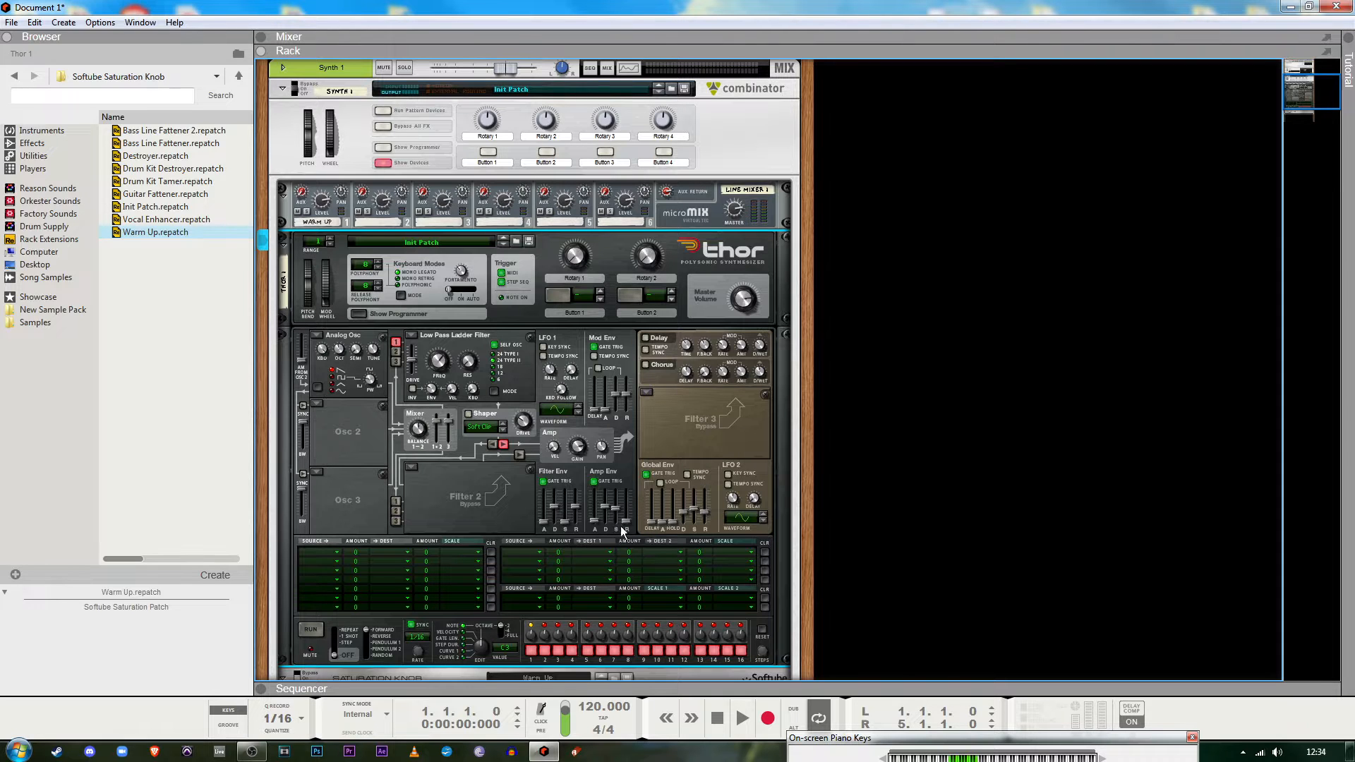
Raise the decay of Thor's filter envelope and slightly adjust the Low Pass Ladder Filter's frequency
{"action": "left_click_drag", "start_coordinate": [554, 510], "coordinate": [555, 498]}
{"action": "mouse_move", "coordinate": [438, 361]}
{"action": "left_mouse_down"}
{"action": "mouse_move", "coordinate": [443, 403]}
{"action": "mouse_move", "coordinate": [441, 358]}
{"action": "left_mouse_up"}
{"action": "scroll", "coordinate": [621, 444], "scroll_direction": "down", "scroll_amount": 3}
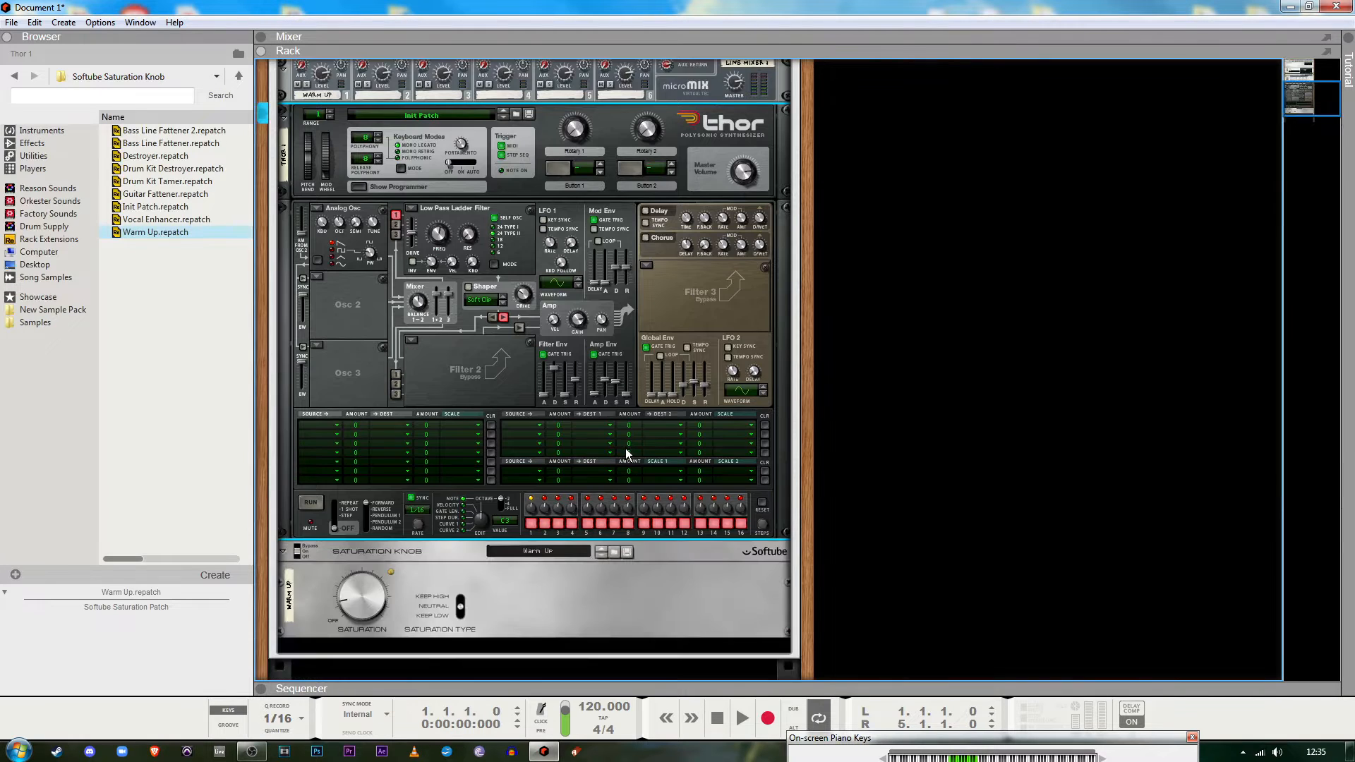
Add The Echo below the line mixer inside the Combinator and raise the mixer's channel 1 aux send to about 66
{"action": "scroll", "coordinate": [621, 448], "scroll_direction": "up", "scroll_amount": 5}
{"action": "left_click", "coordinate": [32, 143]}
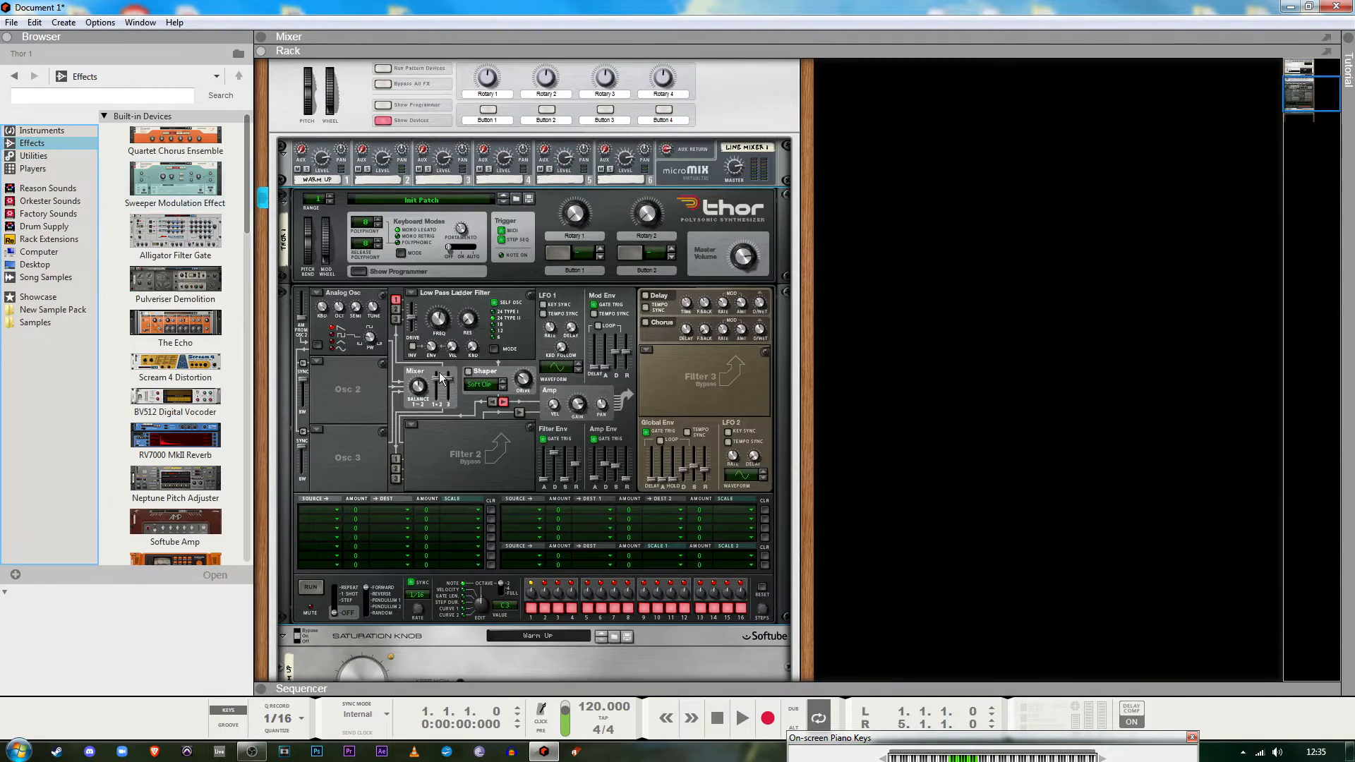
{"action": "scroll", "coordinate": [418, 473], "scroll_direction": "down", "scroll_amount": 2}
{"action": "left_click_drag", "start_coordinate": [179, 336], "coordinate": [399, 318]}
{"action": "scroll", "coordinate": [533, 460], "scroll_direction": "up", "scroll_amount": 3}
{"action": "left_click_drag", "start_coordinate": [302, 362], "coordinate": [325, 265]}
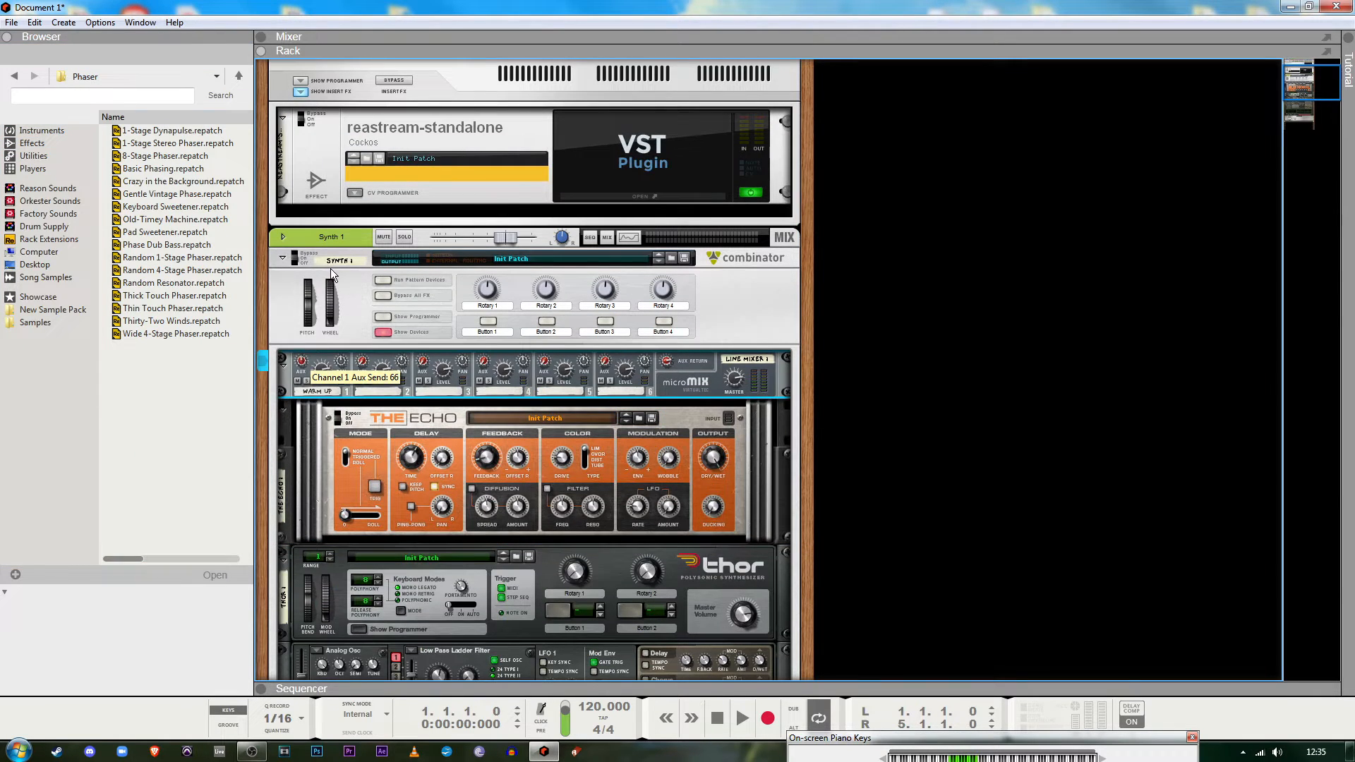
Examine how The Echo is cabled to the line mixer's aux send and return on the back of the rack
{"action": "scroll", "coordinate": [318, 352], "scroll_direction": "down", "scroll_amount": 2}
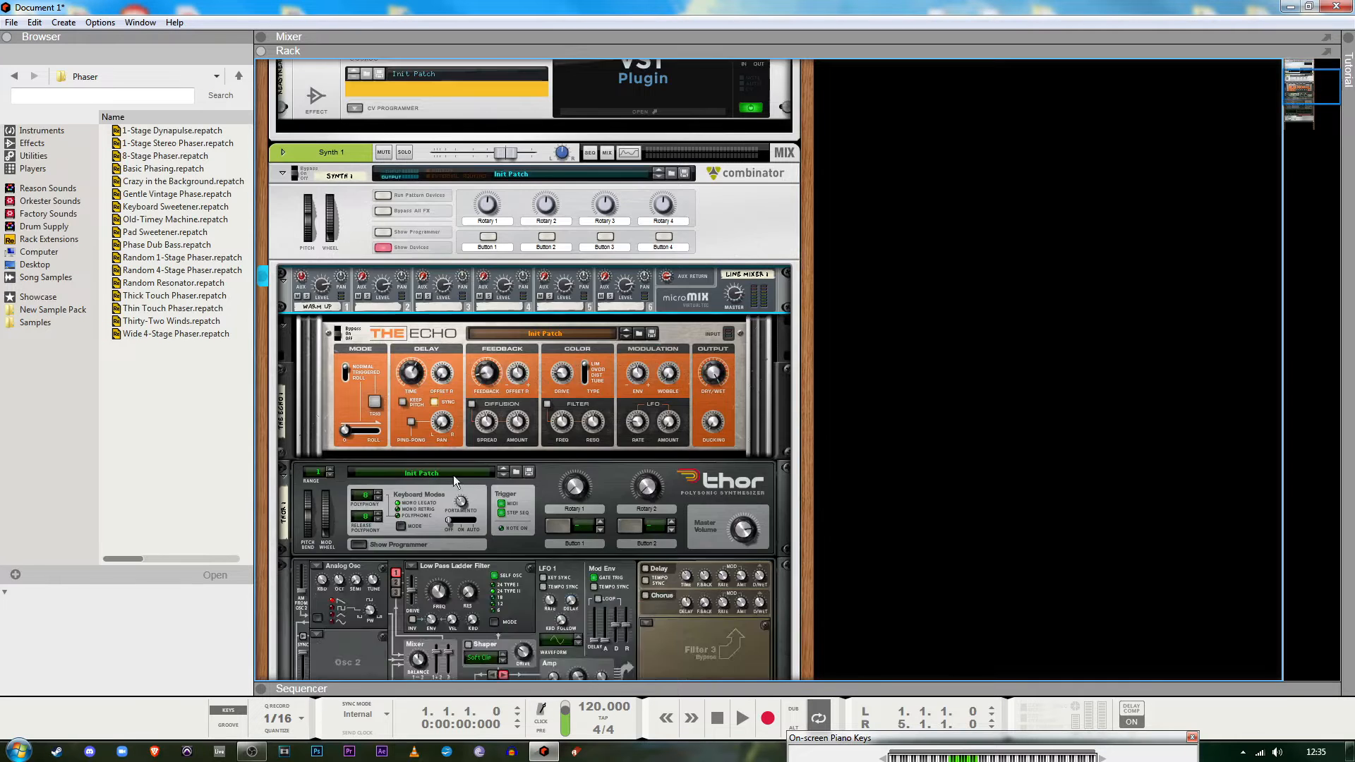
{"action": "scroll", "coordinate": [307, 445], "scroll_direction": "up", "scroll_amount": 3}
{"action": "scroll", "coordinate": [394, 383], "scroll_direction": "down", "scroll_amount": 2}
{"action": "left_click", "coordinate": [395, 382]}
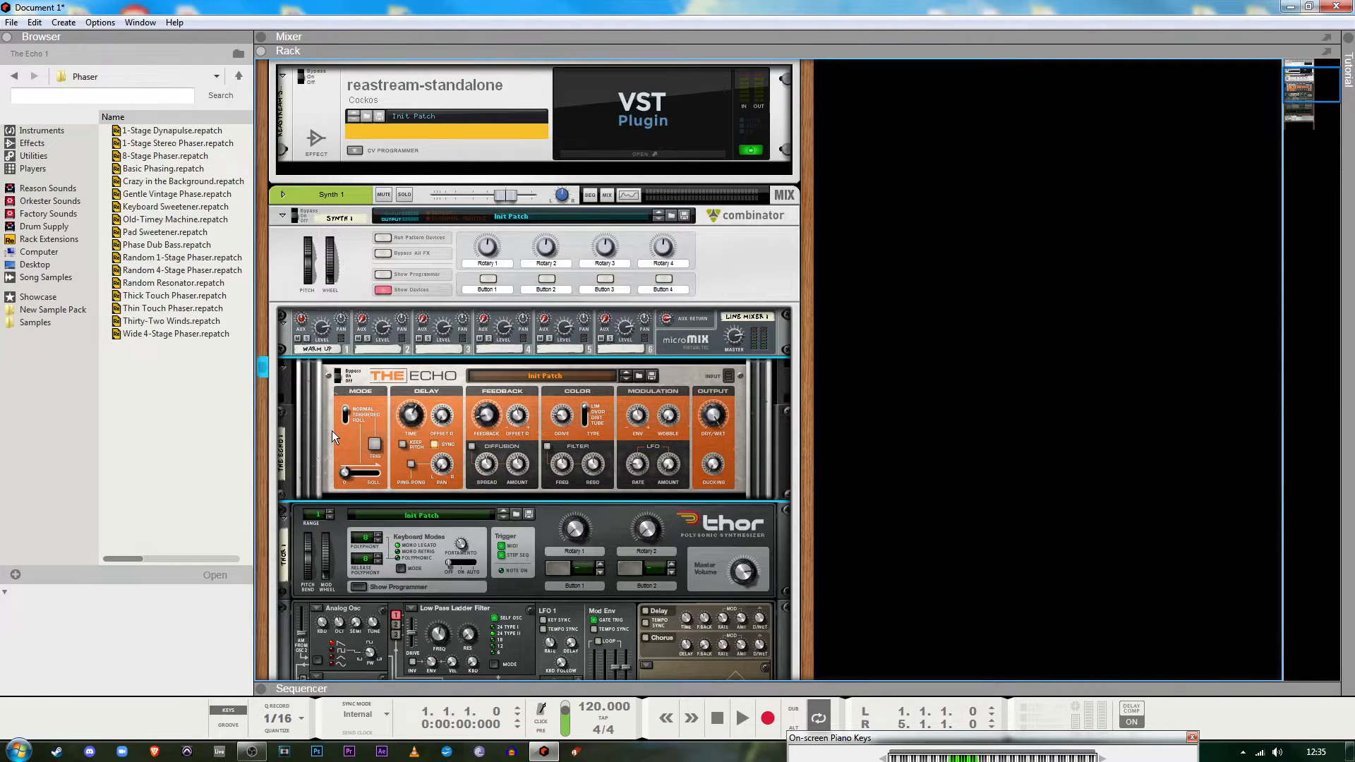
{"action": "key", "text": "Tab"}
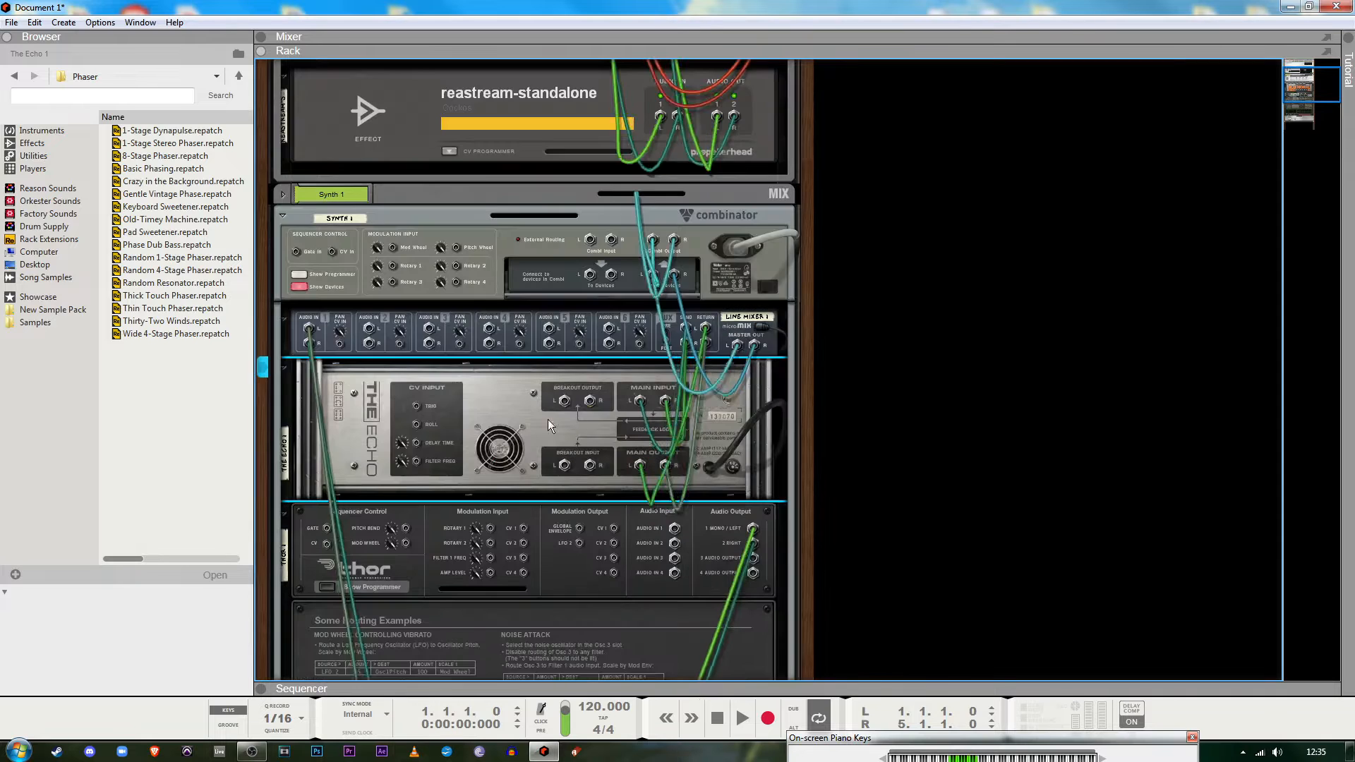
{"action": "key", "text": "Tab"}
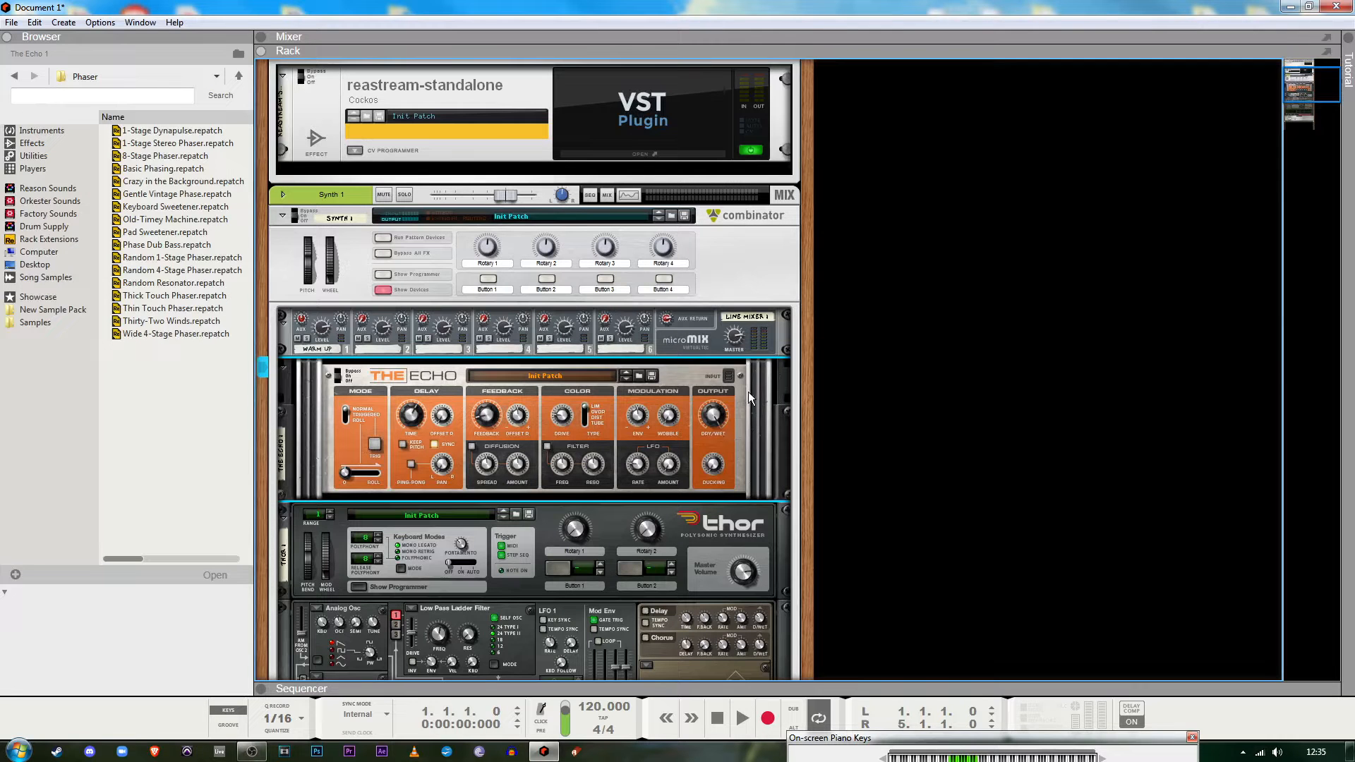
{"action": "key", "text": "Tab"}
{"action": "key", "text": "Tab"}
Raise the line mixer's aux return level to about 116
{"action": "left_click", "coordinate": [302, 322]}
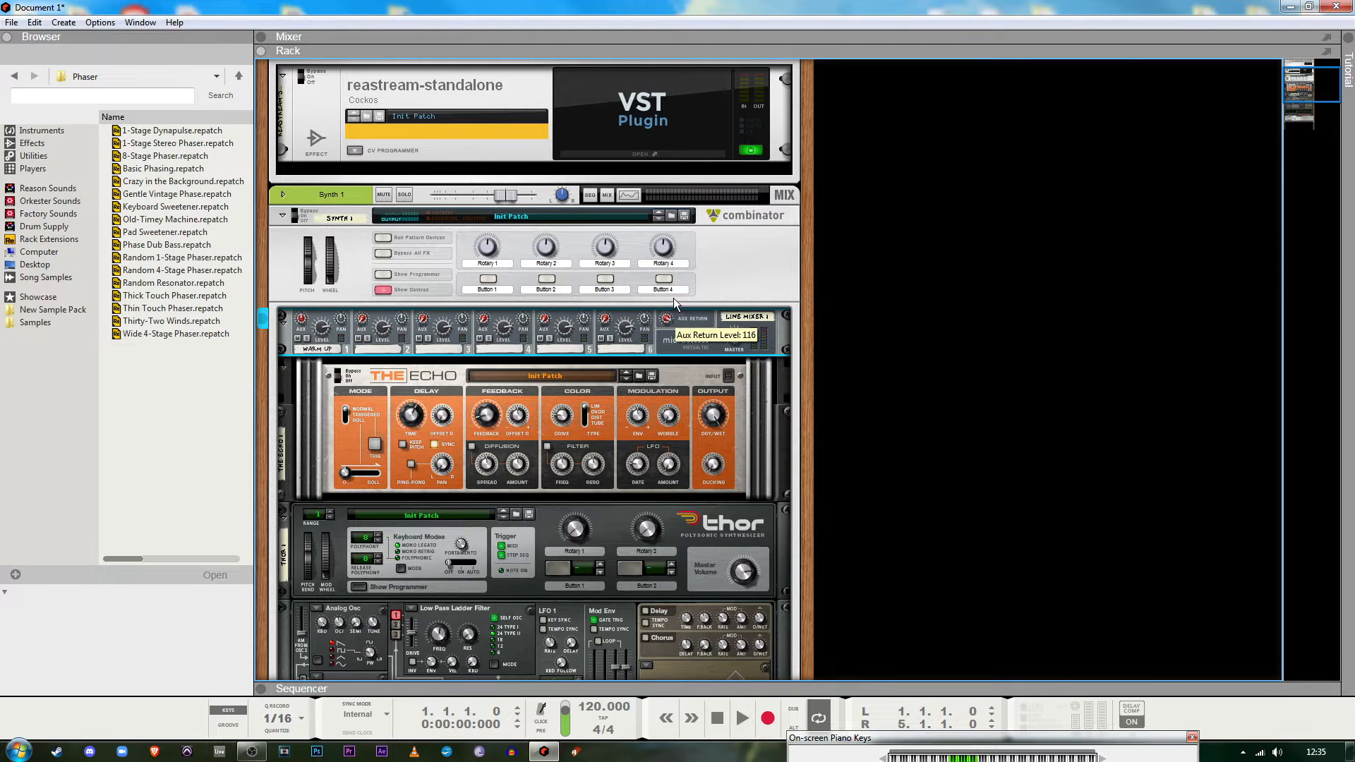
{"action": "left_click_drag", "start_coordinate": [673, 298], "coordinate": [671, 291]}
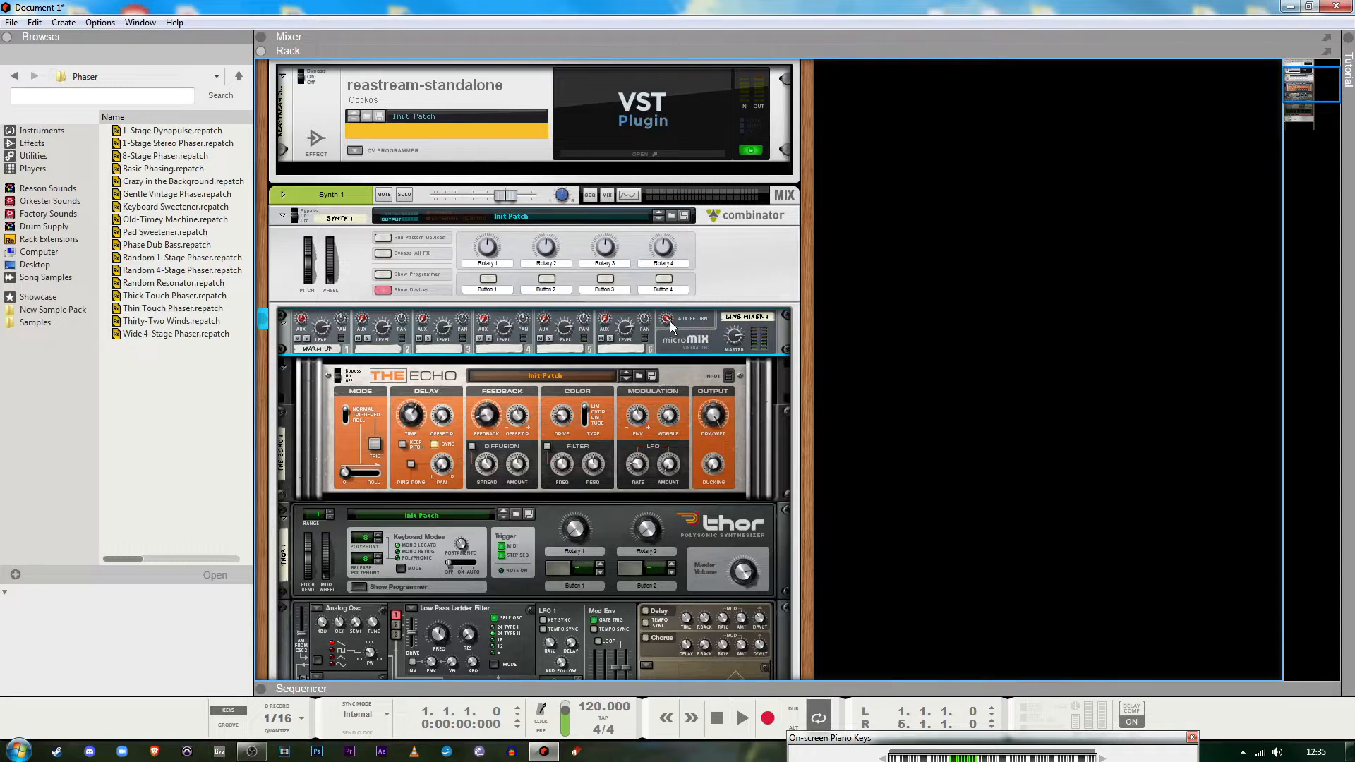
Set the song tempo to 90 BPM
{"action": "left_click", "coordinate": [414, 417]}
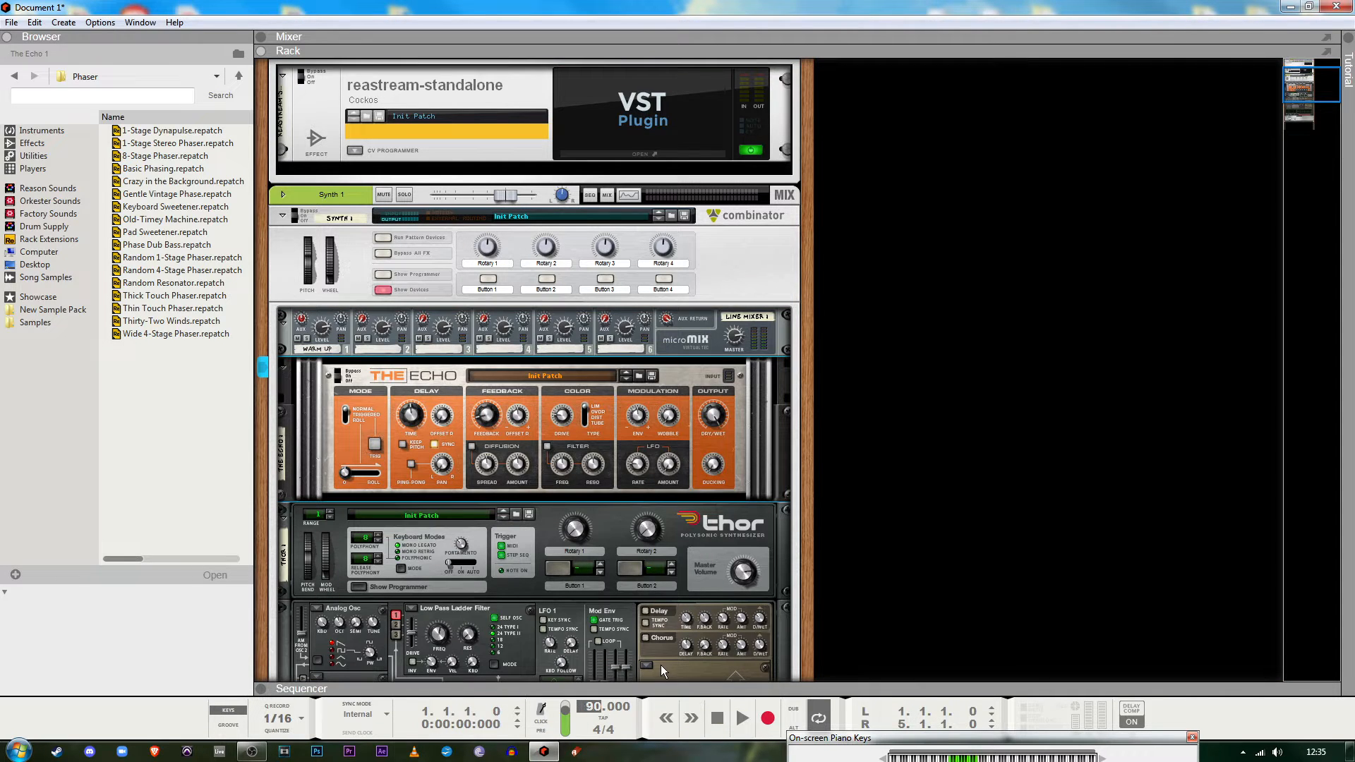
{"action": "type", "text": "90"}
{"action": "key", "text": "Return"}
{"action": "scroll", "coordinate": [712, 472], "scroll_direction": "down", "scroll_amount": 3}
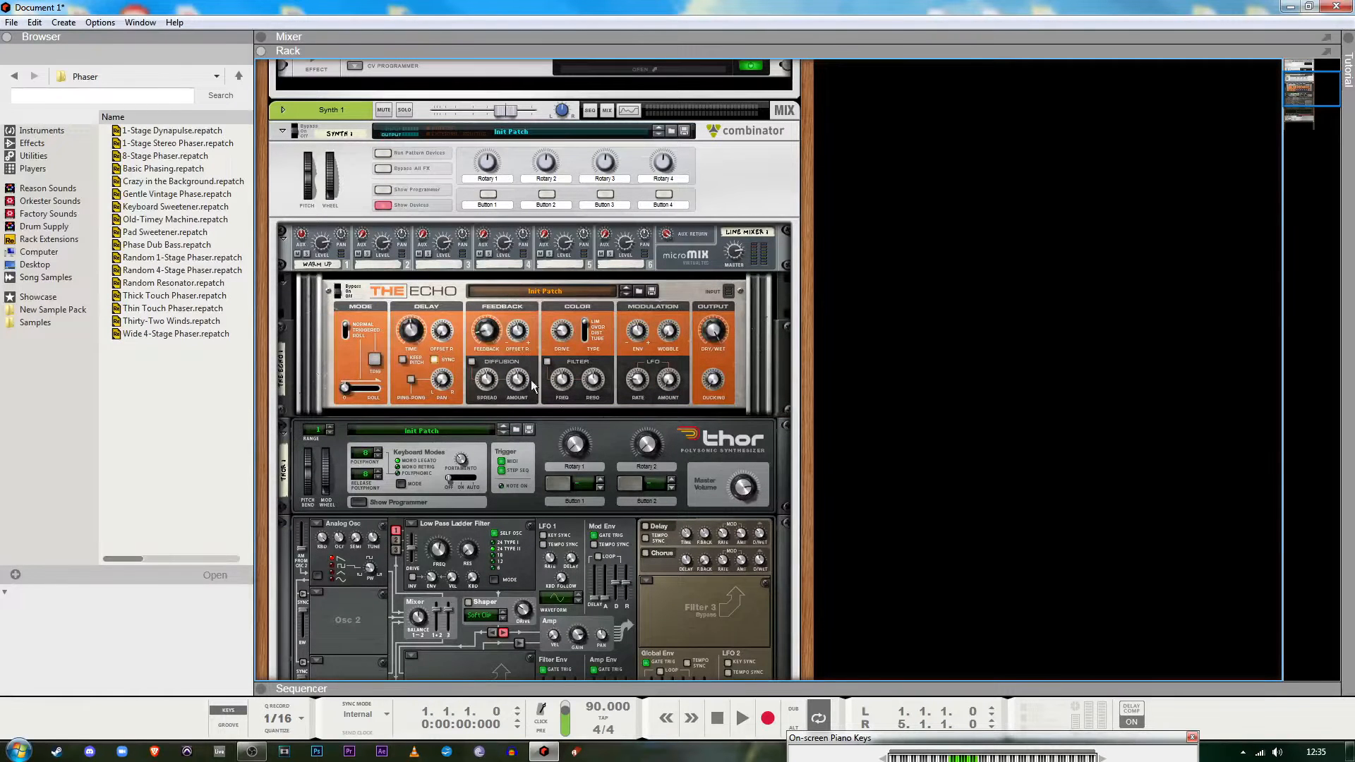
Fine-tune the LFO amount in The Echo's modulation section
{"action": "left_click", "coordinate": [489, 278]}
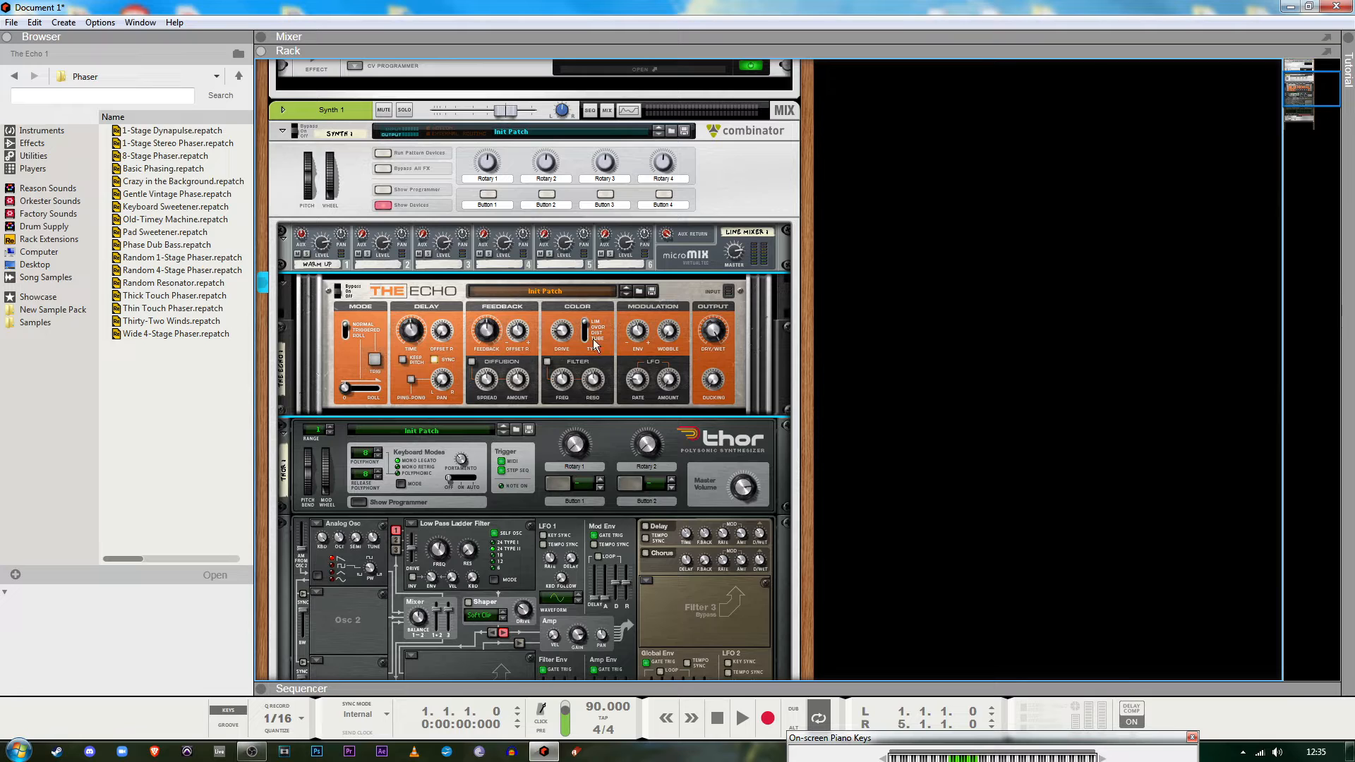
{"action": "mouse_move", "coordinate": [673, 381]}
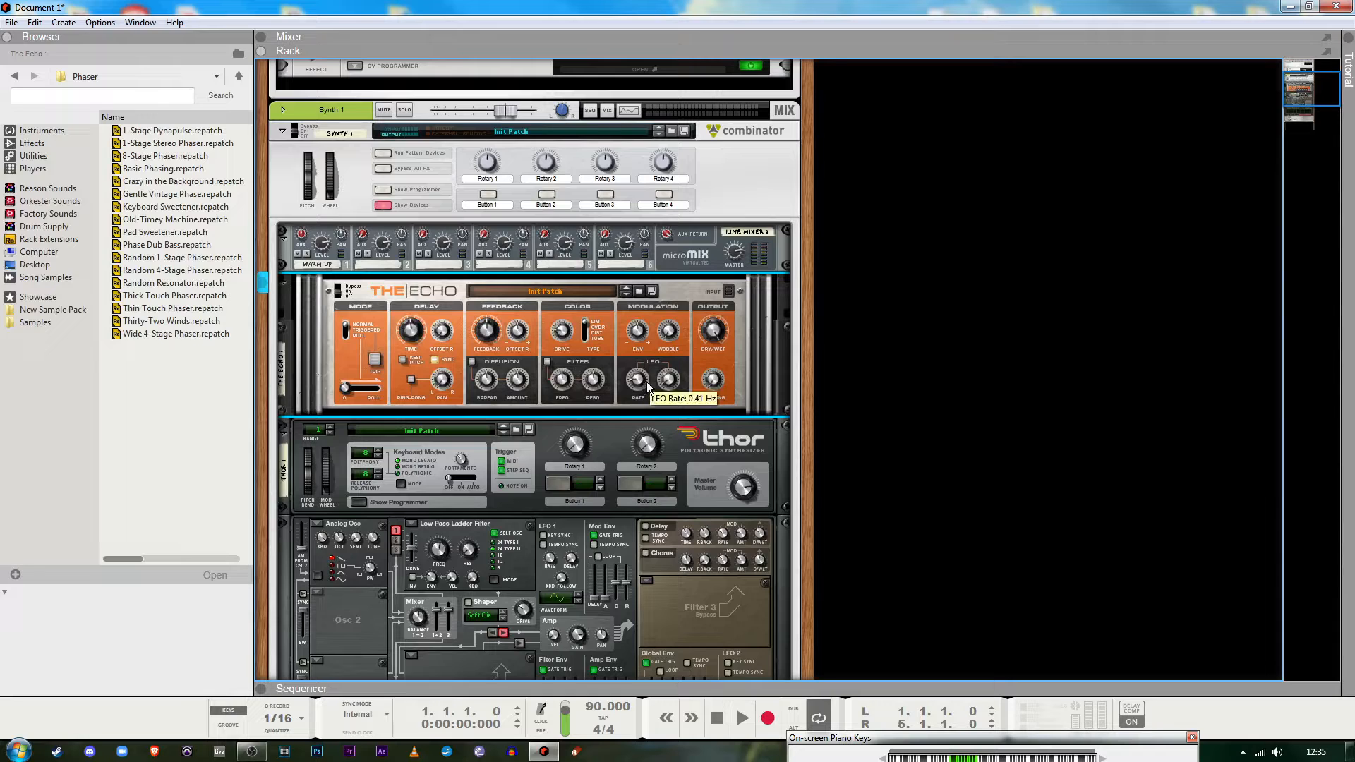
{"action": "left_click_drag", "start_coordinate": [670, 386], "coordinate": [668, 384]}
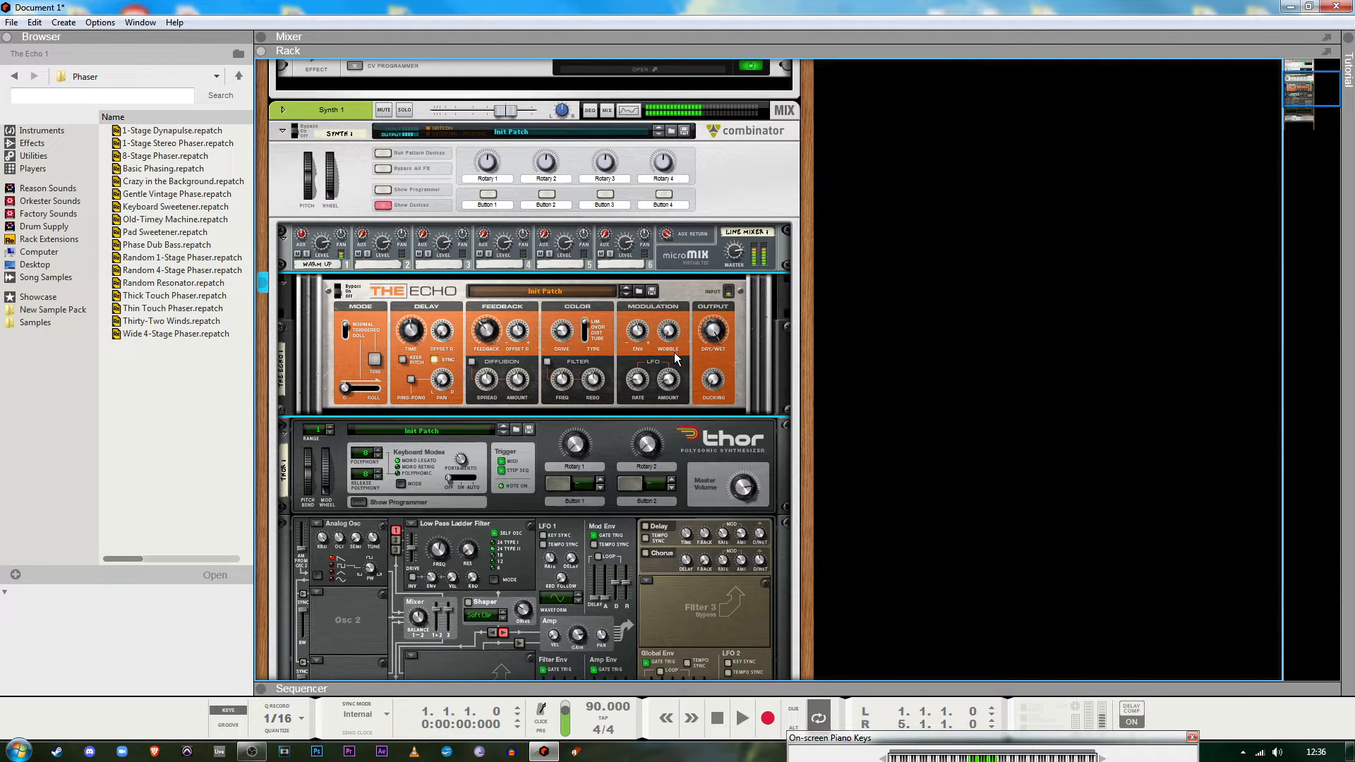
{"action": "mouse_move", "coordinate": [669, 379]}
{"action": "left_click_drag", "start_coordinate": [676, 389], "coordinate": [672, 388]}
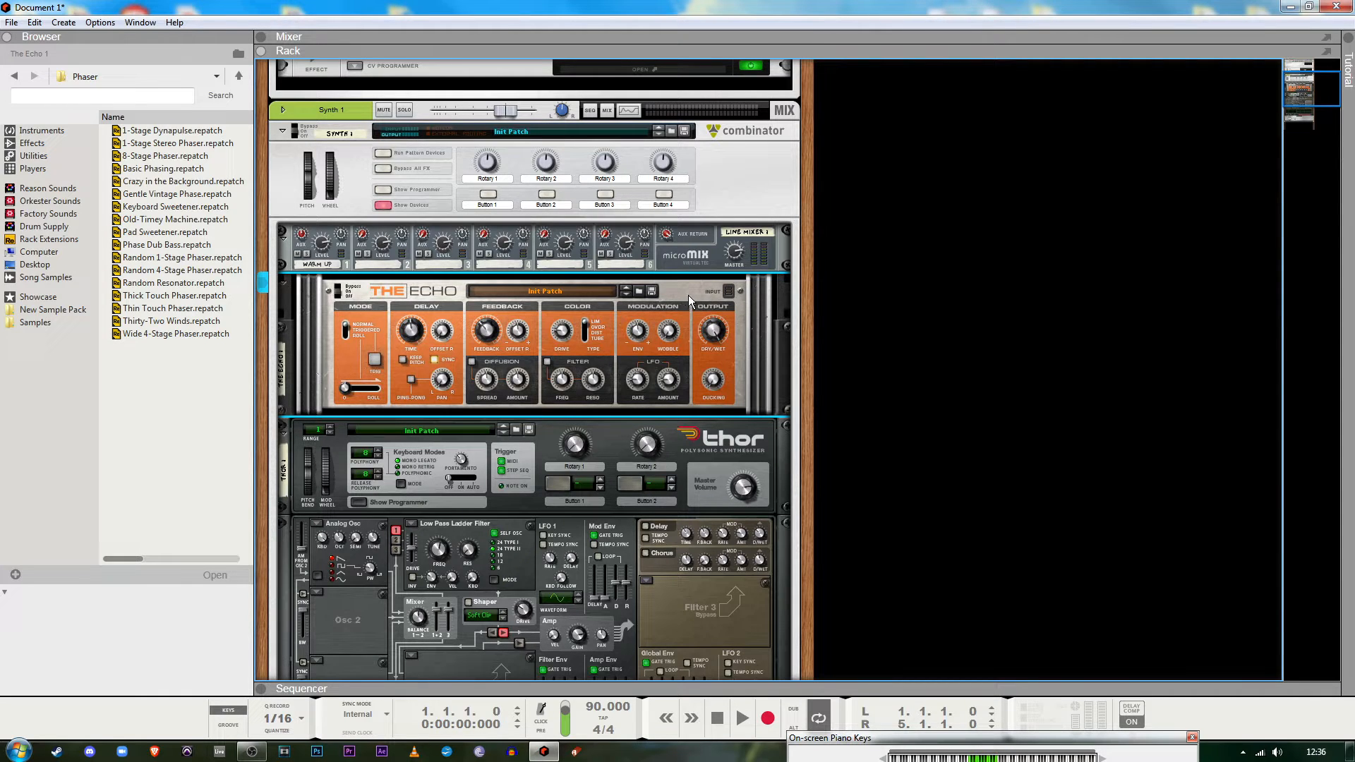
Switch on ping-pong in The Echo's delay section and adjust its pan
{"action": "left_click", "coordinate": [351, 453]}
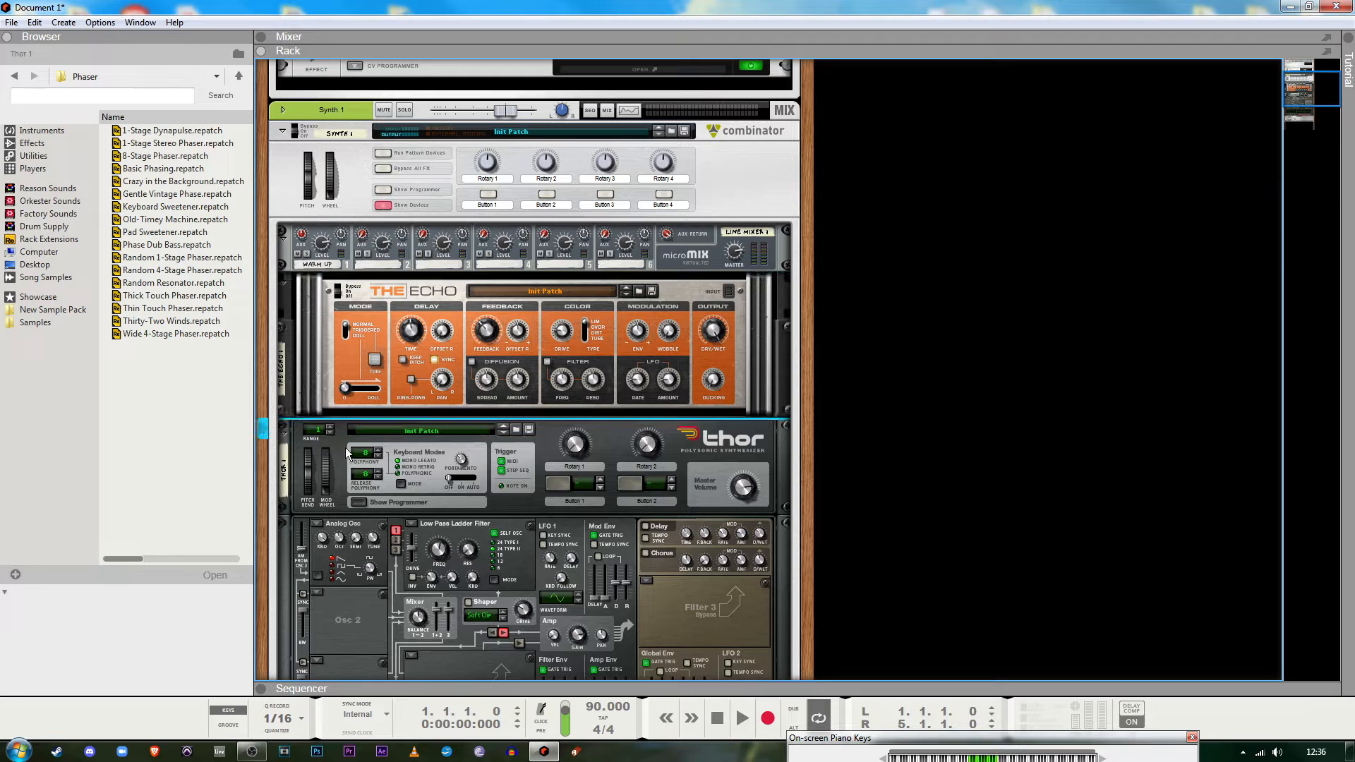
{"action": "scroll", "coordinate": [673, 405], "scroll_direction": "up", "scroll_amount": 3}
{"action": "left_click", "coordinate": [687, 374]}
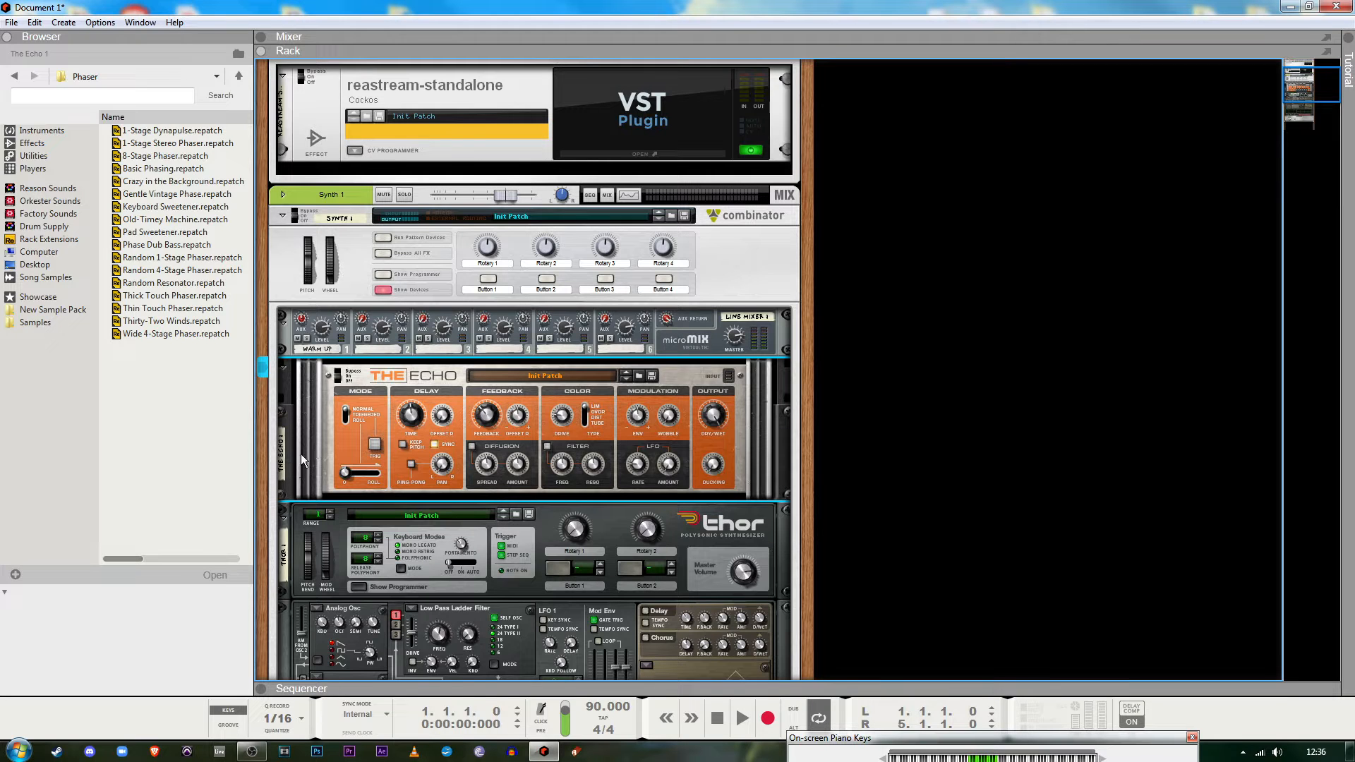
{"action": "left_click", "coordinate": [412, 465]}
{"action": "left_click_drag", "start_coordinate": [448, 467], "coordinate": [451, 456]}
{"action": "left_click", "coordinate": [867, 468]}
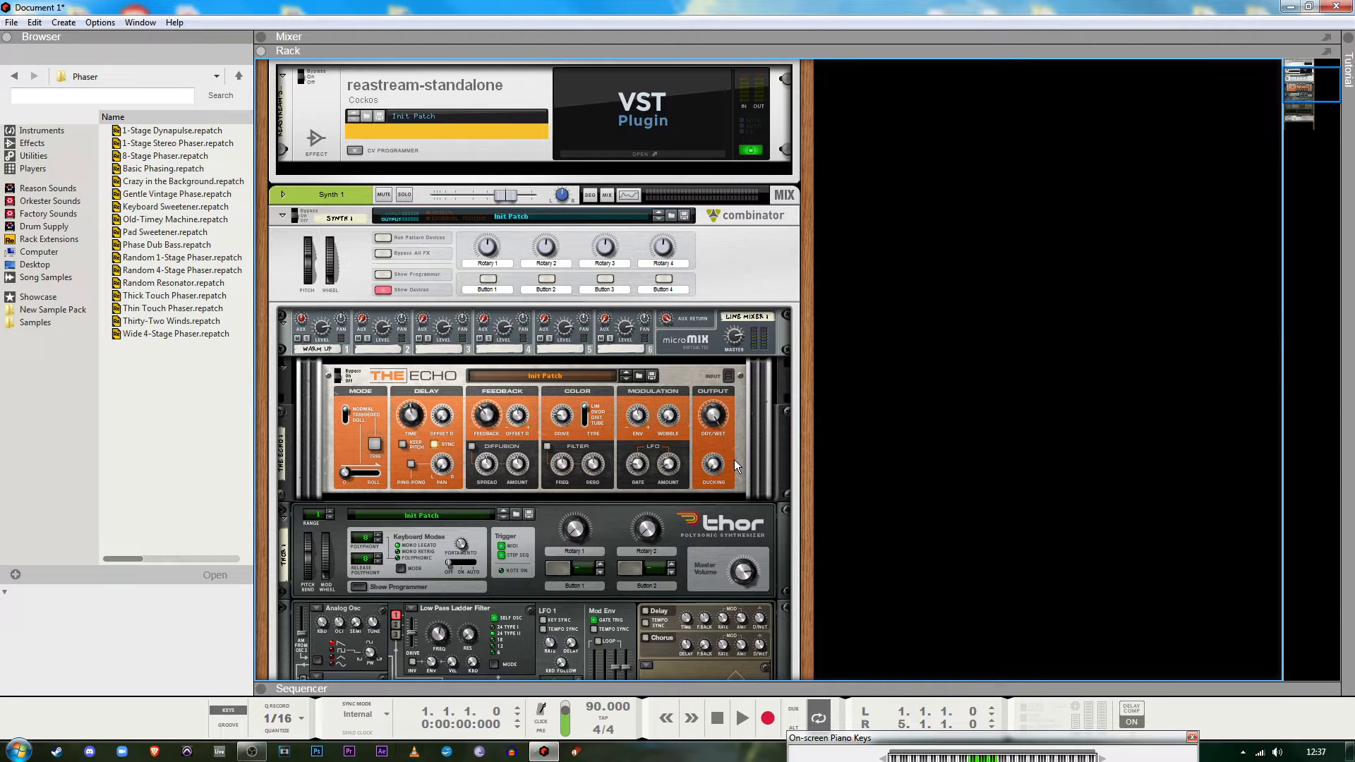
Play a test note and look over The Echo and Thor settings inside the Combinator
{"action": "scroll", "coordinate": [730, 464], "scroll_direction": "down", "scroll_amount": 4}
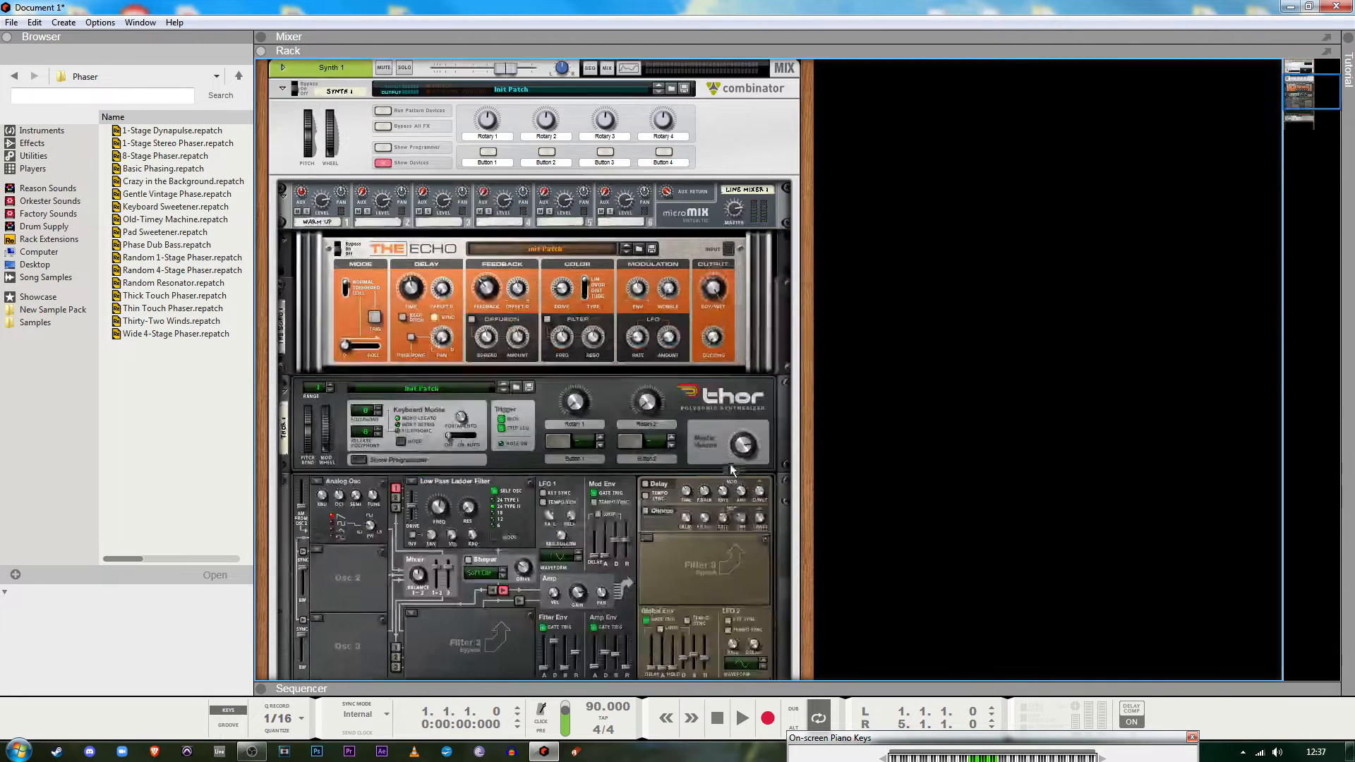
{"action": "scroll", "coordinate": [729, 464], "scroll_direction": "up", "scroll_amount": 3}
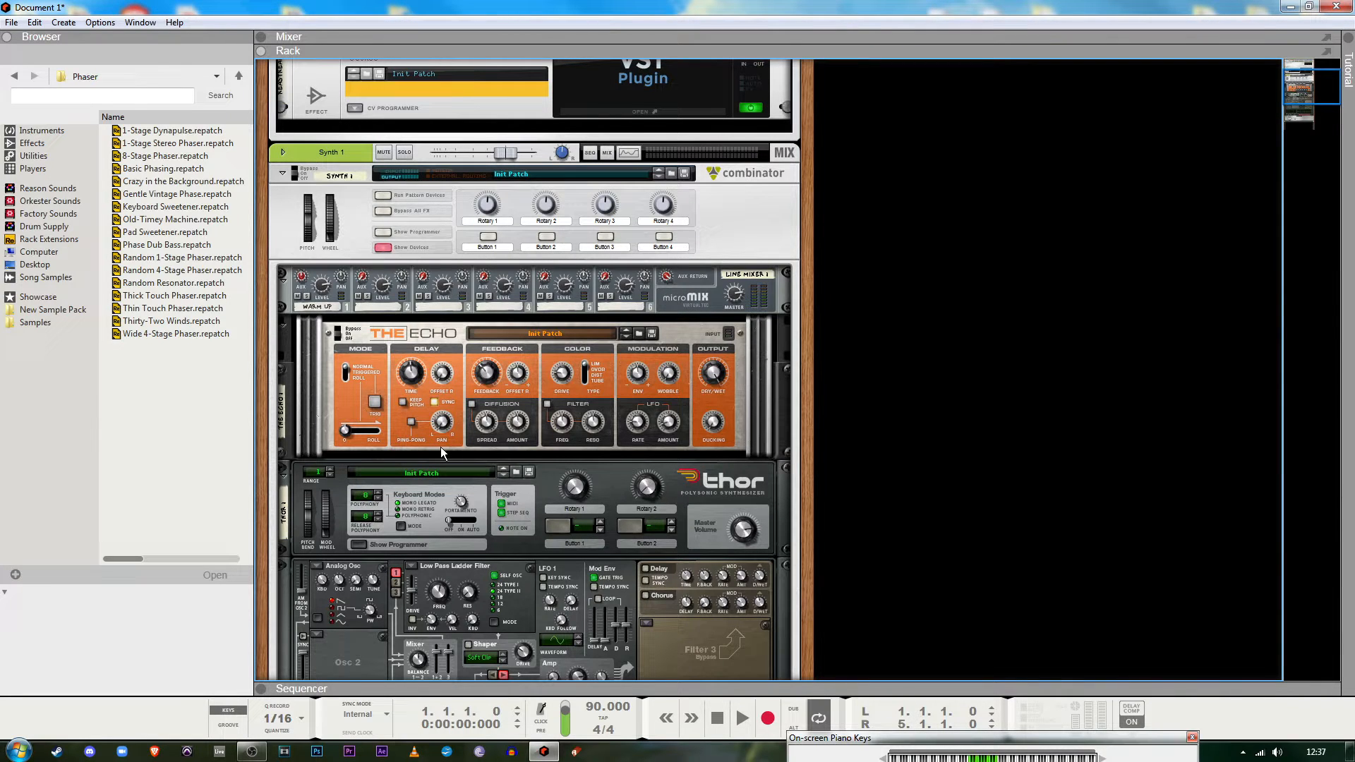
{"action": "key", "text": "q"}
{"action": "scroll", "coordinate": [625, 511], "scroll_direction": "down", "scroll_amount": 4}
{"action": "scroll", "coordinate": [584, 489], "scroll_direction": "down", "scroll_amount": 2}
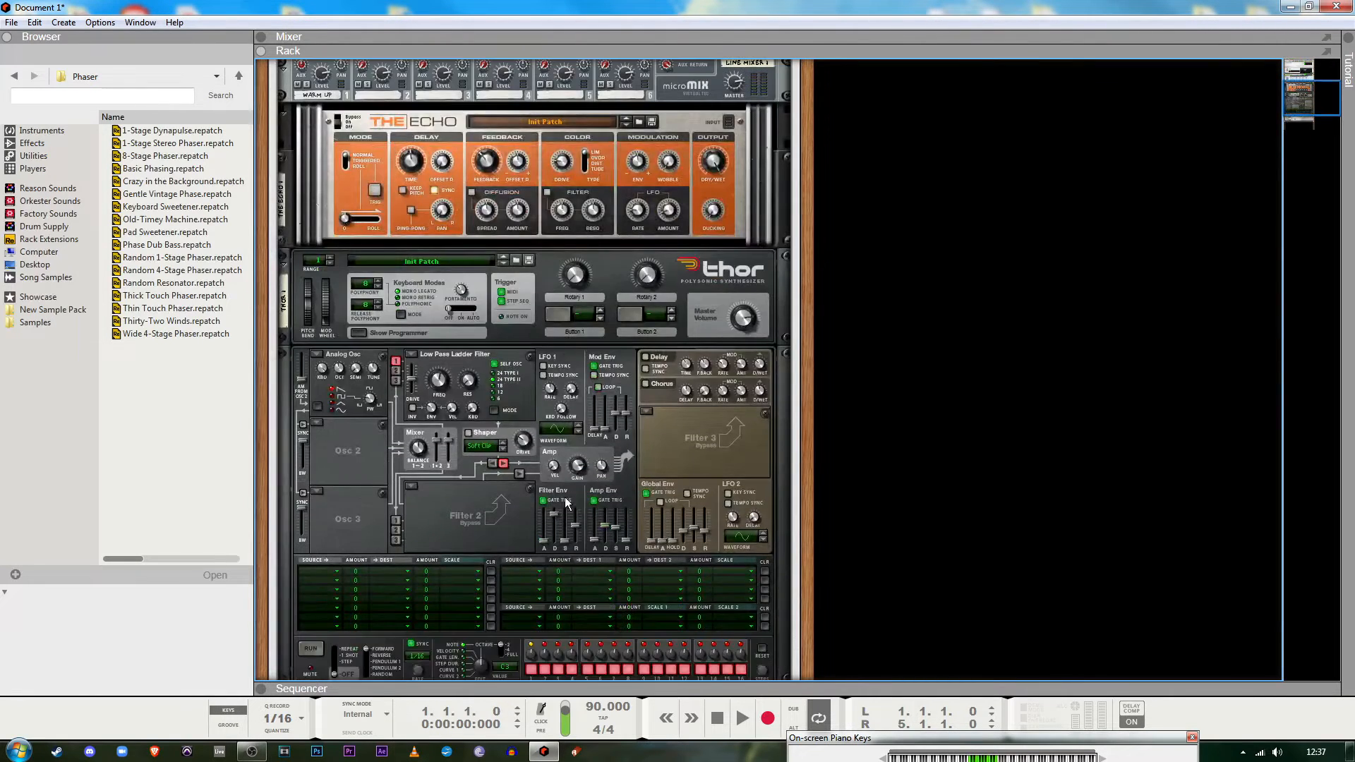
{"action": "scroll", "coordinate": [584, 488], "scroll_direction": "down", "scroll_amount": 4}
{"action": "scroll", "coordinate": [565, 497], "scroll_direction": "up", "scroll_amount": 9}
{"action": "scroll", "coordinate": [572, 510], "scroll_direction": "up", "scroll_amount": 2}
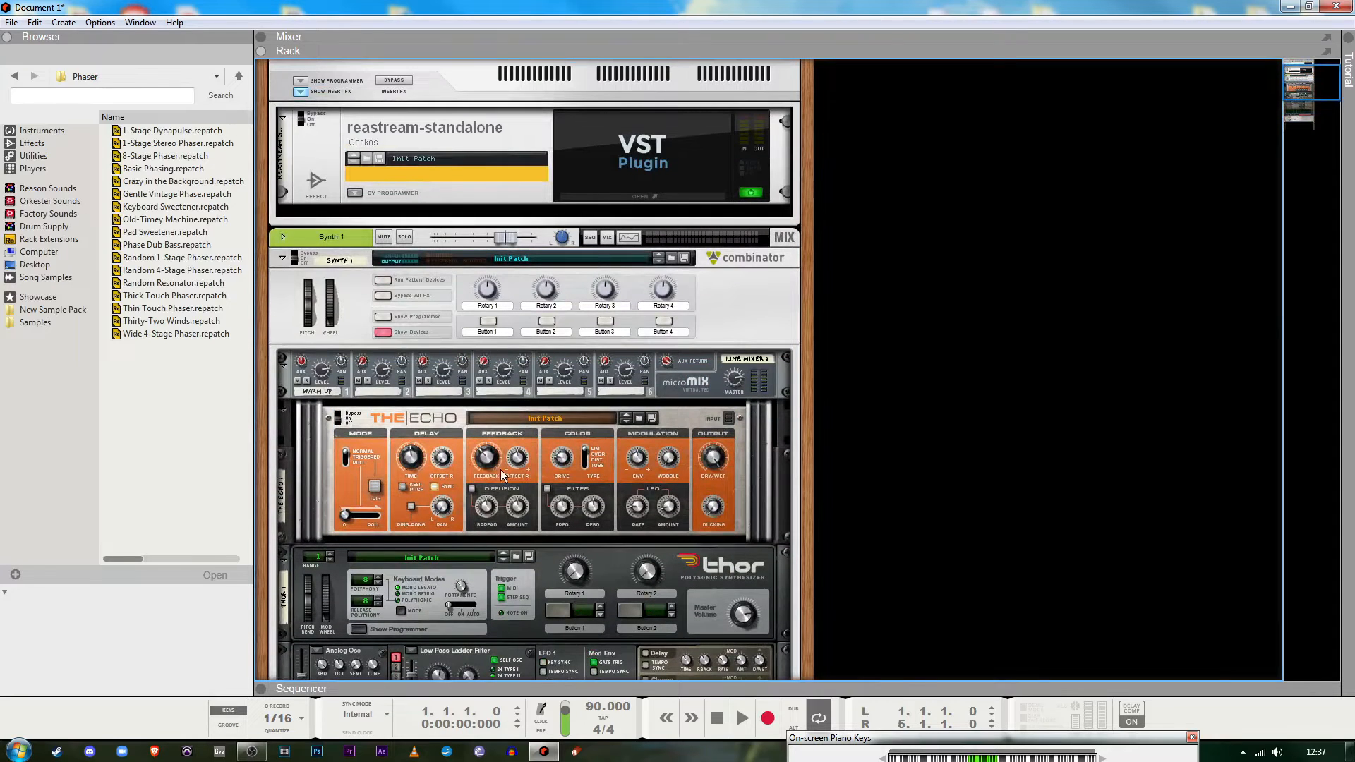
Add an RV7000 MkII Reverb above the line mixer inside the Combinator and check its cabling on the back of the rack
{"action": "left_click", "coordinate": [43, 142]}
{"action": "left_click_drag", "start_coordinate": [169, 431], "coordinate": [418, 367]}
{"action": "key", "text": "Tab"}
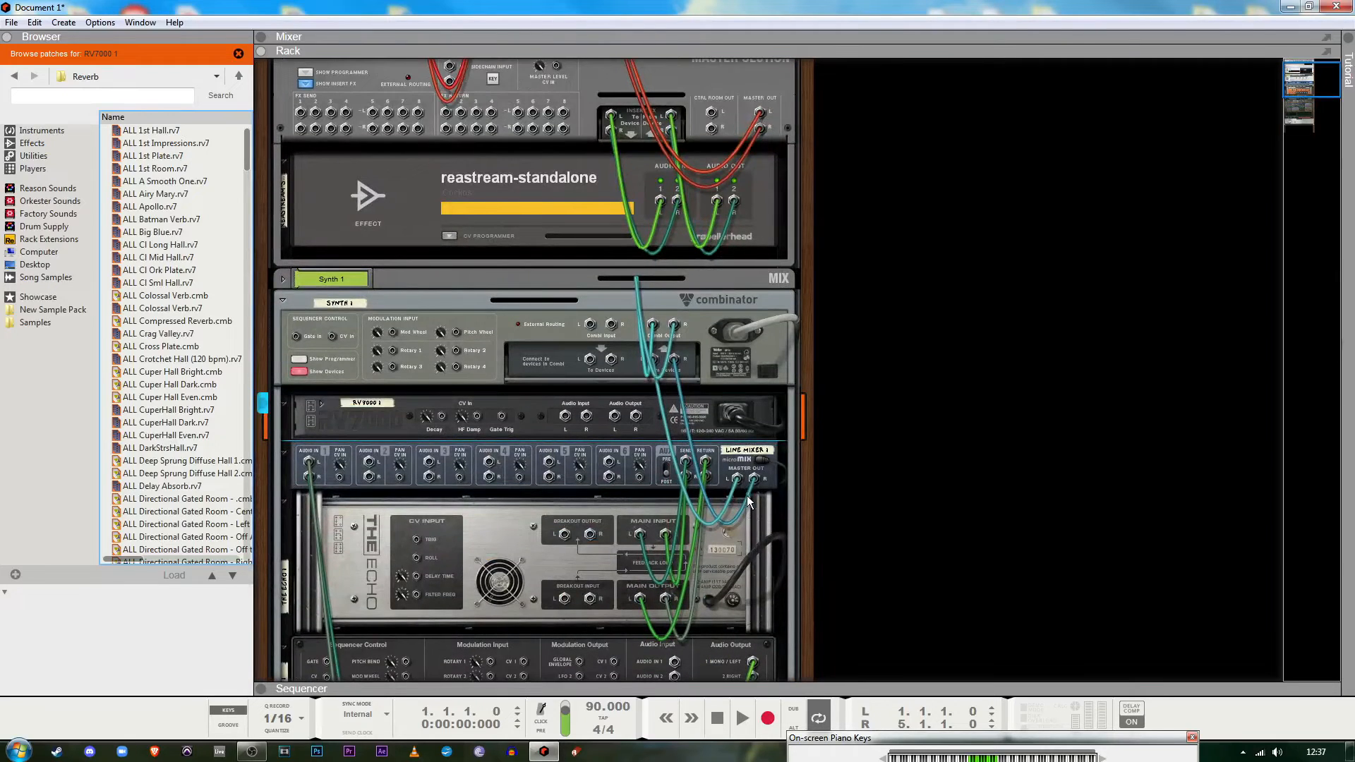
{"action": "key", "text": "Tab"}
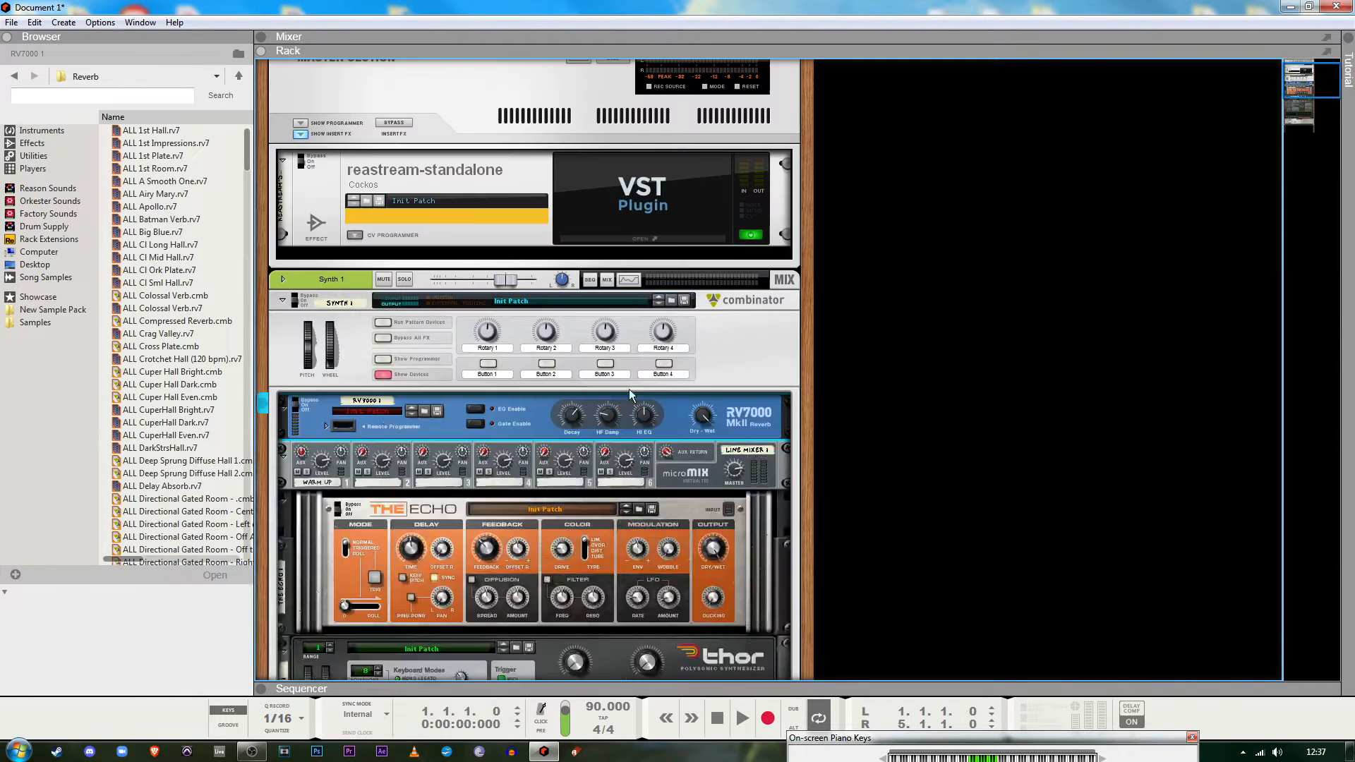
{"action": "key", "text": "Tab"}
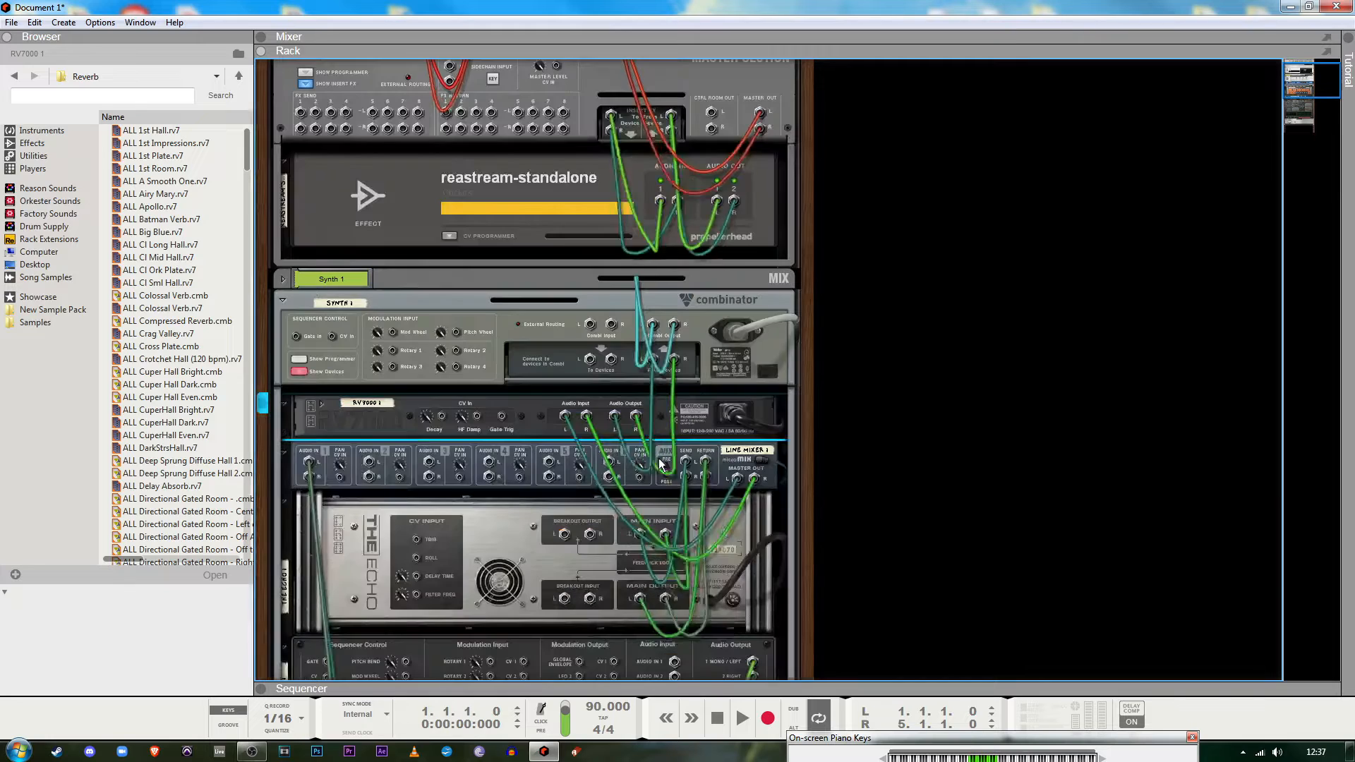
{"action": "key", "text": "Tab"}
Examine the RV7000, line mixer and The Echo on the front of the rack and their cabling on the back
{"action": "left_click", "coordinate": [789, 527]}
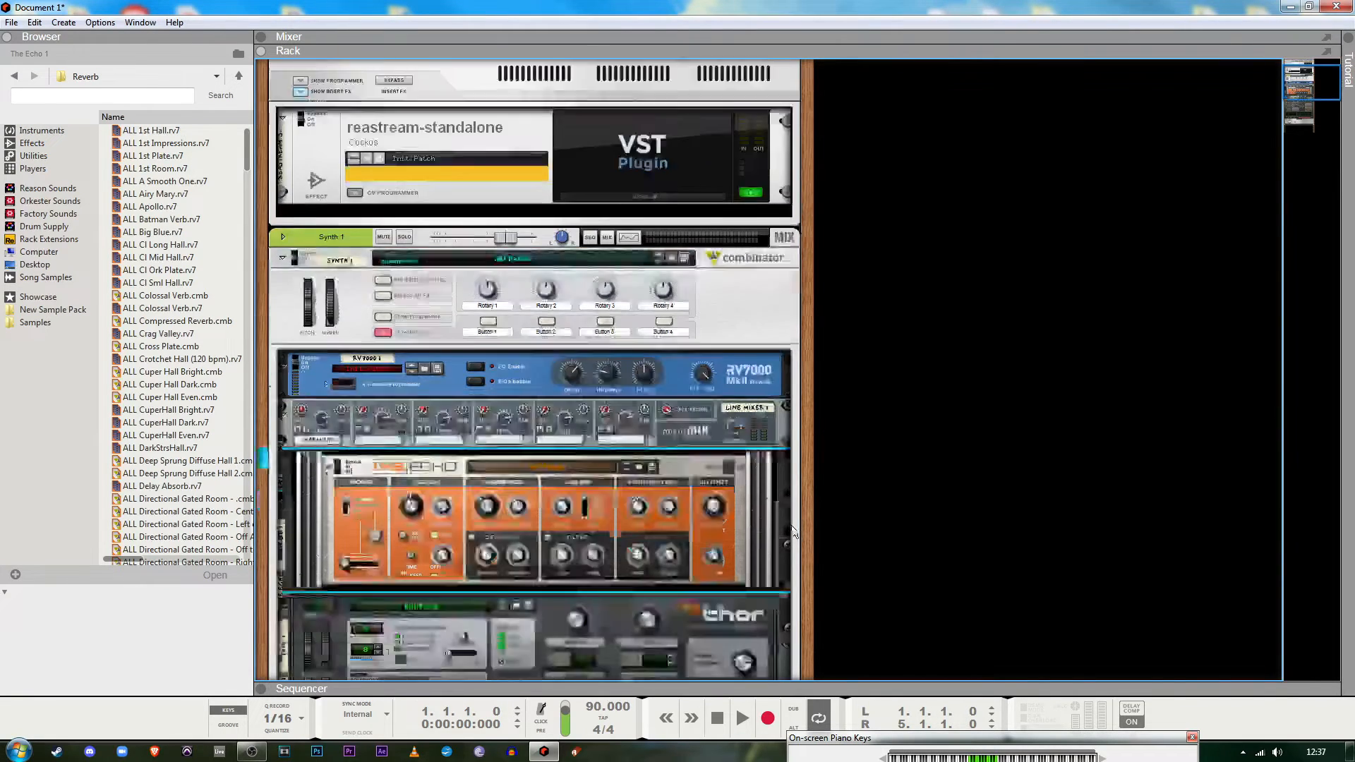
{"action": "scroll", "coordinate": [792, 527], "scroll_direction": "down", "scroll_amount": 3}
{"action": "scroll", "coordinate": [790, 526], "scroll_direction": "up", "scroll_amount": 4}
{"action": "left_click", "coordinate": [768, 428]}
{"action": "scroll", "coordinate": [784, 495], "scroll_direction": "down", "scroll_amount": 2}
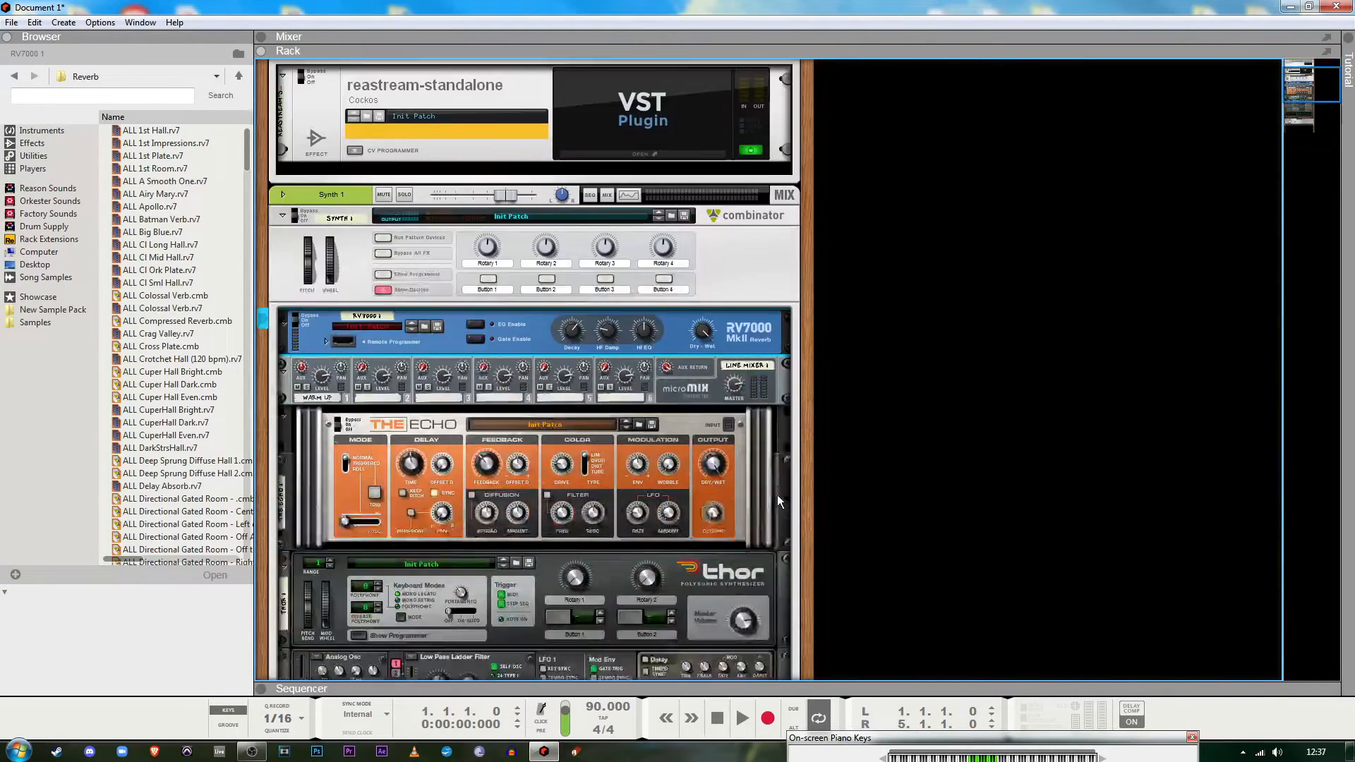
{"action": "scroll", "coordinate": [778, 496], "scroll_direction": "down", "scroll_amount": 1}
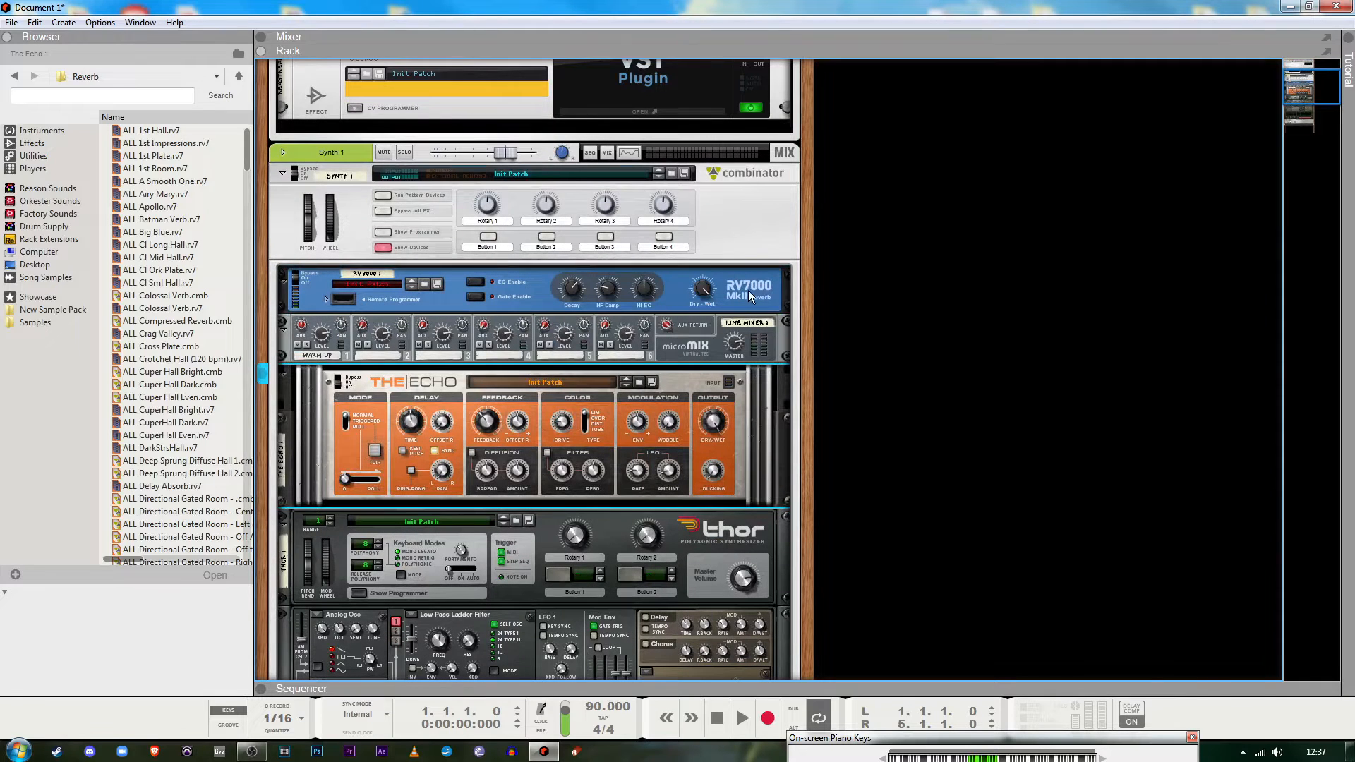
{"action": "scroll", "coordinate": [764, 426], "scroll_direction": "up", "scroll_amount": 3}
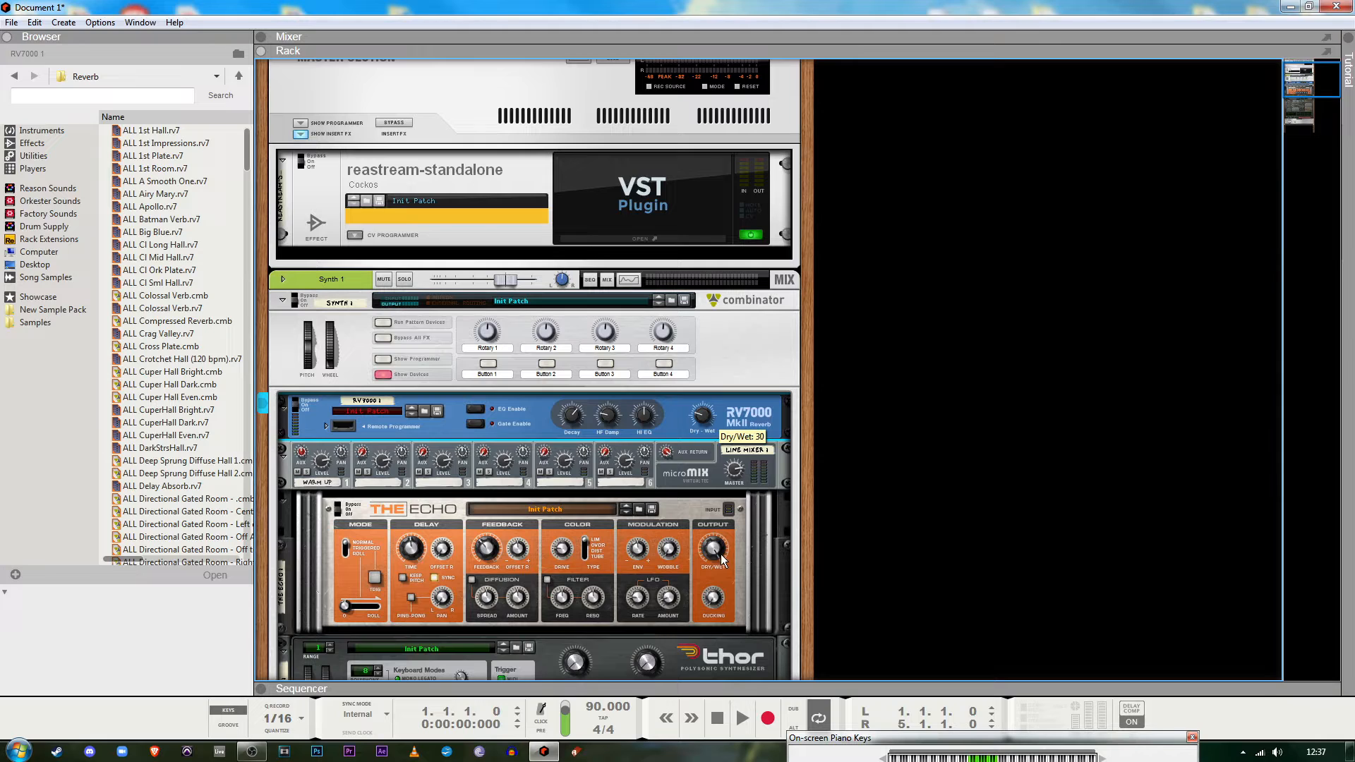
{"action": "left_click", "coordinate": [683, 517]}
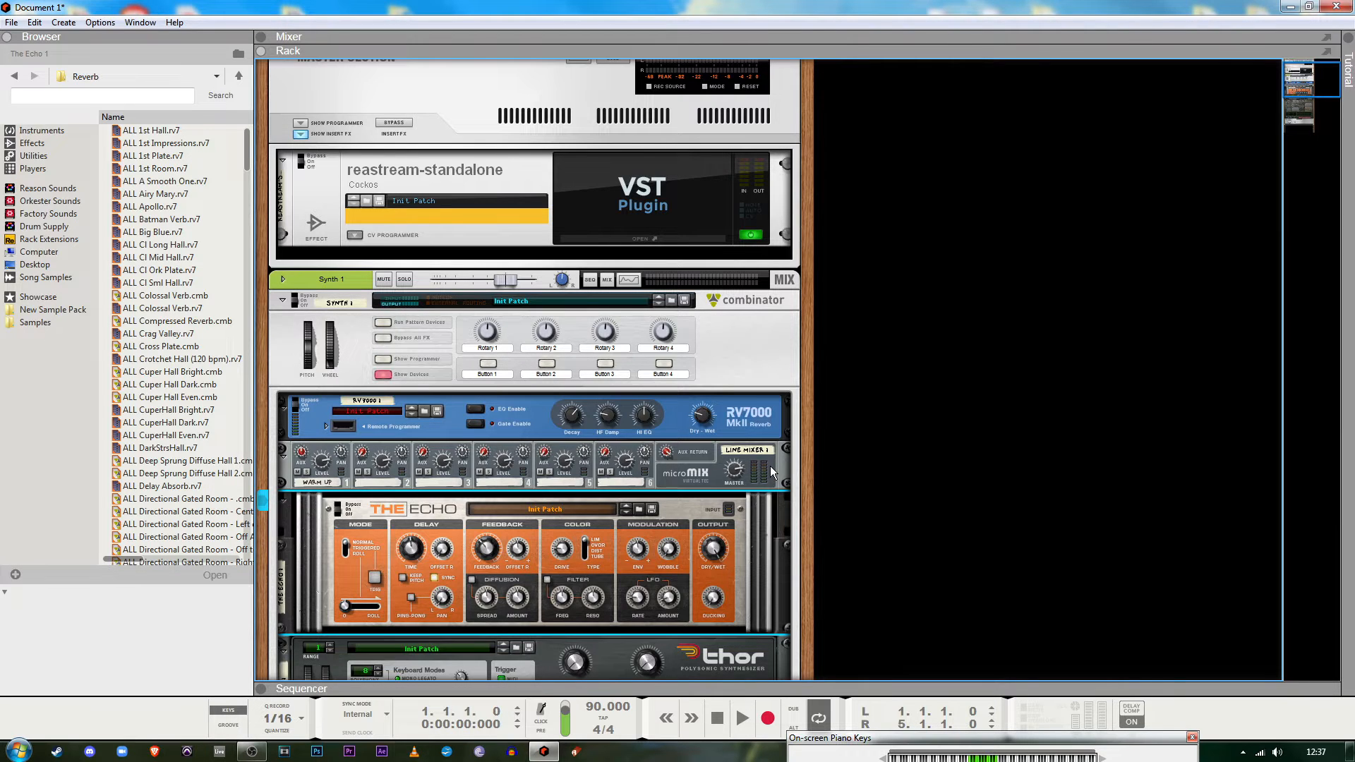
{"action": "key", "text": "Tab"}
{"action": "key", "text": "Tab"}
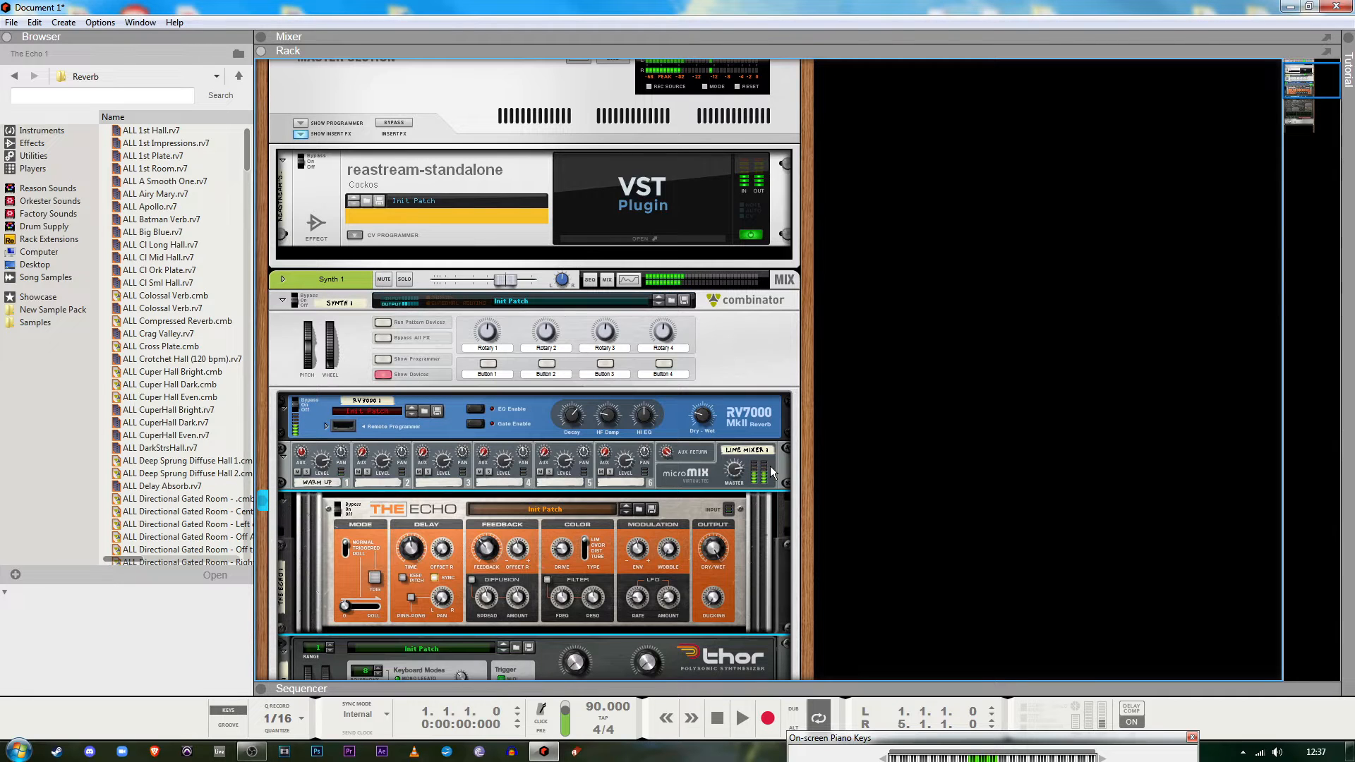
{"action": "key", "text": "Tab"}
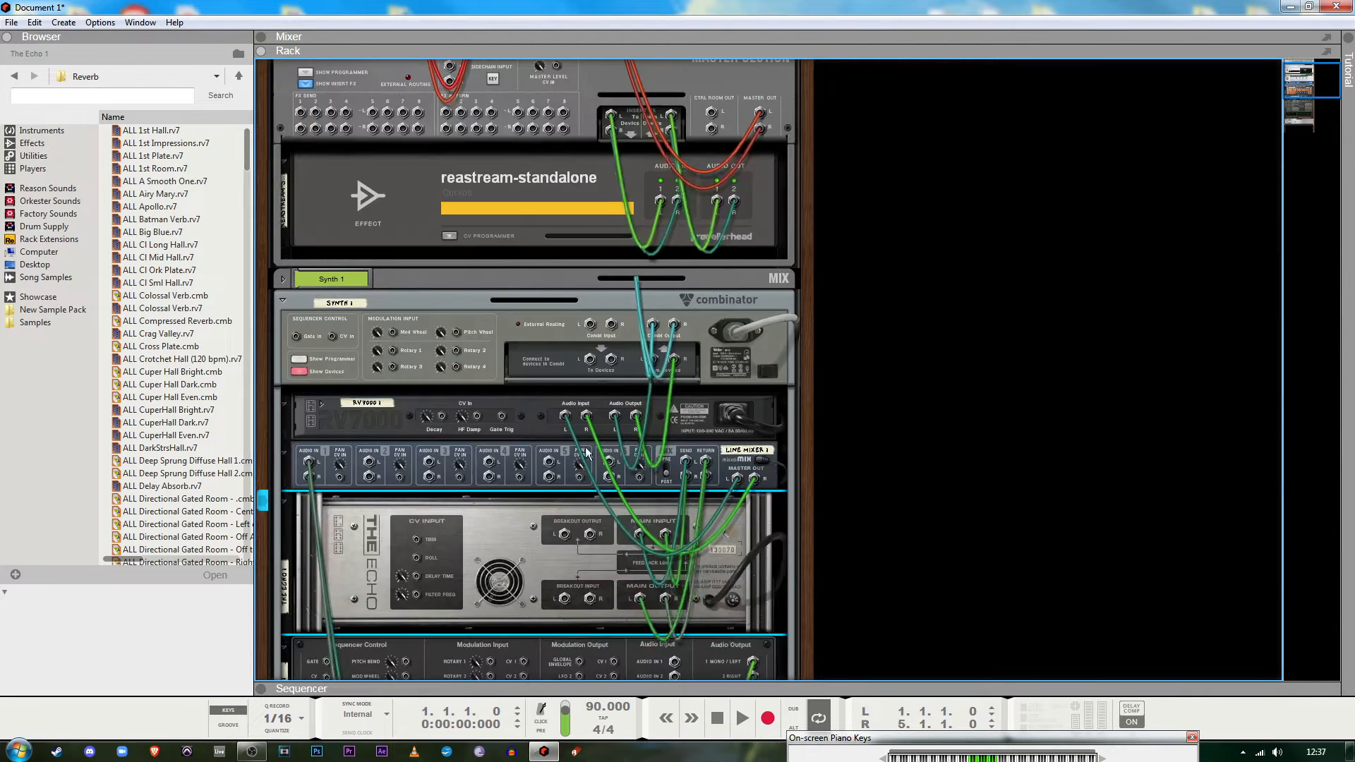
{"action": "key", "text": "Tab"}
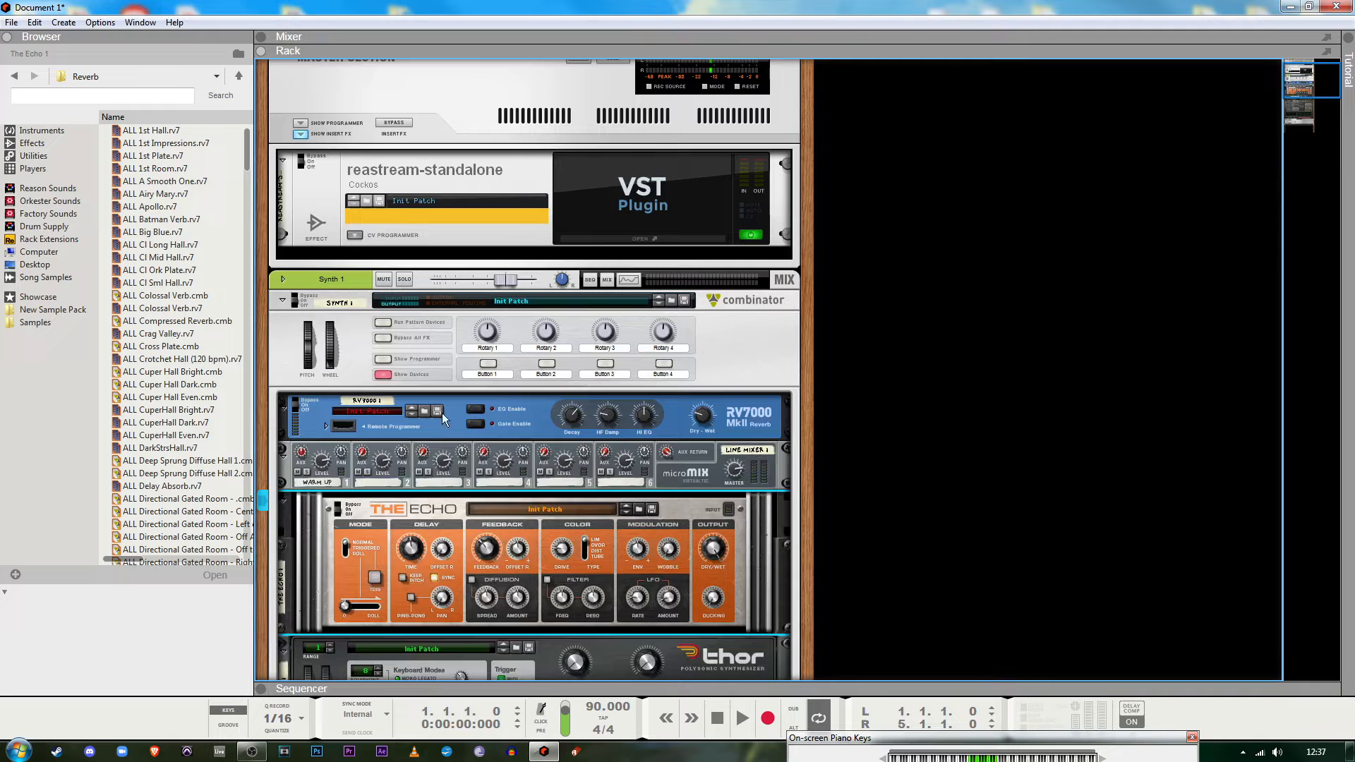
Show the RV7000's remote programmer and load the reverb patch ALL Delay Absorb.rv7
{"action": "left_click", "coordinate": [319, 429]}
{"action": "left_click", "coordinate": [324, 427]}
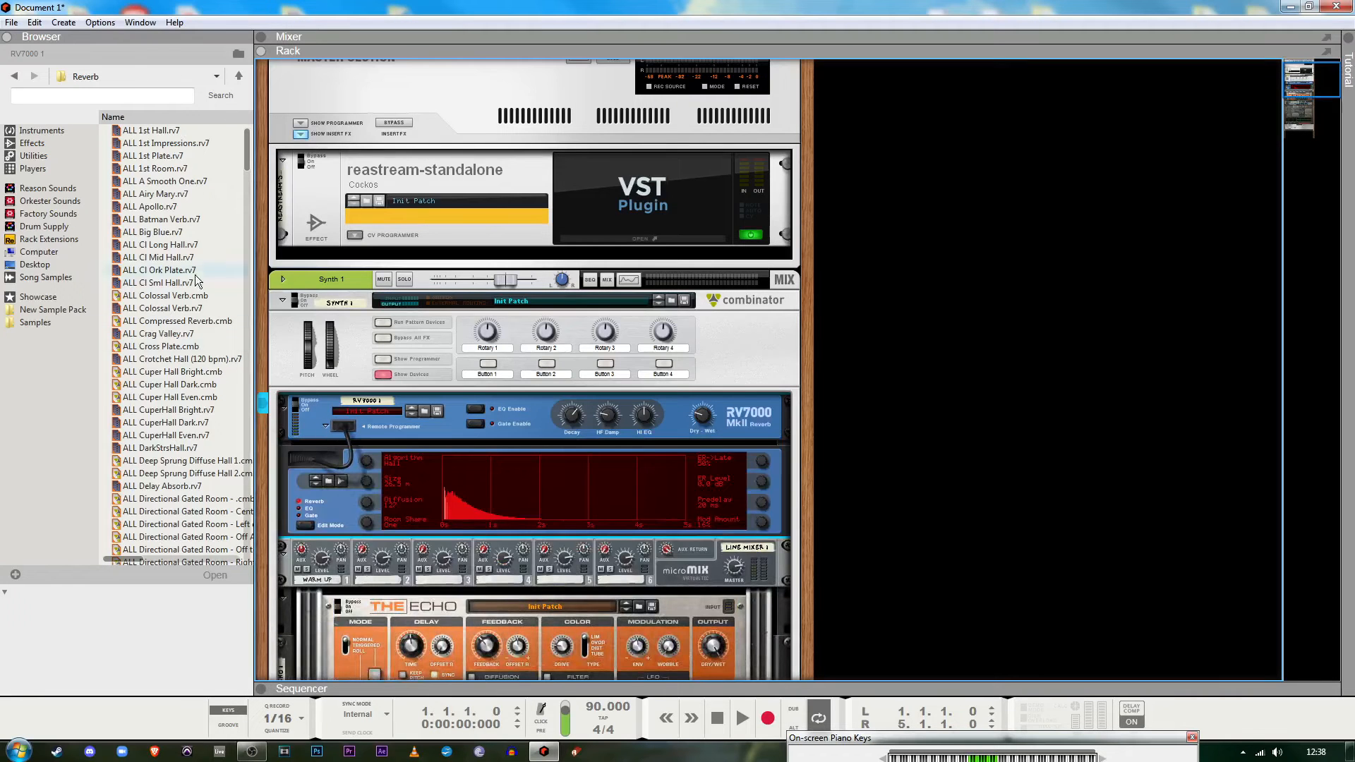
{"action": "left_click", "coordinate": [180, 487]}
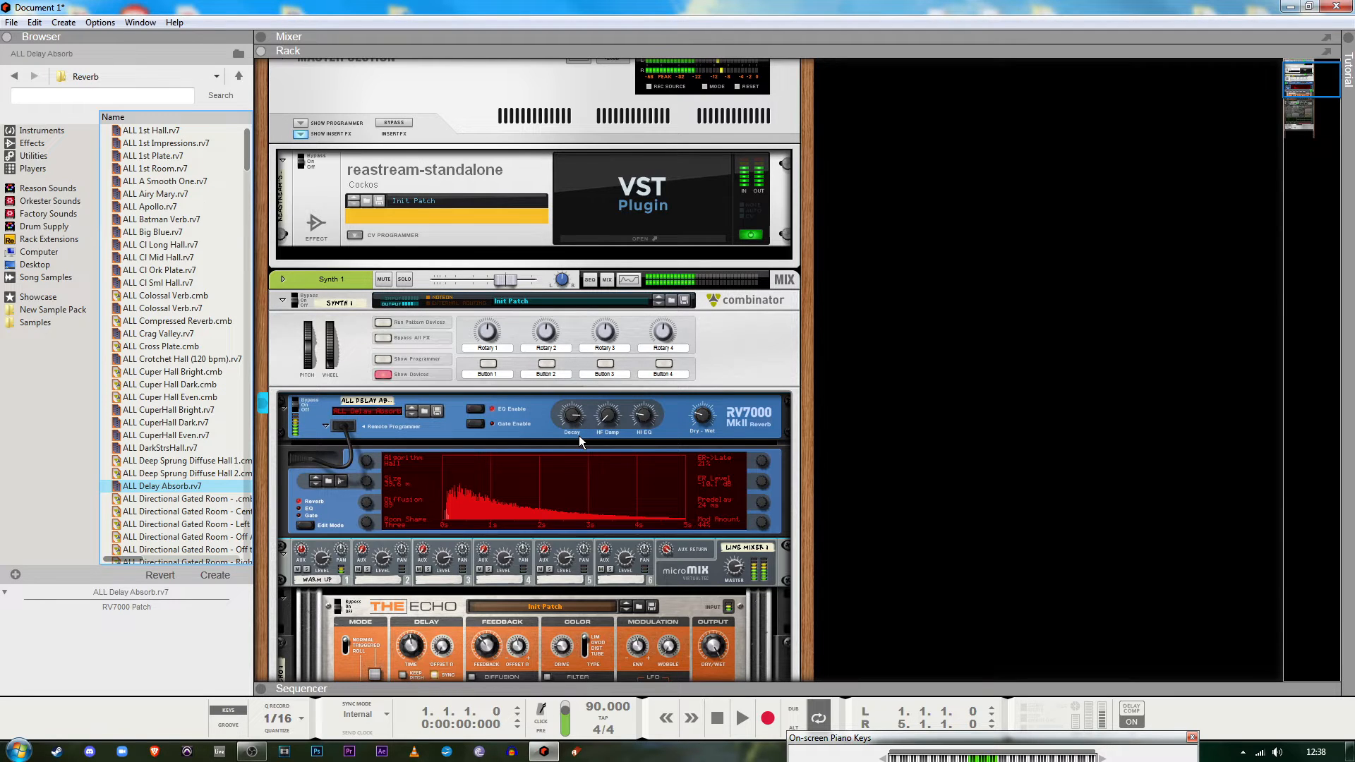
In the RV7000's EQ, cut the low gain, raise the low frequency and lower the parametric gain and frequency, then hide the remote programmer
{"action": "left_click", "coordinate": [304, 510]}
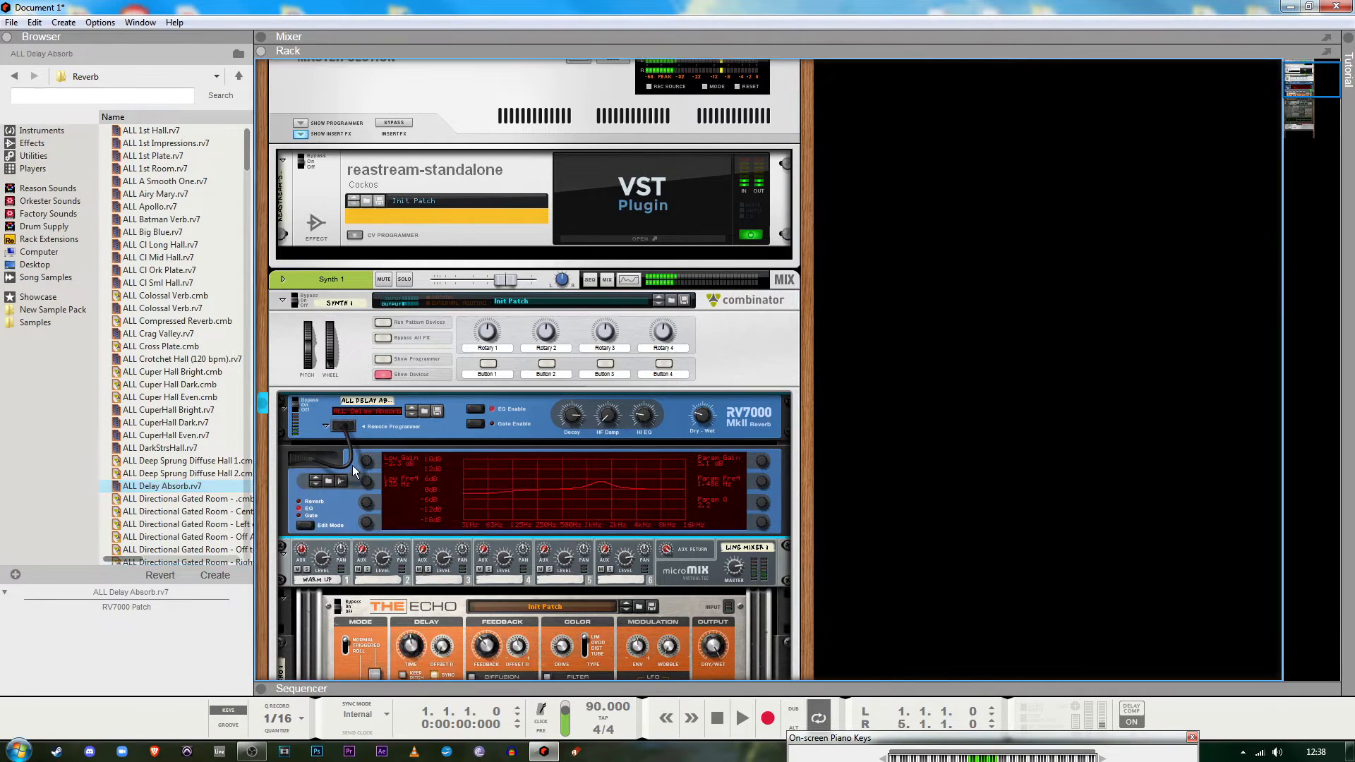
{"action": "left_click_drag", "start_coordinate": [368, 466], "coordinate": [376, 543]}
{"action": "left_click_drag", "start_coordinate": [369, 482], "coordinate": [371, 412]}
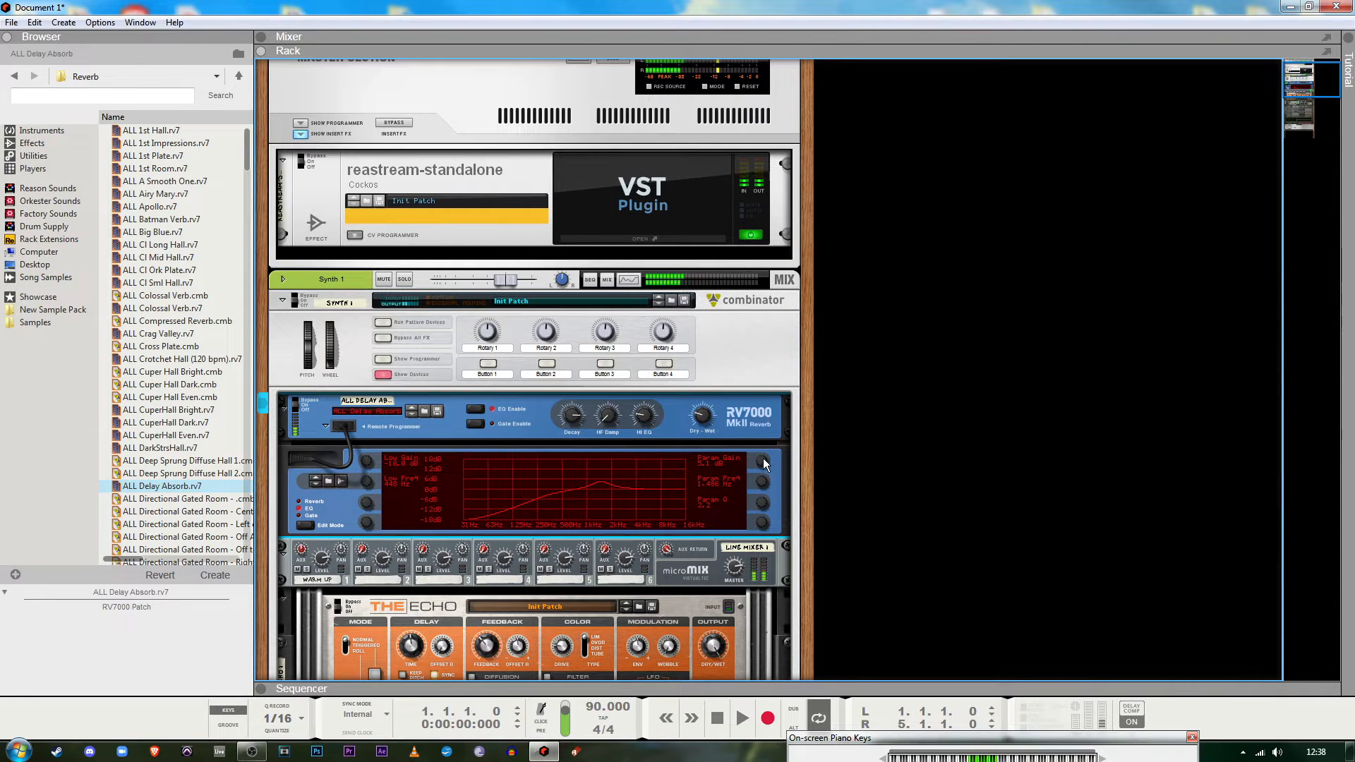
{"action": "left_click_drag", "start_coordinate": [762, 460], "coordinate": [765, 503]}
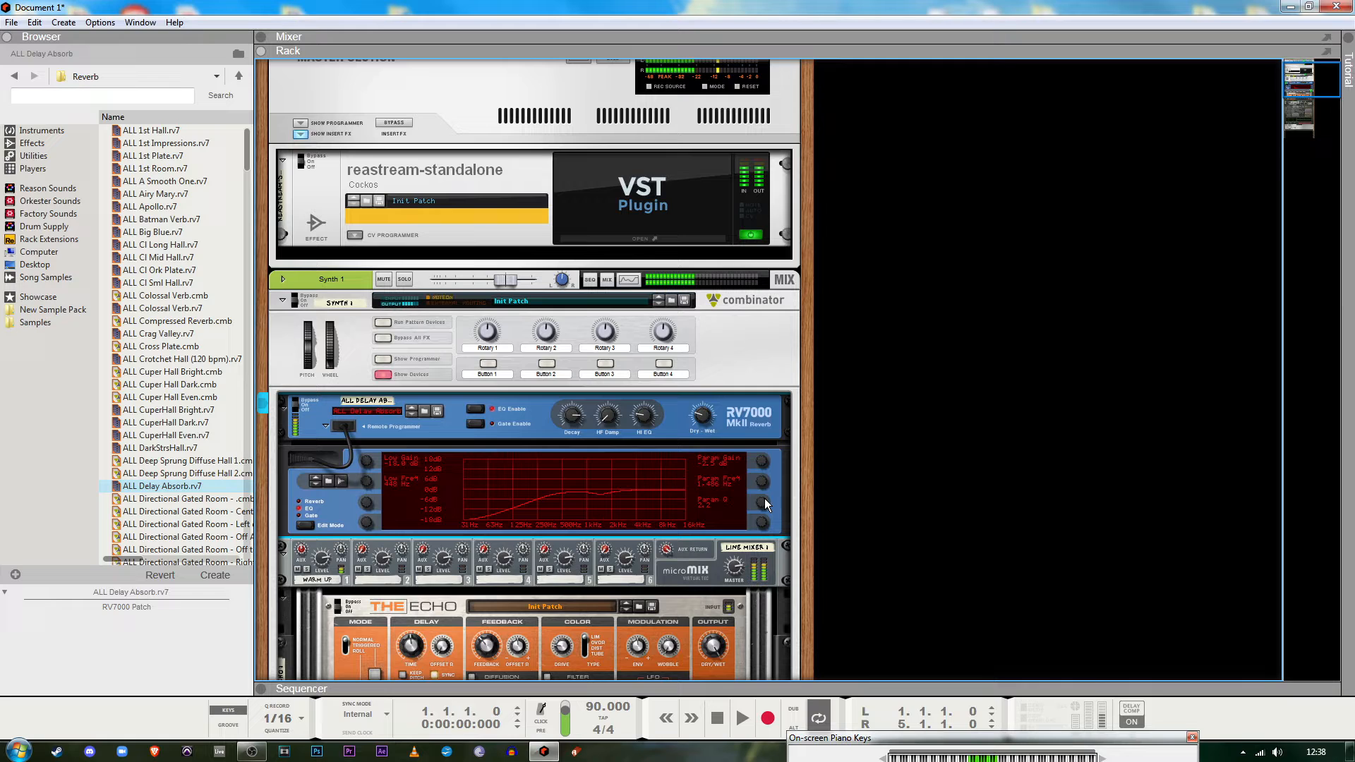
{"action": "left_click_drag", "start_coordinate": [764, 483], "coordinate": [767, 523]}
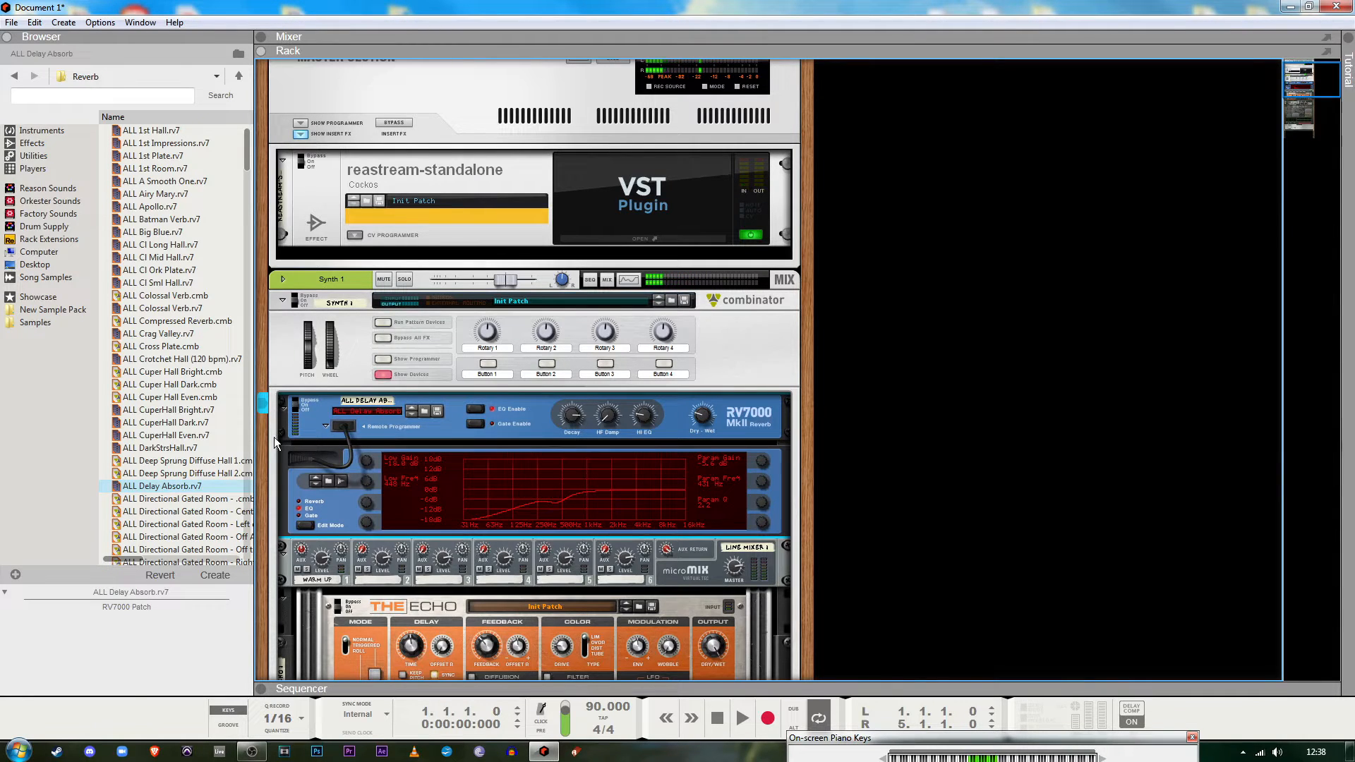
{"action": "left_click", "coordinate": [325, 427]}
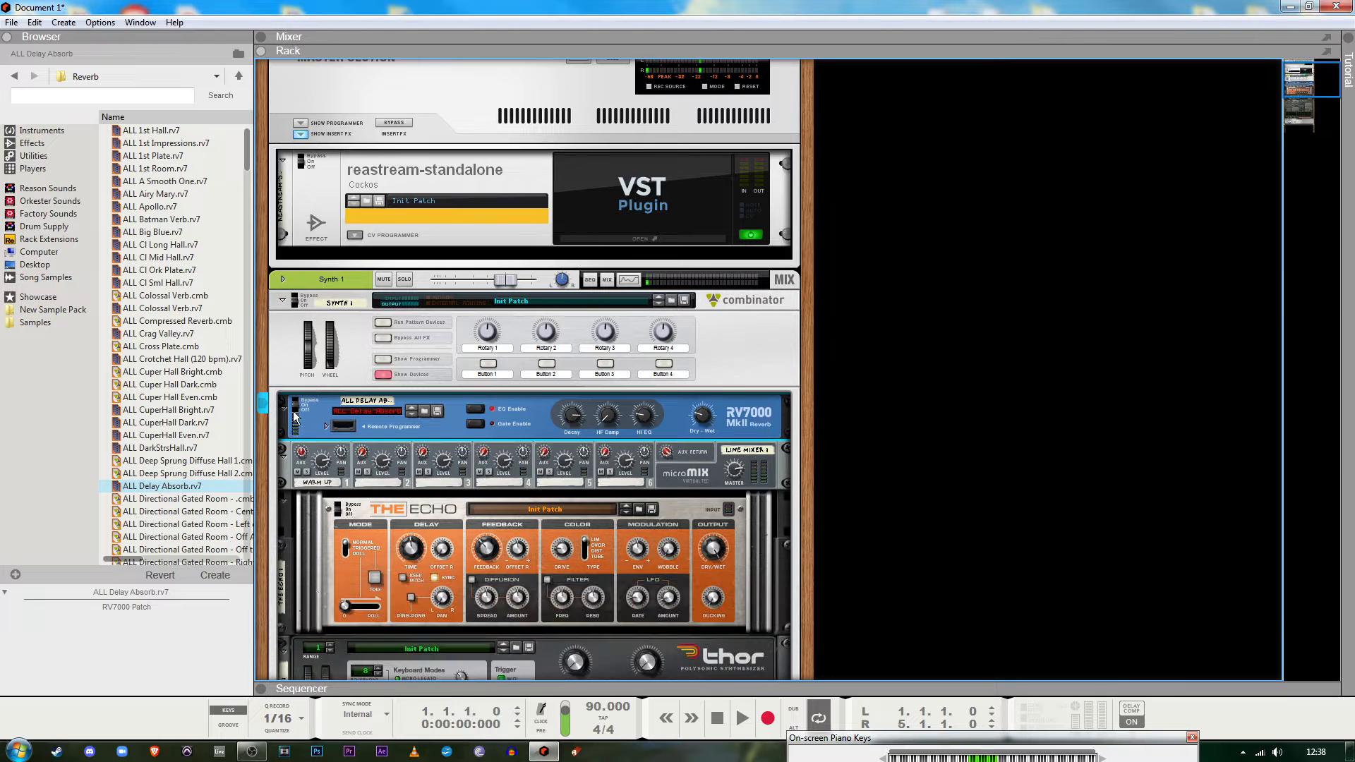
{"action": "left_click", "coordinate": [283, 409]}
{"action": "left_click", "coordinate": [284, 406]}
{"action": "left_click", "coordinate": [861, 450]}
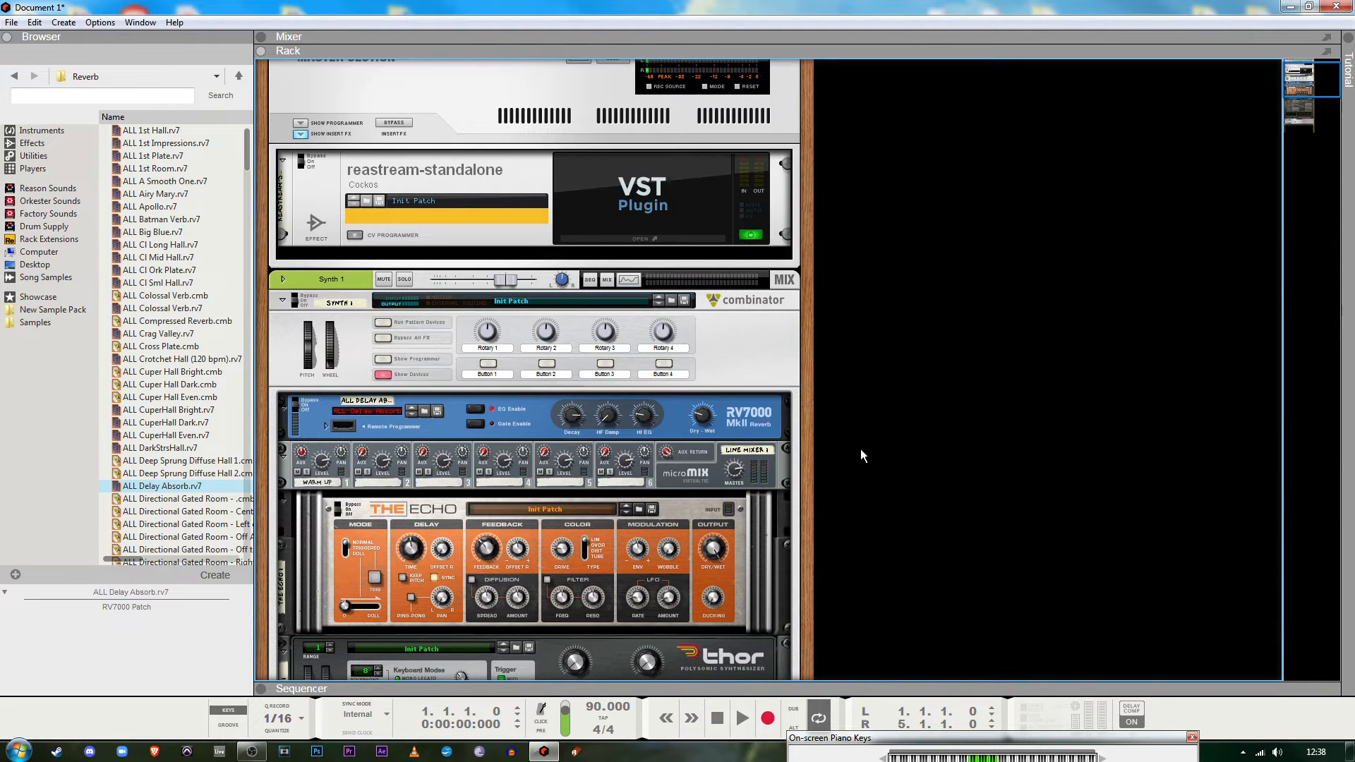
{"action": "left_click", "coordinate": [692, 408]}
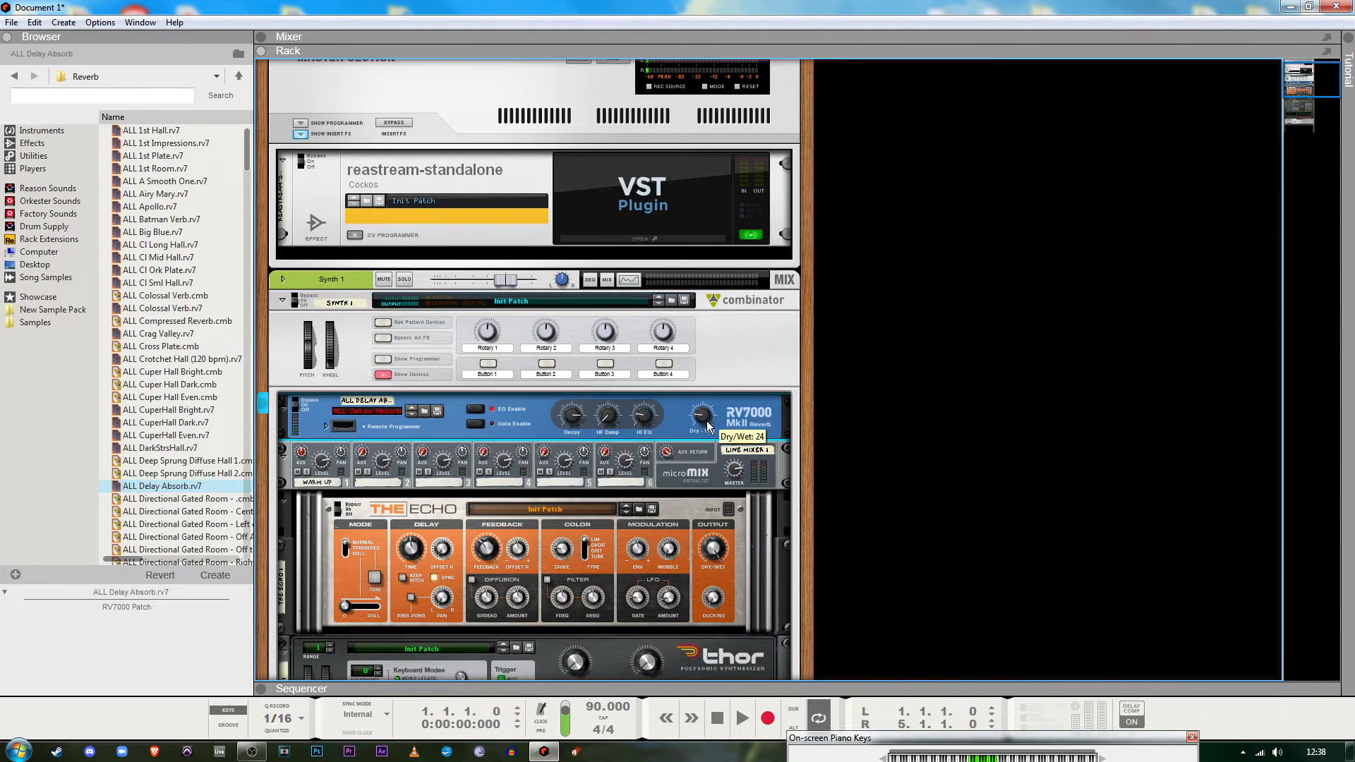
{"action": "left_click", "coordinate": [820, 413]}
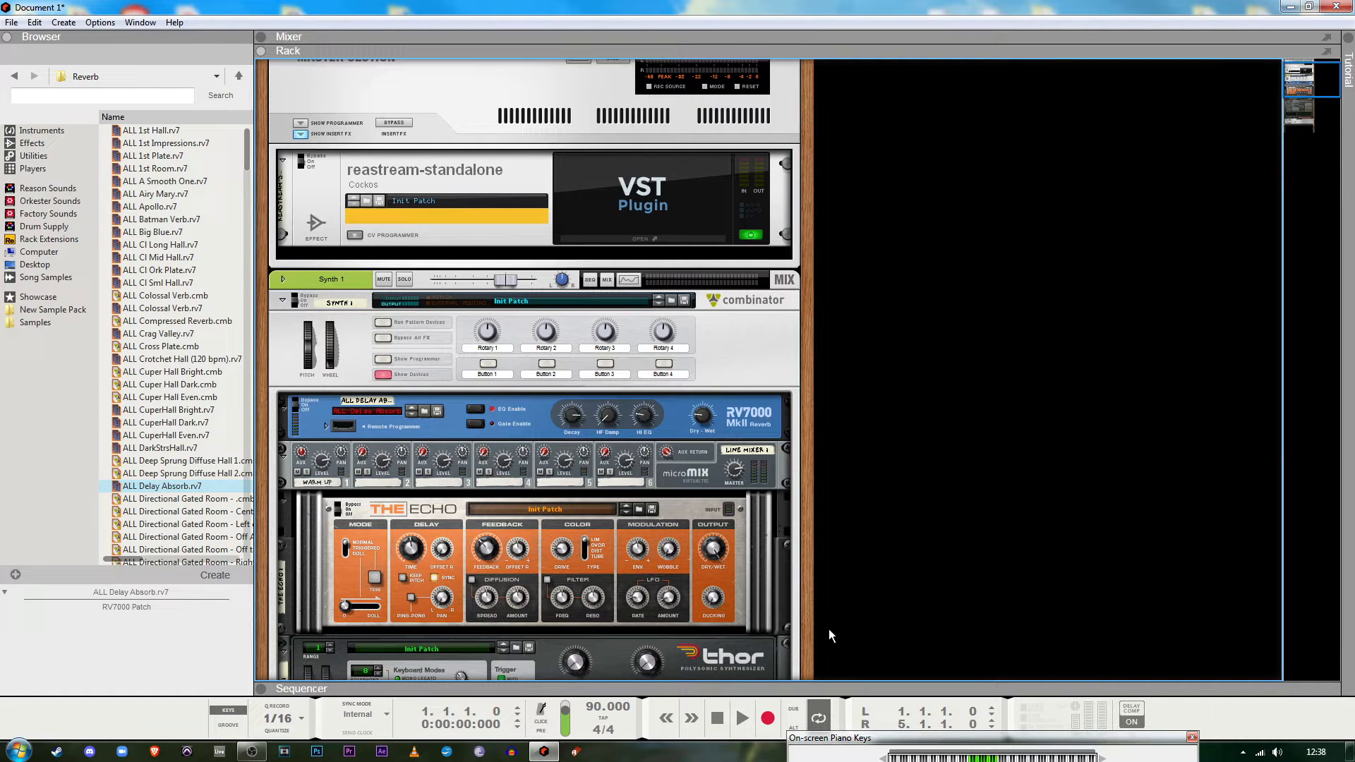
{"action": "left_click", "coordinate": [834, 688]}
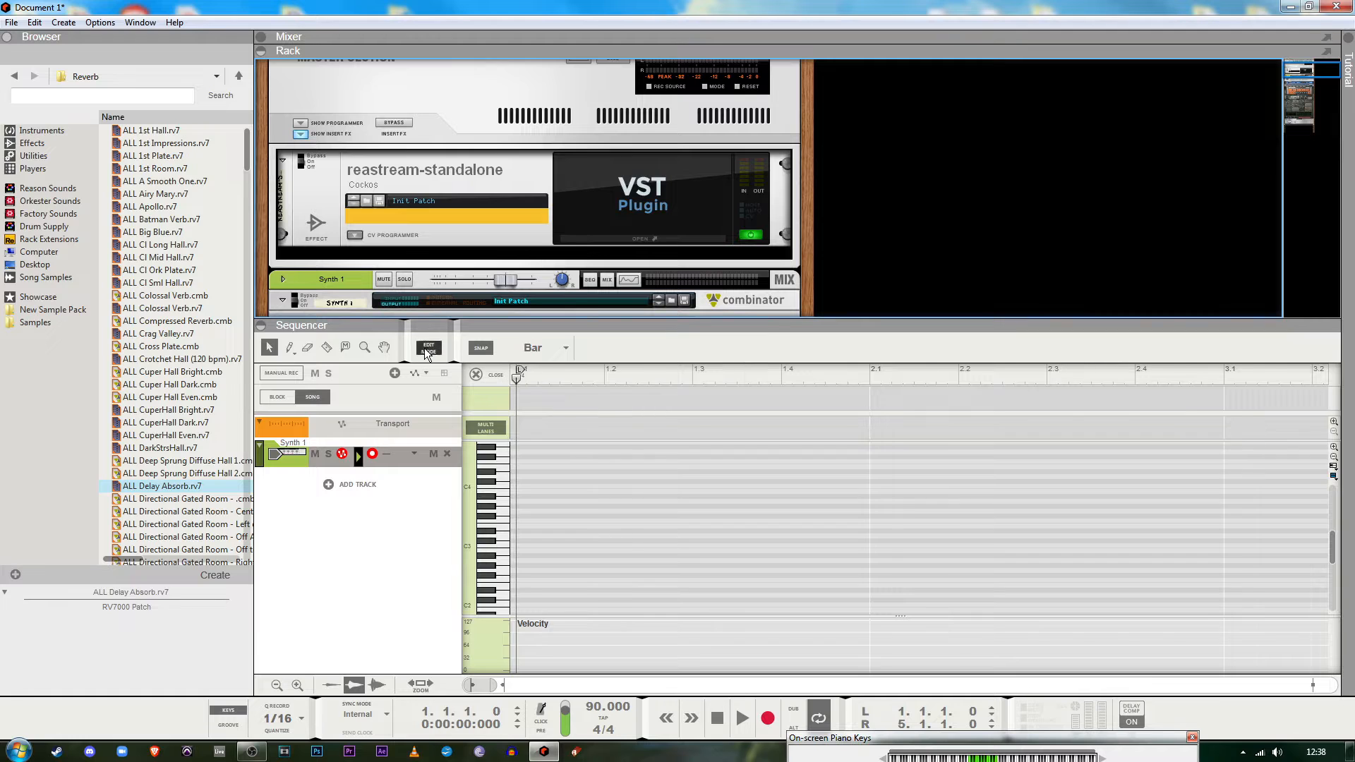
{"action": "left_click_drag", "start_coordinate": [641, 325], "coordinate": [762, 649]}
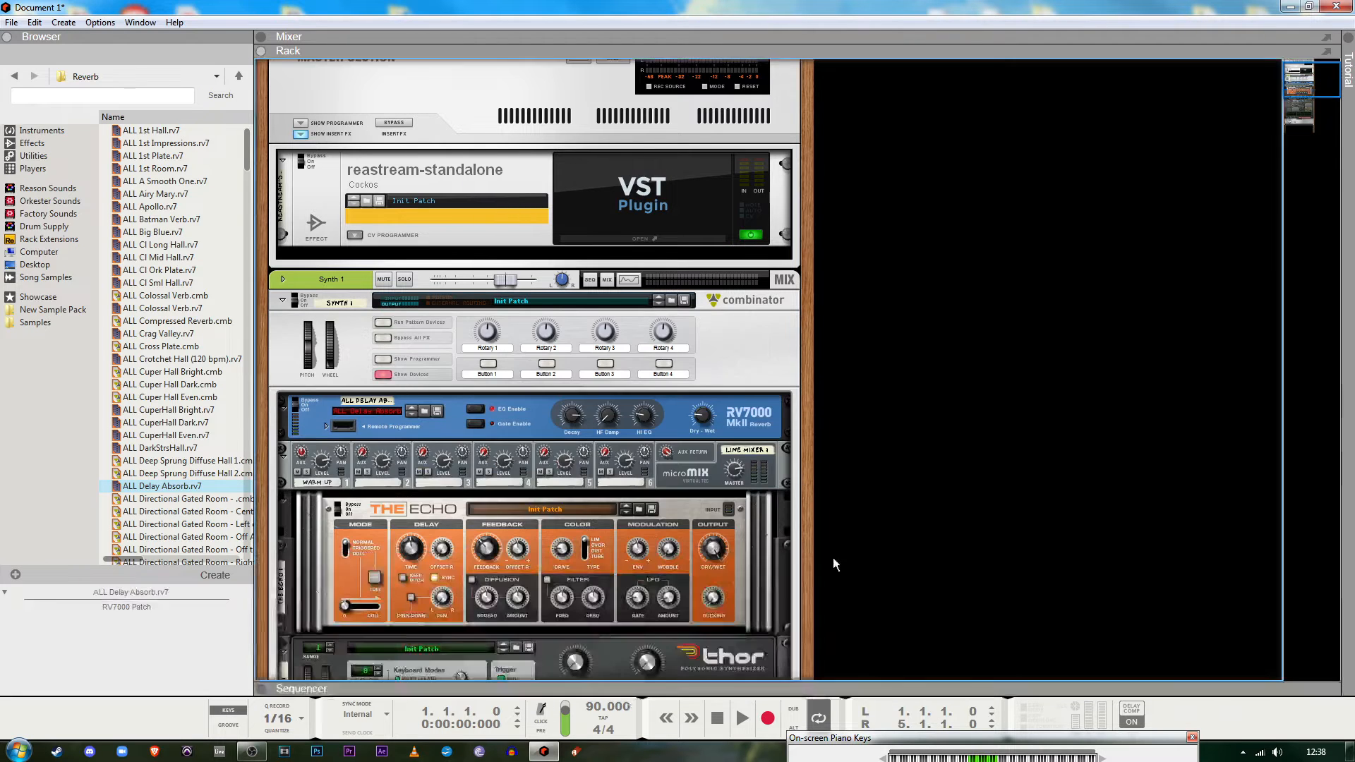
Add an MClass Equalizer from the effects between the line mixer and The Echo inside the Combinator
{"action": "scroll", "coordinate": [942, 506], "scroll_direction": "down", "scroll_amount": 5}
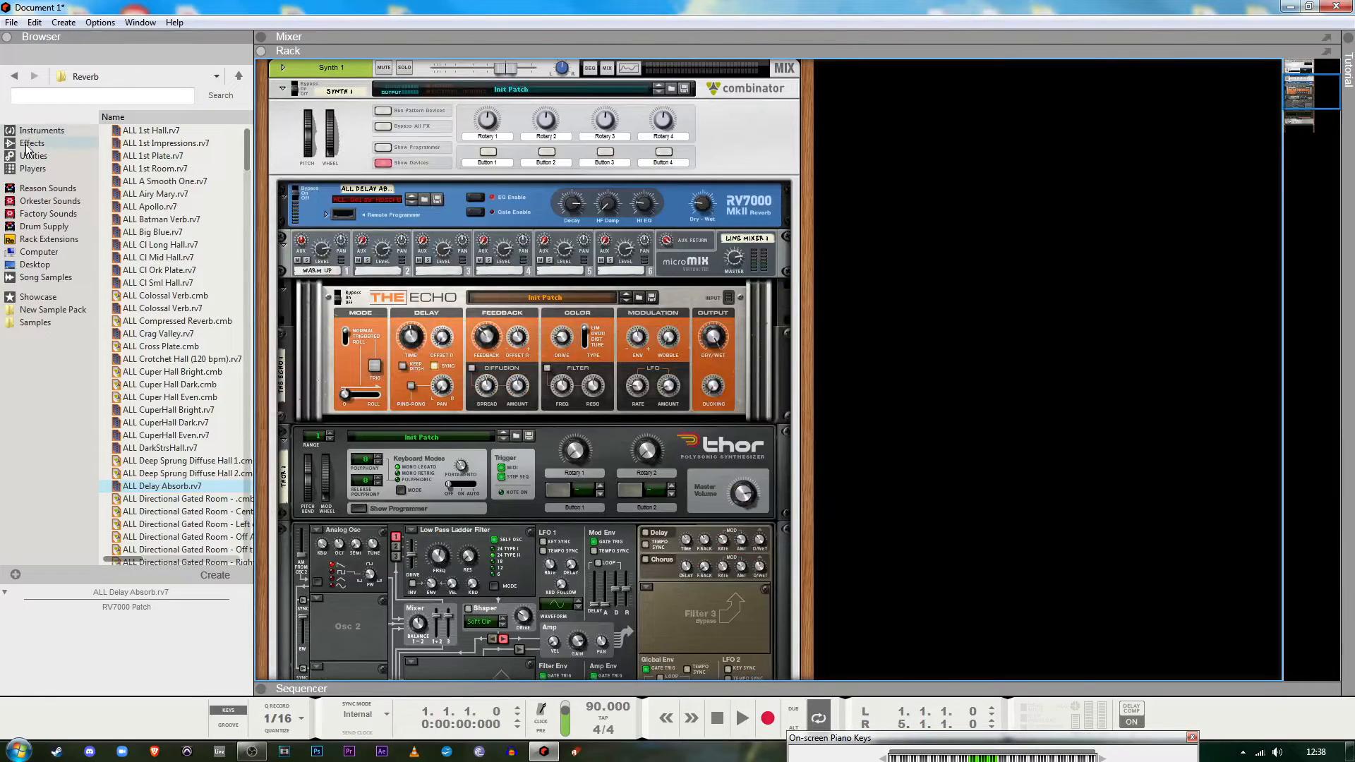
{"action": "left_click", "coordinate": [27, 144]}
{"action": "scroll", "coordinate": [189, 364], "scroll_direction": "down", "scroll_amount": 3}
{"action": "scroll", "coordinate": [188, 367], "scroll_direction": "down", "scroll_amount": 7}
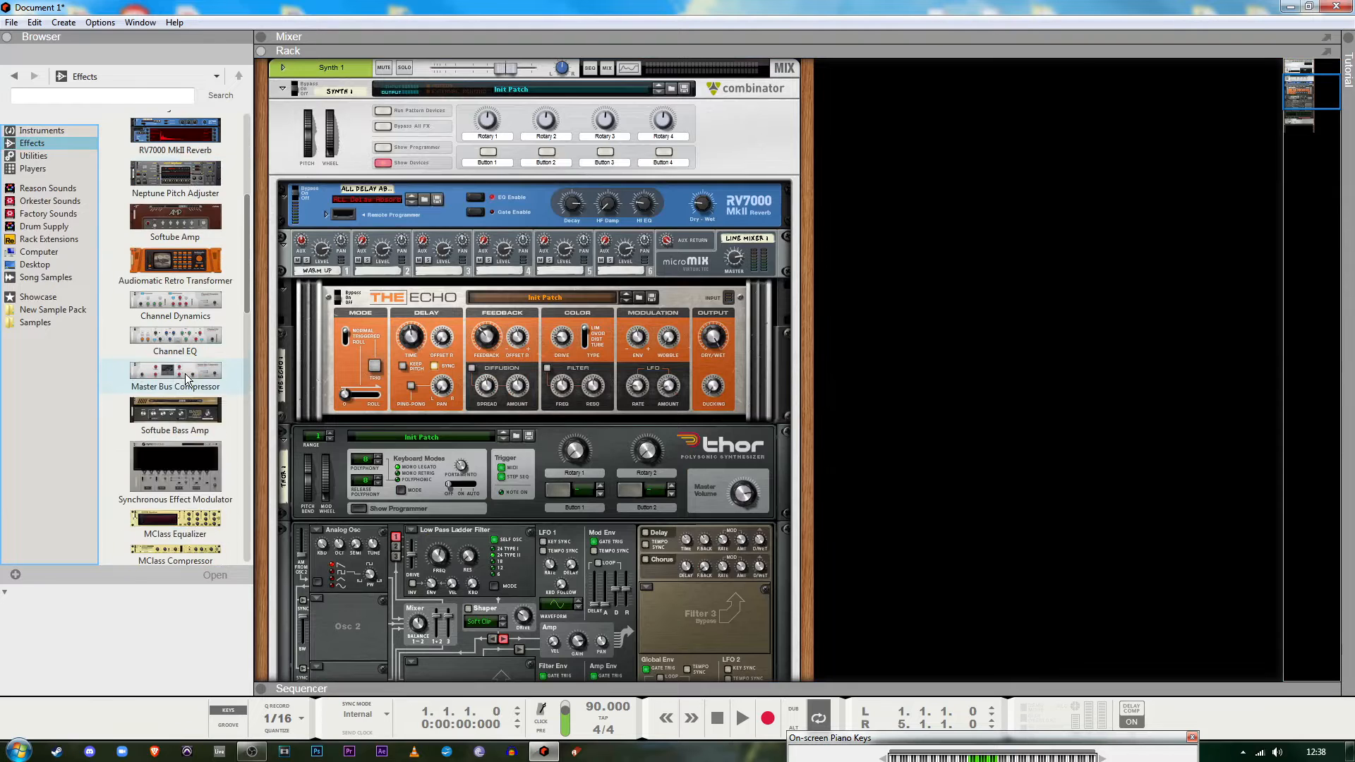
{"action": "left_click_drag", "start_coordinate": [190, 443], "coordinate": [467, 300]}
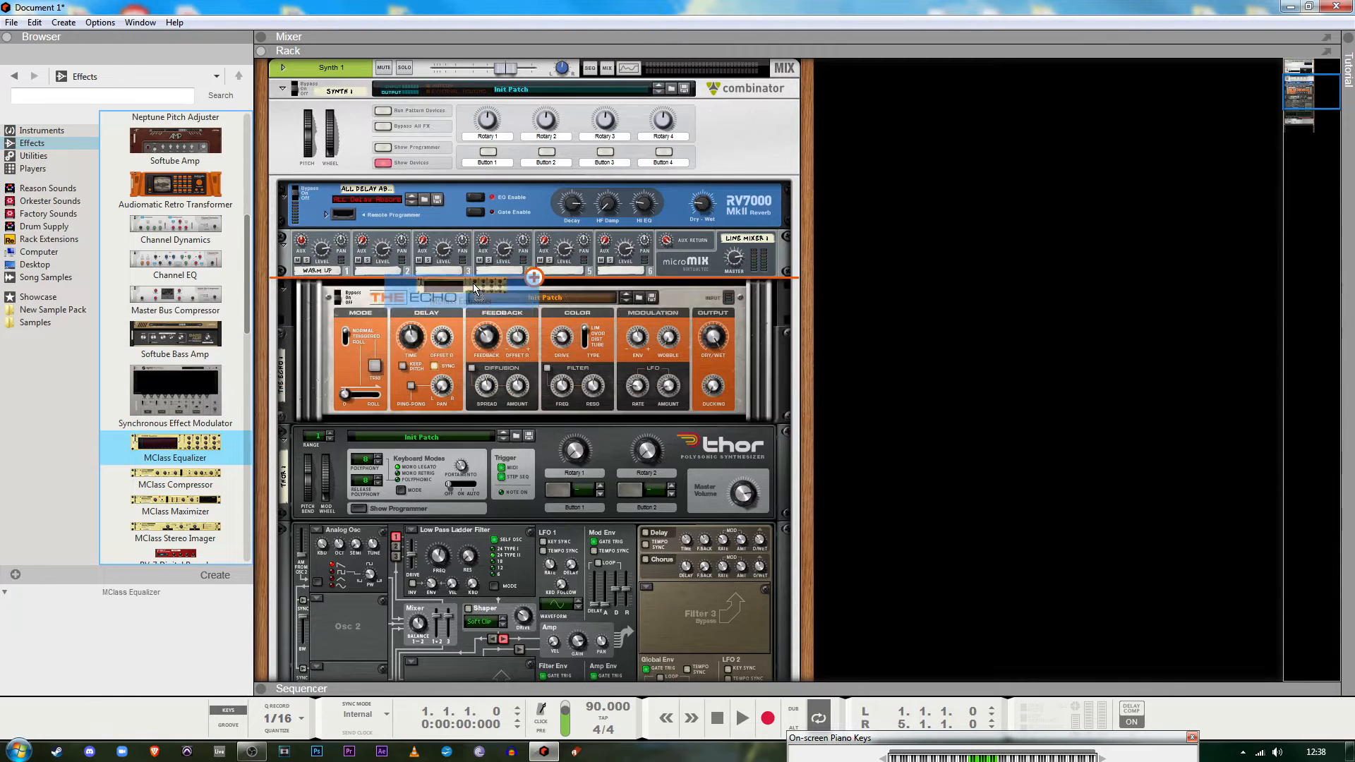
Trace the cabling on the back of the rack from the line mixer's send through the MClass Equalizer into The Echo
{"action": "key", "text": "Tab"}
{"action": "left_click_drag", "start_coordinate": [687, 337], "coordinate": [457, 432]}
{"action": "left_click_drag", "start_coordinate": [508, 432], "coordinate": [506, 432]}
{"action": "left_click_drag", "start_coordinate": [518, 431], "coordinate": [641, 505]}
{"action": "left_click", "coordinate": [689, 338]}
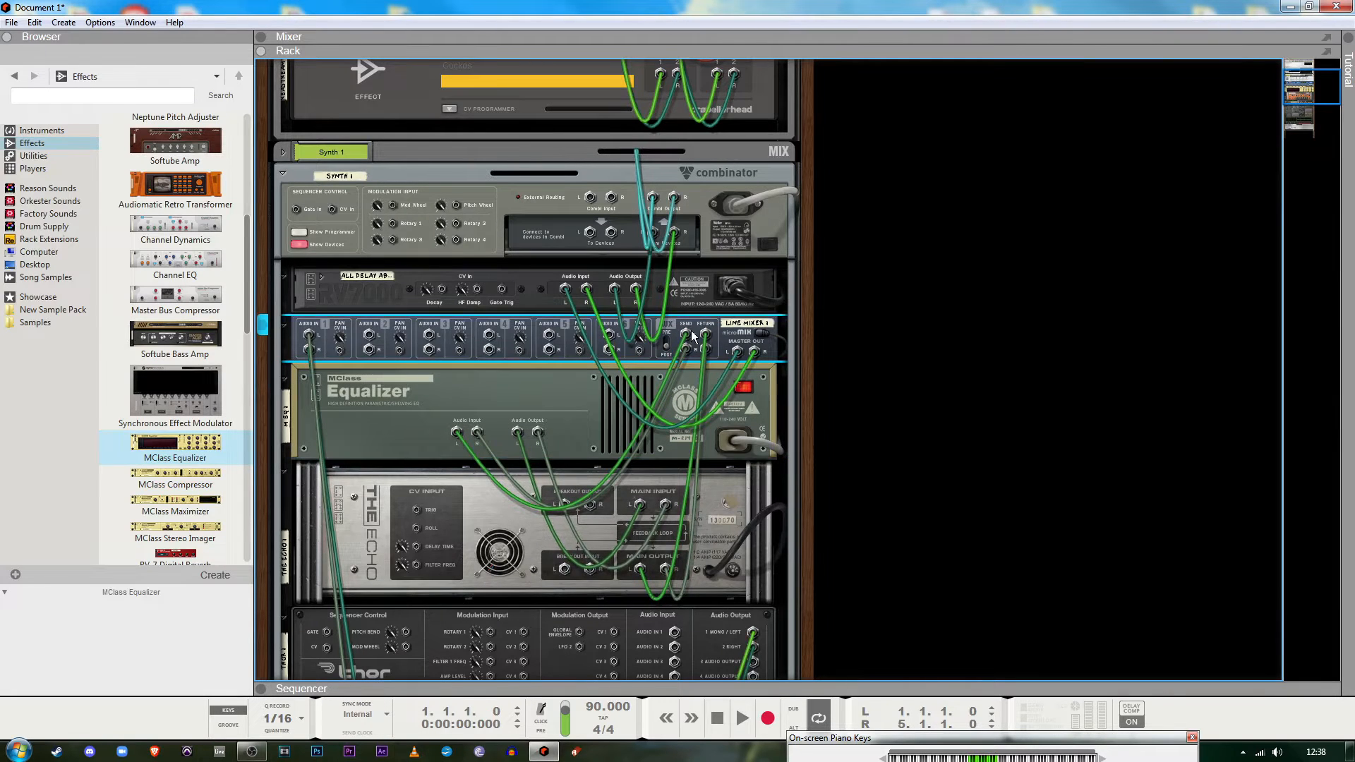
{"action": "key", "text": "Tab"}
{"action": "key", "text": "Tab"}
{"action": "left_click_drag", "start_coordinate": [689, 334], "coordinate": [687, 343]}
{"action": "left_click_drag", "start_coordinate": [683, 342], "coordinate": [685, 335]}
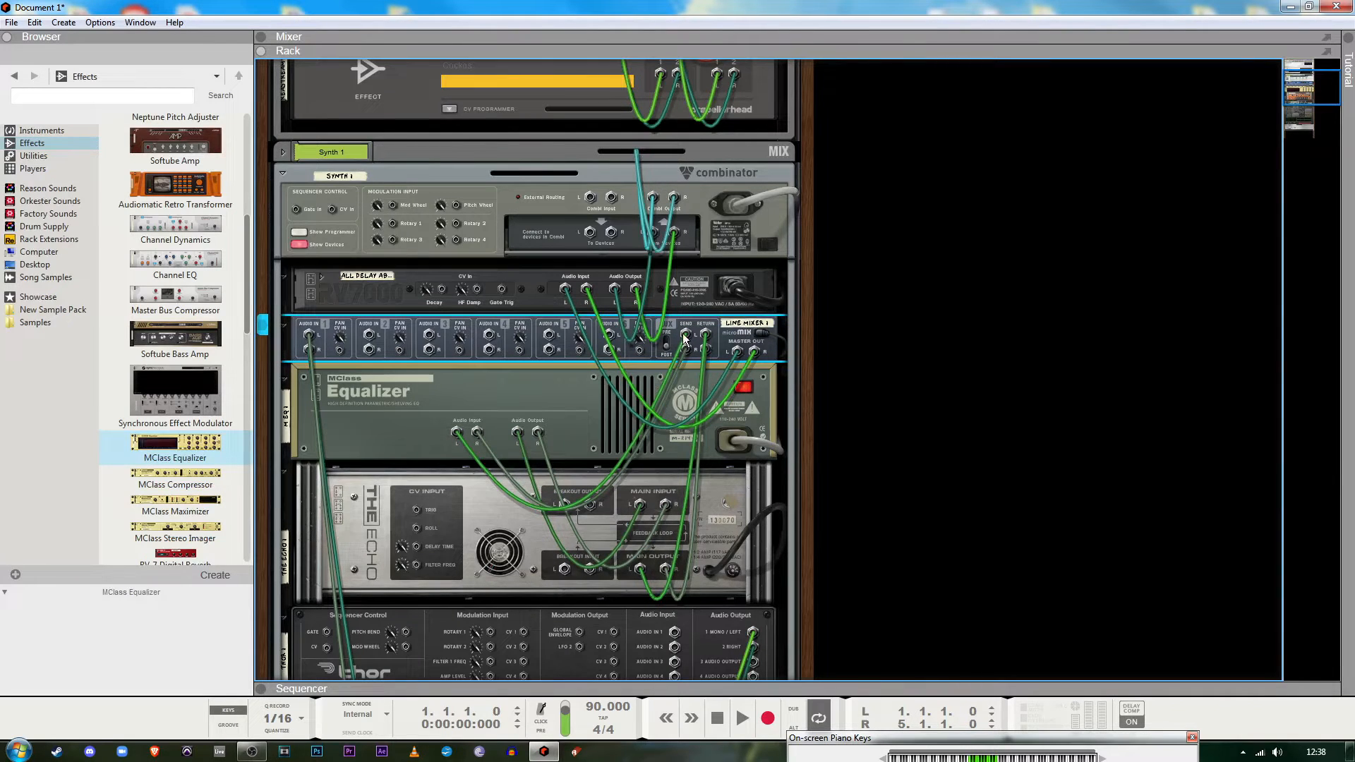
Enable the MClass Equalizer's low cut, low shelf and both parametric bands, and lower the gains of Param 1 and Param 2
{"action": "left_click", "coordinate": [527, 389]}
{"action": "key", "text": "Tab"}
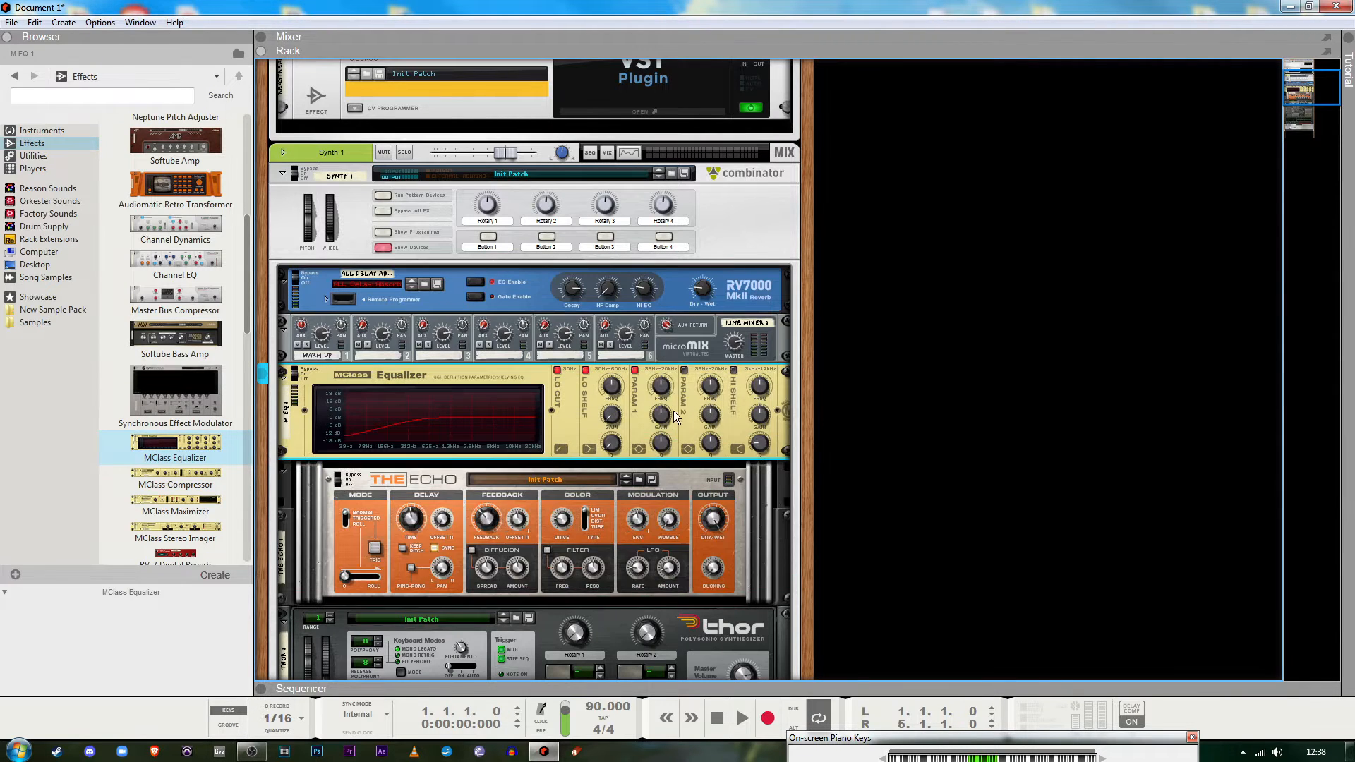
{"action": "left_click_drag", "start_coordinate": [661, 415], "coordinate": [664, 508]}
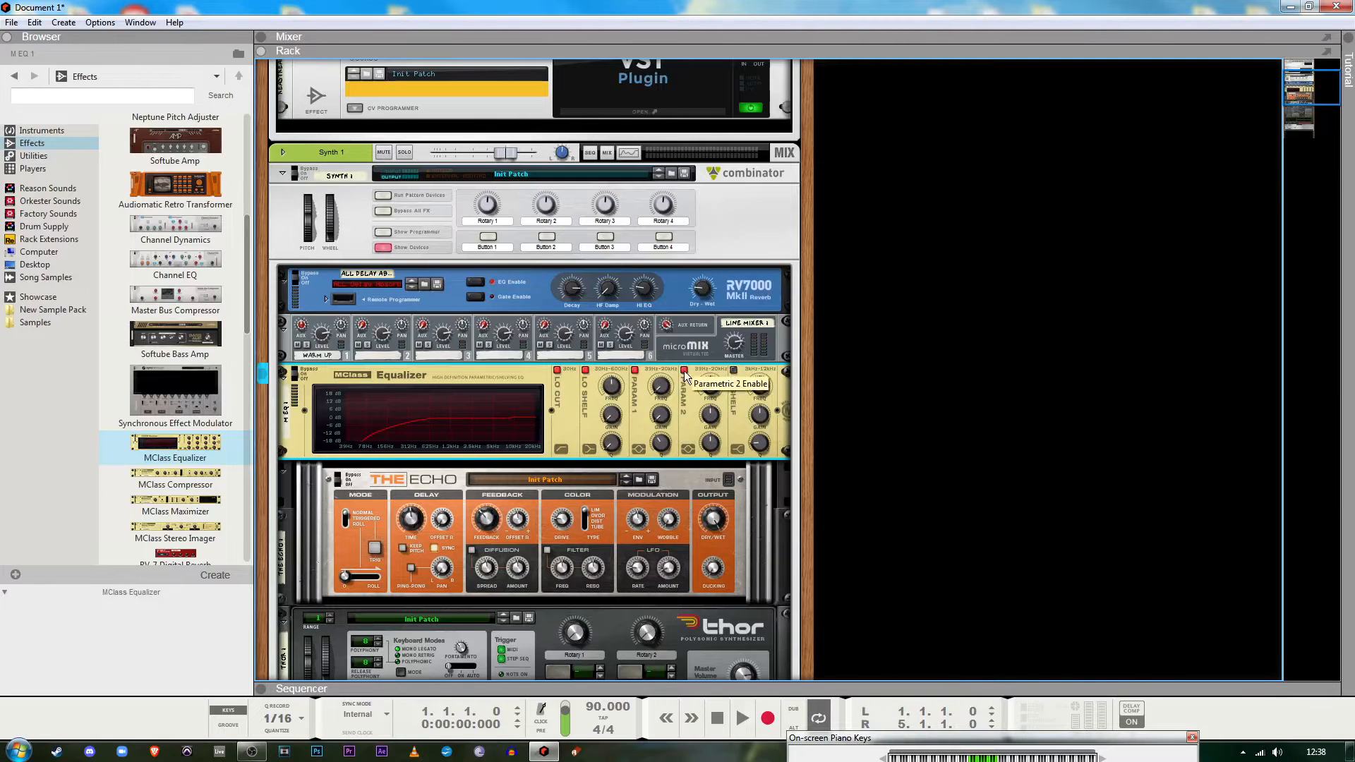
{"action": "left_click_drag", "start_coordinate": [710, 415], "coordinate": [708, 477]}
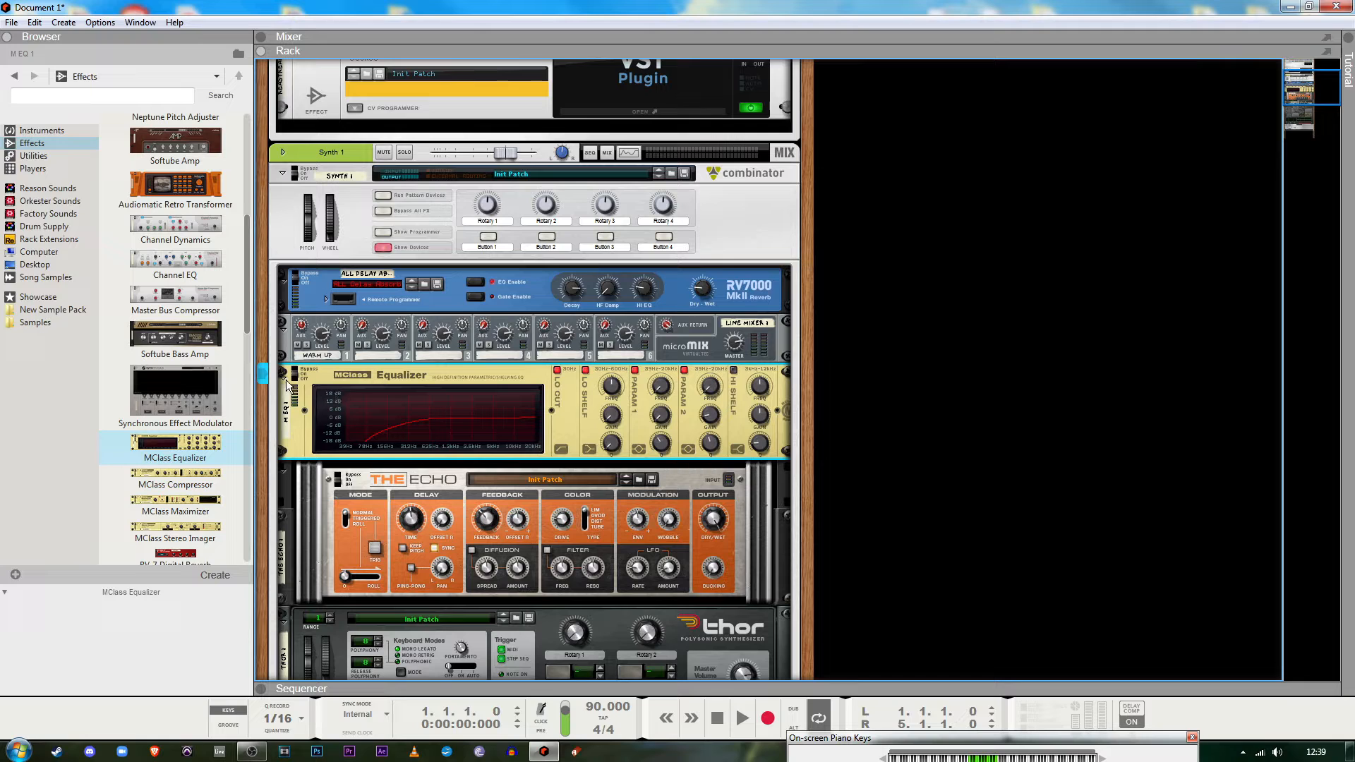
{"action": "left_click", "coordinate": [969, 396]}
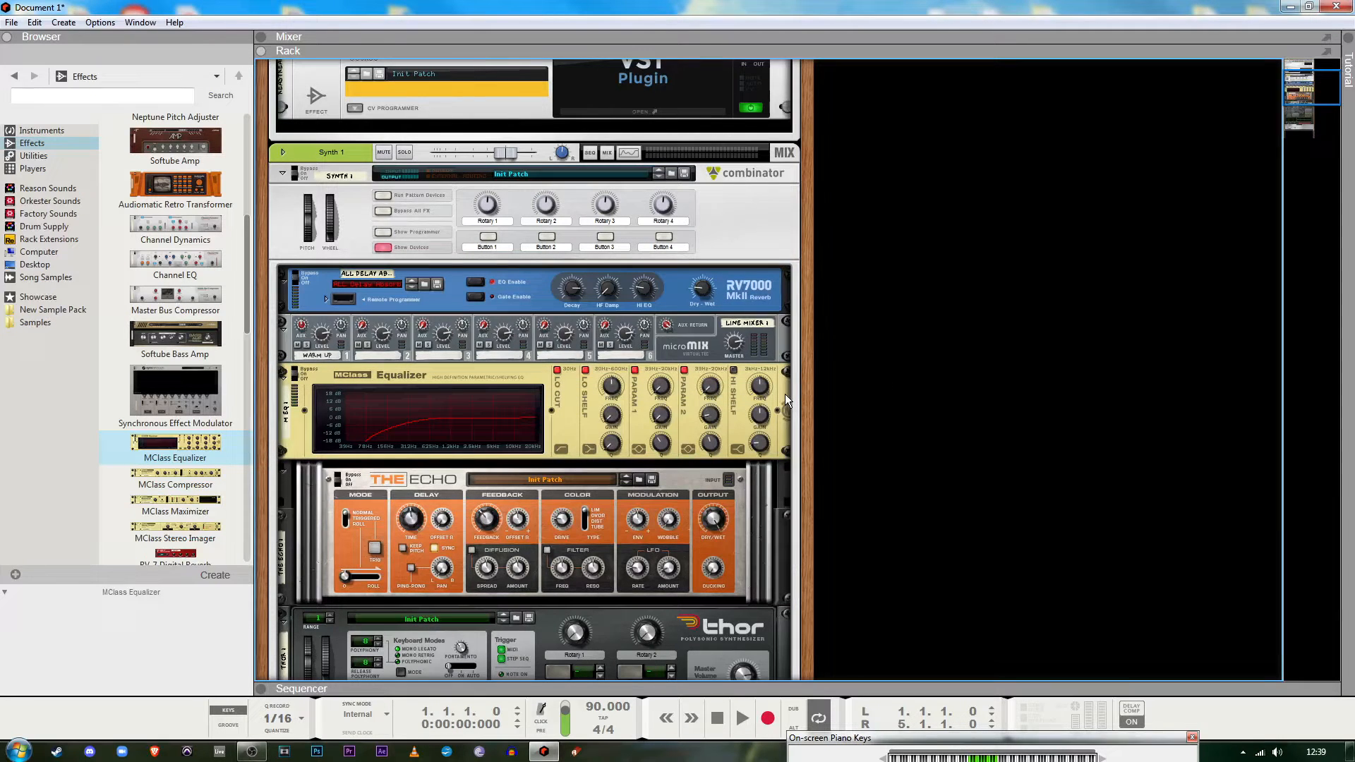
Play a series of test notes to hear the synth through the equalized delay and reverb
{"action": "key", "text": "a"}
{"action": "key", "text": "x"}
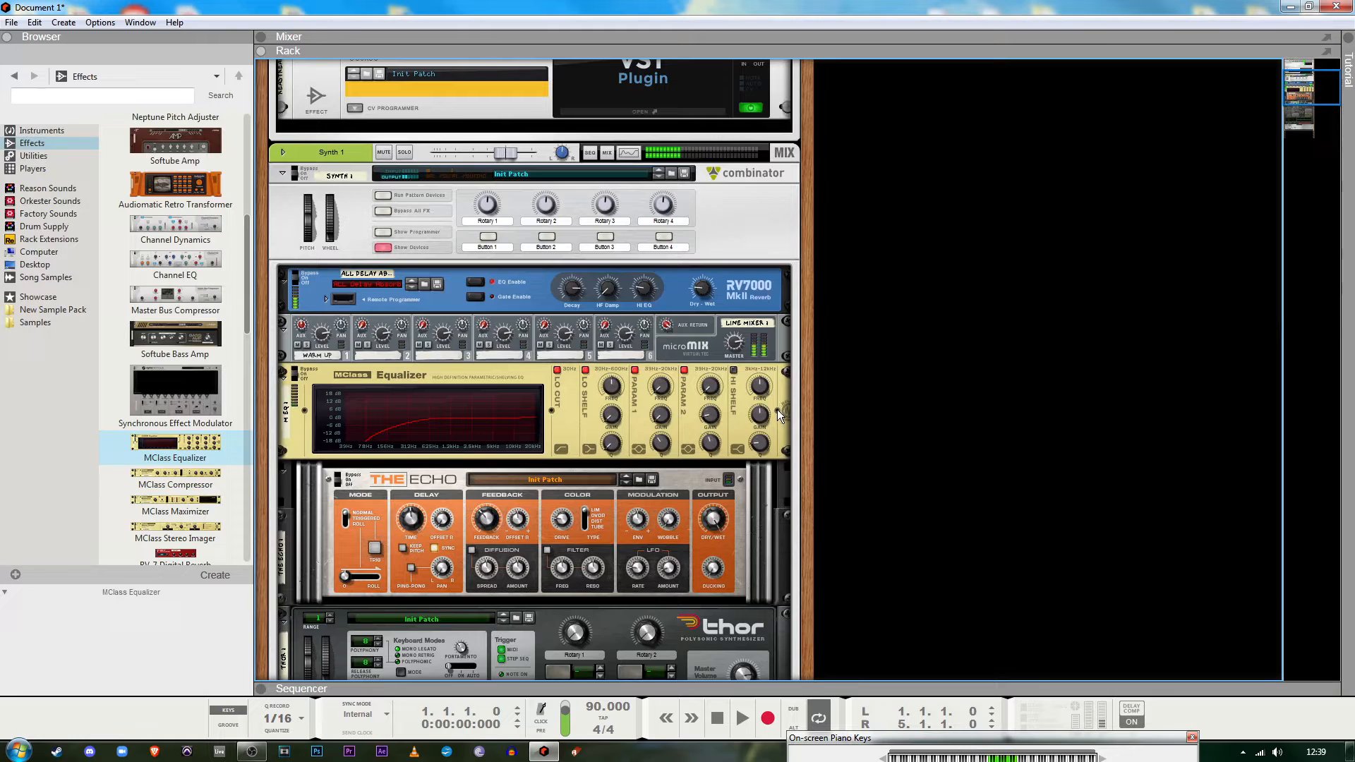
{"action": "key", "text": "a"}
{"action": "key", "text": "z"}
{"action": "key", "text": "z"}
{"action": "key", "text": "a"}
{"action": "key", "text": "a"}
{"action": "key", "text": "z"}
{"action": "key", "text": "a"}
{"action": "key", "text": "a"}
{"action": "key", "text": "x"}
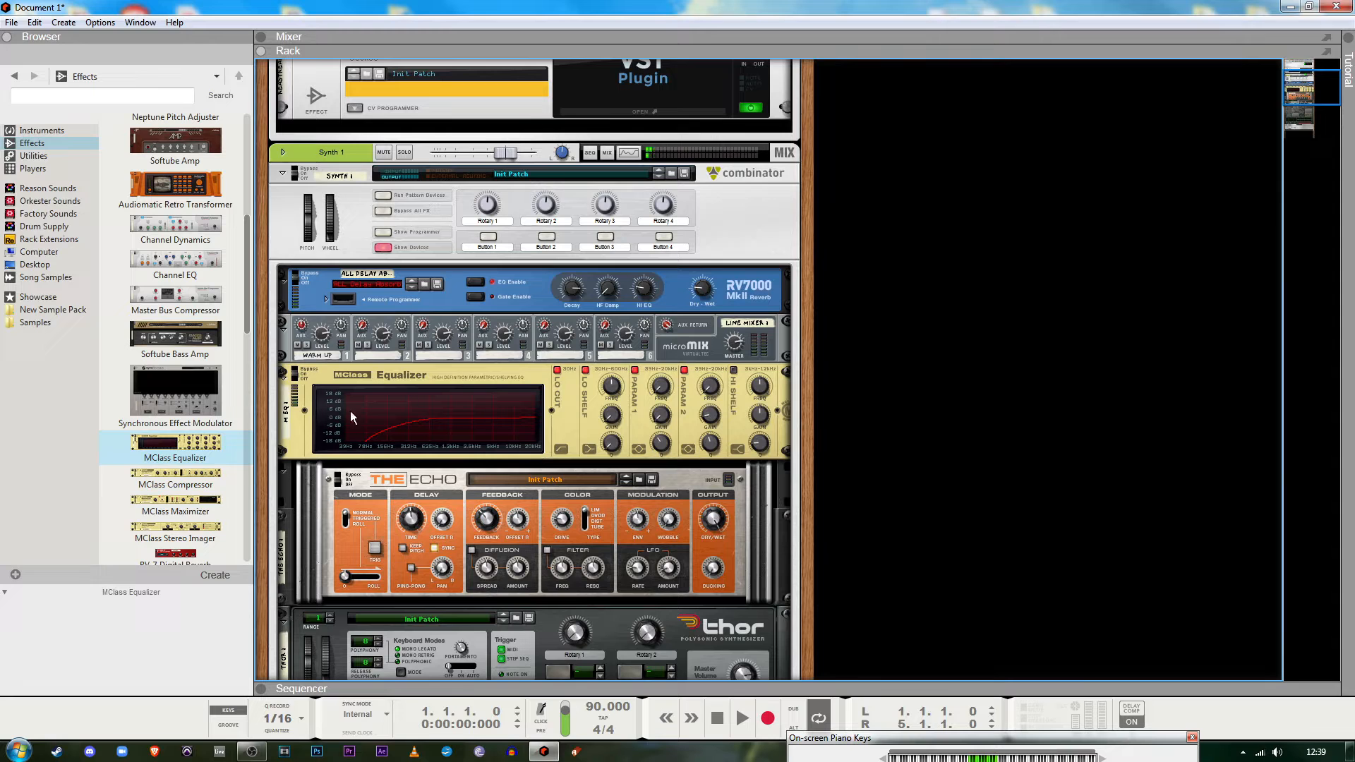
Check The Echo's feedback and the equalizer curve, then hide Thor's programmer section
{"action": "left_click", "coordinate": [505, 526]}
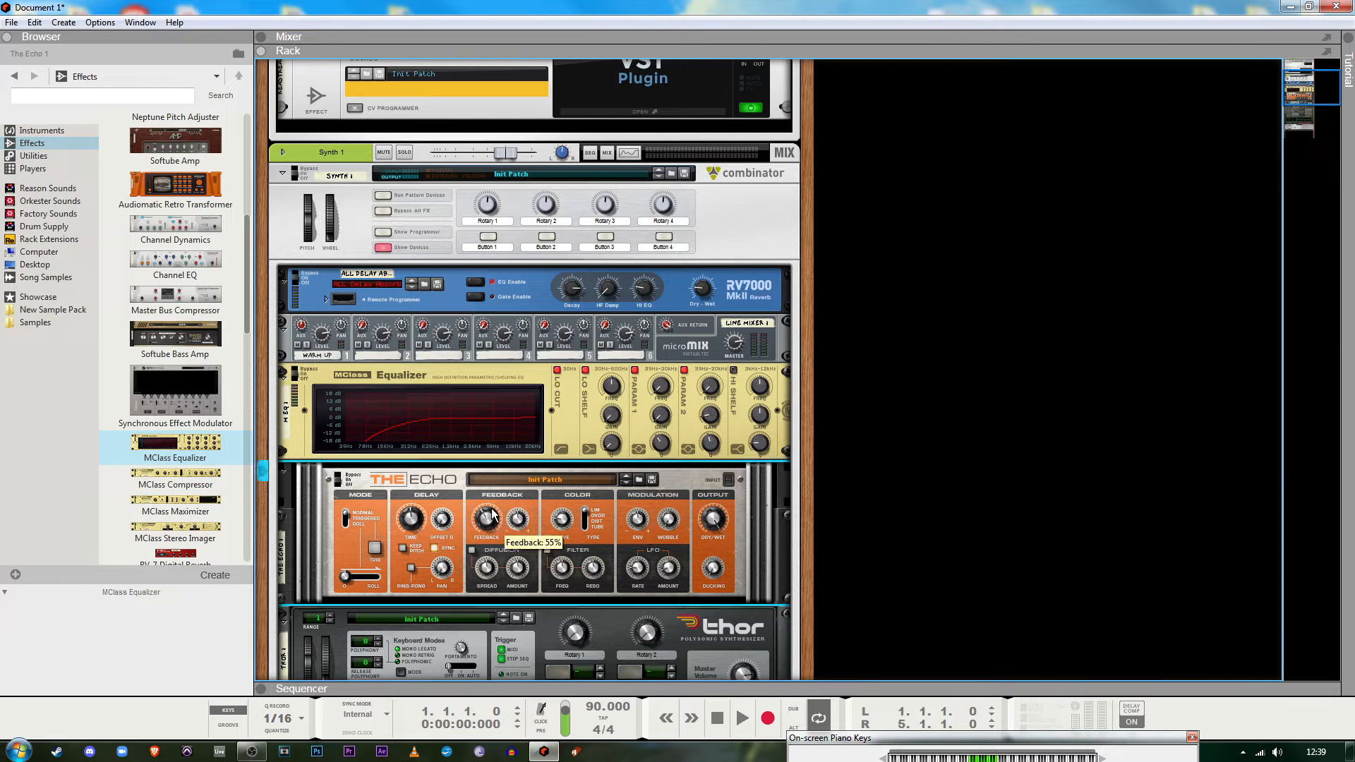
{"action": "left_click", "coordinate": [477, 440]}
{"action": "scroll", "coordinate": [557, 430], "scroll_direction": "down", "scroll_amount": 3}
{"action": "scroll", "coordinate": [455, 378], "scroll_direction": "up", "scroll_amount": 2}
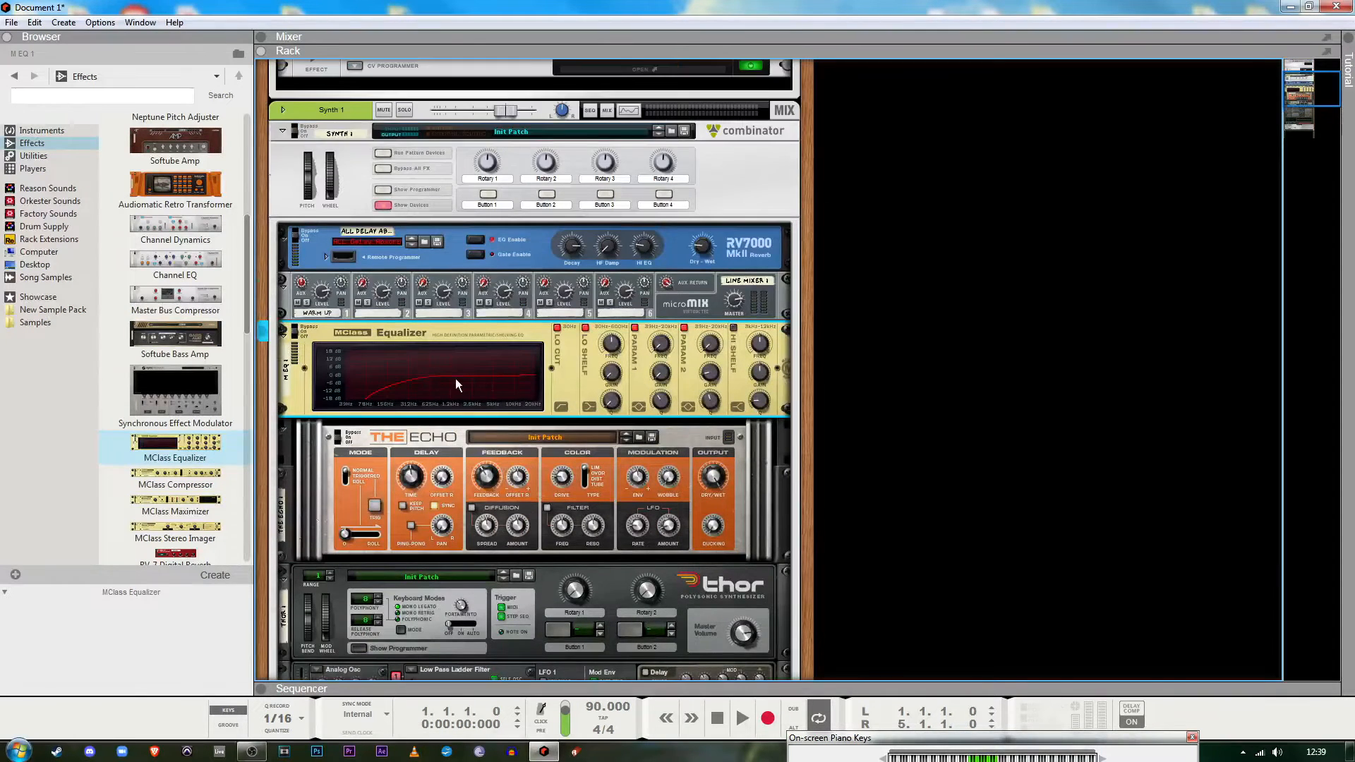
{"action": "scroll", "coordinate": [467, 381], "scroll_direction": "down", "scroll_amount": 5}
{"action": "scroll", "coordinate": [468, 398], "scroll_direction": "up", "scroll_amount": 2}
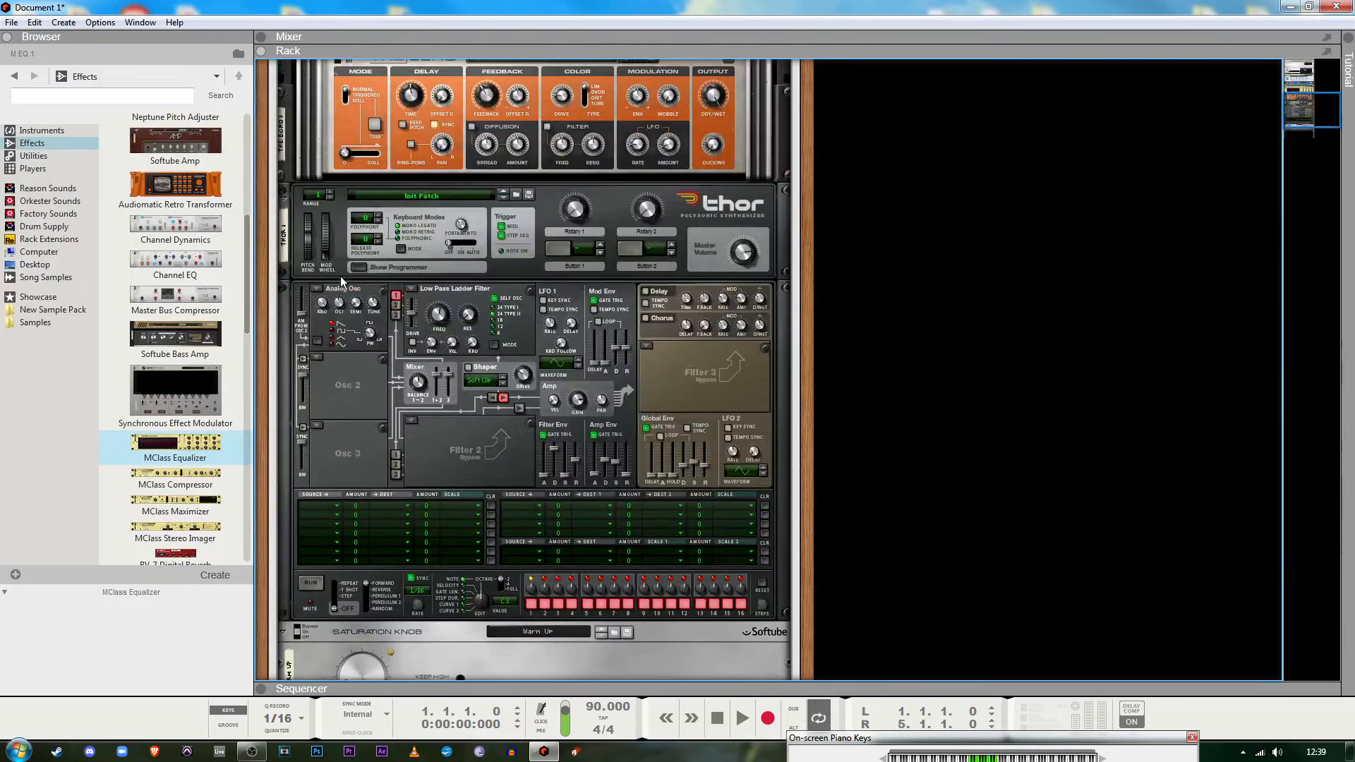
{"action": "left_click", "coordinate": [355, 269]}
{"action": "left_click", "coordinate": [357, 266]}
{"action": "scroll", "coordinate": [446, 438], "scroll_direction": "down", "scroll_amount": 2}
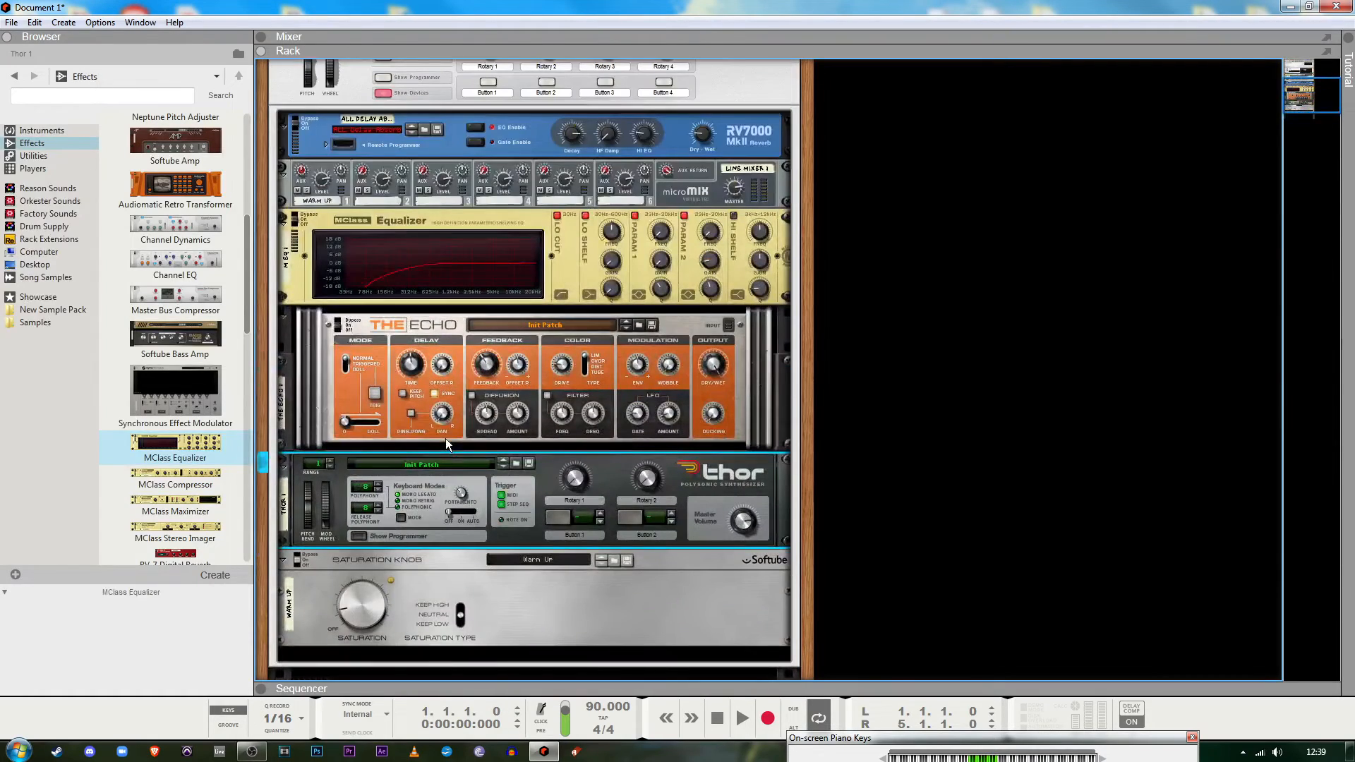
{"action": "scroll", "coordinate": [446, 438], "scroll_direction": "up", "scroll_amount": 3}
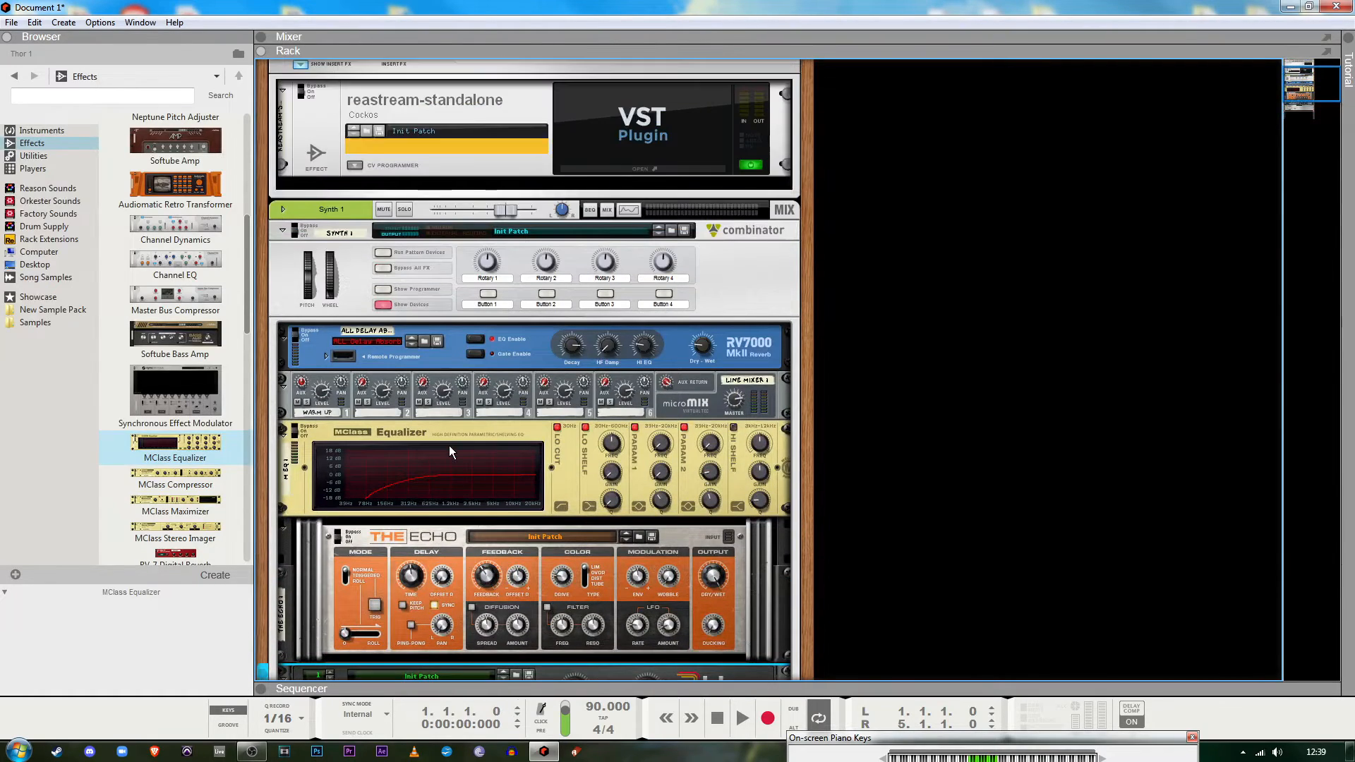
{"action": "scroll", "coordinate": [449, 446], "scroll_direction": "down", "scroll_amount": 3}
{"action": "scroll", "coordinate": [449, 453], "scroll_direction": "up", "scroll_amount": 1}
{"action": "scroll", "coordinate": [448, 454], "scroll_direction": "down", "scroll_amount": 1}
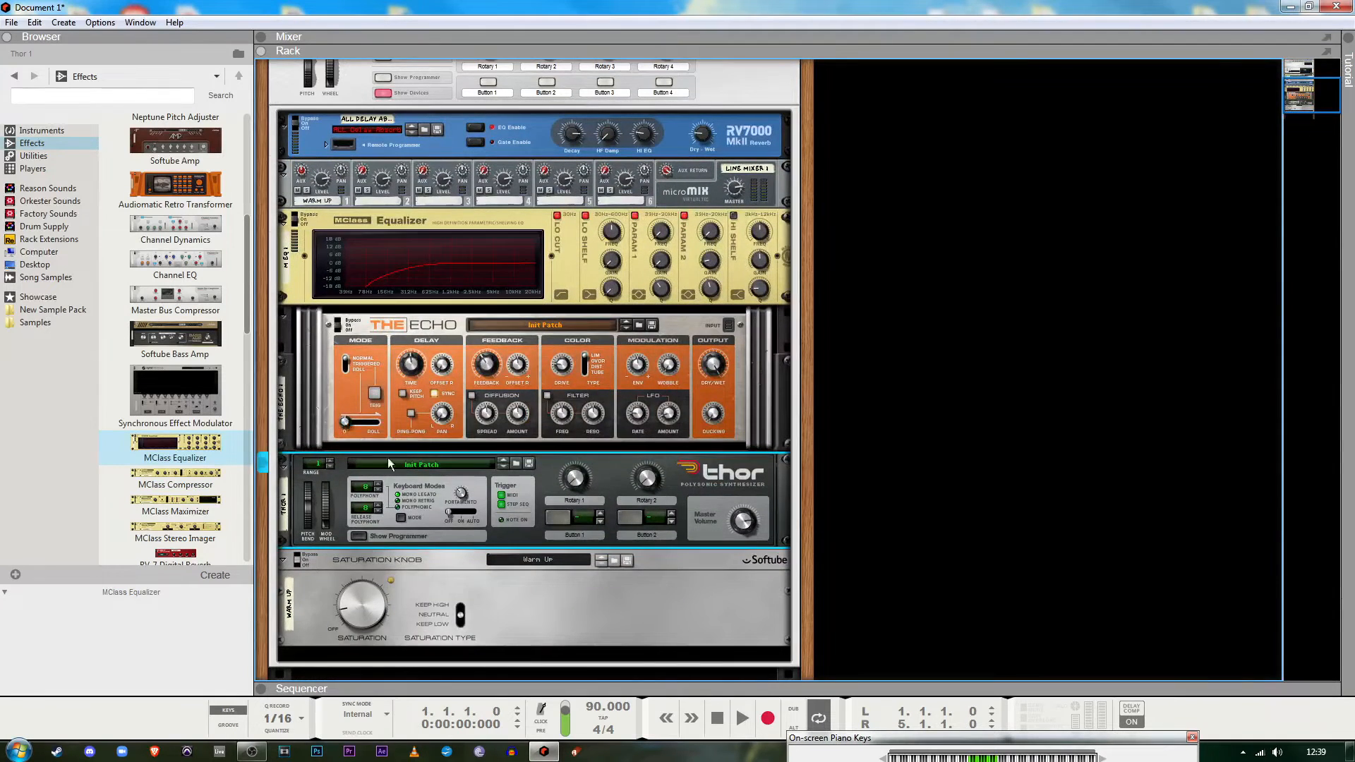
{"action": "scroll", "coordinate": [387, 458], "scroll_direction": "up", "scroll_amount": 4}
{"action": "left_click", "coordinate": [523, 257]}
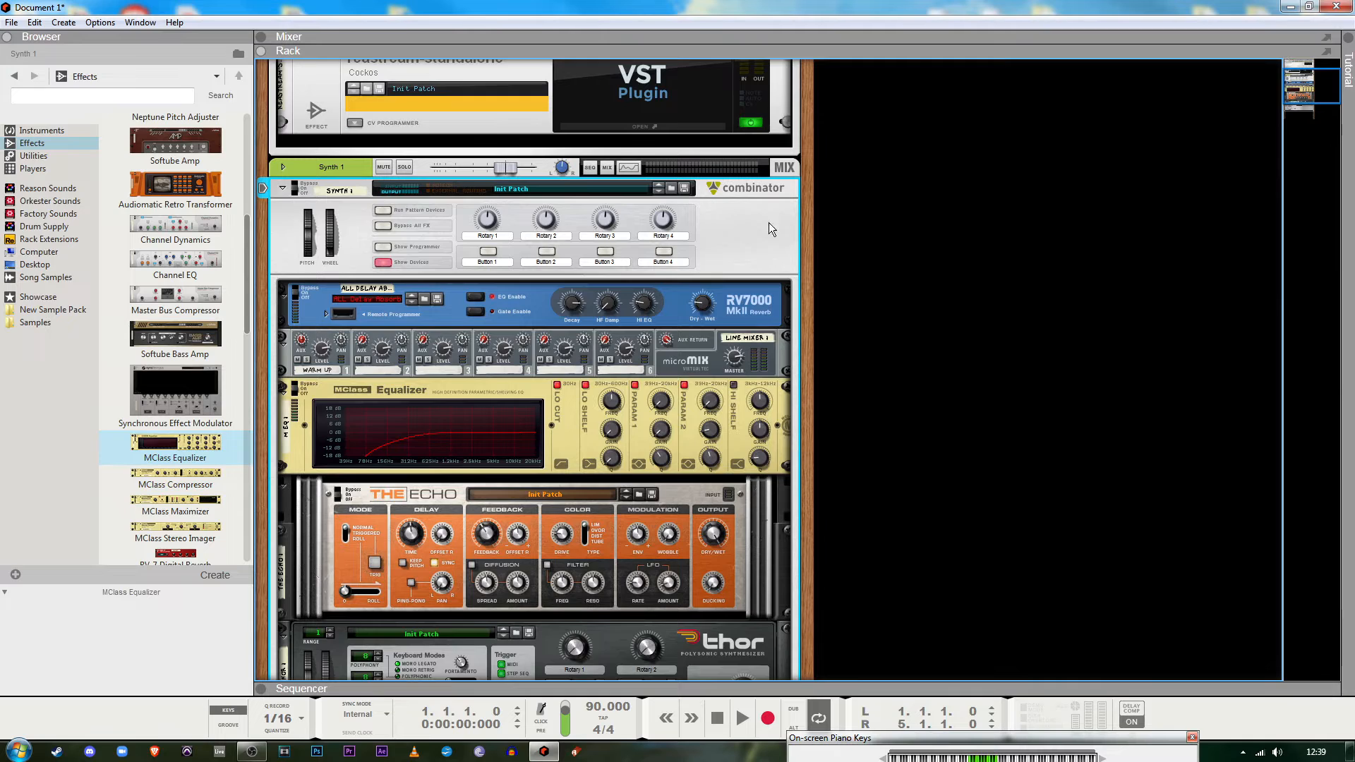
{"action": "scroll", "coordinate": [595, 569], "scroll_direction": "down", "scroll_amount": 2}
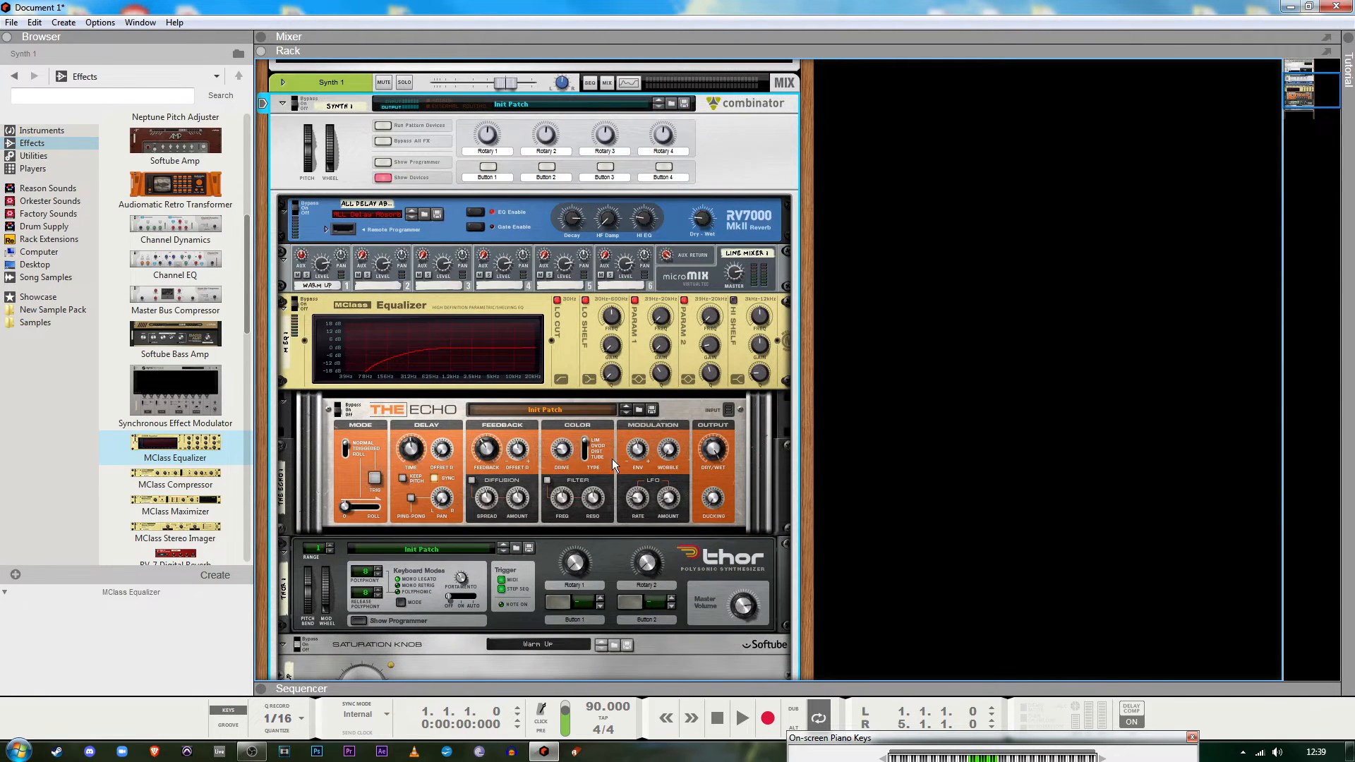
{"action": "scroll", "coordinate": [685, 419], "scroll_direction": "down", "scroll_amount": 4}
{"action": "scroll", "coordinate": [685, 420], "scroll_direction": "up", "scroll_amount": 3}
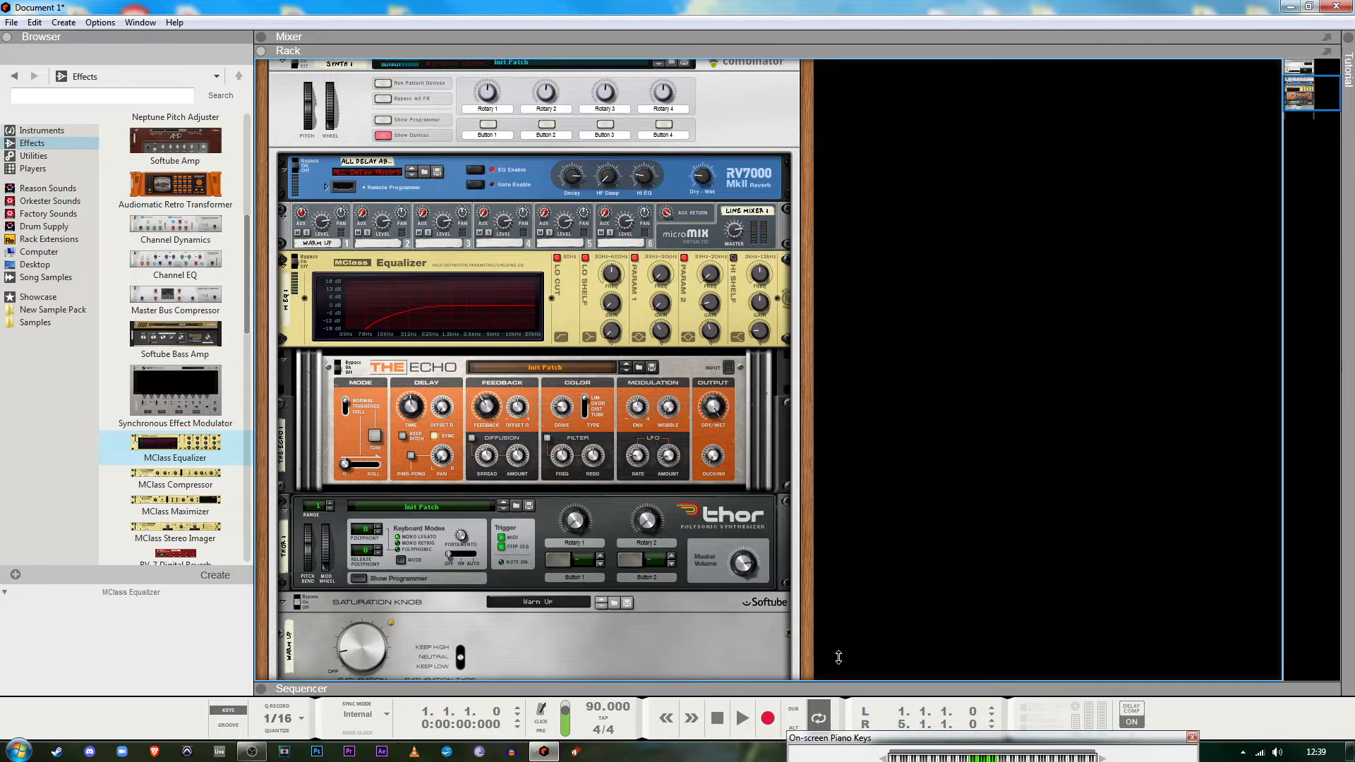
Create a four-bar clip at bar 1 on the Synth 1 sequencer track and move the on-screen piano out of the way
{"action": "left_click", "coordinate": [837, 688]}
{"action": "double_click", "coordinate": [487, 329]}
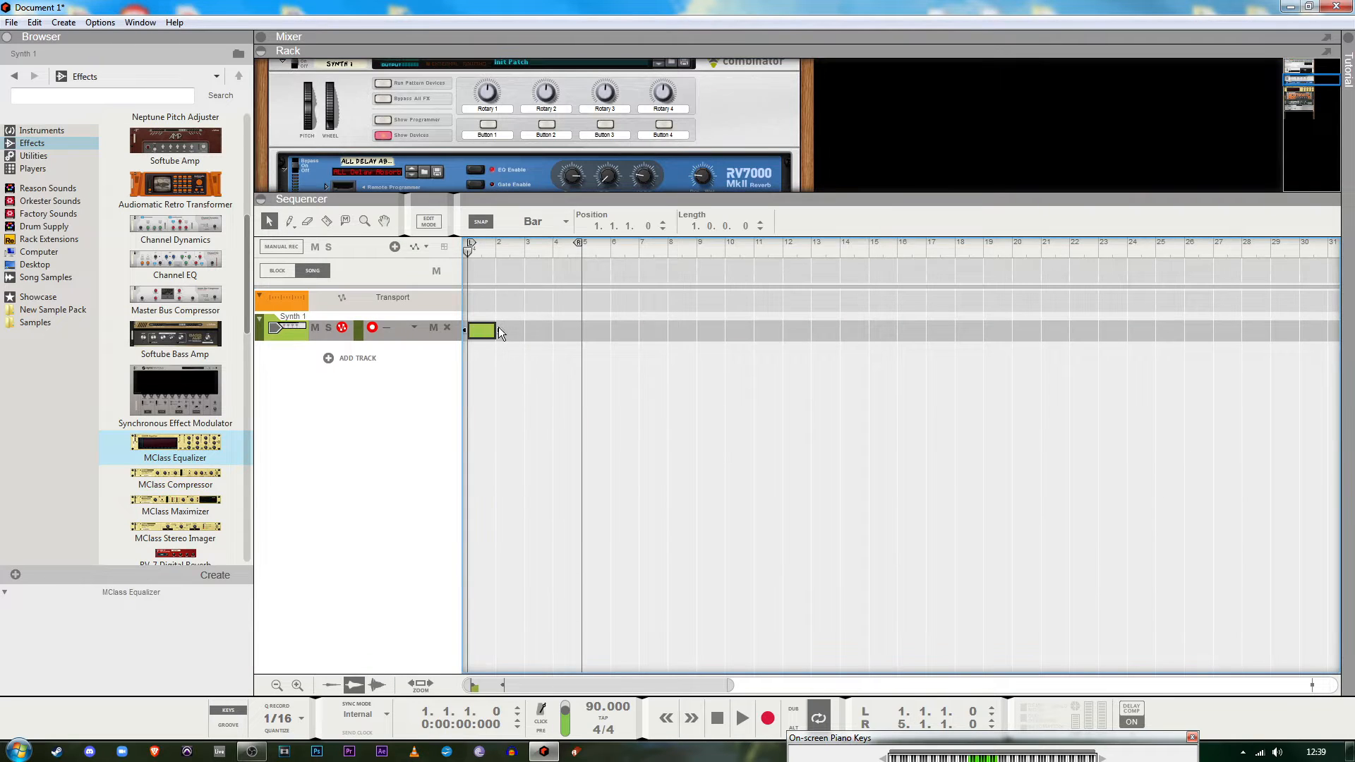
{"action": "left_click_drag", "start_coordinate": [499, 329], "coordinate": [580, 331]}
{"action": "left_click", "coordinate": [484, 335]}
{"action": "left_click_drag", "start_coordinate": [498, 329], "coordinate": [571, 330]}
{"action": "left_click", "coordinate": [532, 312]}
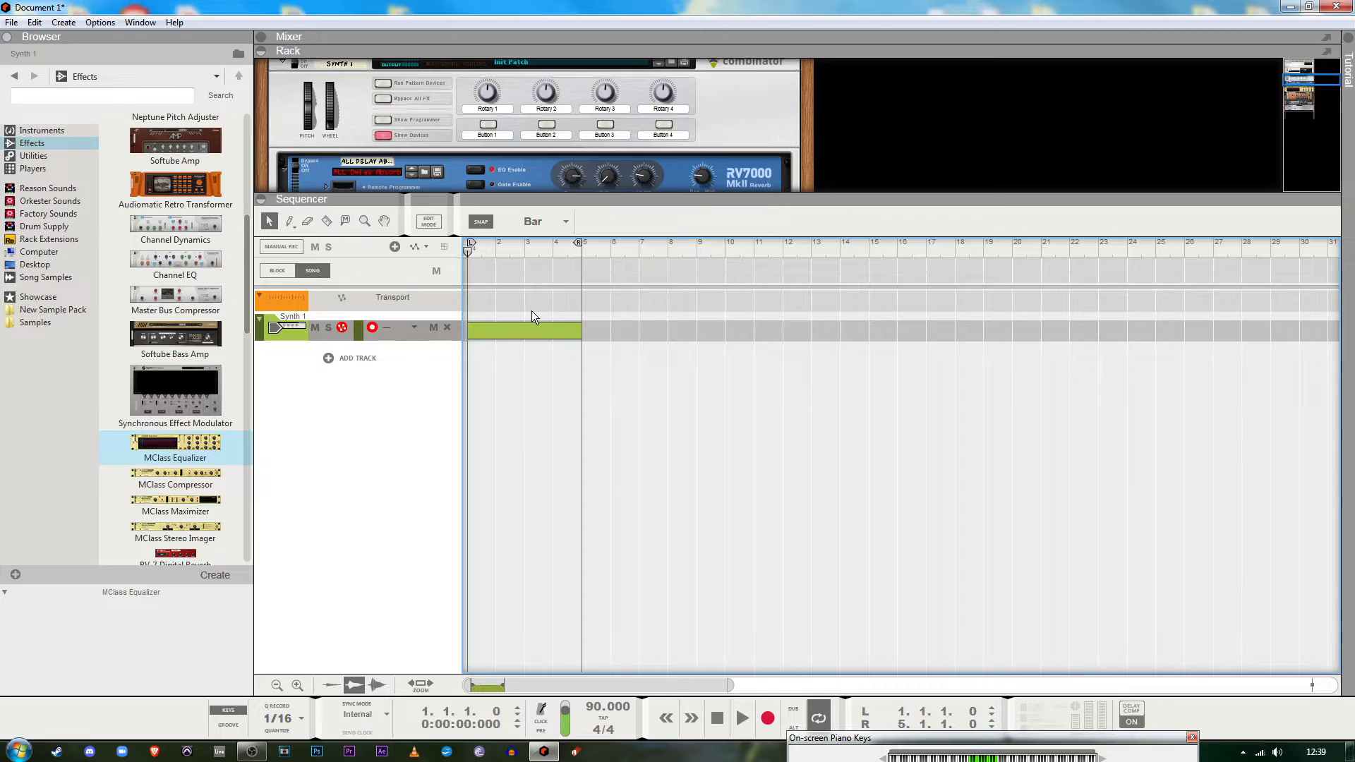
{"action": "left_click", "coordinate": [492, 335]}
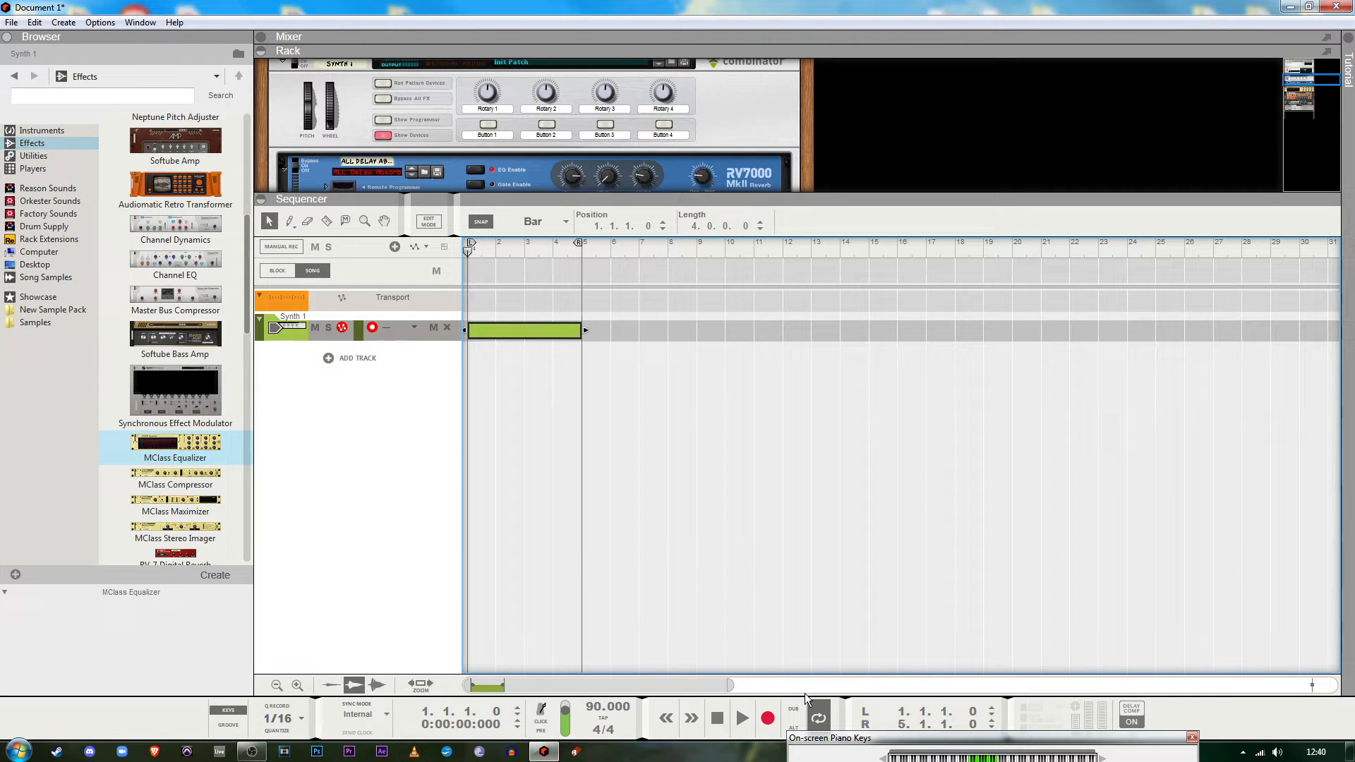
{"action": "left_click_drag", "start_coordinate": [832, 736], "coordinate": [835, 761]}
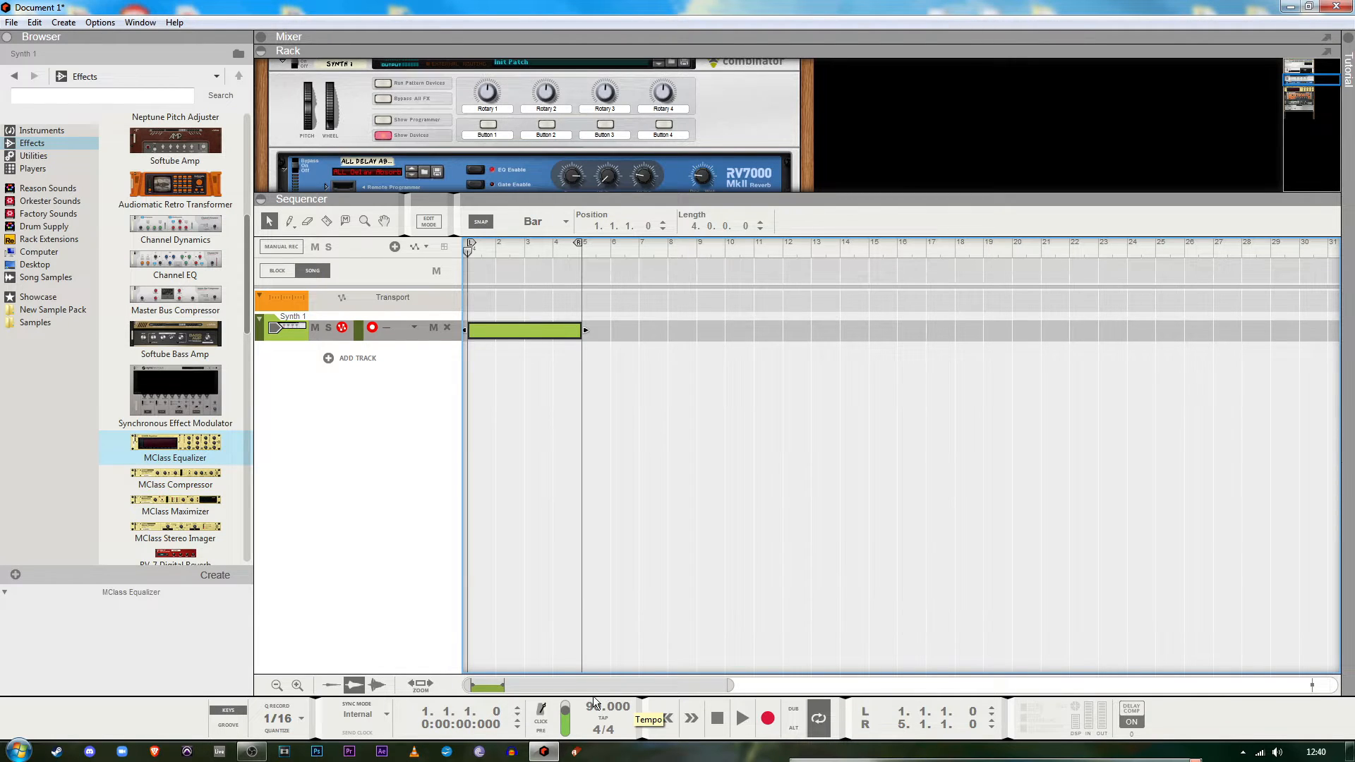
Open the Synth 1 clip for note editing in an enlarged sequencer, with the snap at 1/8 and all four bars in view
{"action": "double_click", "coordinate": [516, 331]}
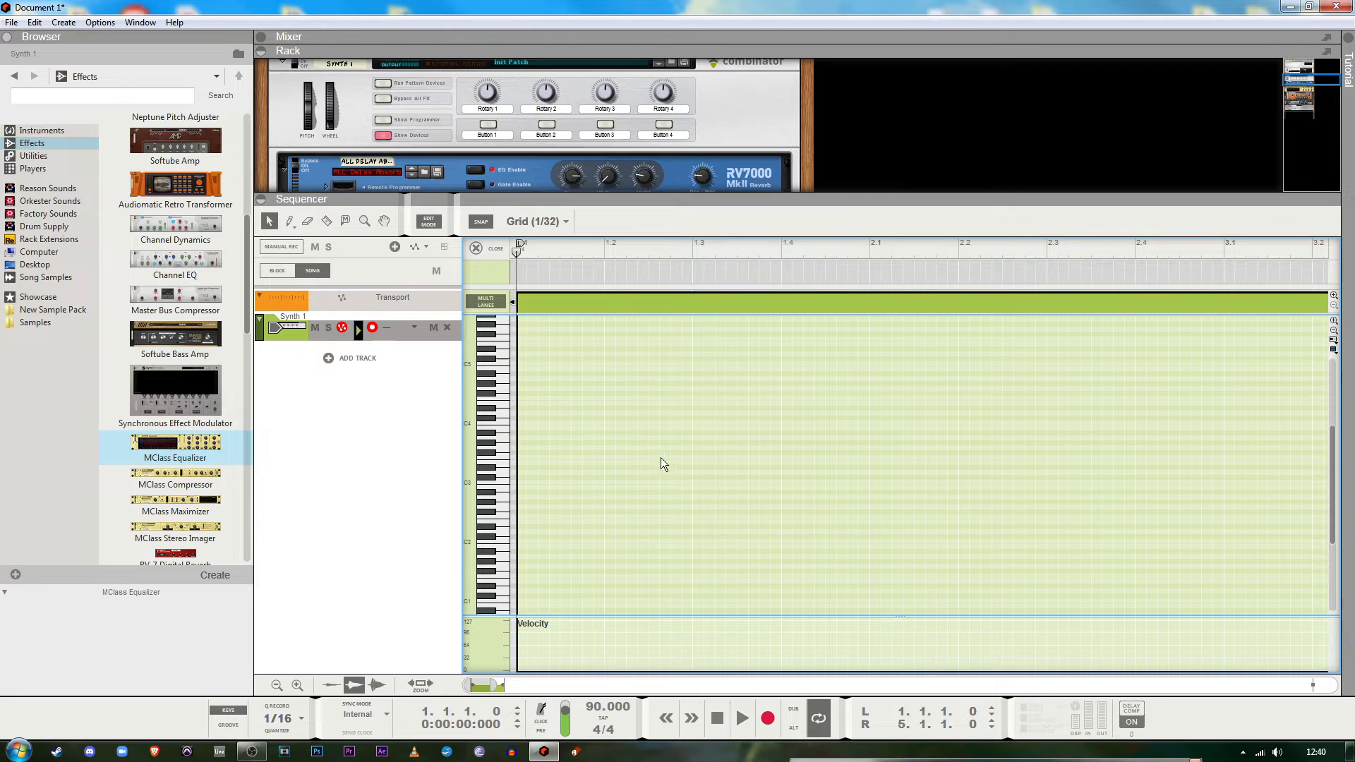
{"action": "left_click_drag", "start_coordinate": [572, 196], "coordinate": [572, 132]}
{"action": "left_click", "coordinate": [541, 152]}
{"action": "left_click", "coordinate": [558, 251]}
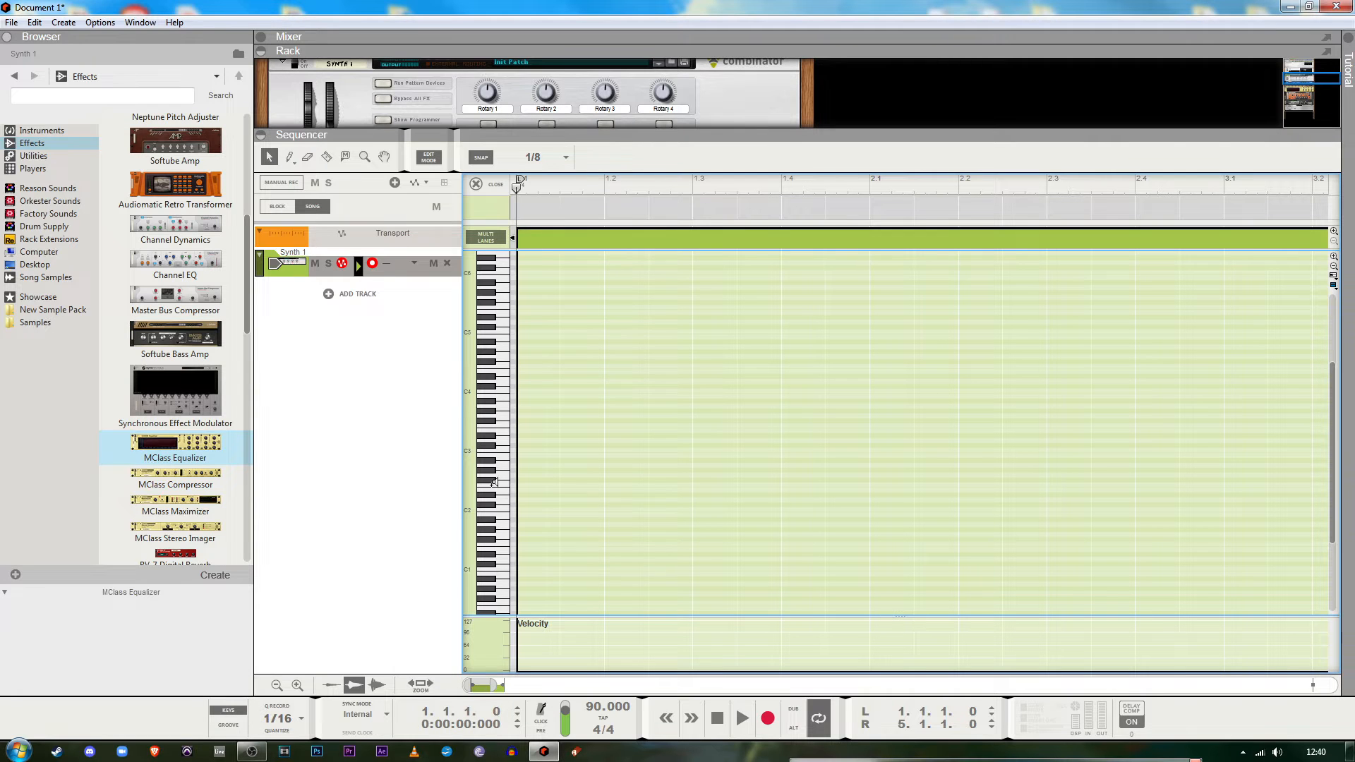
{"action": "left_click_drag", "start_coordinate": [495, 685], "coordinate": [514, 685]}
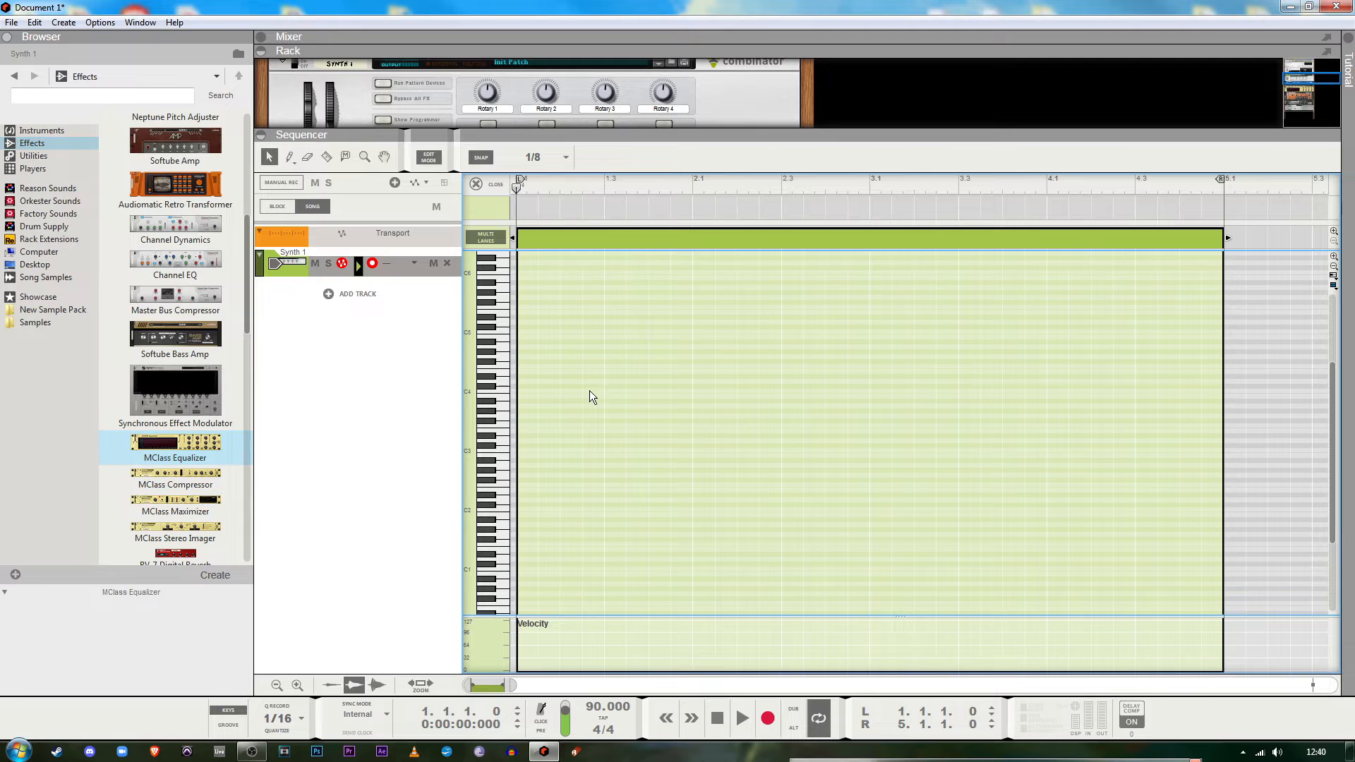
Draw alternating low and high eighth notes from the clip's start up to 1.4.1, with the low notes on G1 and A#1
{"action": "double_click", "coordinate": [526, 534]}
{"action": "double_click", "coordinate": [547, 432]}
{"action": "left_click_drag", "start_coordinate": [547, 431], "coordinate": [548, 451]}
{"action": "double_click", "coordinate": [572, 534]}
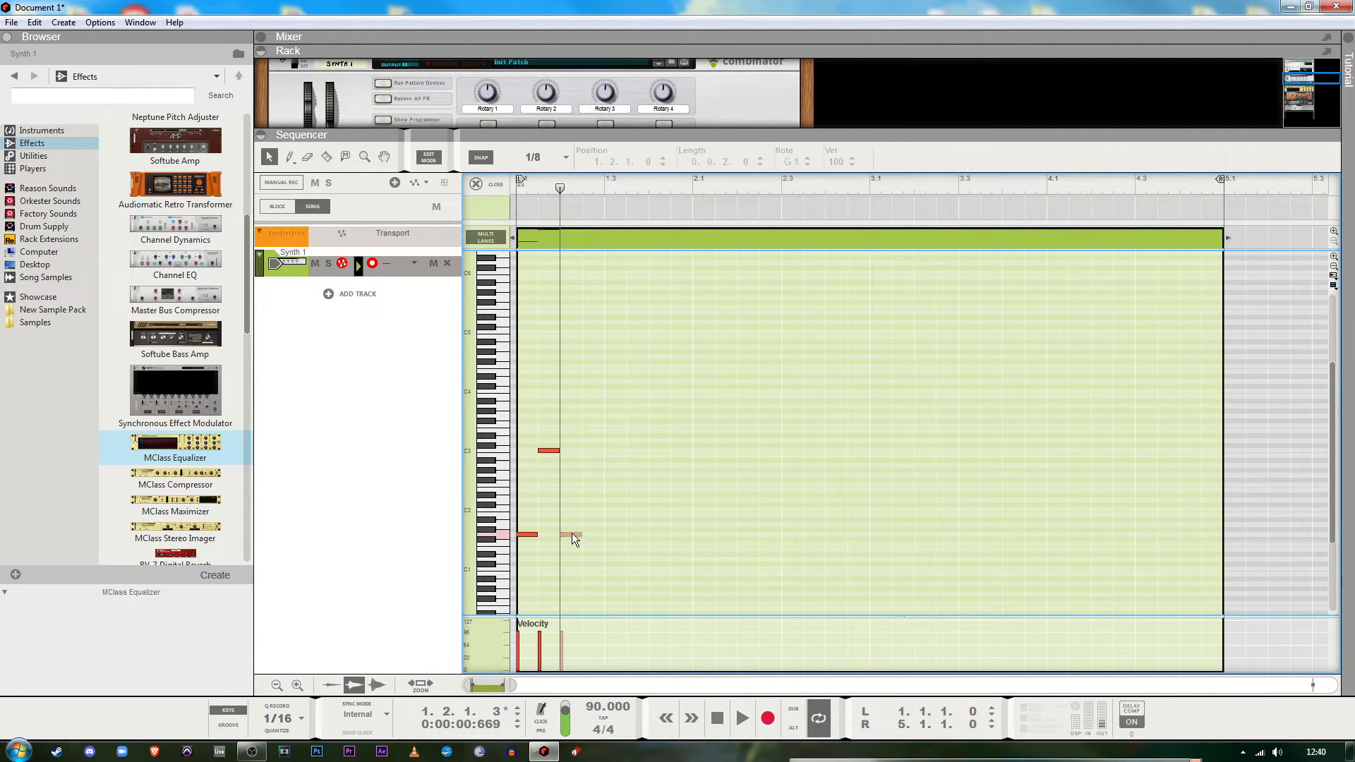
{"action": "double_click", "coordinate": [590, 455]}
{"action": "double_click", "coordinate": [611, 519]}
{"action": "double_click", "coordinate": [633, 441]}
{"action": "double_click", "coordinate": [656, 519]}
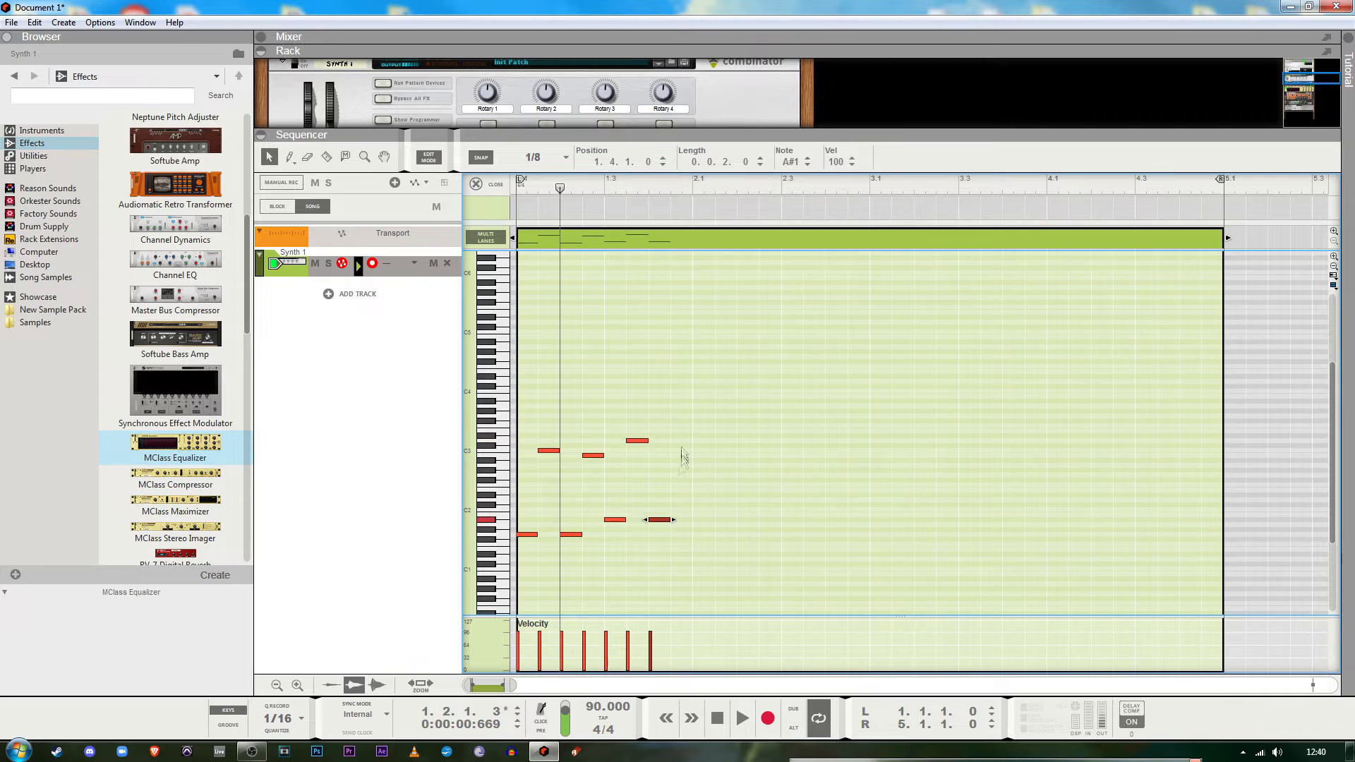
Continue the alternating eighth-note pattern into bar 2, with the low notes on F1
{"action": "double_click", "coordinate": [678, 450]}
{"action": "double_click", "coordinate": [701, 544]}
{"action": "double_click", "coordinate": [722, 475]}
{"action": "double_click", "coordinate": [744, 544]}
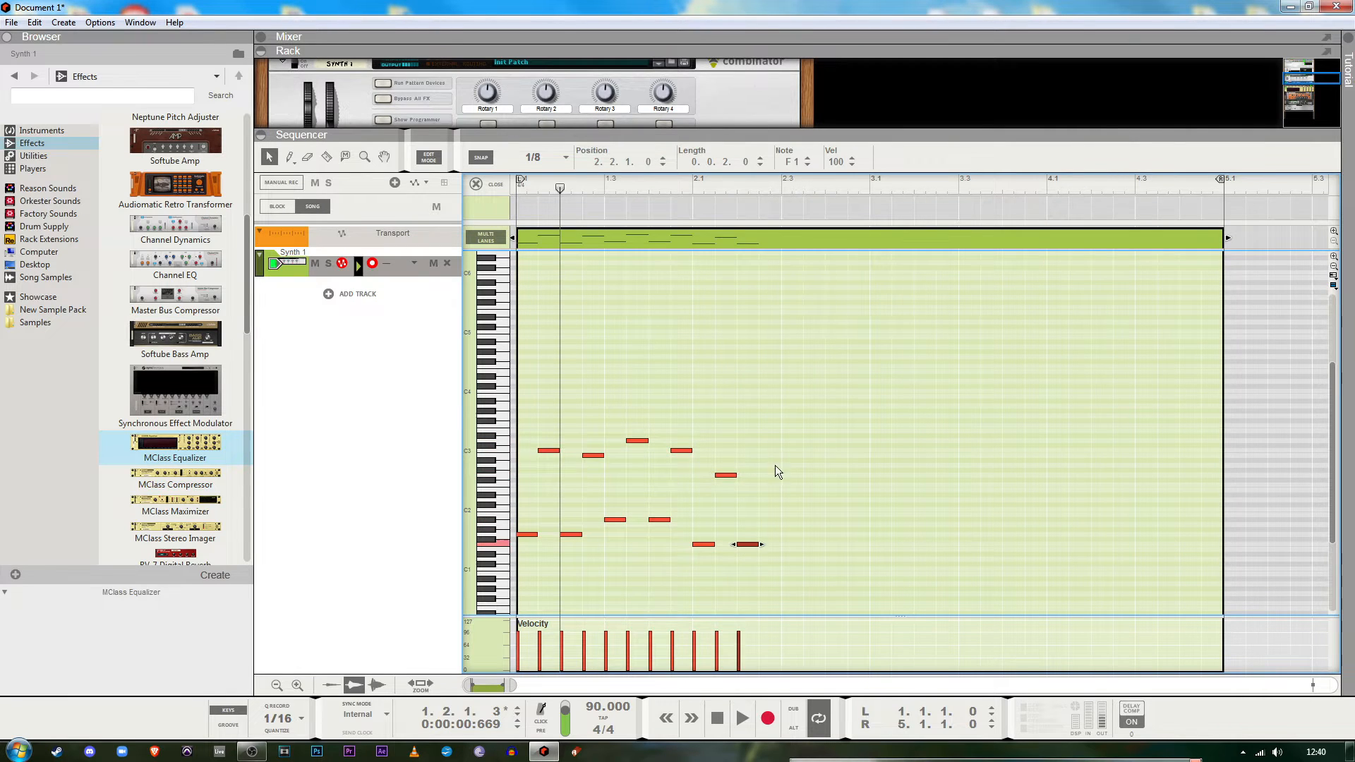
{"action": "double_click", "coordinate": [767, 466]}
Play back the pattern and raise the high note between the two F1 notes in bar 2 by a few semitones
{"action": "key", "text": "space"}
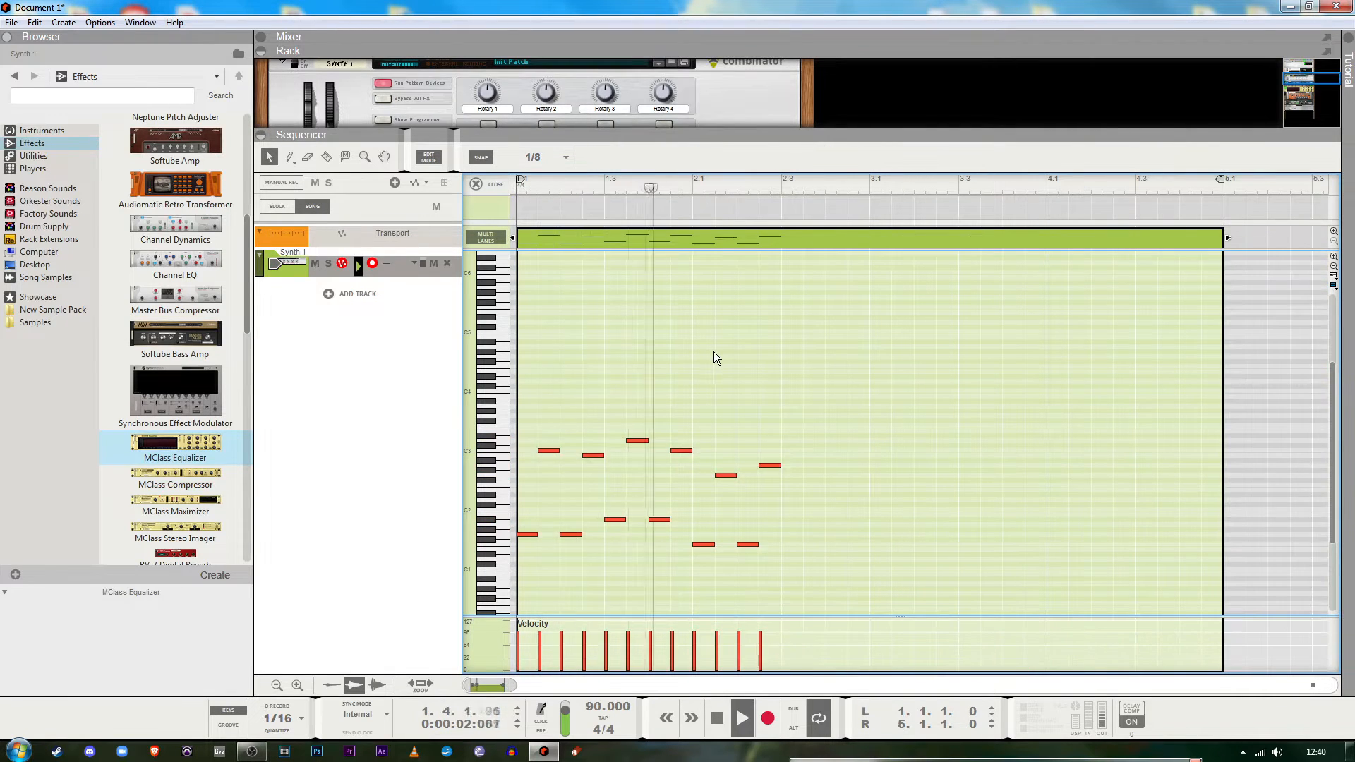
{"action": "key", "text": "space"}
{"action": "left_click_drag", "start_coordinate": [727, 475], "coordinate": [726, 460]}
{"action": "key", "text": "space"}
{"action": "key", "text": "space"}
{"action": "key", "text": "shift+Return"}
{"action": "key", "text": "space"}
{"action": "left_click", "coordinate": [713, 395]}
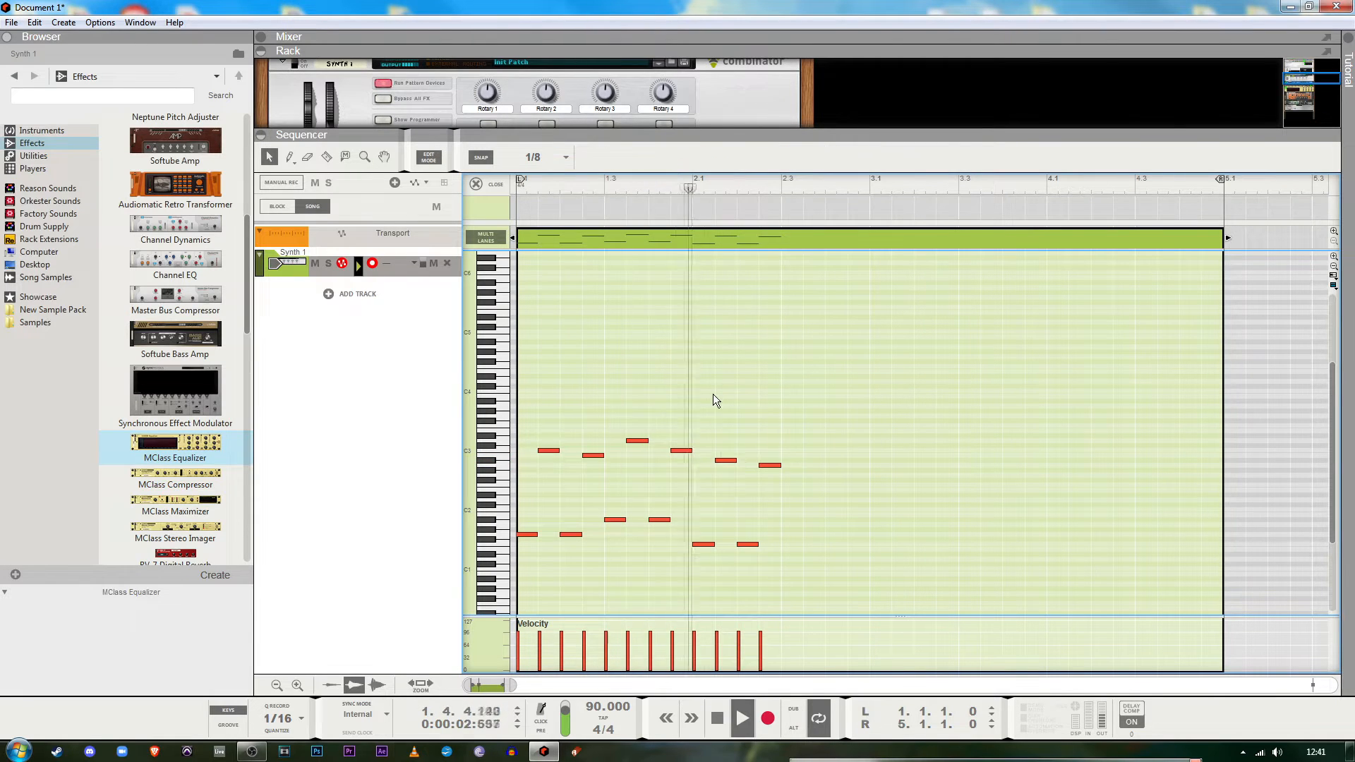
{"action": "key", "text": "space"}
Copy the first four notes to the end of bar 2, duplicate the whole pattern into bars 3 and 4, and play it
{"action": "left_click_drag", "start_coordinate": [590, 414], "coordinate": [516, 578]}
{"action": "key", "text": "ctrl+c"}
{"action": "left_click", "coordinate": [781, 188]}
{"action": "key", "text": "ctrl+v"}
{"action": "key", "text": "space"}
{"action": "key", "text": "space"}
{"action": "key", "text": "ctrl+a"}
{"action": "key", "text": "ctrl+c"}
{"action": "key", "text": "ctrl+v"}
{"action": "left_click", "coordinate": [847, 189]}
{"action": "key", "text": "space"}
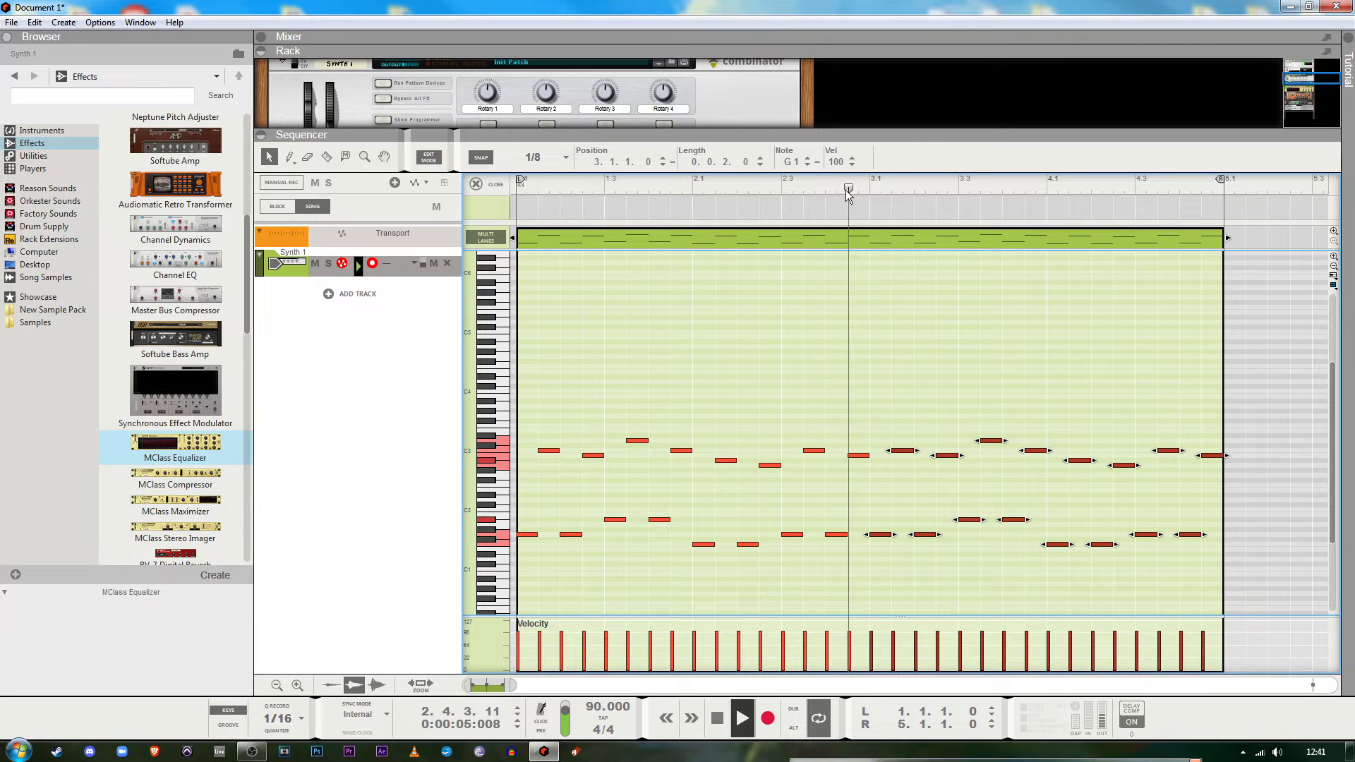
Collapse the sequencer to show the full rack, listen to the looping pattern through the devices, and stop playback
{"action": "left_click_drag", "start_coordinate": [882, 131], "coordinate": [794, 544]}
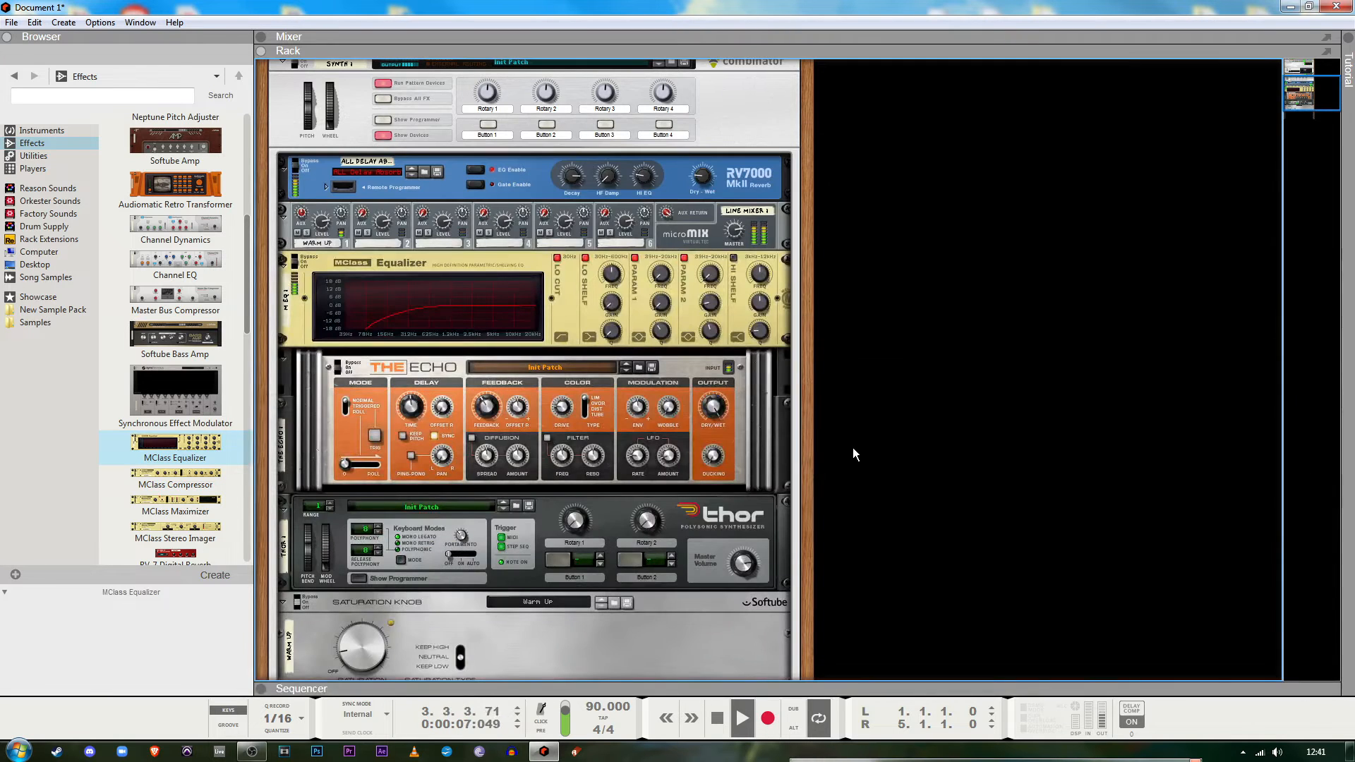
{"action": "scroll", "coordinate": [828, 463], "scroll_direction": "up", "scroll_amount": 3}
{"action": "scroll", "coordinate": [830, 485], "scroll_direction": "down", "scroll_amount": 4}
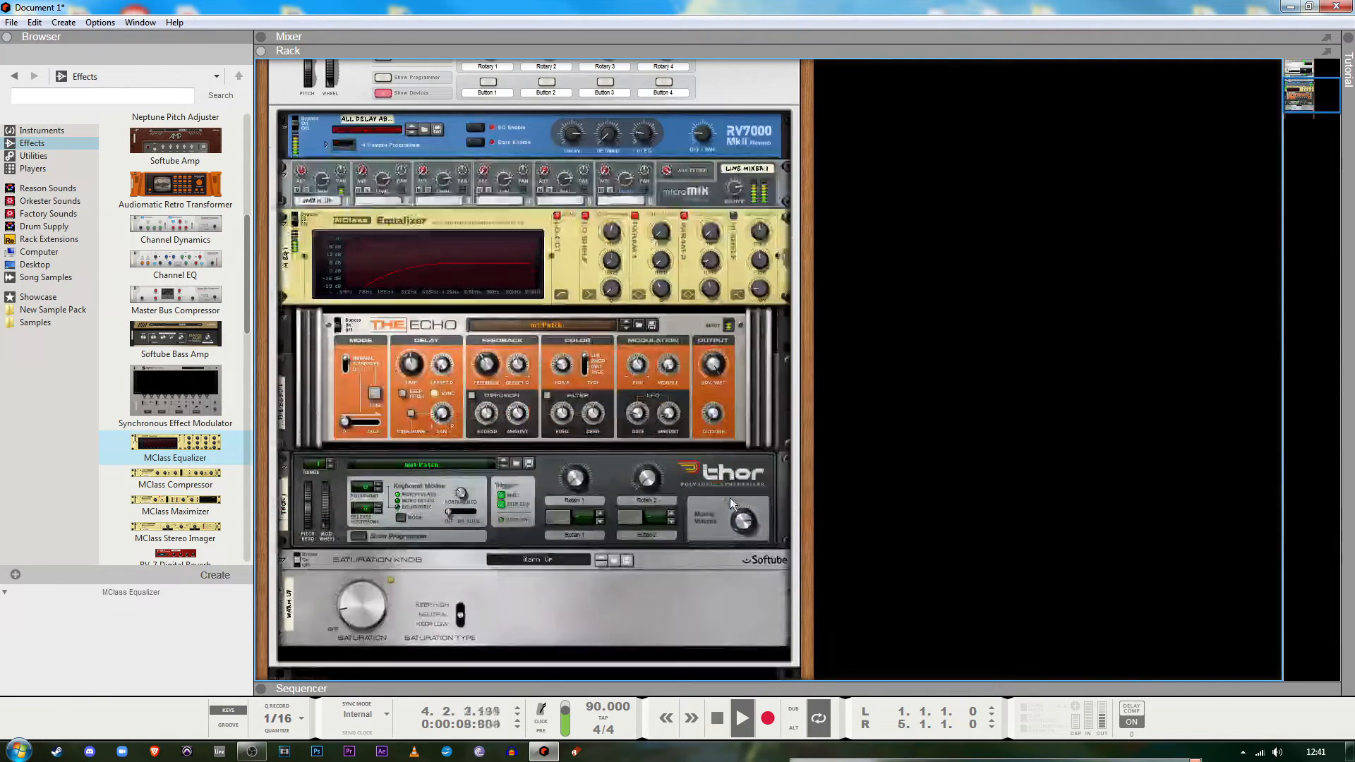
{"action": "scroll", "coordinate": [888, 499], "scroll_direction": "up", "scroll_amount": 3}
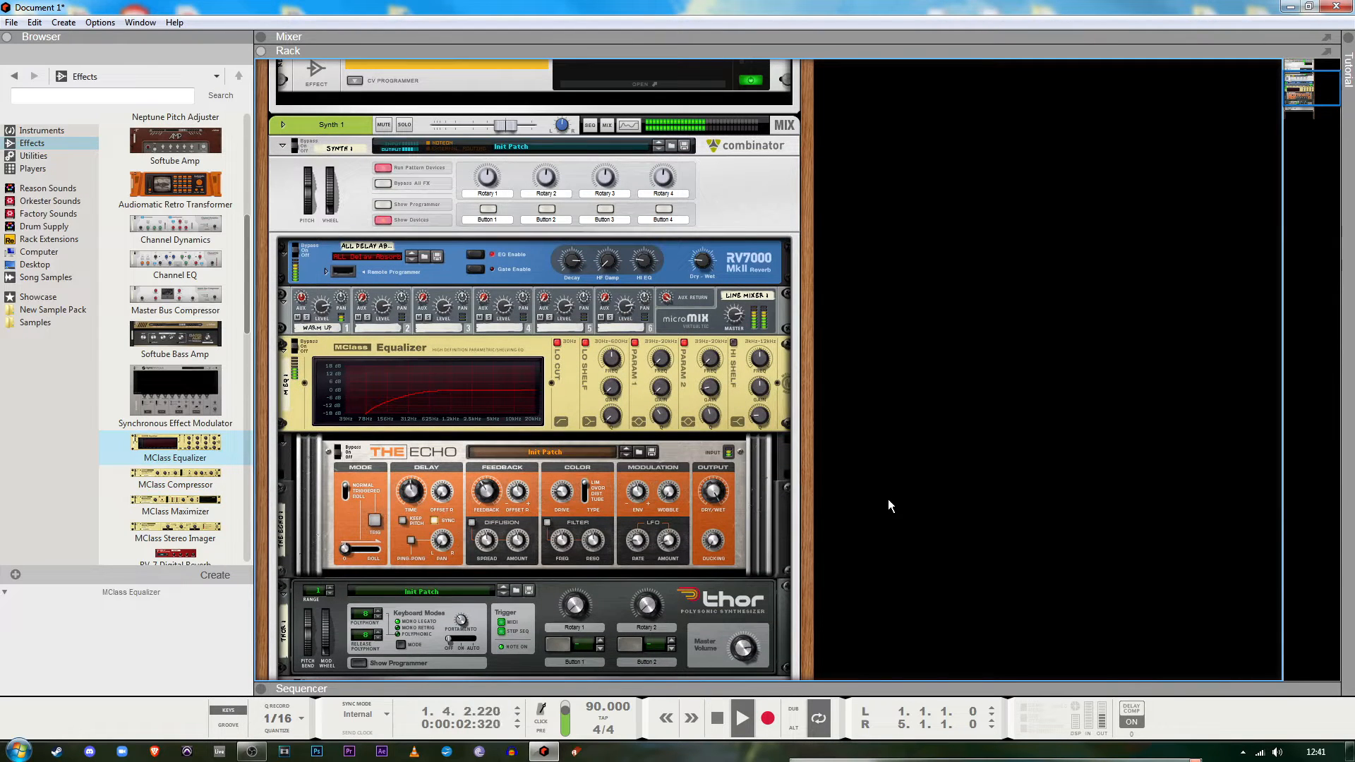
{"action": "scroll", "coordinate": [857, 468], "scroll_direction": "up", "scroll_amount": 6}
{"action": "scroll", "coordinate": [857, 472], "scroll_direction": "down", "scroll_amount": 6}
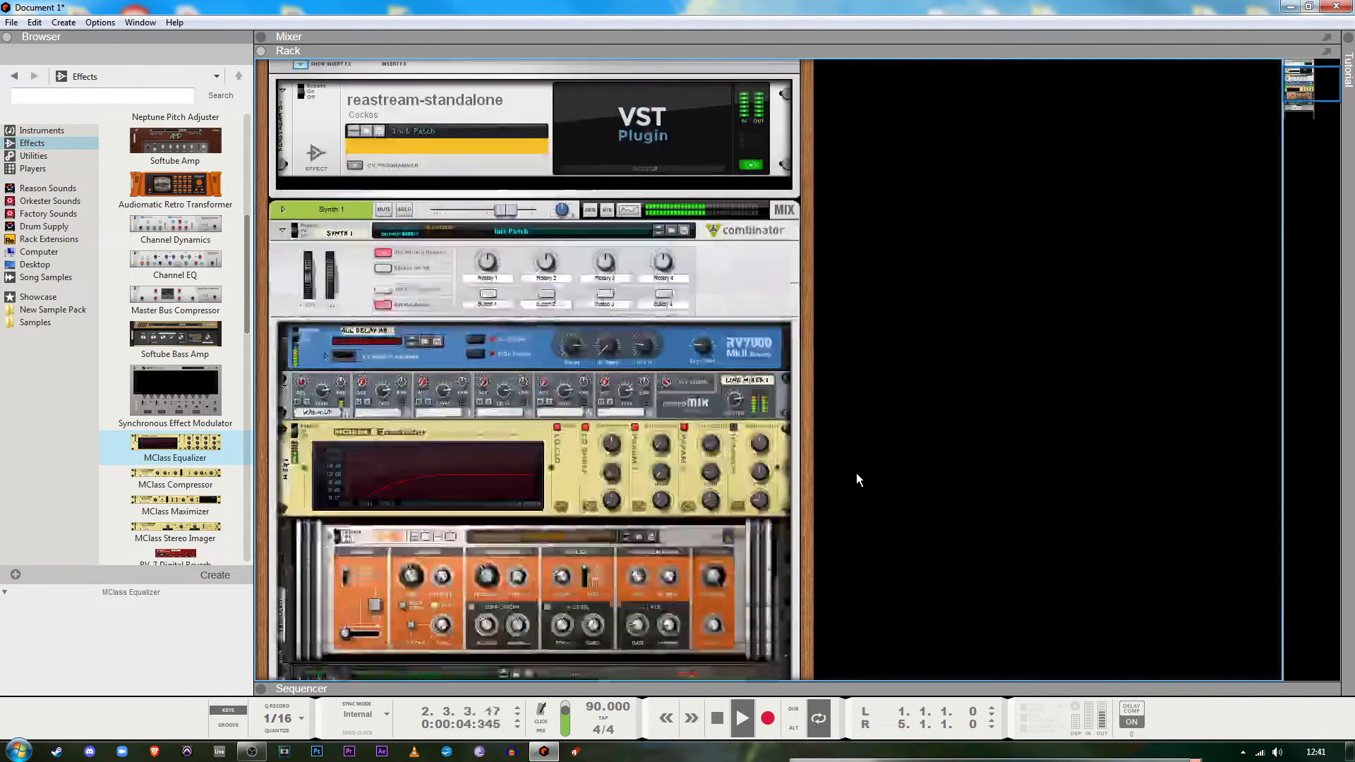
{"action": "key", "text": "space"}
Examine the device chain, comparing Thor, the Saturation Knob, the line mixer and the effects inside the Combinator
{"action": "scroll", "coordinate": [879, 470], "scroll_direction": "down", "scroll_amount": 5}
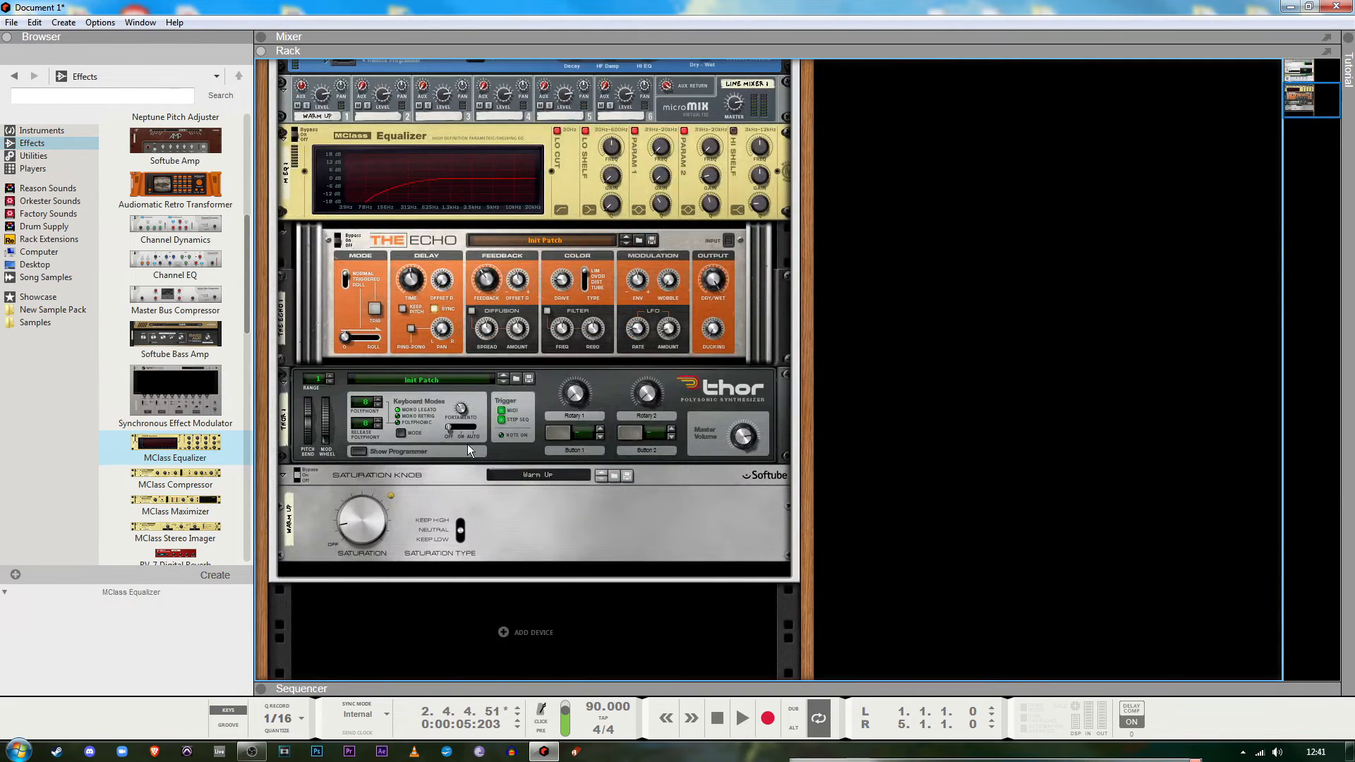
{"action": "scroll", "coordinate": [904, 402], "scroll_direction": "up", "scroll_amount": 4}
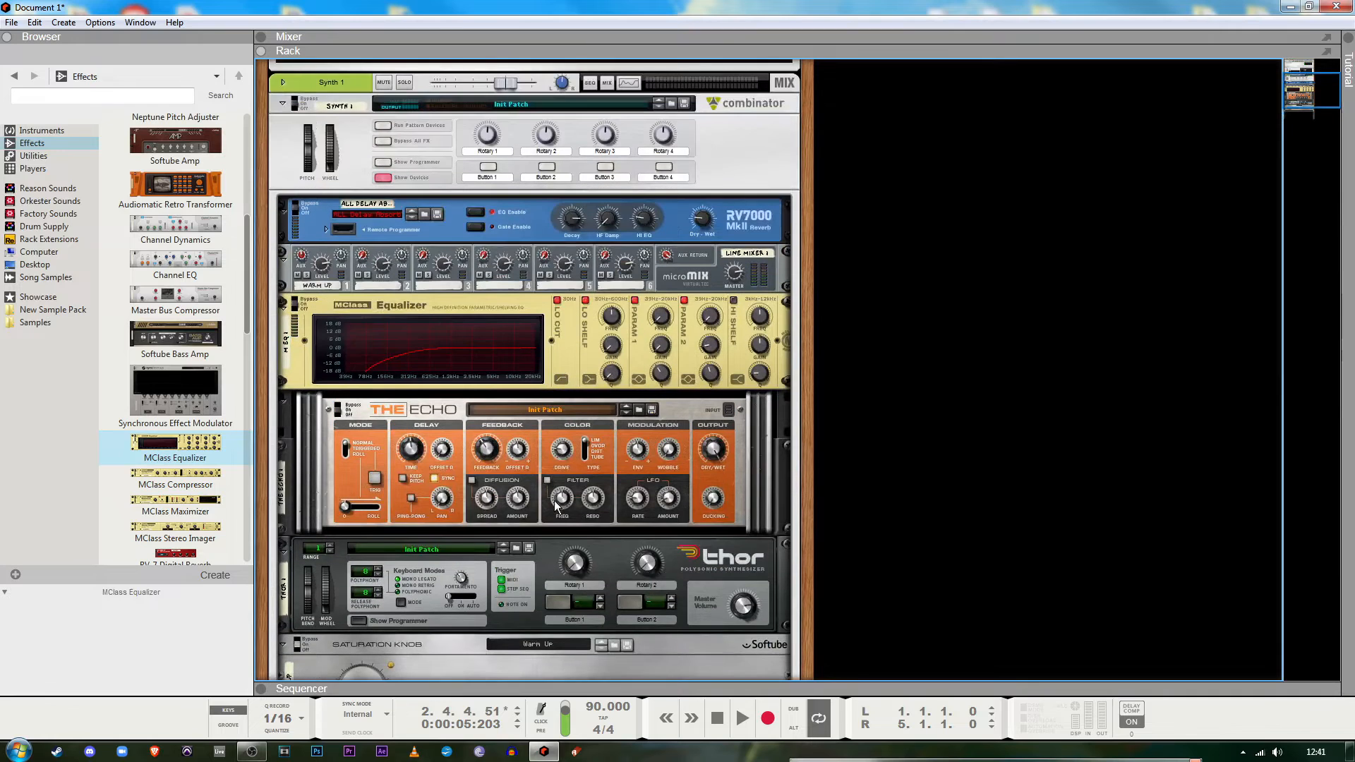
{"action": "scroll", "coordinate": [892, 462], "scroll_direction": "up", "scroll_amount": 3}
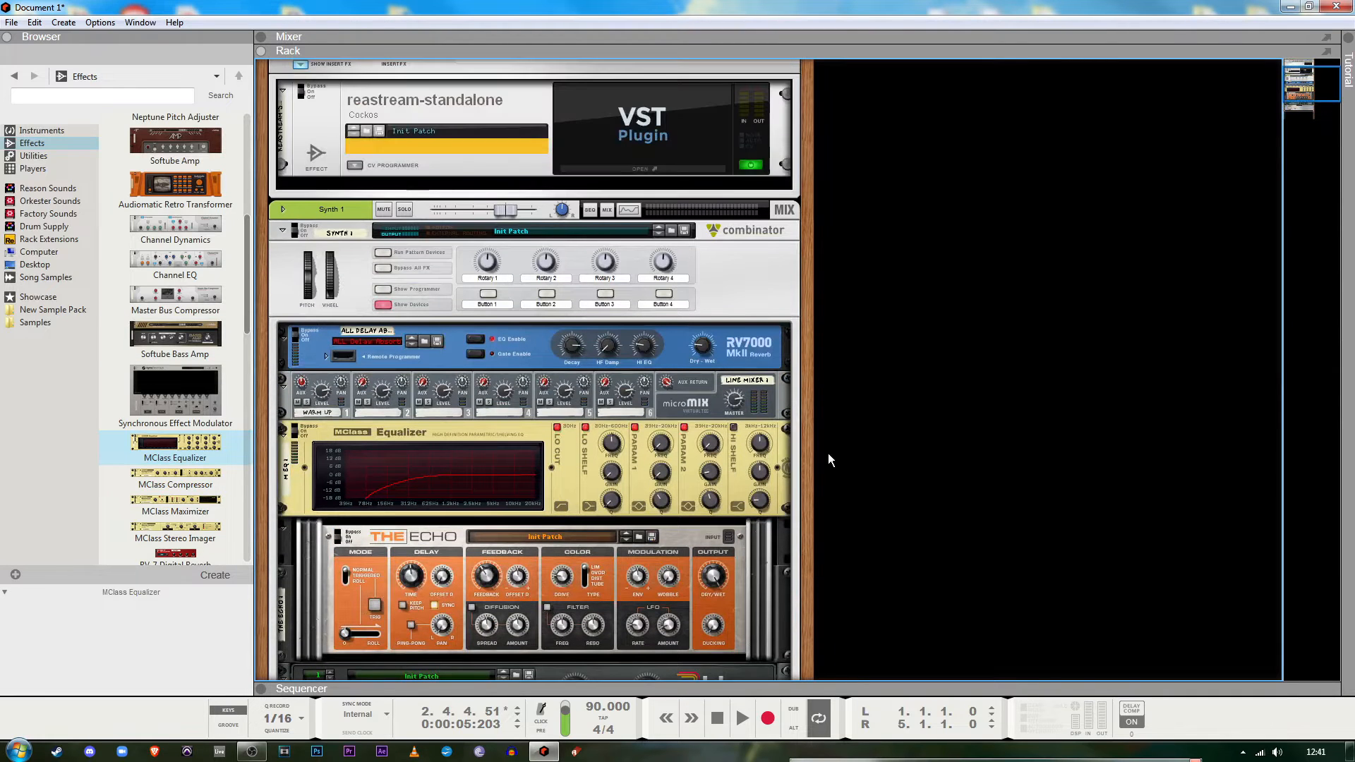
{"action": "scroll", "coordinate": [847, 476], "scroll_direction": "down", "scroll_amount": 2}
{"action": "scroll", "coordinate": [847, 480], "scroll_direction": "down", "scroll_amount": 1}
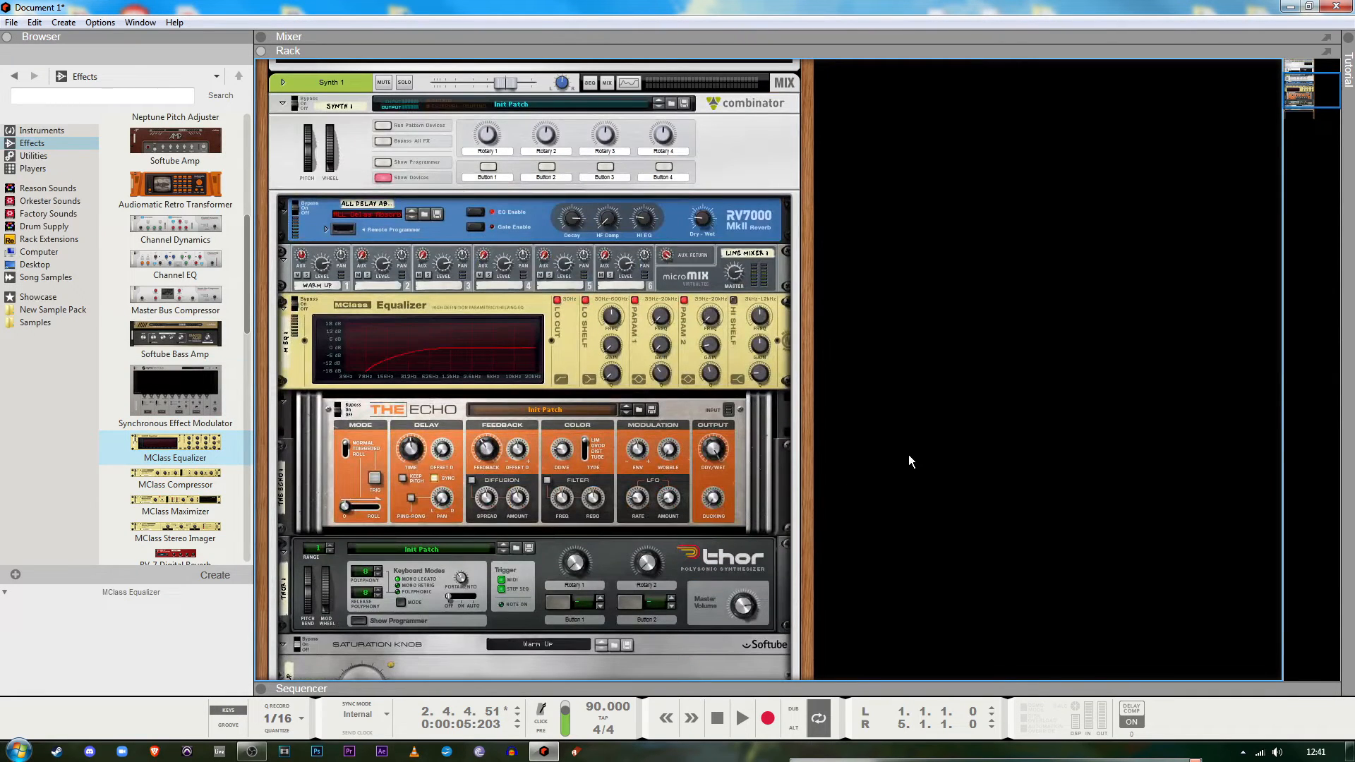
{"action": "scroll", "coordinate": [895, 477], "scroll_direction": "up", "scroll_amount": 6}
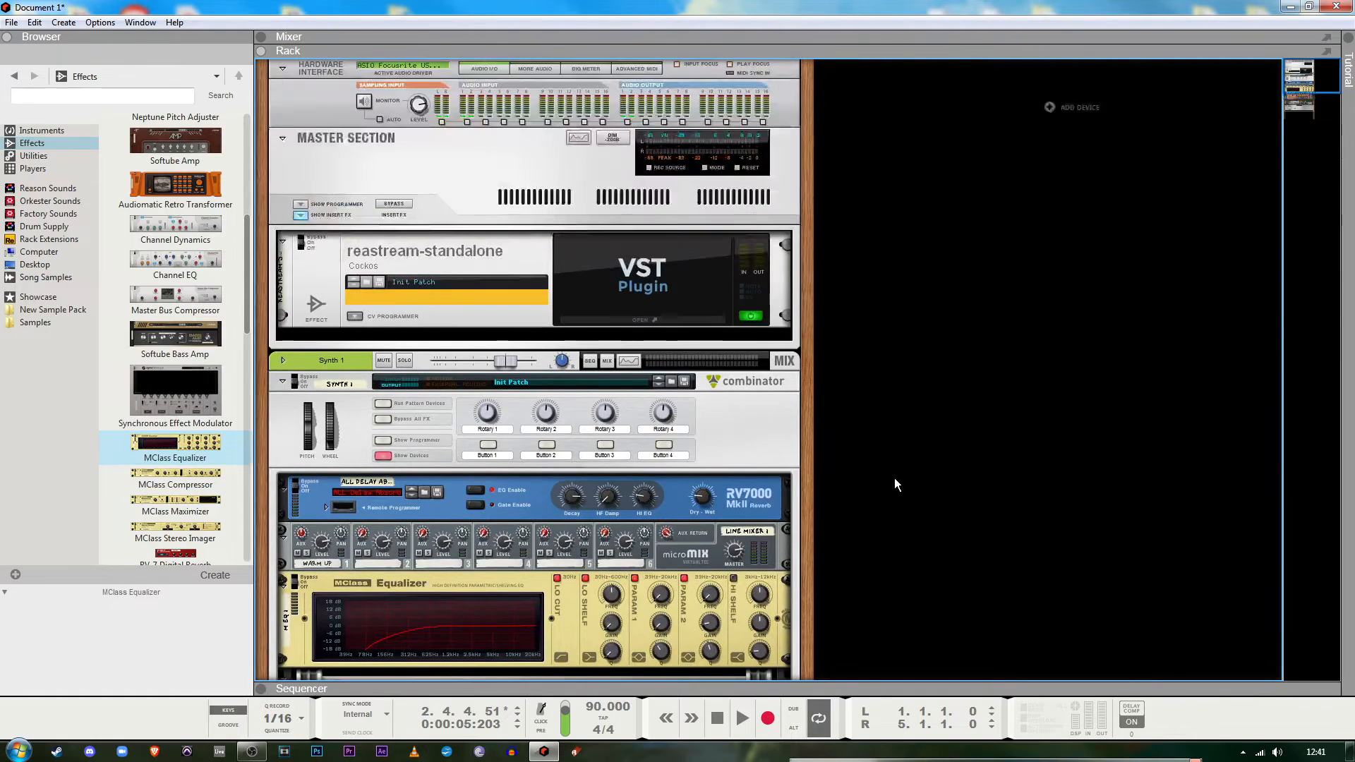
{"action": "scroll", "coordinate": [984, 485], "scroll_direction": "down", "scroll_amount": 8}
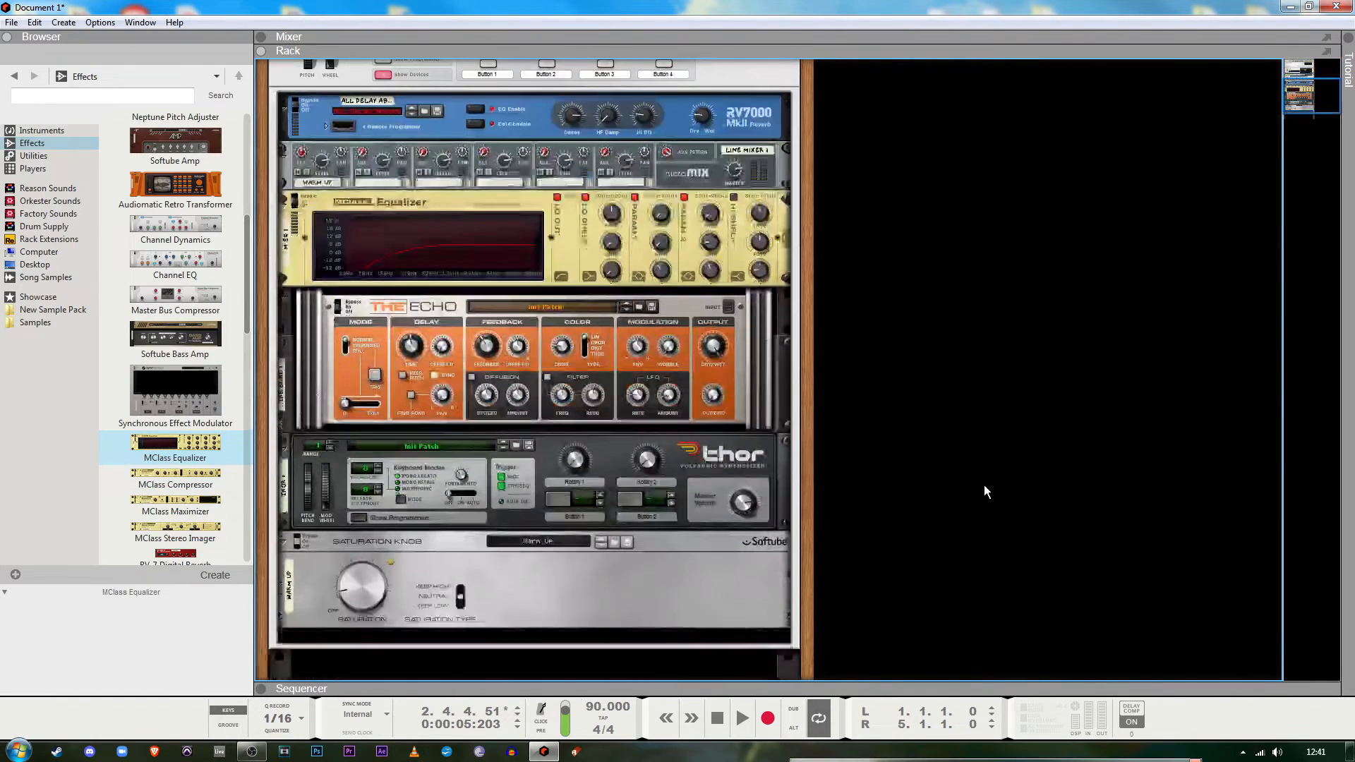
{"action": "left_click", "coordinate": [740, 462]}
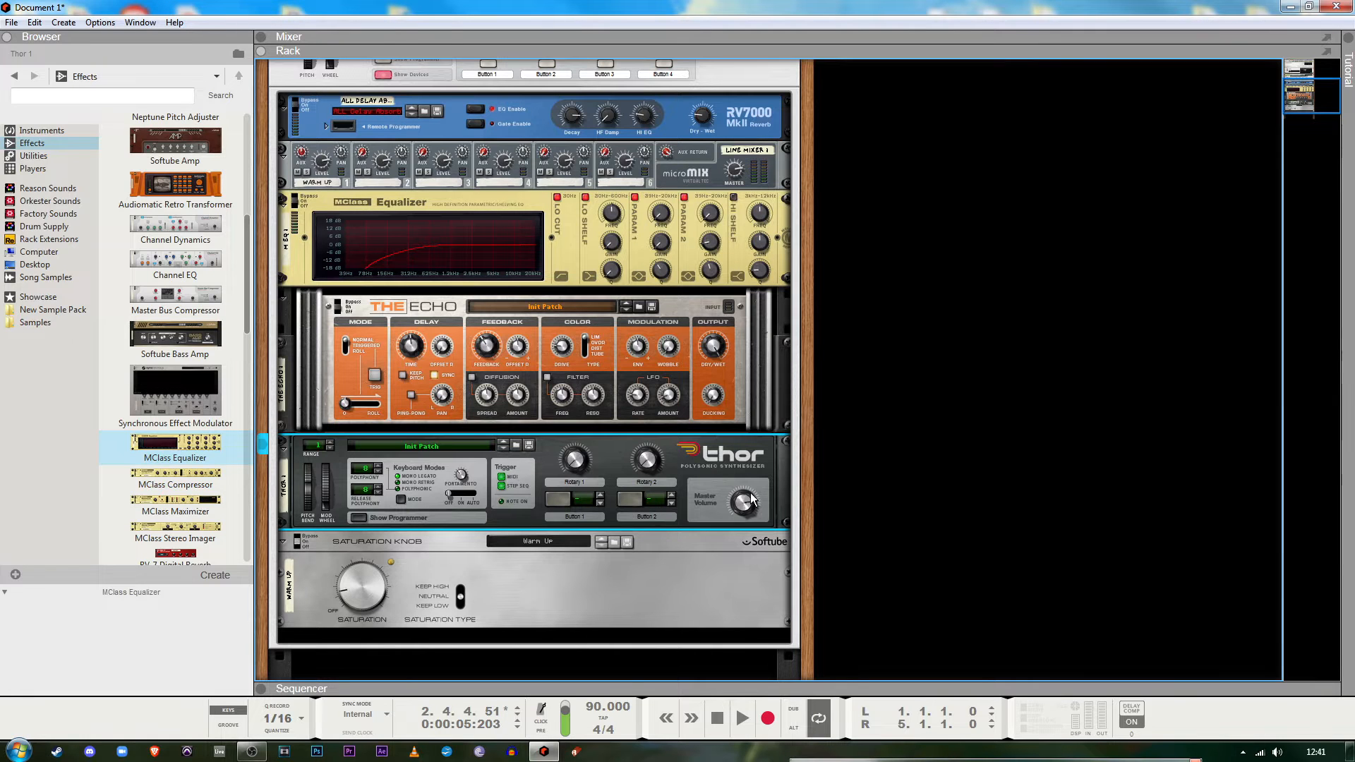
{"action": "scroll", "coordinate": [631, 506], "scroll_direction": "up", "scroll_amount": 3}
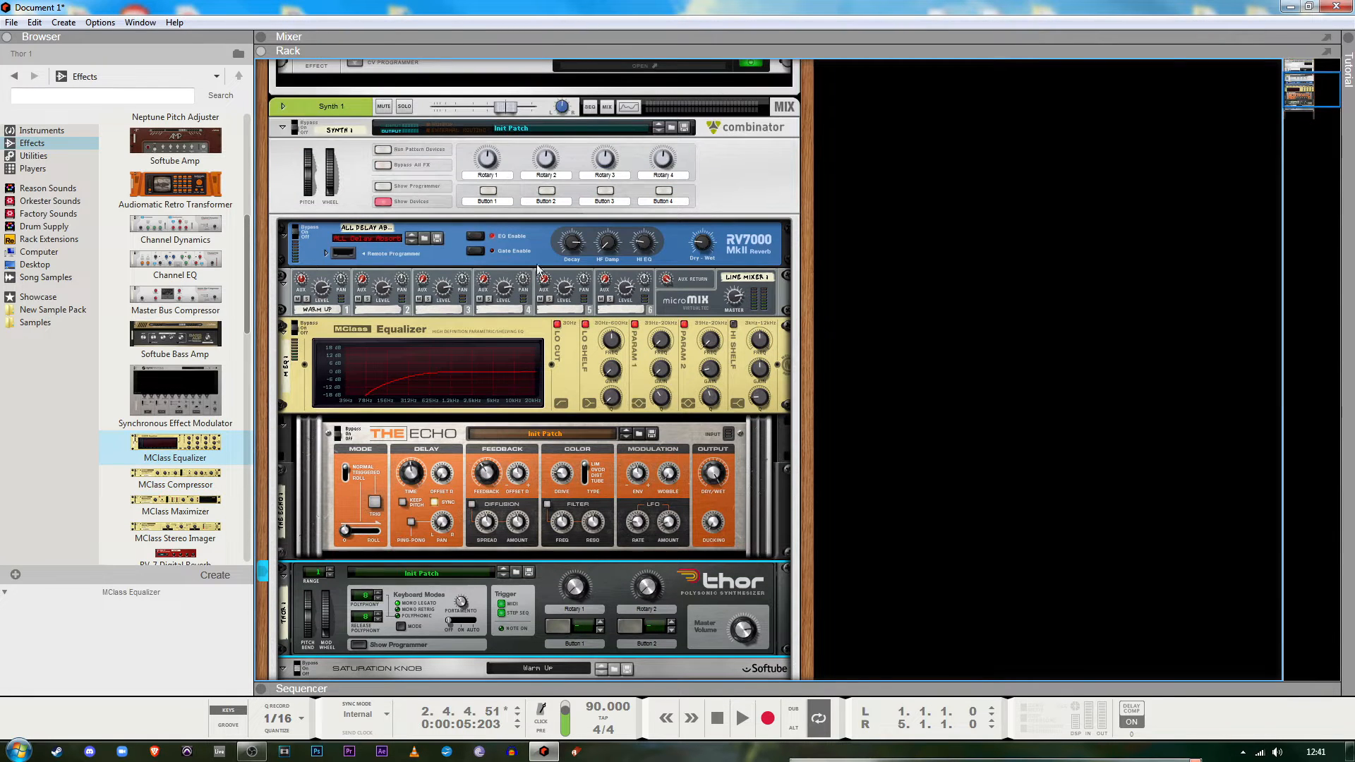
{"action": "scroll", "coordinate": [550, 437], "scroll_direction": "down", "scroll_amount": 4}
{"action": "scroll", "coordinate": [549, 514], "scroll_direction": "up", "scroll_amount": 1}
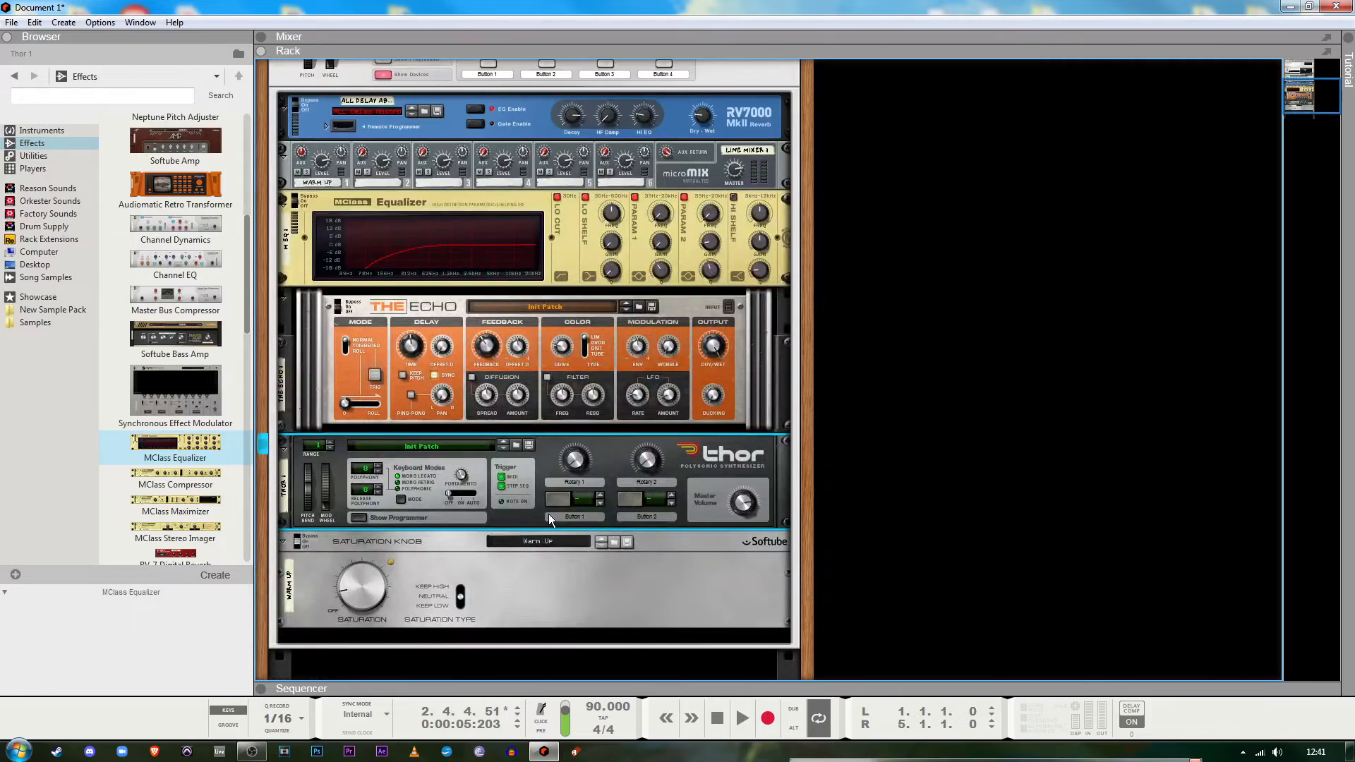
{"action": "left_click", "coordinate": [845, 481]}
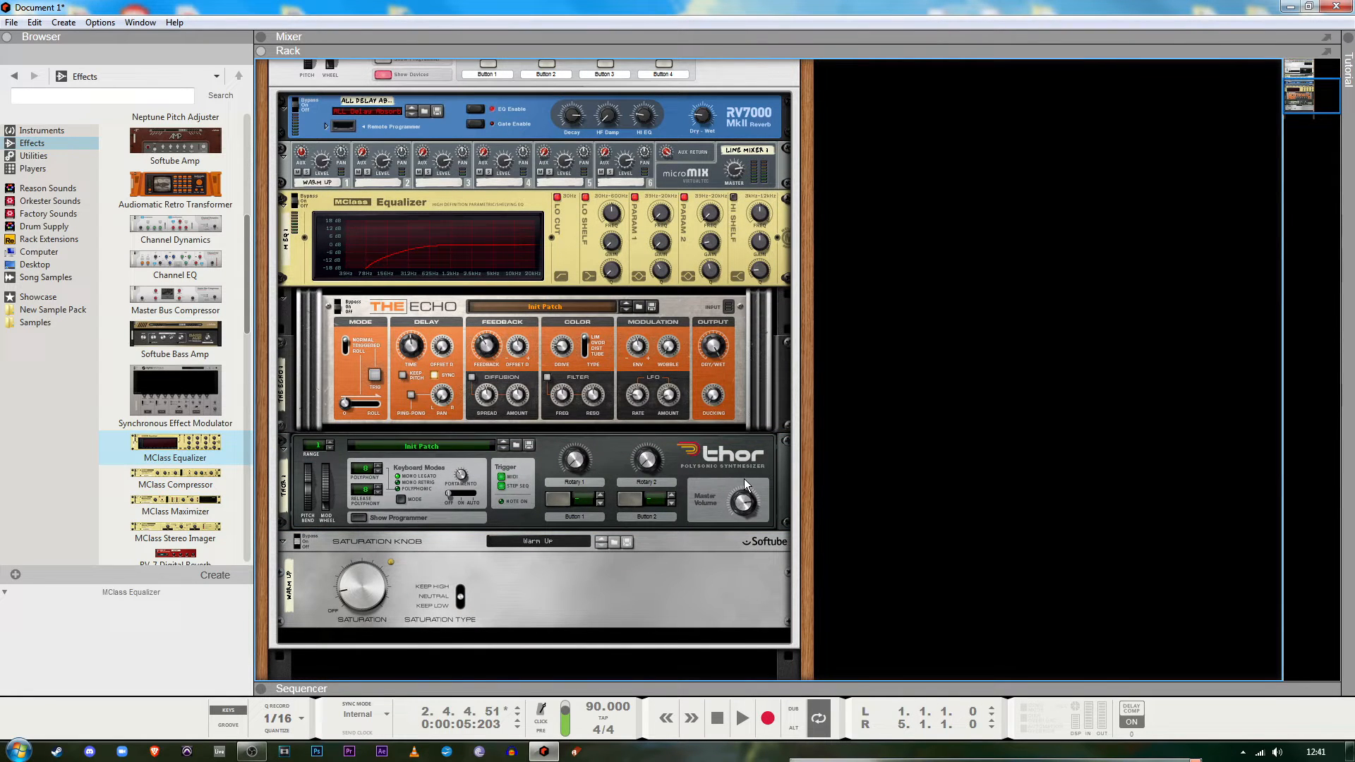
{"action": "scroll", "coordinate": [821, 476], "scroll_direction": "up", "scroll_amount": 5}
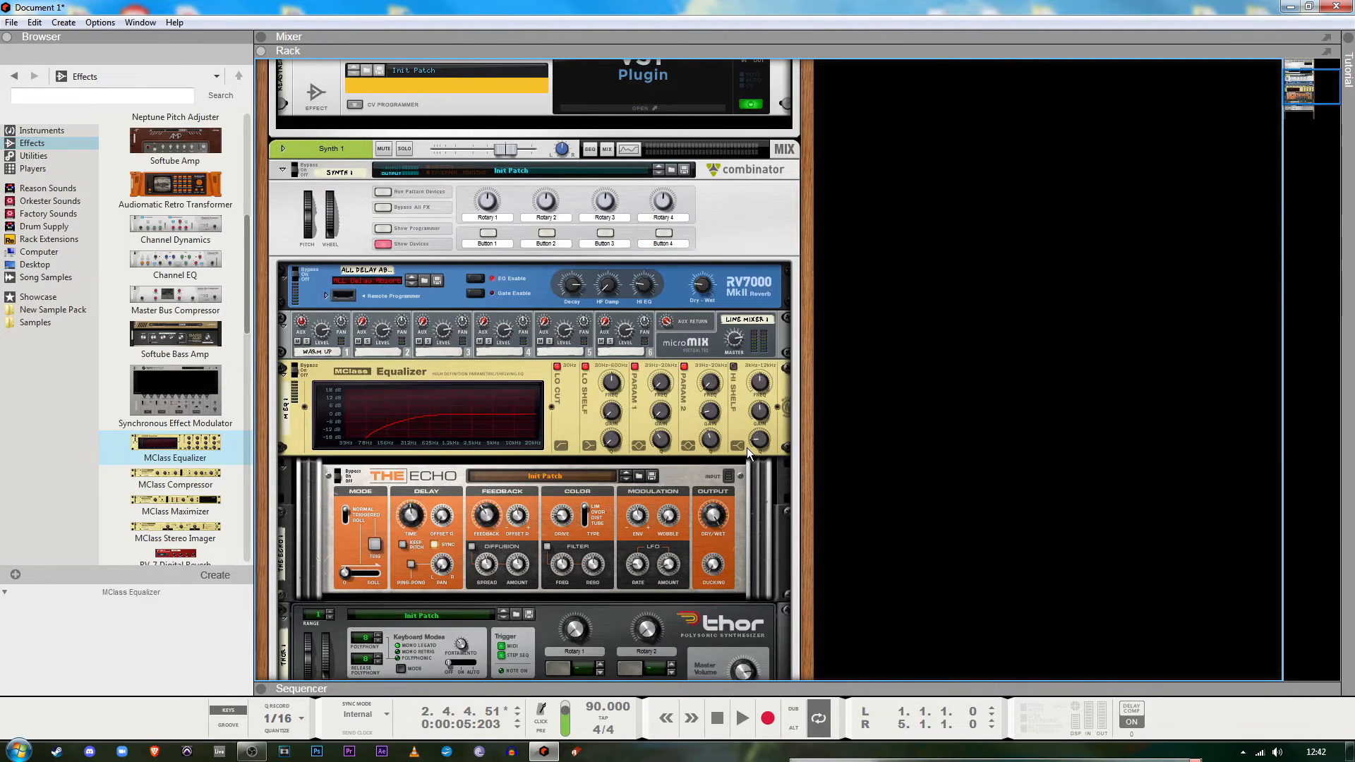
{"action": "scroll", "coordinate": [747, 447], "scroll_direction": "down", "scroll_amount": 8}
Add an MClass Compressor between the RV7000 and the line mixer in the Combinator and show the back of the rack
{"action": "scroll", "coordinate": [836, 338], "scroll_direction": "up", "scroll_amount": 10}
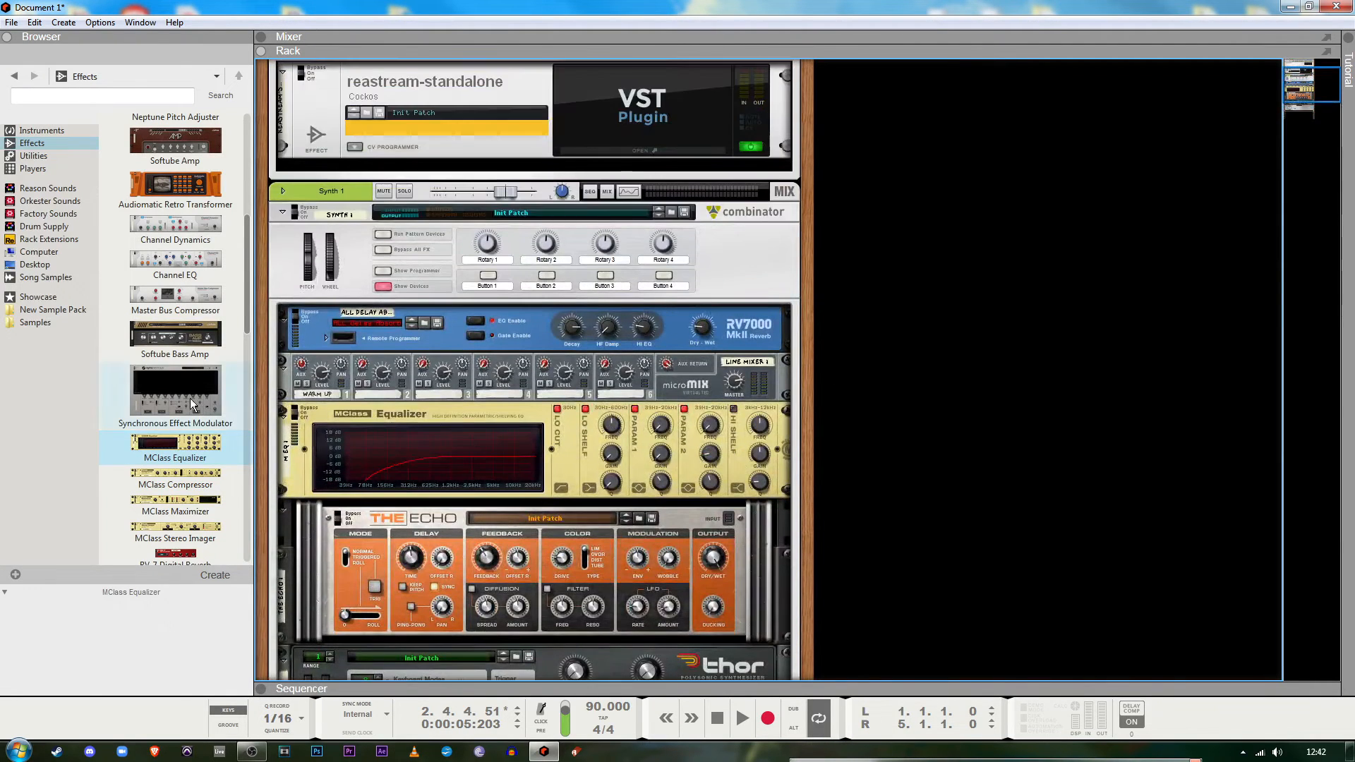
{"action": "left_click_drag", "start_coordinate": [175, 475], "coordinate": [463, 382]}
{"action": "key", "text": "Tab"}
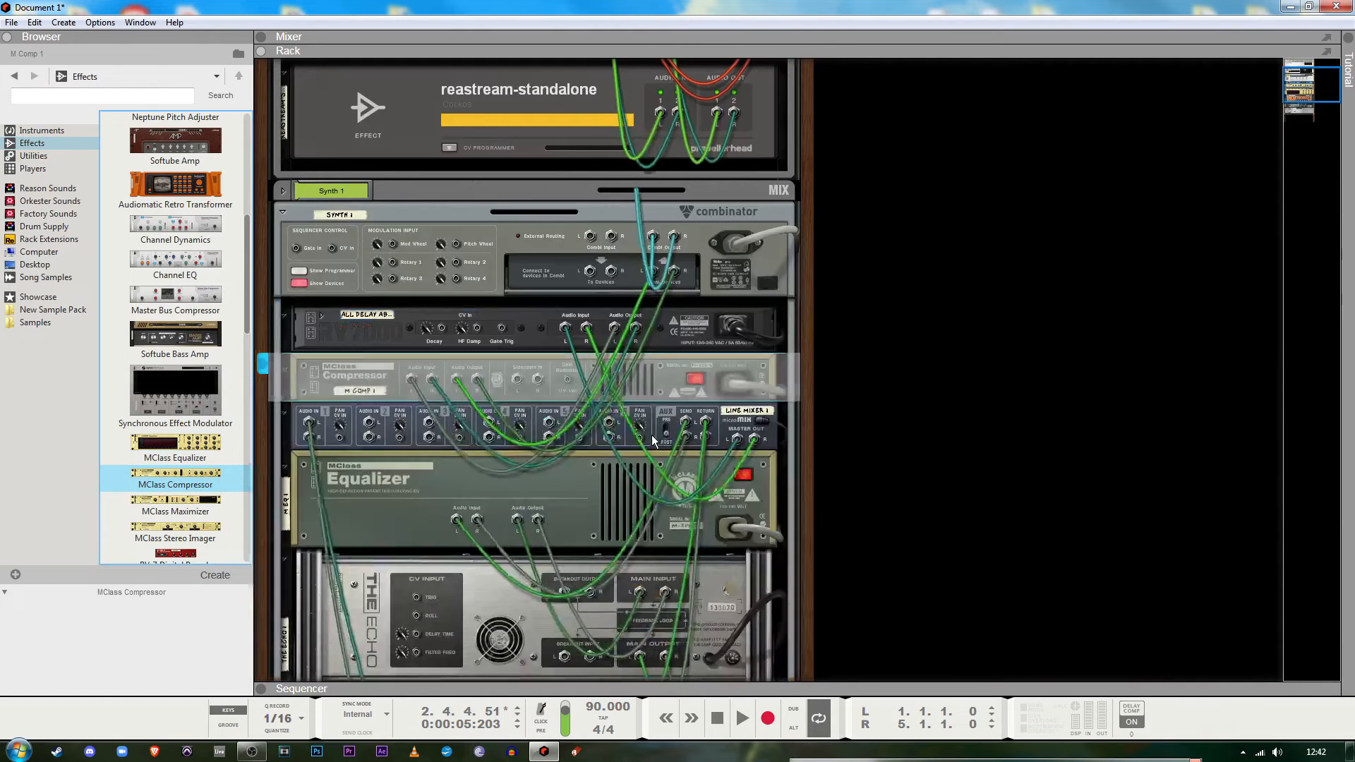
Move the MClass Compressor above the RV7000 in the Combinator and check the cable routing between the two devices
{"action": "key", "text": "Tab"}
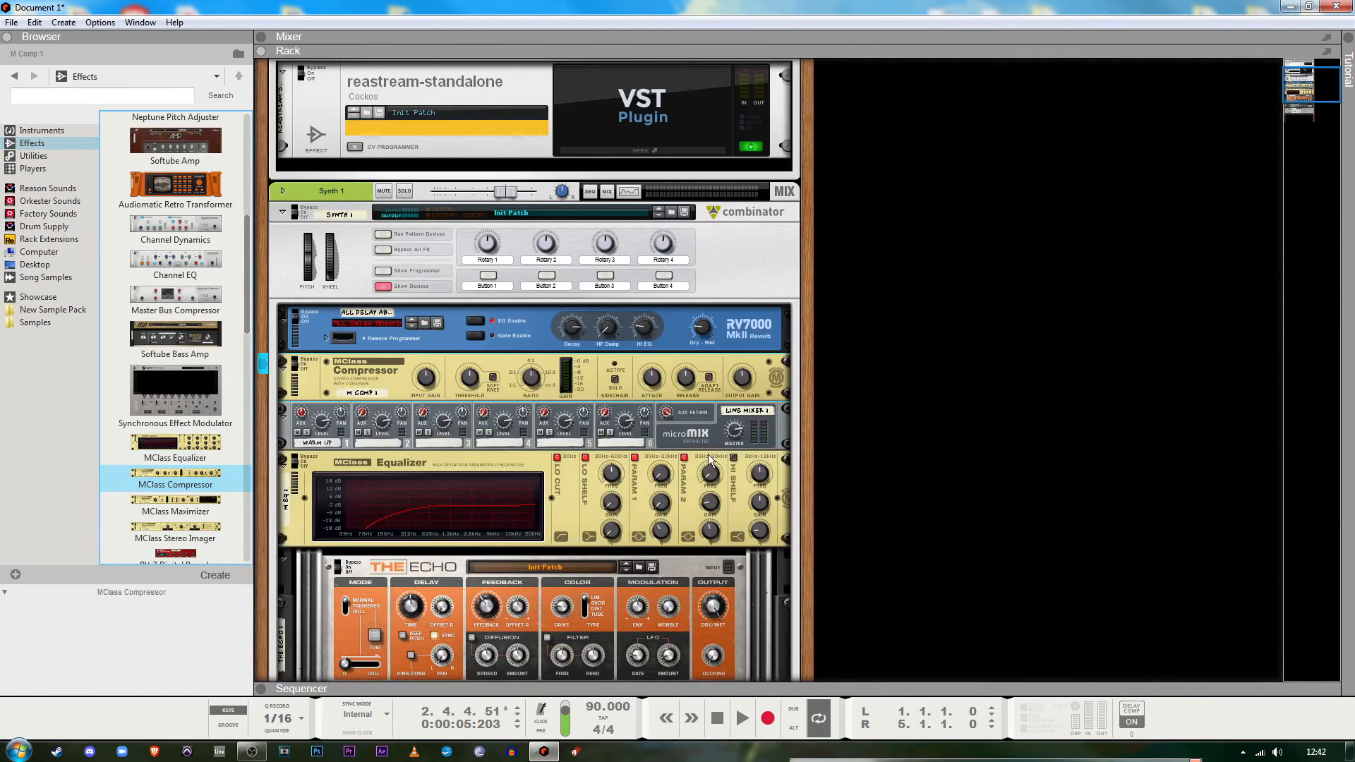
{"action": "left_click", "coordinate": [343, 366]}
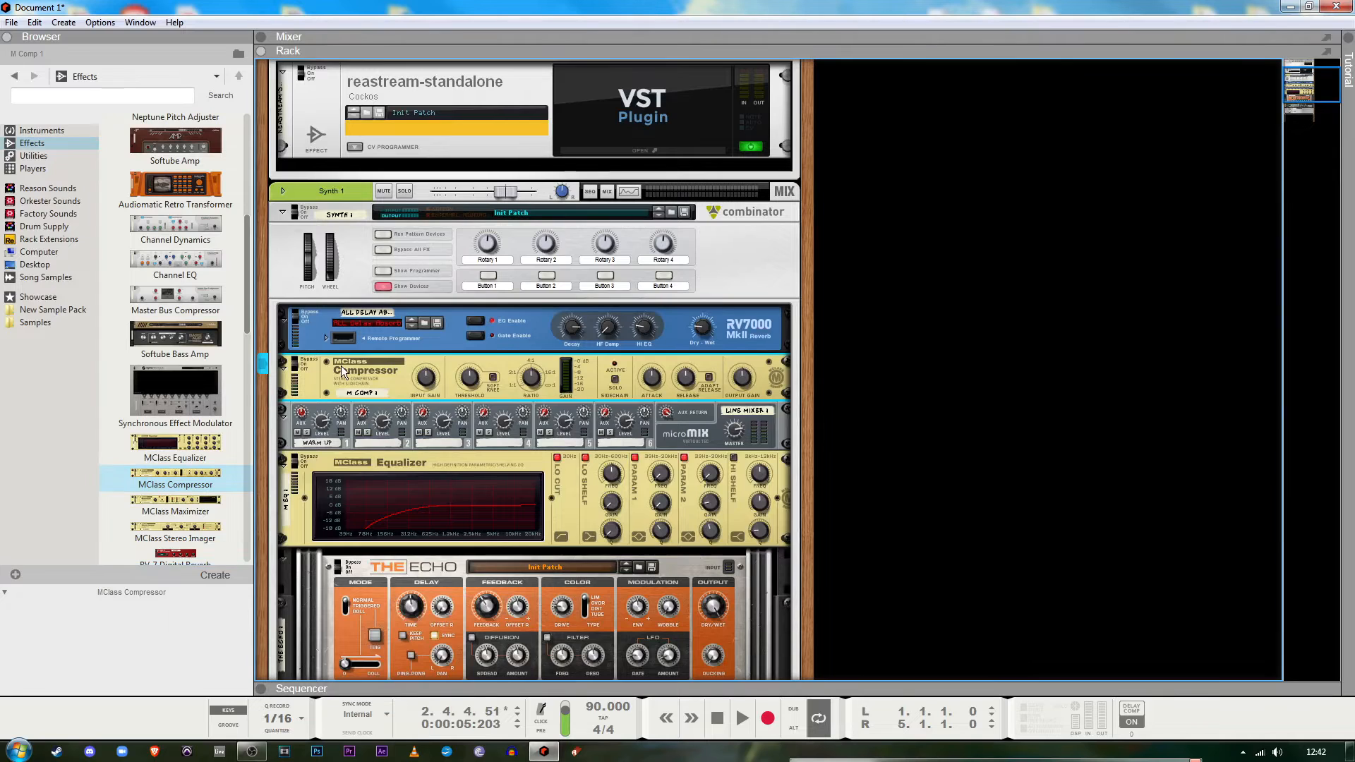
{"action": "key", "text": "Tab"}
{"action": "left_click_drag", "start_coordinate": [367, 386], "coordinate": [370, 325]}
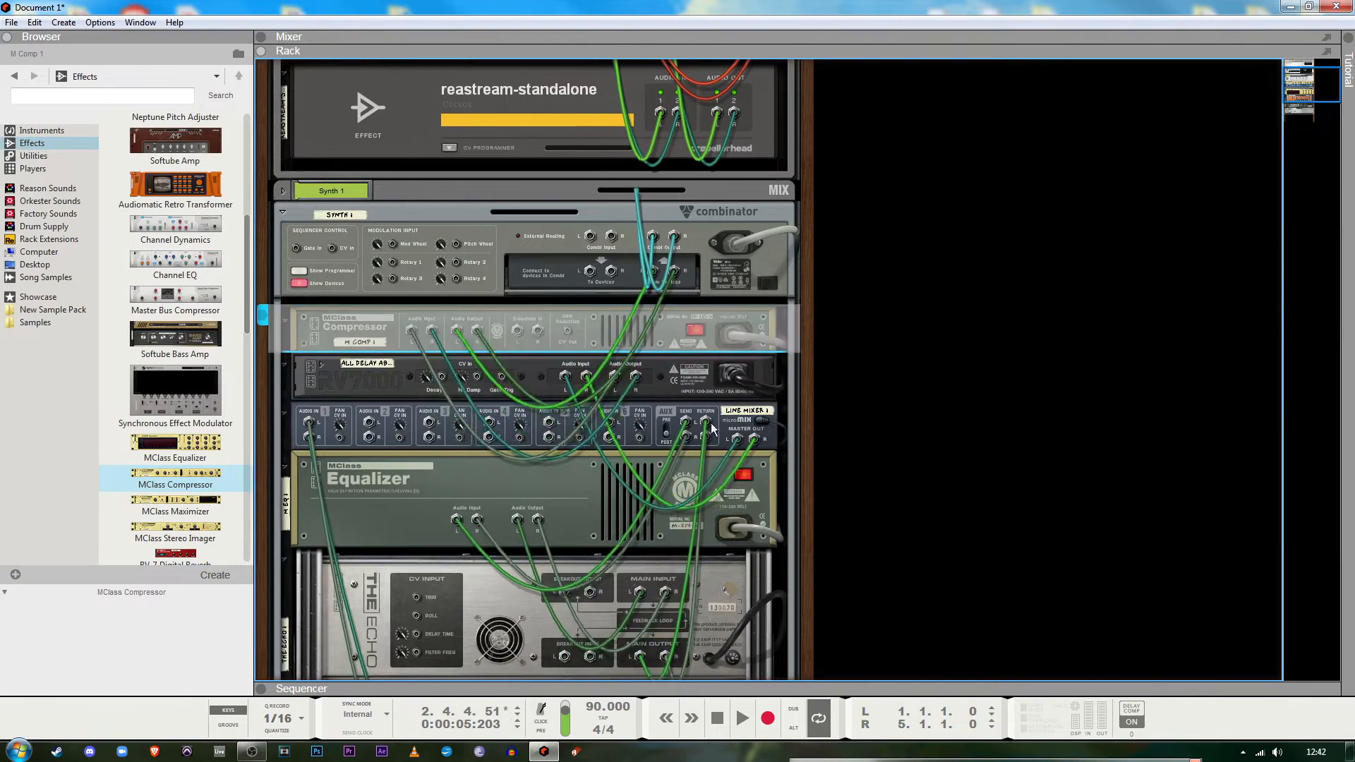
{"action": "left_click", "coordinate": [317, 366]}
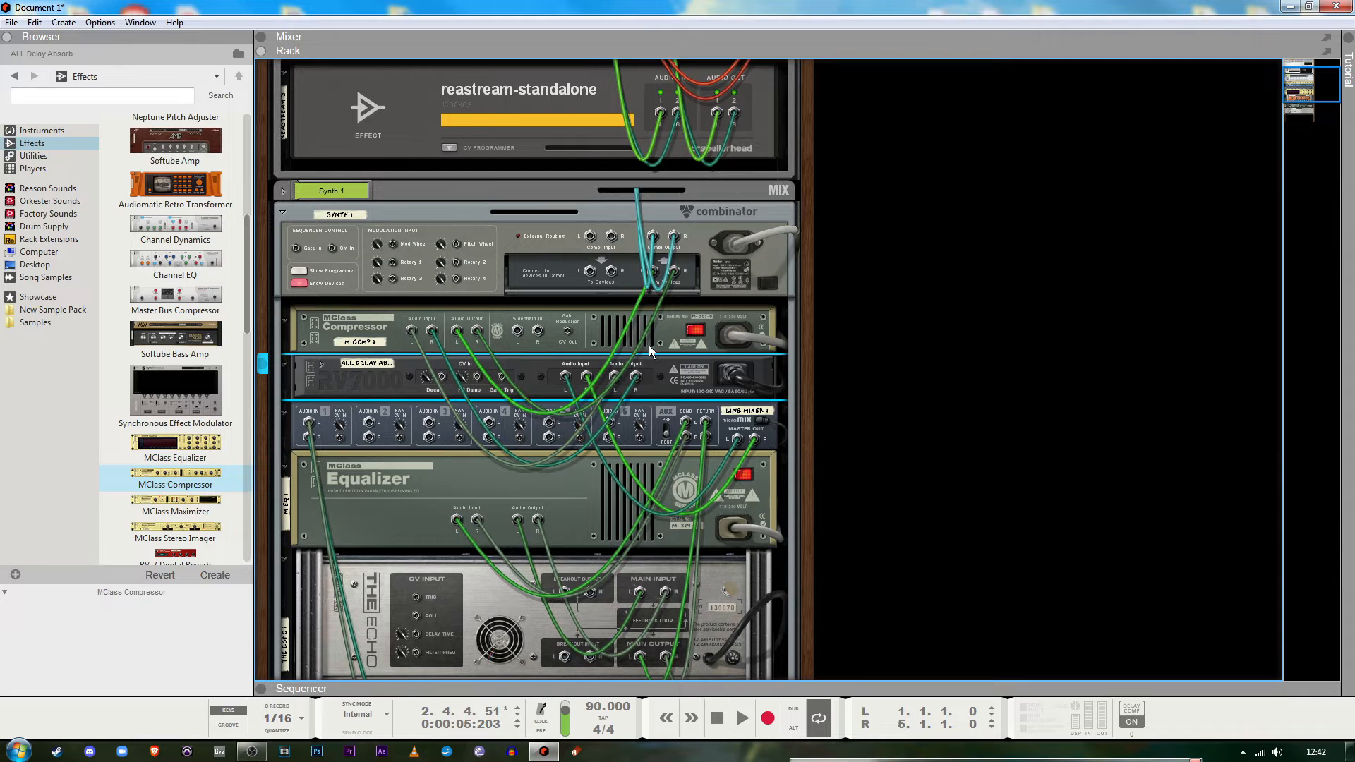
Return to the front of the rack and enable Soft Knee and Adapt Release on the MClass Compressor above the RV7000
{"action": "left_click", "coordinate": [603, 322]}
{"action": "key", "text": "Tab"}
{"action": "left_click", "coordinate": [493, 329]}
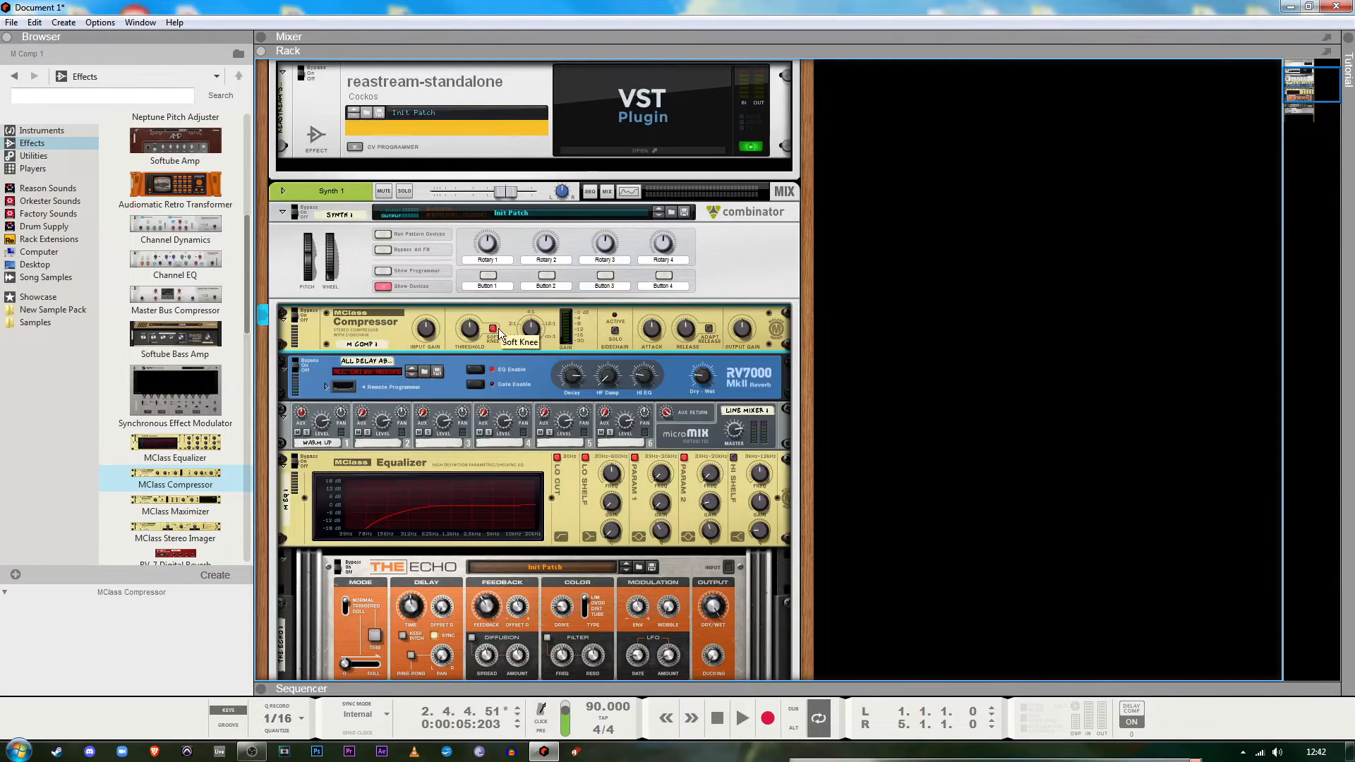
{"action": "left_click", "coordinate": [708, 330]}
Add a second MClass Compressor below the Saturation Knob, with Soft Knee and Adapt Release enabled
{"action": "scroll", "coordinate": [562, 486], "scroll_direction": "down", "scroll_amount": 5}
{"action": "left_click_drag", "start_coordinate": [169, 480], "coordinate": [547, 548]}
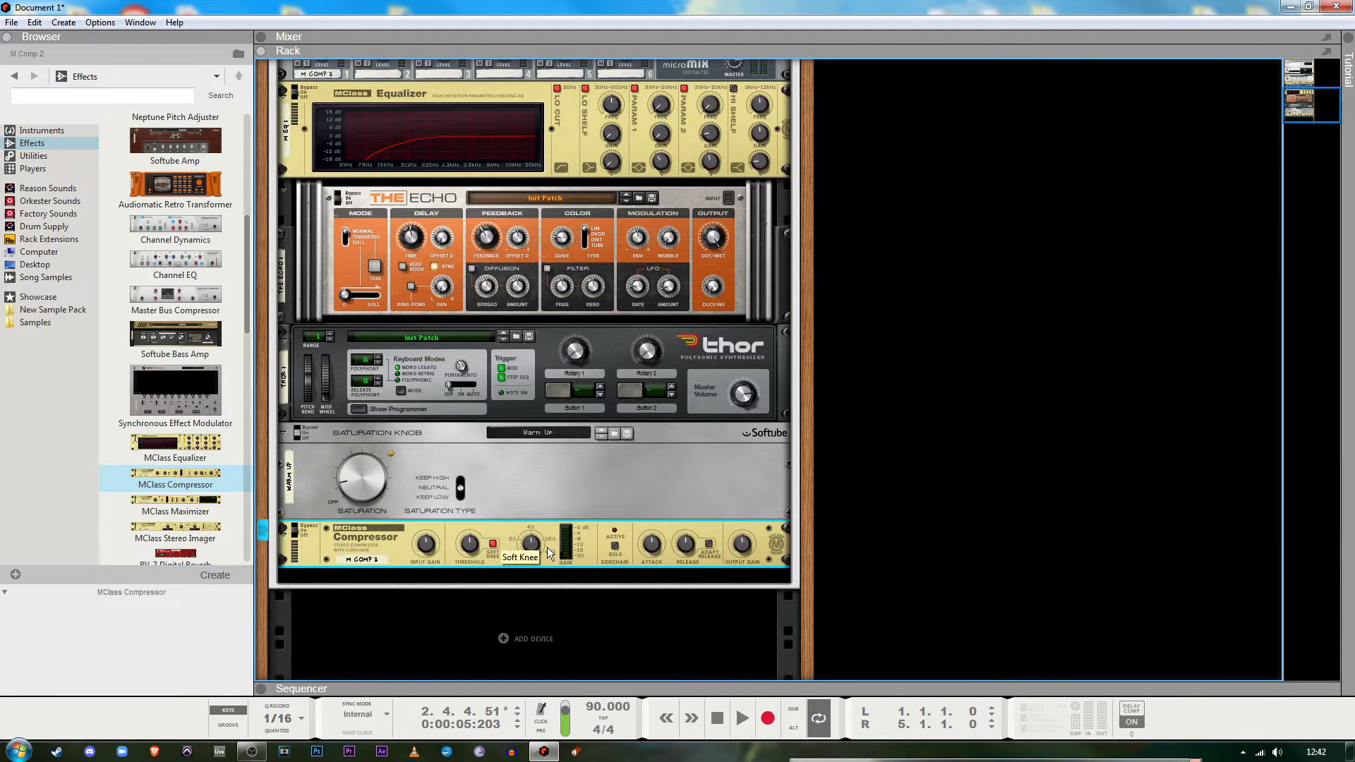
{"action": "double_click", "coordinate": [612, 685]}
Play the pattern and compare the meters of the compressor below the Saturation Knob with those of the upper devices
{"action": "key", "text": "space"}
{"action": "left_click_drag", "start_coordinate": [559, 465], "coordinate": [567, 621]}
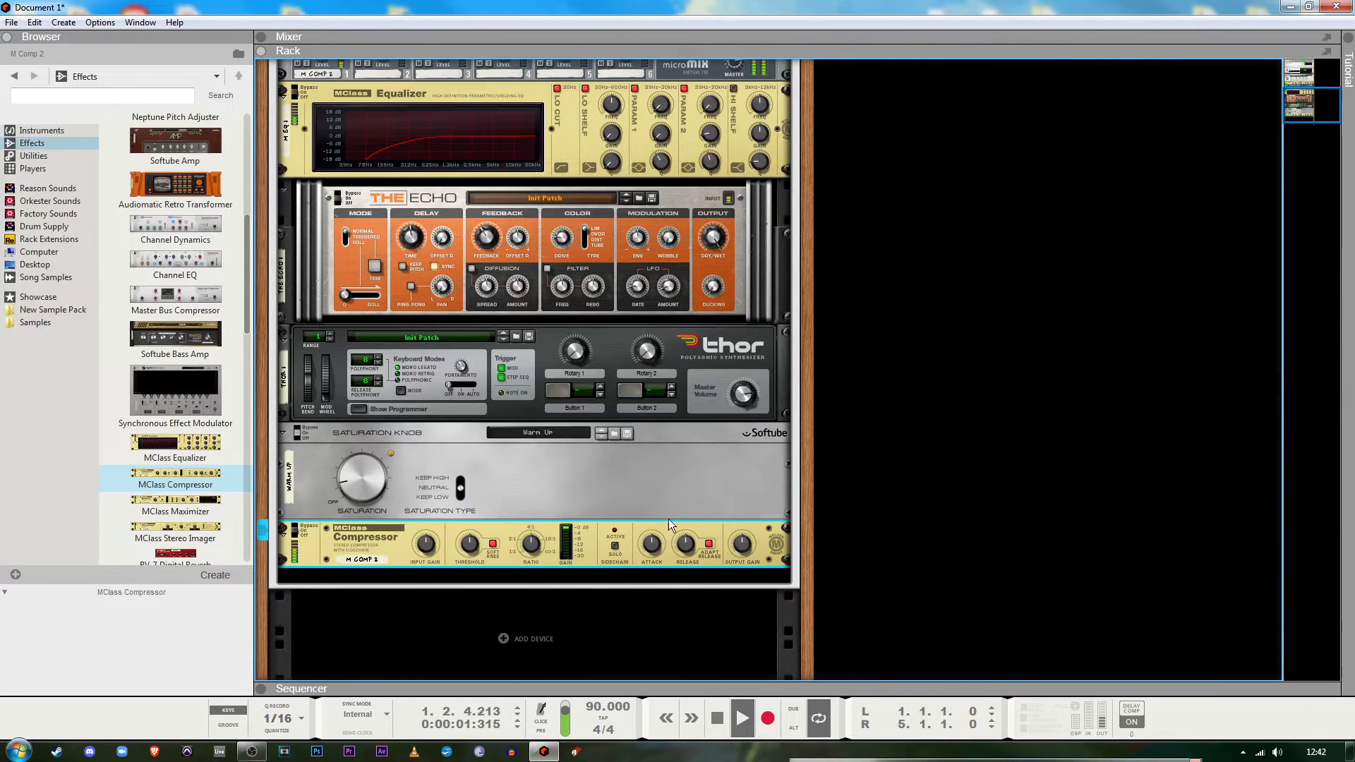
{"action": "scroll", "coordinate": [570, 527], "scroll_direction": "up", "scroll_amount": 7}
{"action": "scroll", "coordinate": [571, 527], "scroll_direction": "down", "scroll_amount": 6}
{"action": "scroll", "coordinate": [570, 534], "scroll_direction": "down", "scroll_amount": 2}
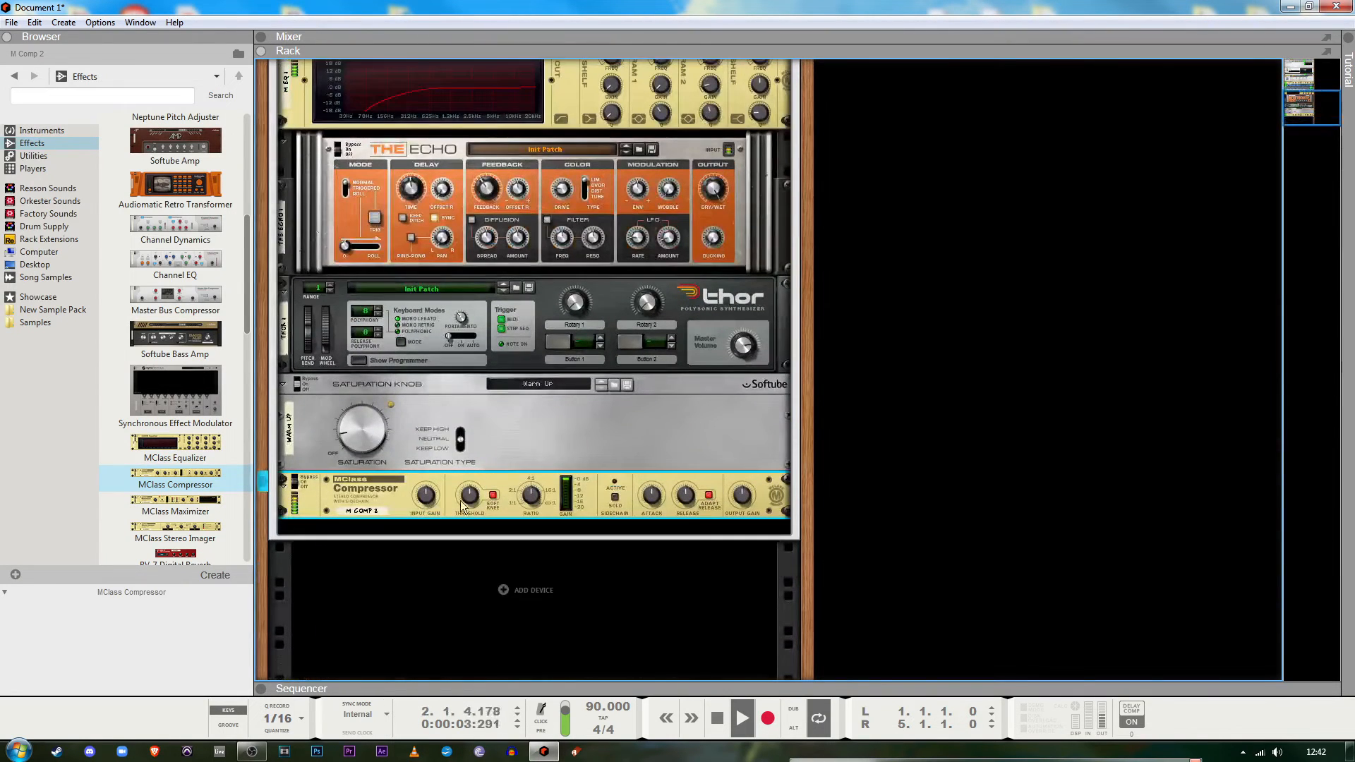
{"action": "scroll", "coordinate": [690, 543], "scroll_direction": "up", "scroll_amount": 6}
{"action": "scroll", "coordinate": [690, 545], "scroll_direction": "up", "scroll_amount": 4}
{"action": "scroll", "coordinate": [646, 564], "scroll_direction": "down", "scroll_amount": 12}
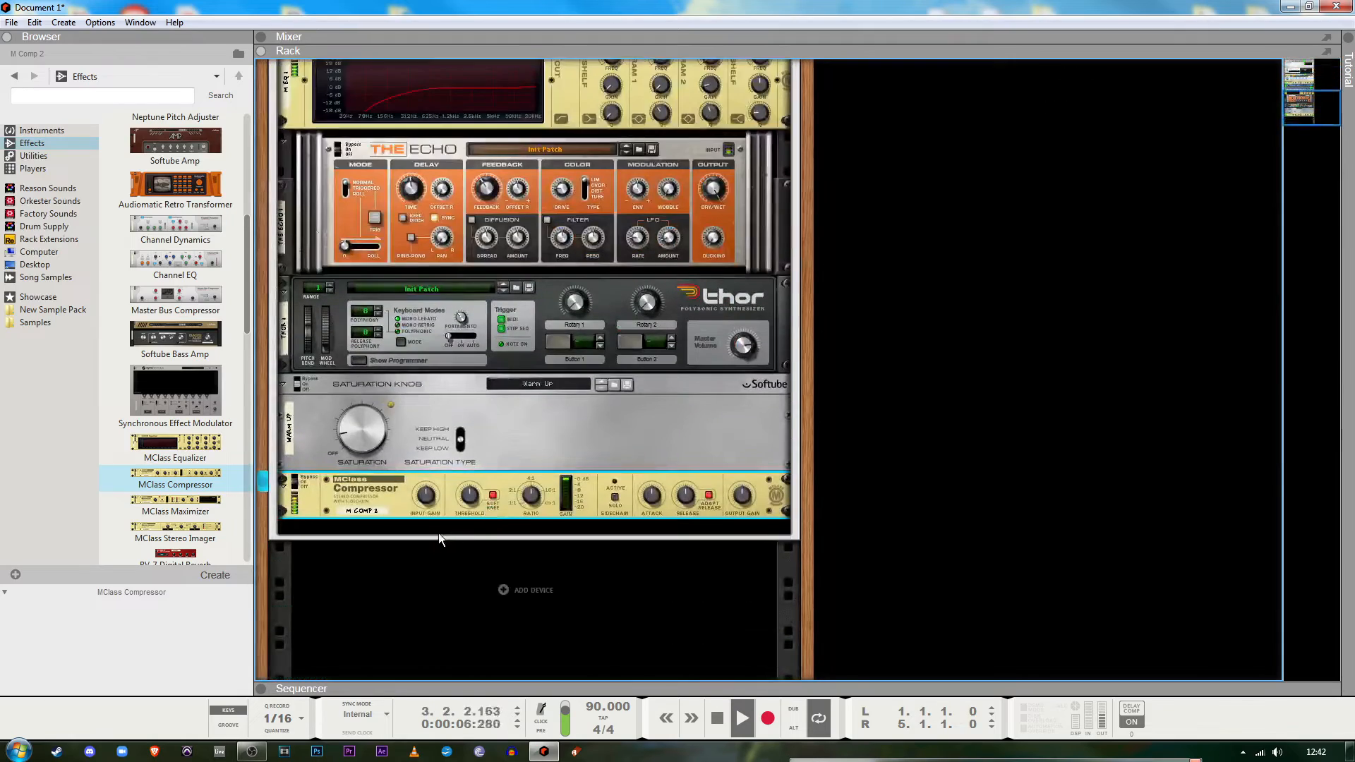
Show Thor's programmer, stop playback, load an Analog oscillator into the Osc 3 slot and route it to Filter 1
{"action": "left_click", "coordinate": [395, 360]}
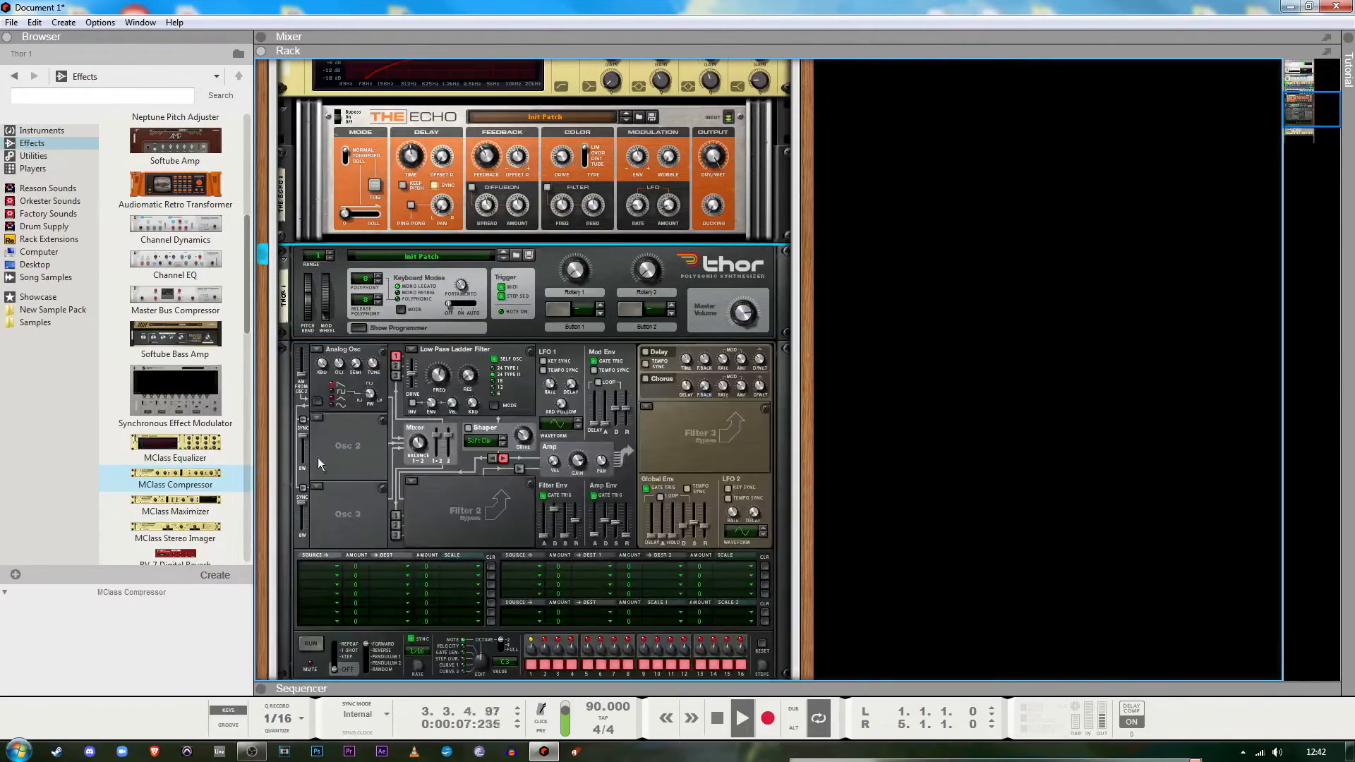
{"action": "scroll", "coordinate": [336, 481], "scroll_direction": "down", "scroll_amount": 4}
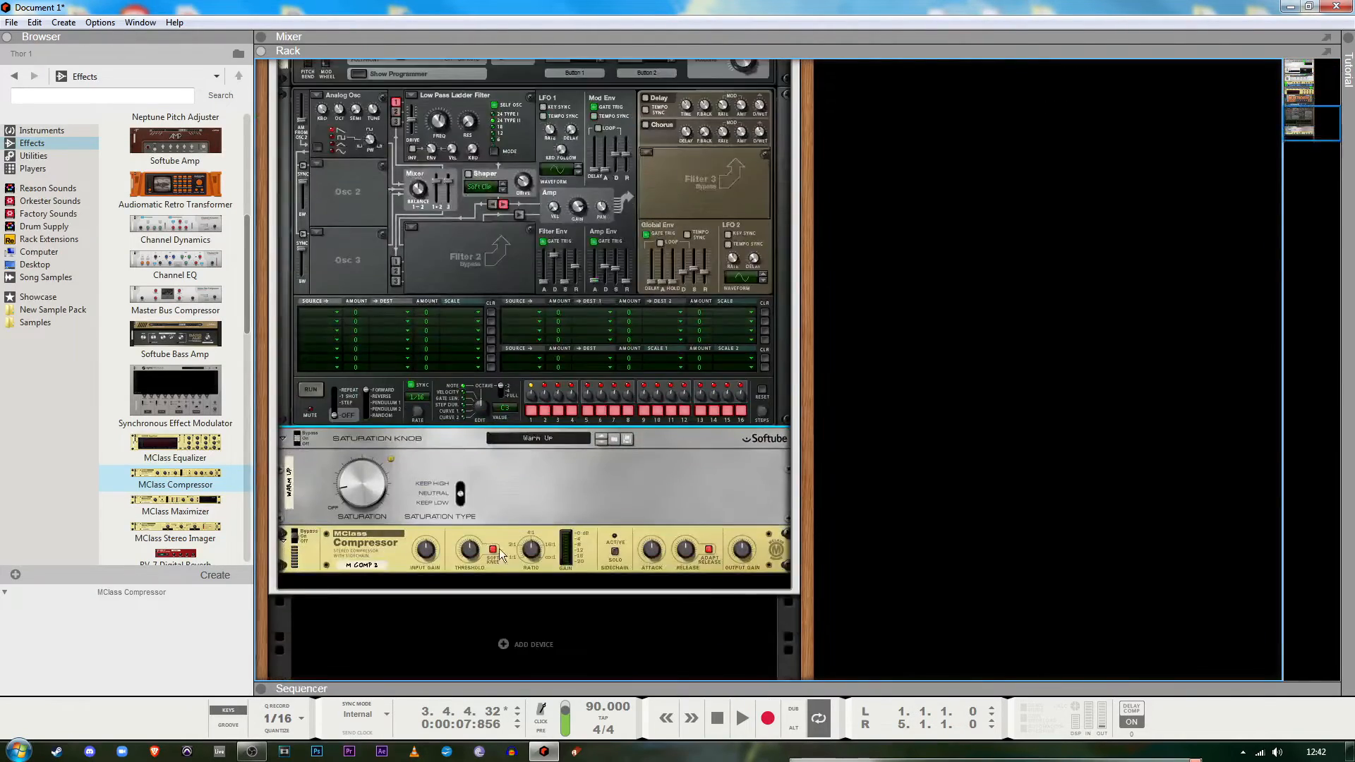
{"action": "scroll", "coordinate": [748, 548], "scroll_direction": "up", "scroll_amount": 11}
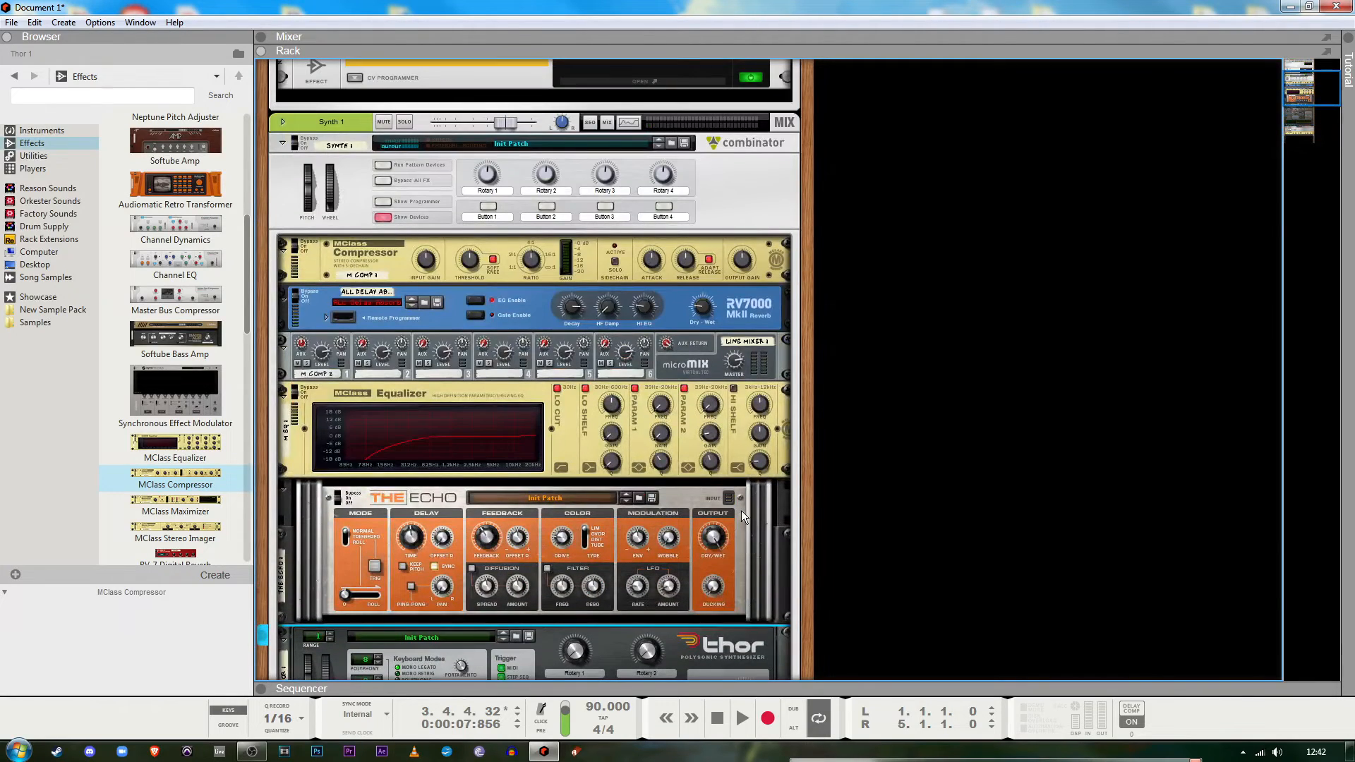
{"action": "scroll", "coordinate": [743, 506], "scroll_direction": "down", "scroll_amount": 6}
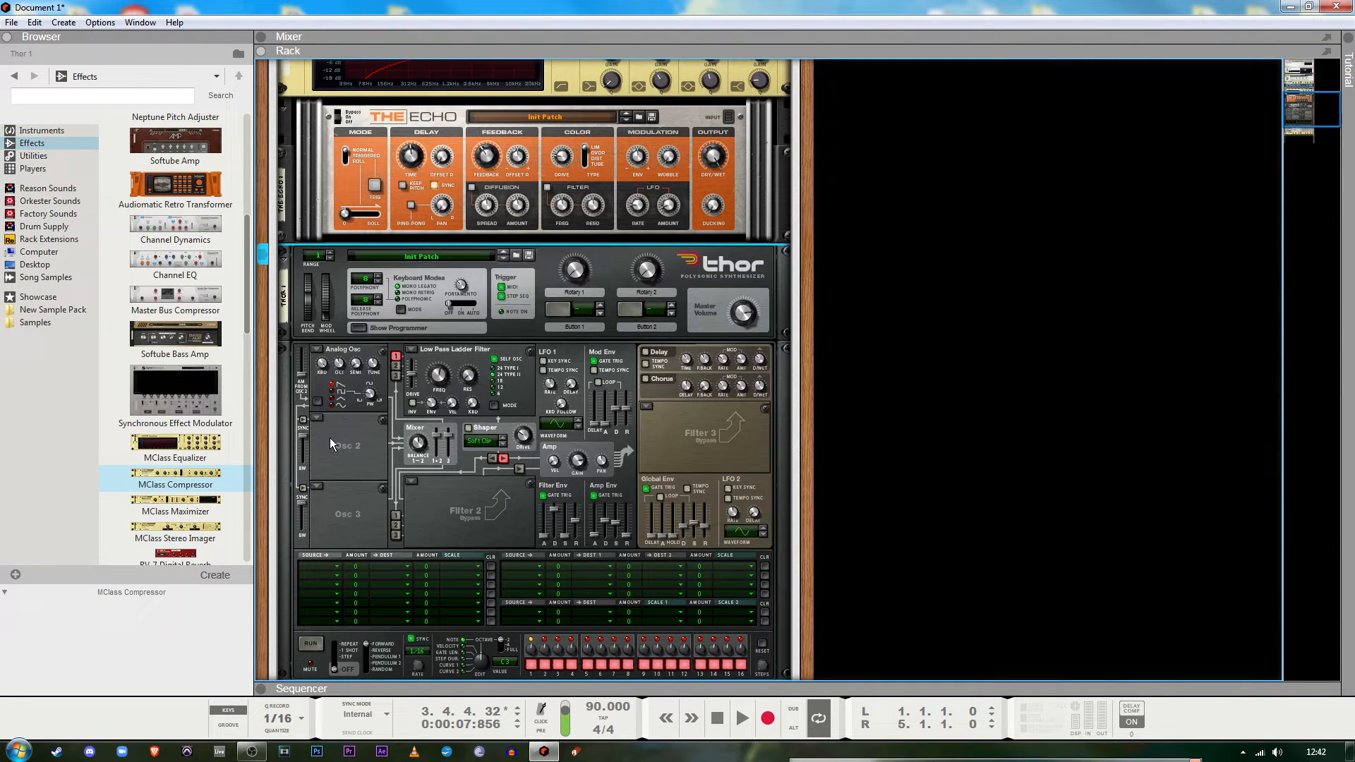
{"action": "left_click", "coordinate": [332, 496]}
{"action": "left_click", "coordinate": [371, 503]}
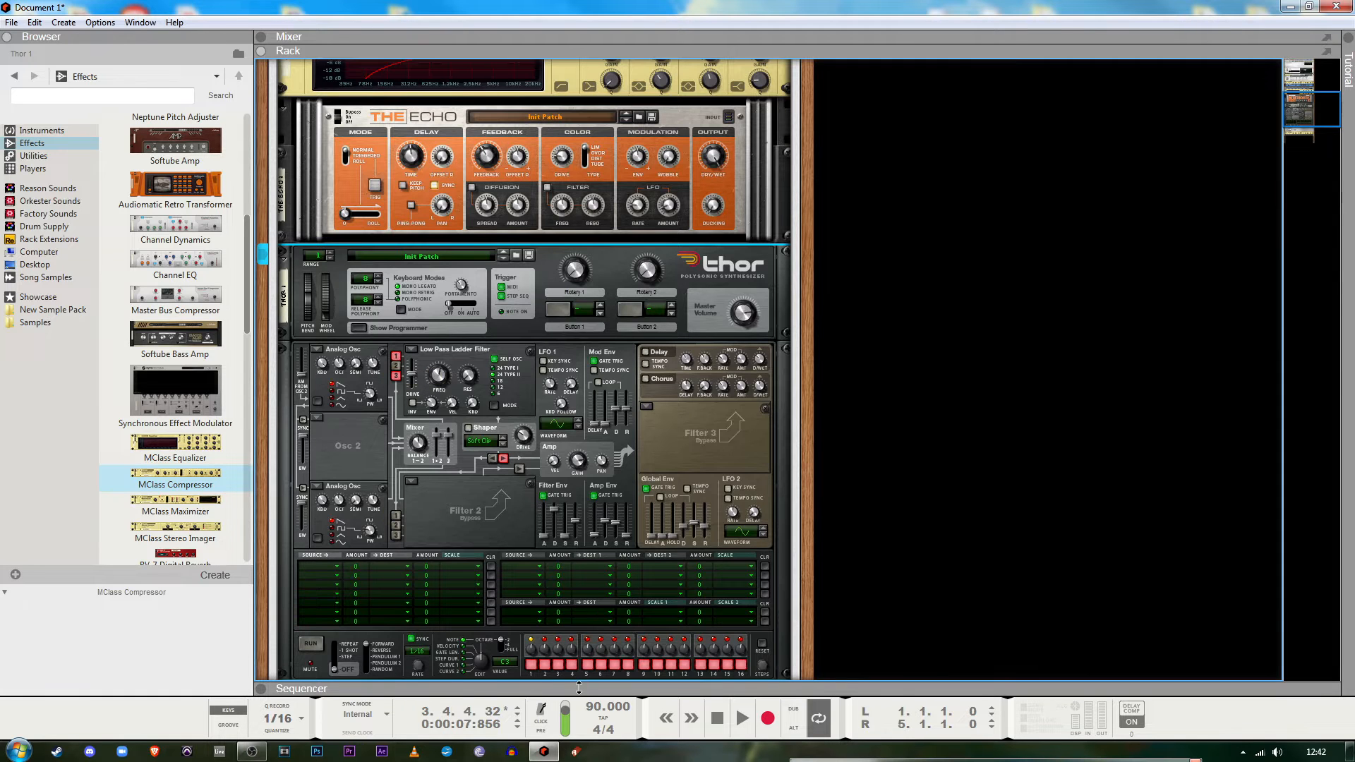
Play the pattern from the start, watch the gain meter of the compressor below the Saturation Knob, and stop playback
{"action": "key", "text": "F7"}
{"action": "key", "text": "shift+Return"}
{"action": "key", "text": "space"}
{"action": "key", "text": "F7"}
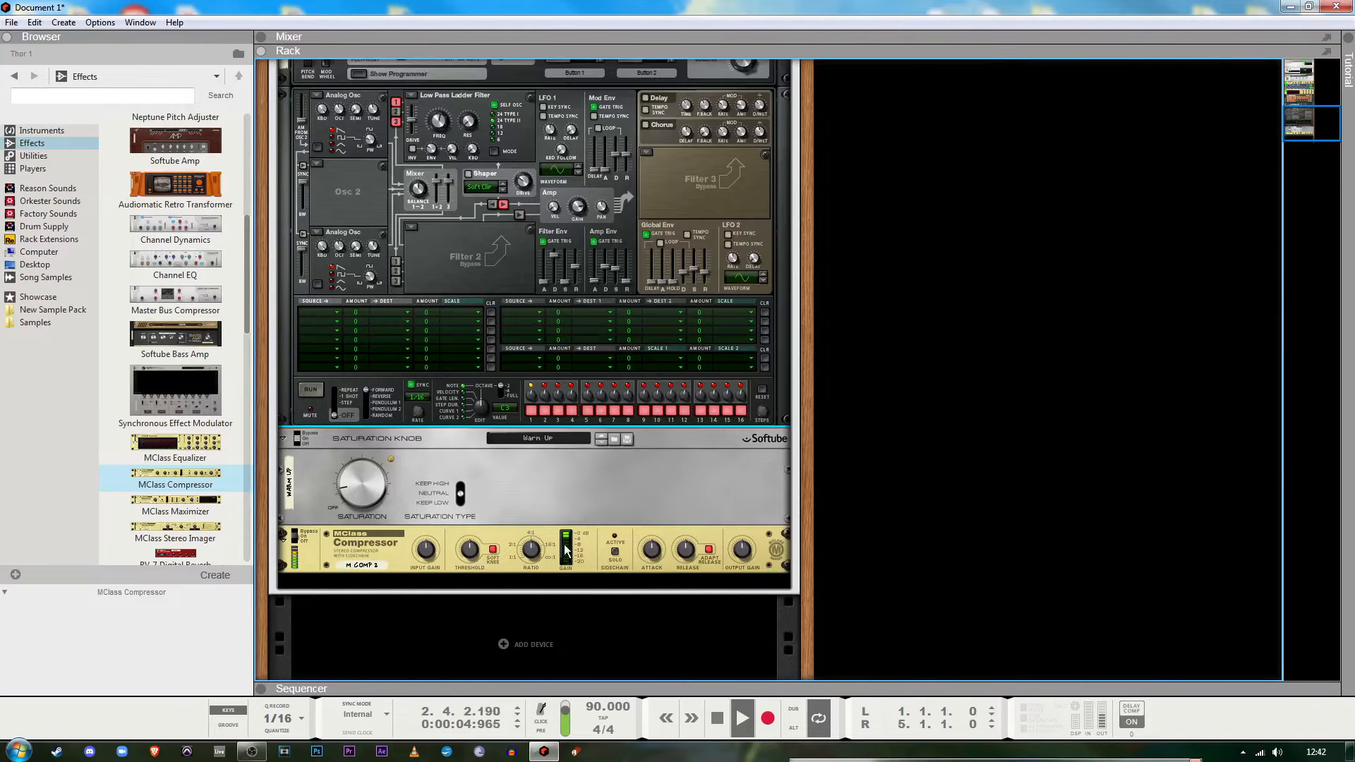
{"action": "key", "text": "space"}
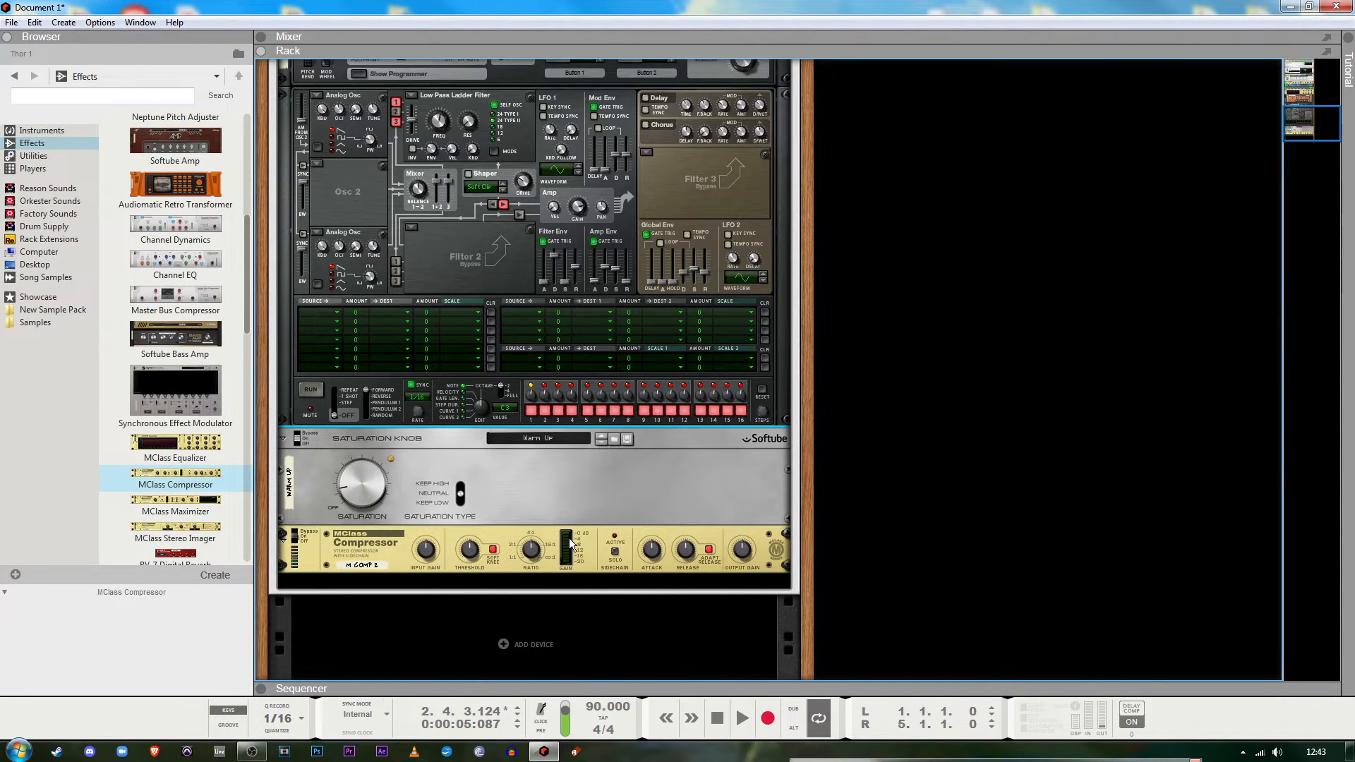
Play the pattern again, examine the levels from the Master Section through the Combinator devices down to Thor, and stop playback
{"action": "scroll", "coordinate": [565, 552], "scroll_direction": "up", "scroll_amount": 15}
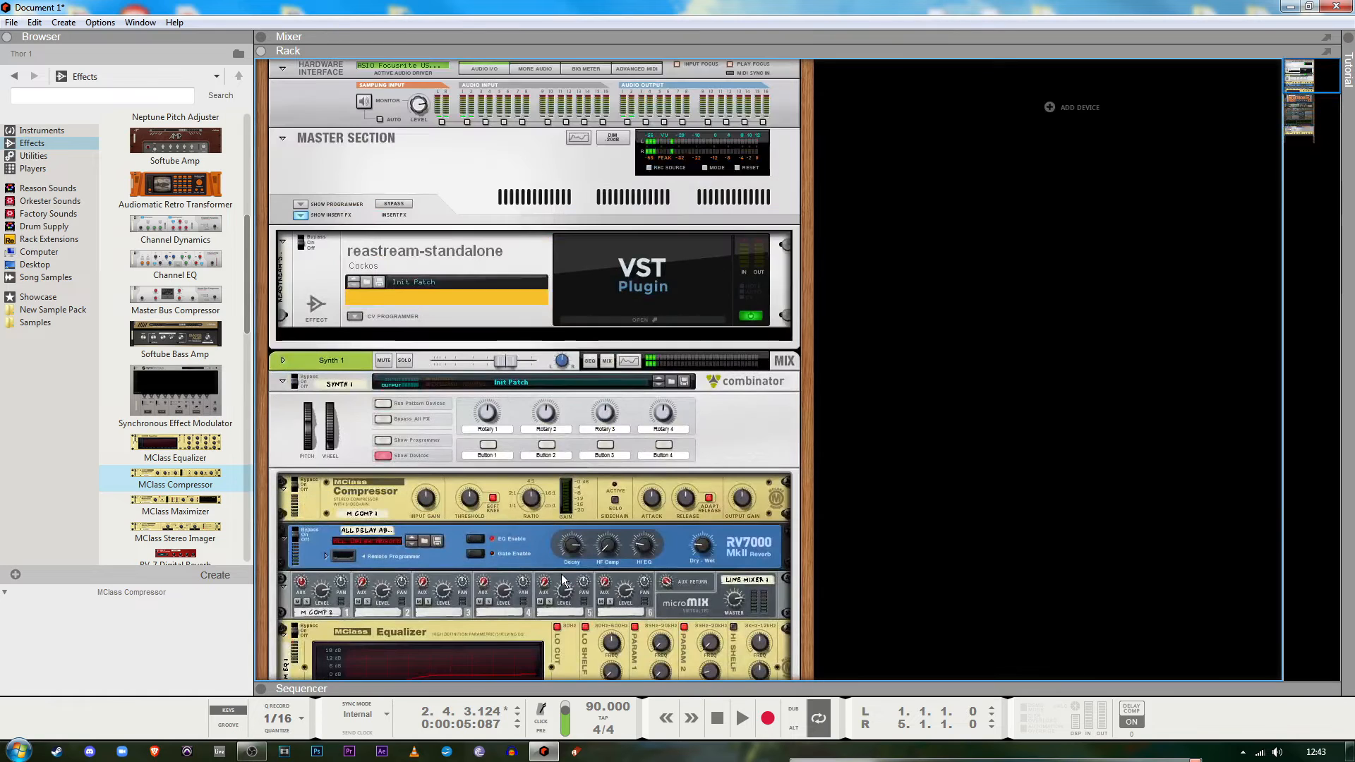
{"action": "key", "text": "space"}
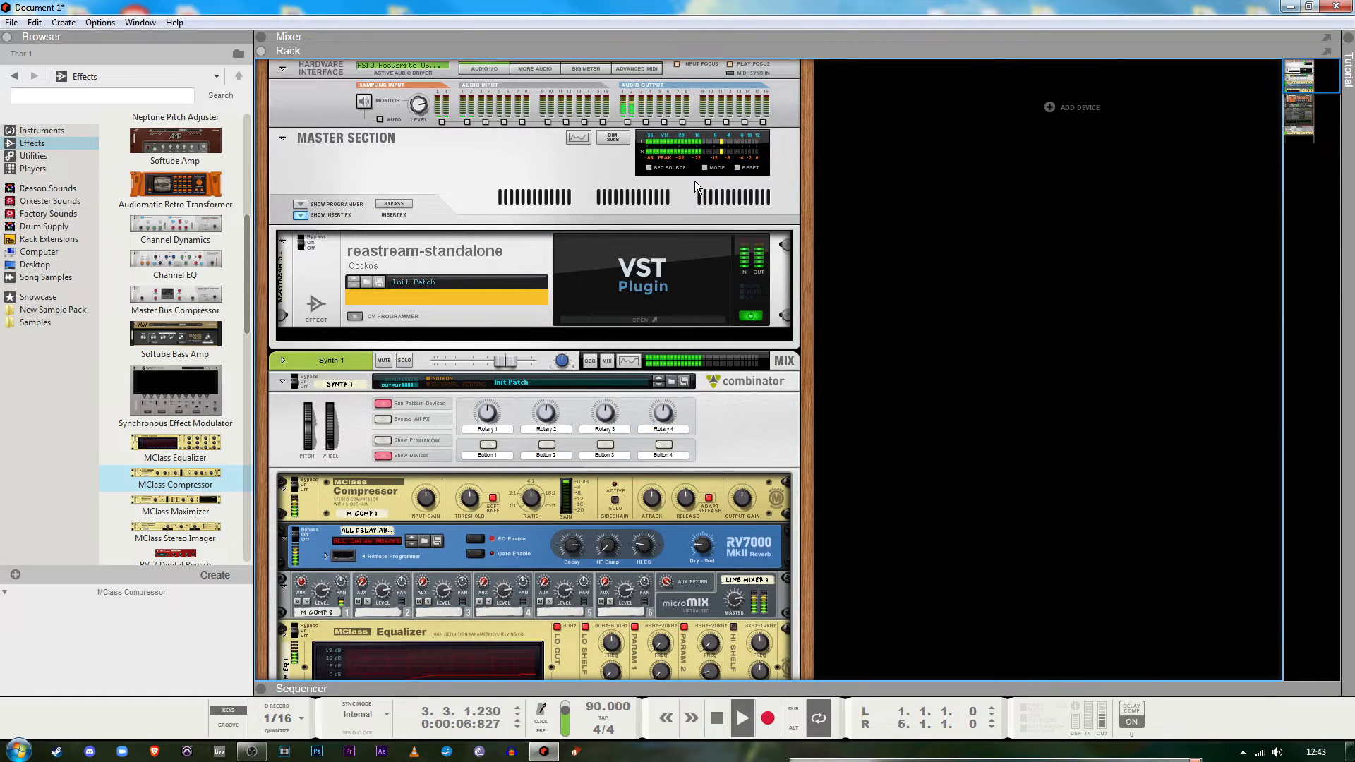
{"action": "scroll", "coordinate": [411, 514], "scroll_direction": "down", "scroll_amount": 5}
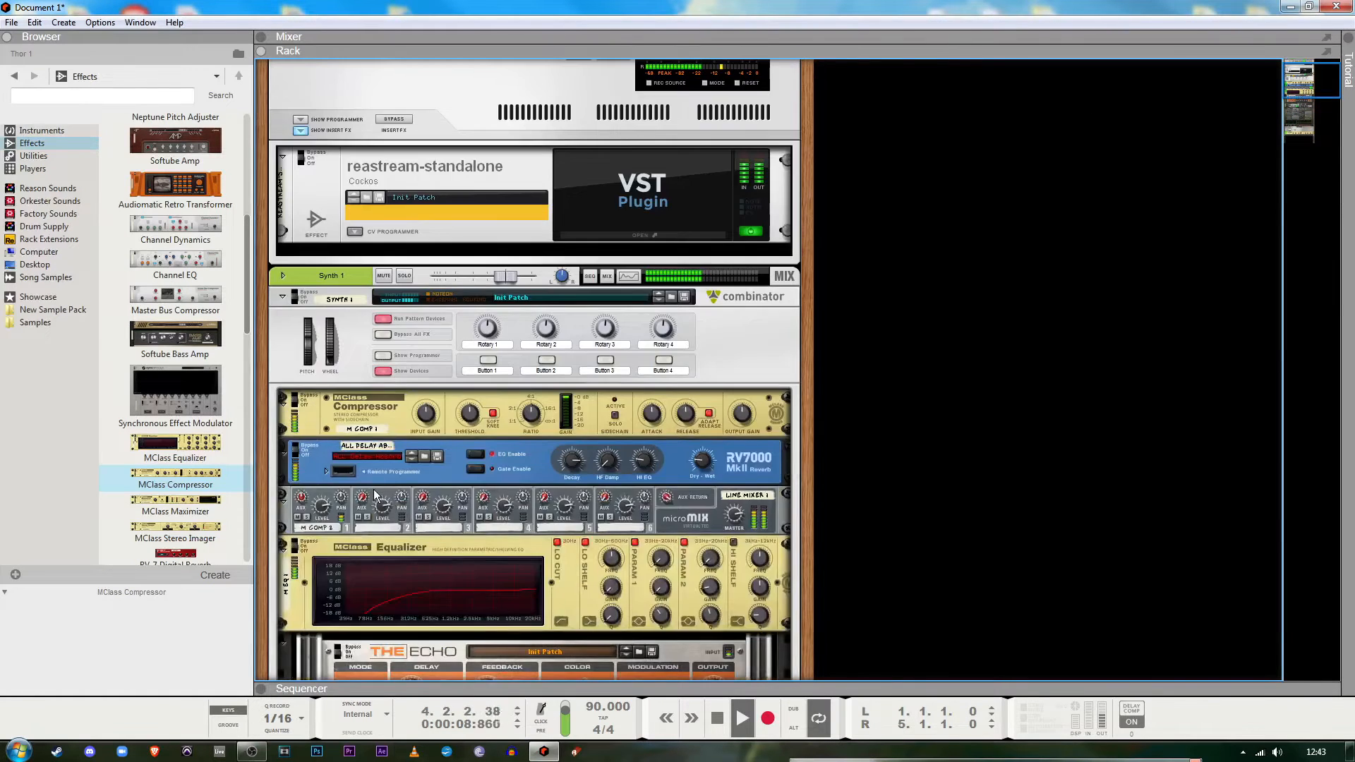
{"action": "scroll", "coordinate": [372, 499], "scroll_direction": "down", "scroll_amount": 7}
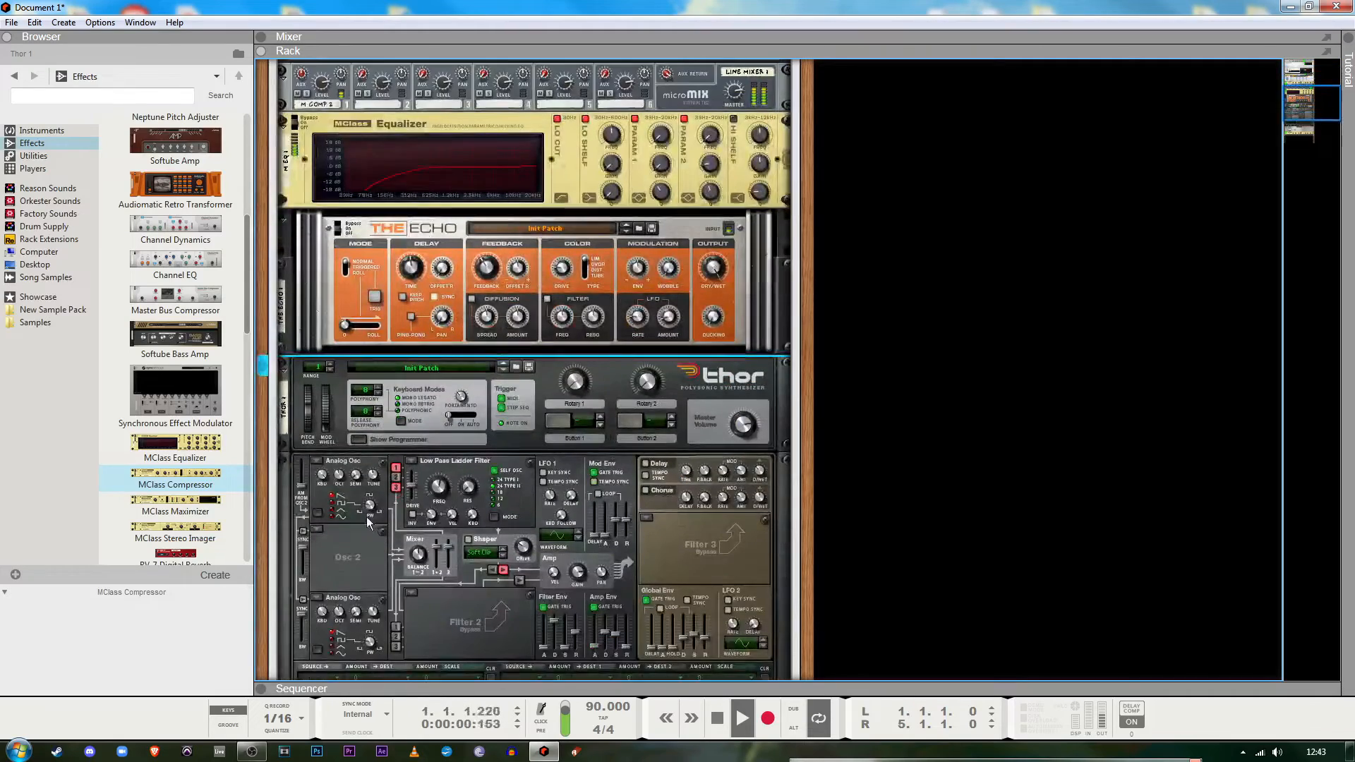
{"action": "scroll", "coordinate": [408, 501], "scroll_direction": "up", "scroll_amount": 12}
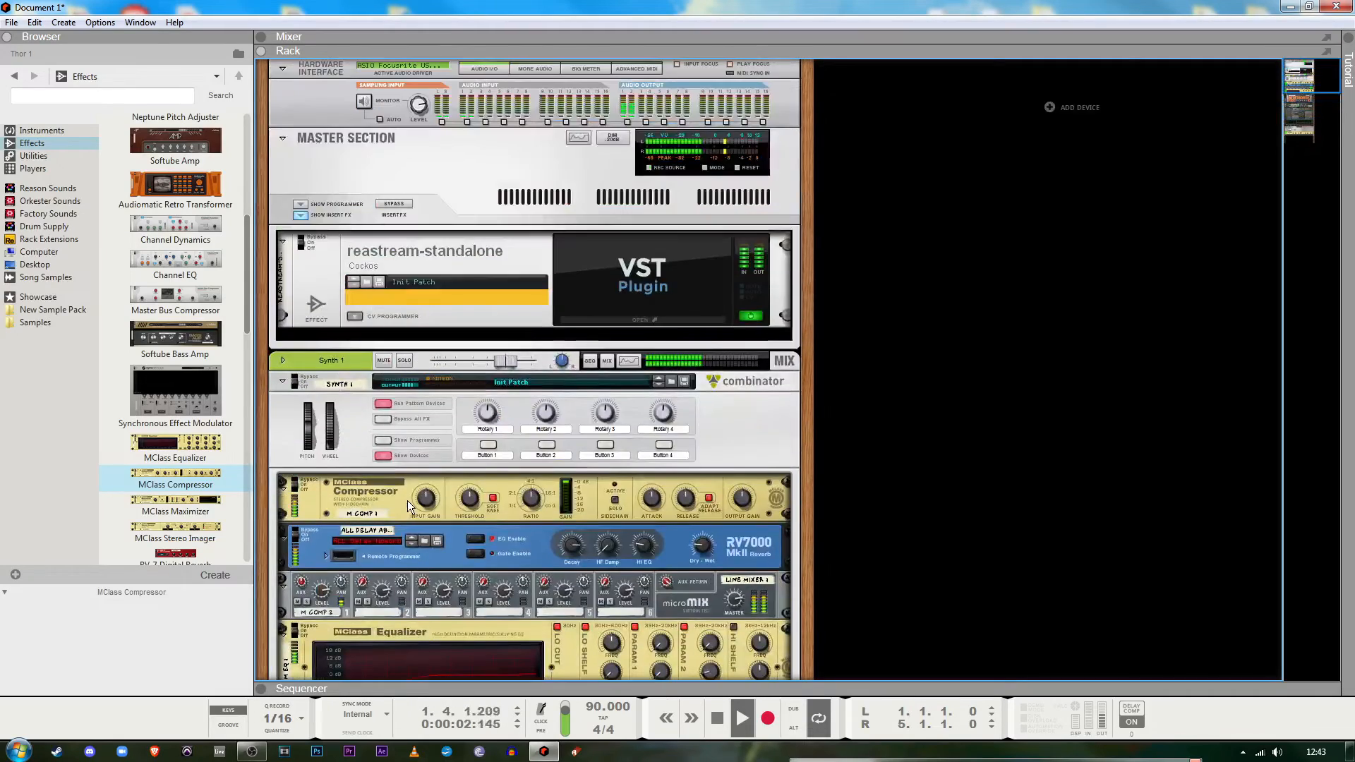
{"action": "scroll", "coordinate": [520, 422], "scroll_direction": "down", "scroll_amount": 12}
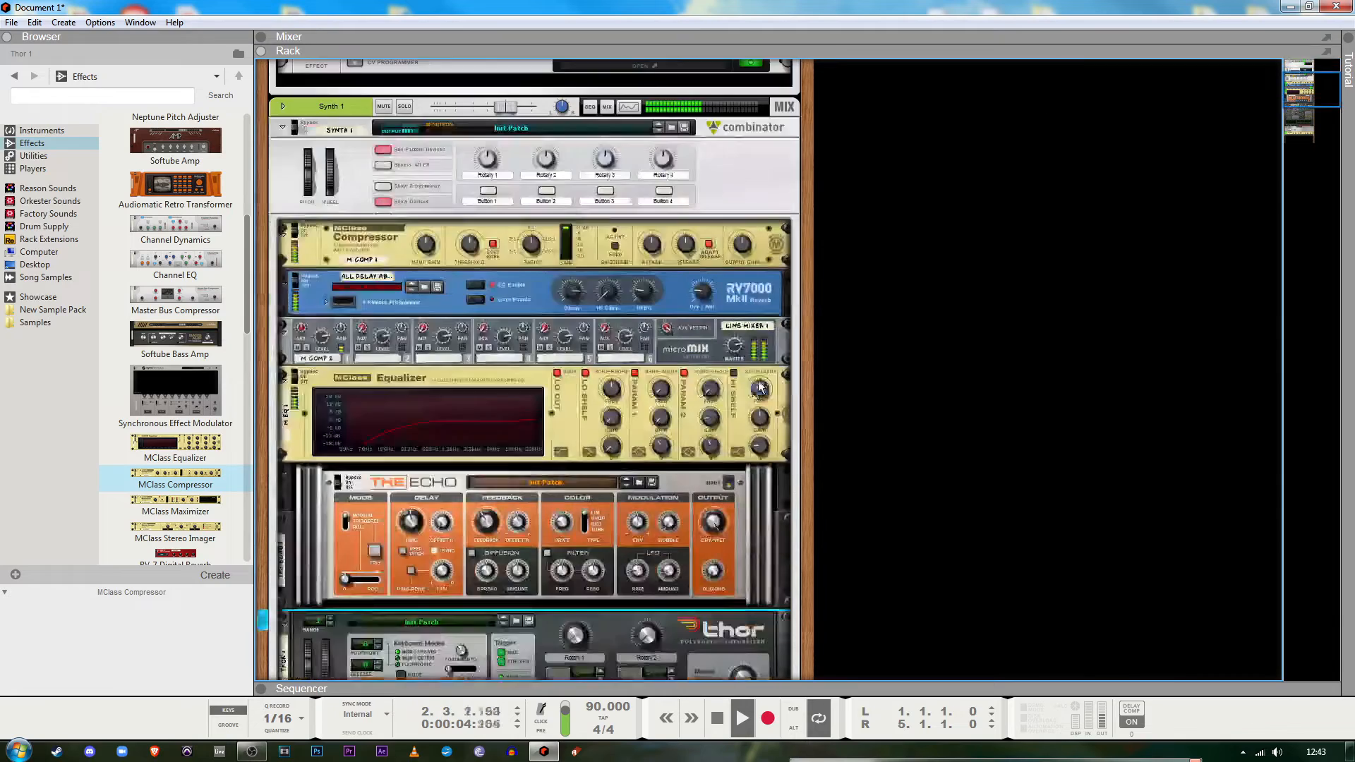
{"action": "scroll", "coordinate": [521, 422], "scroll_direction": "down", "scroll_amount": 6}
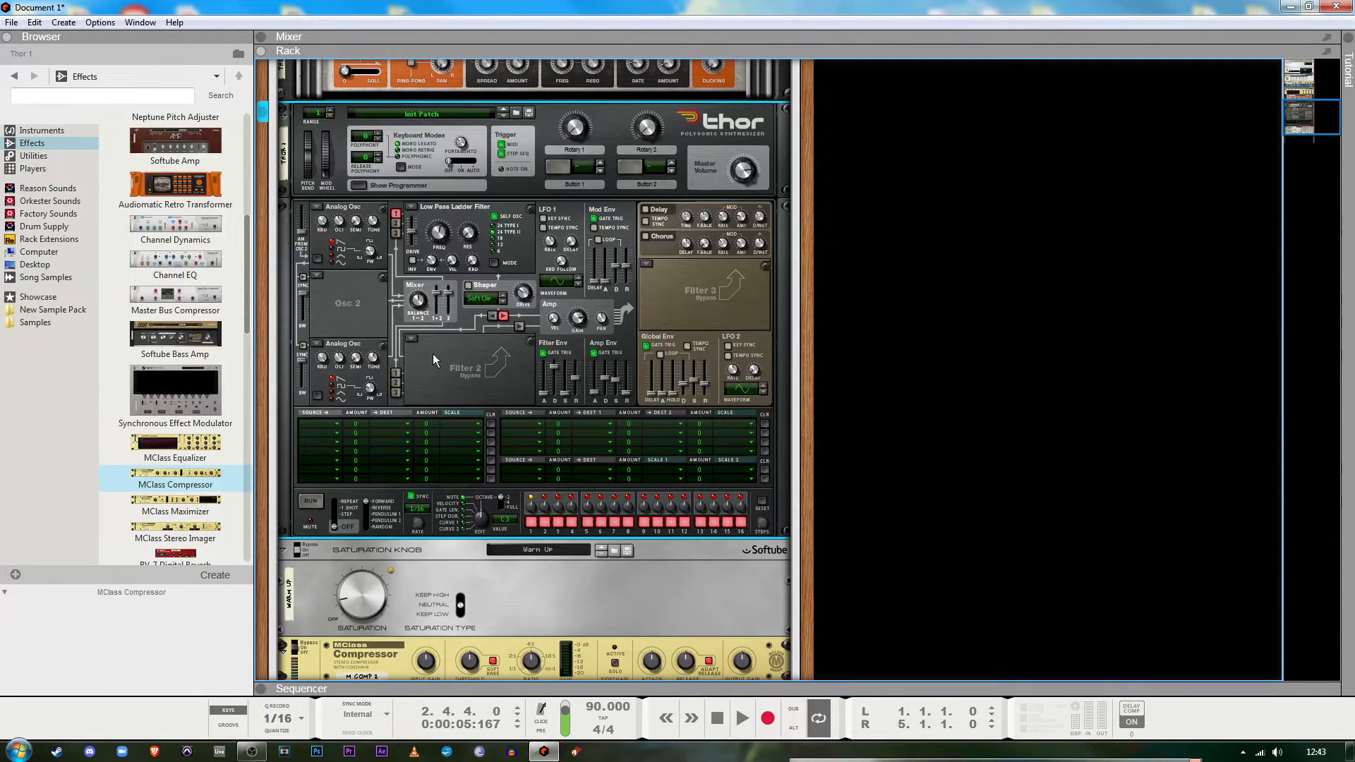
{"action": "scroll", "coordinate": [569, 329], "scroll_direction": "up", "scroll_amount": 4}
{"action": "scroll", "coordinate": [734, 235], "scroll_direction": "up", "scroll_amount": 5}
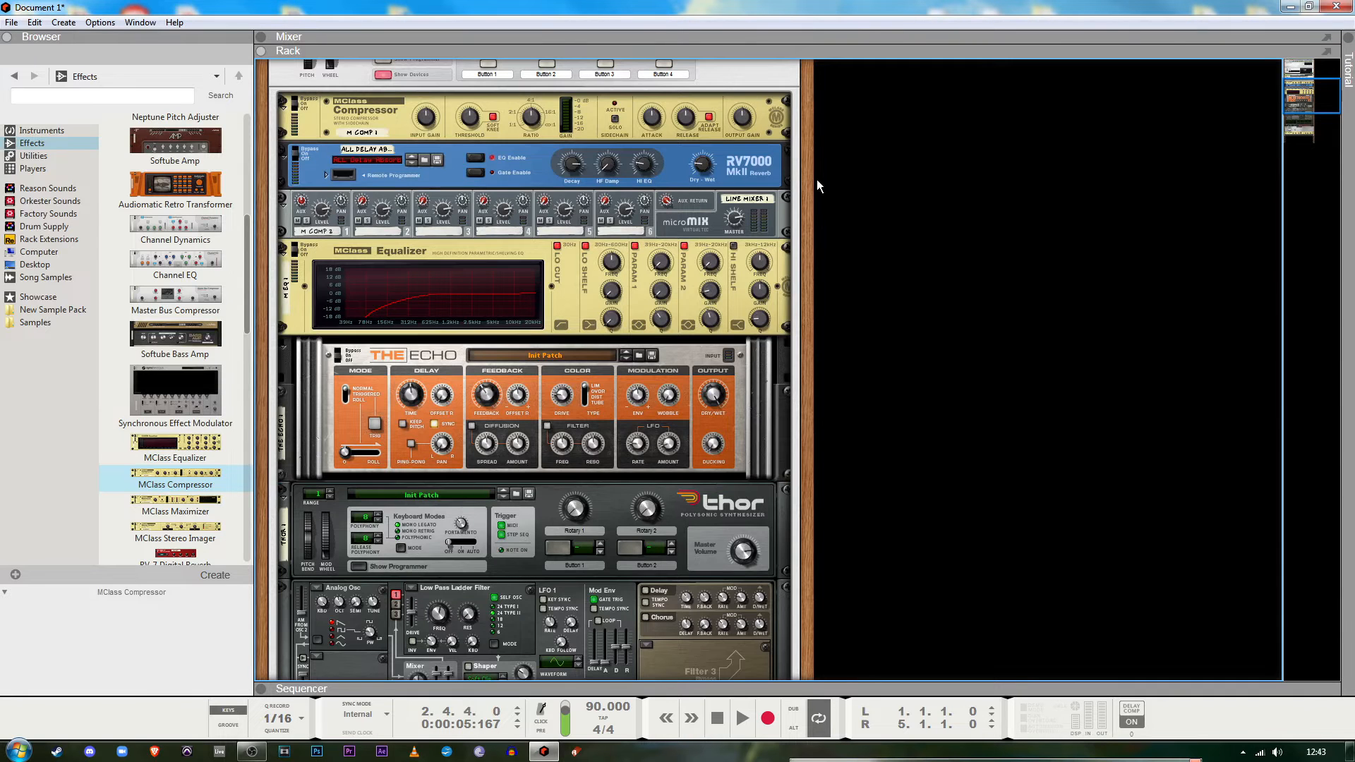
Play the pattern, enable Thor's Osc 3 to Filter 1 routing, and adjust the tune and octave of Osc 3
{"action": "scroll", "coordinate": [743, 243], "scroll_direction": "down", "scroll_amount": 4}
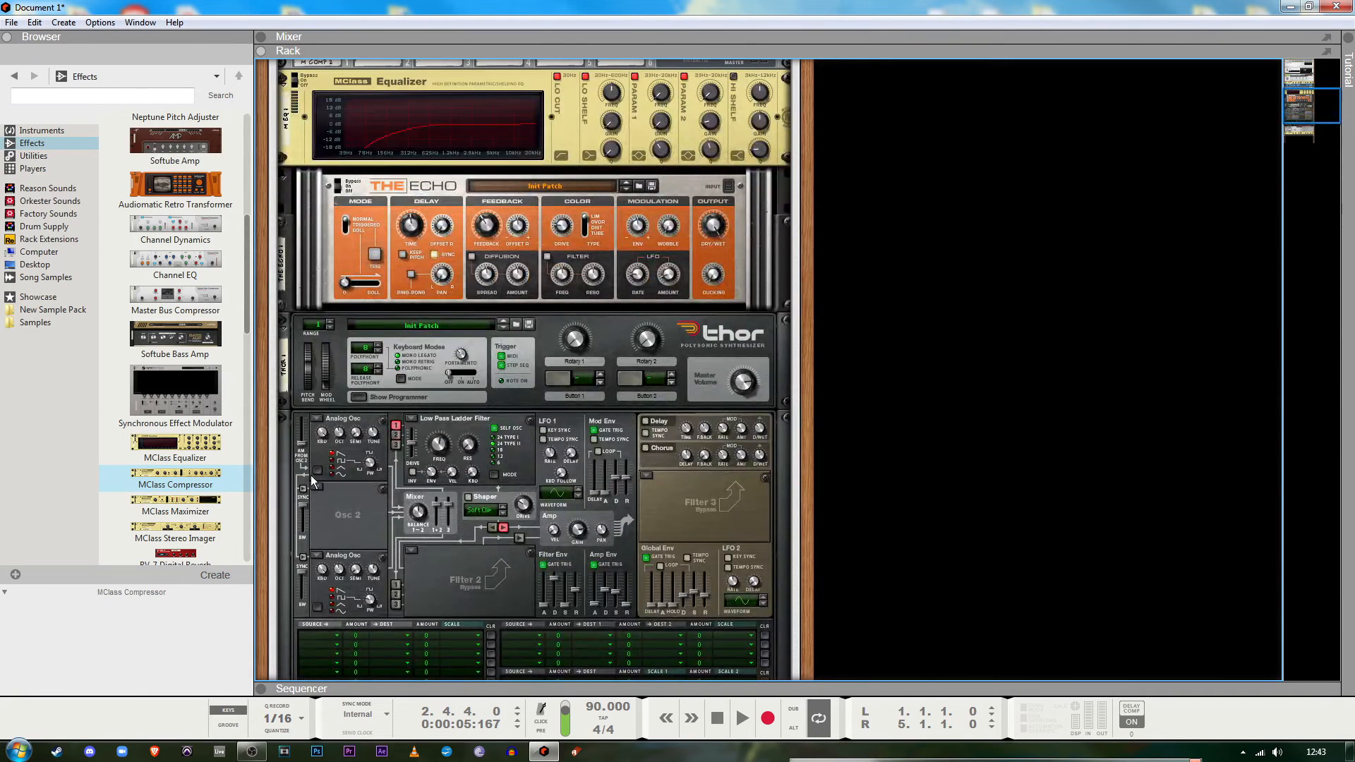
{"action": "left_click", "coordinate": [373, 437]}
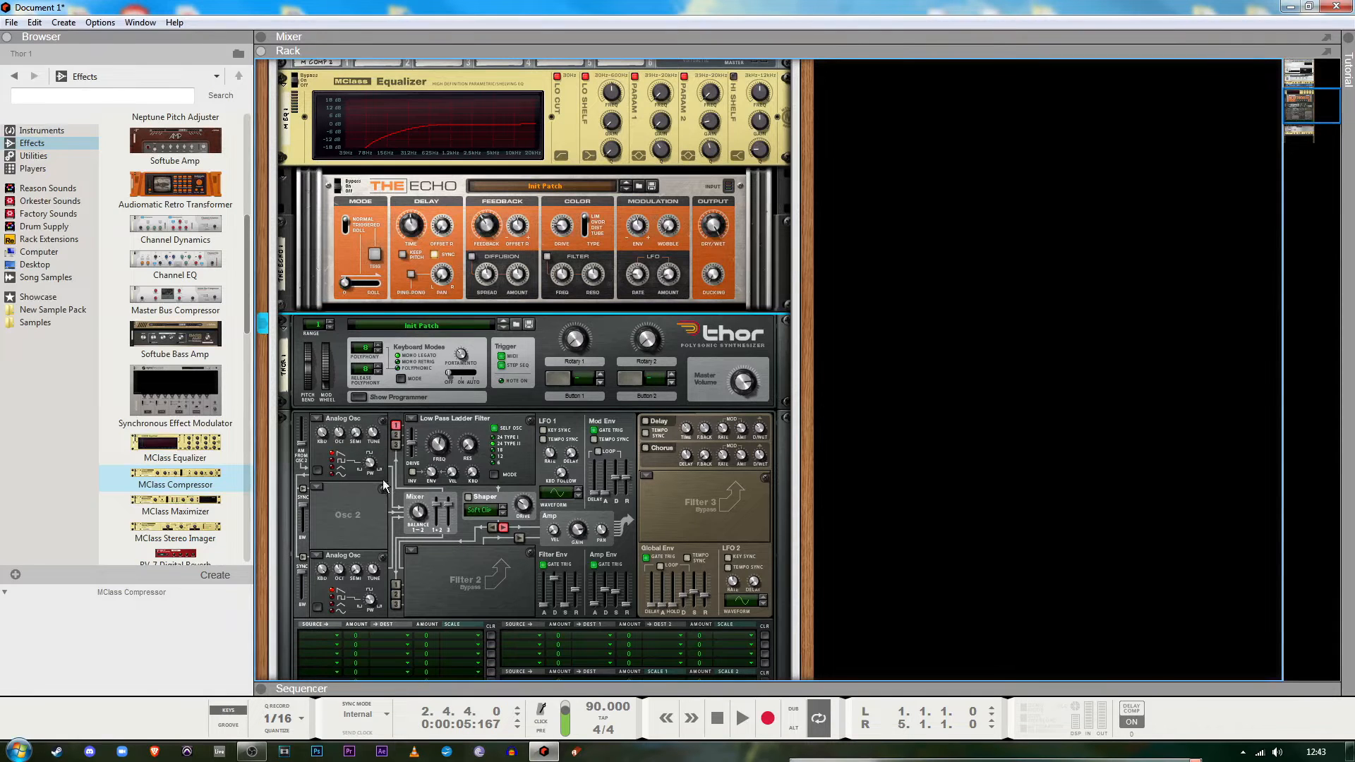
{"action": "key", "text": "space"}
{"action": "left_click", "coordinate": [395, 446]}
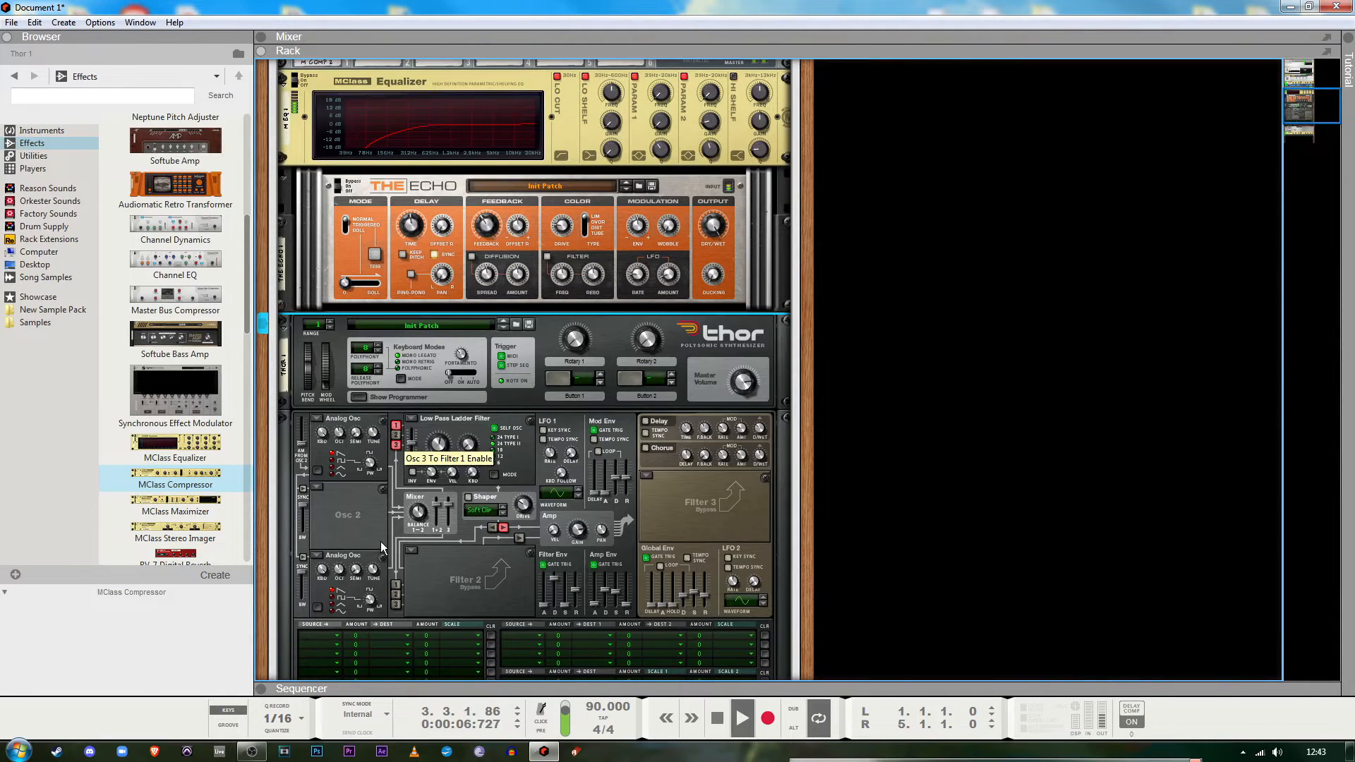
{"action": "left_click_drag", "start_coordinate": [374, 570], "coordinate": [379, 527]}
{"action": "left_click_drag", "start_coordinate": [339, 570], "coordinate": [338, 532]}
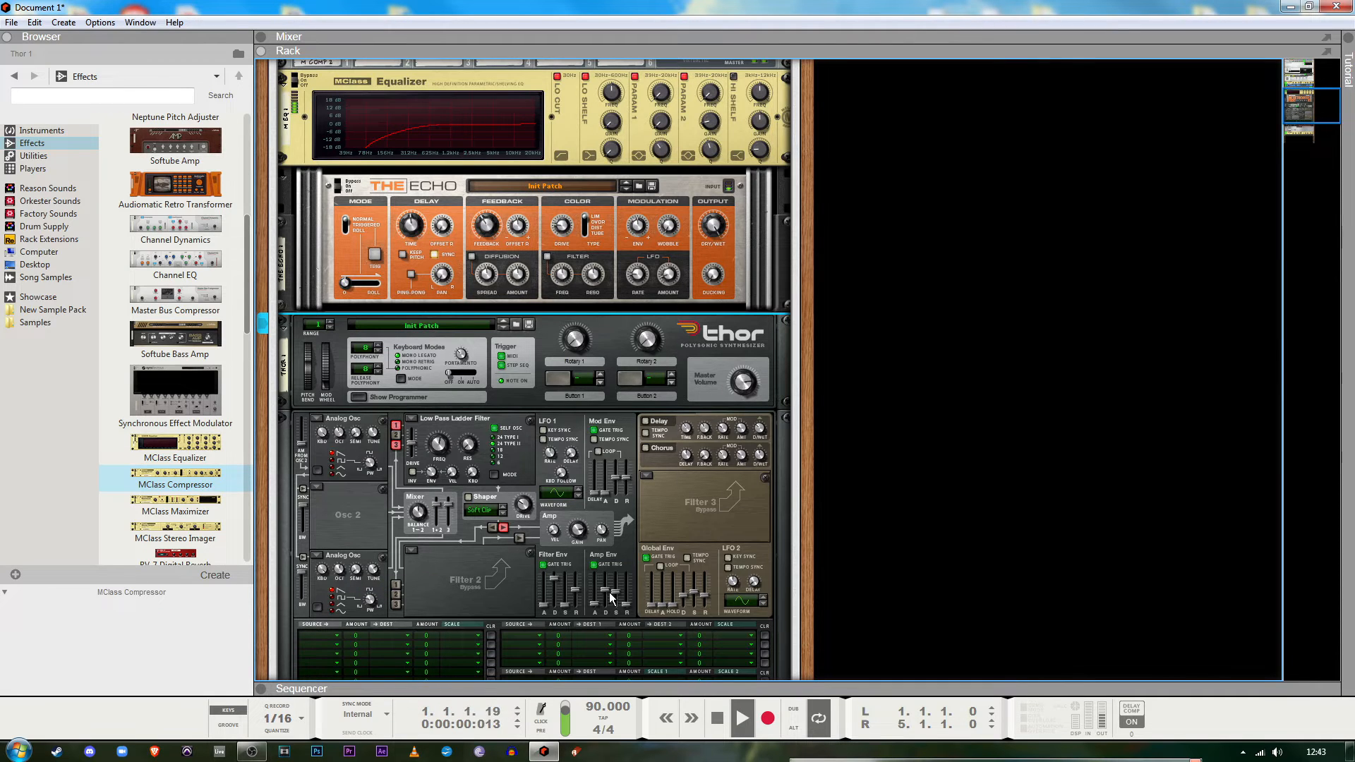
Lower the song tempo to 82 BPM while the pattern plays
{"action": "left_click_drag", "start_coordinate": [594, 707], "coordinate": [592, 734]}
{"action": "left_click", "coordinate": [490, 580]}
{"action": "scroll", "coordinate": [544, 547], "scroll_direction": "down", "scroll_amount": 3}
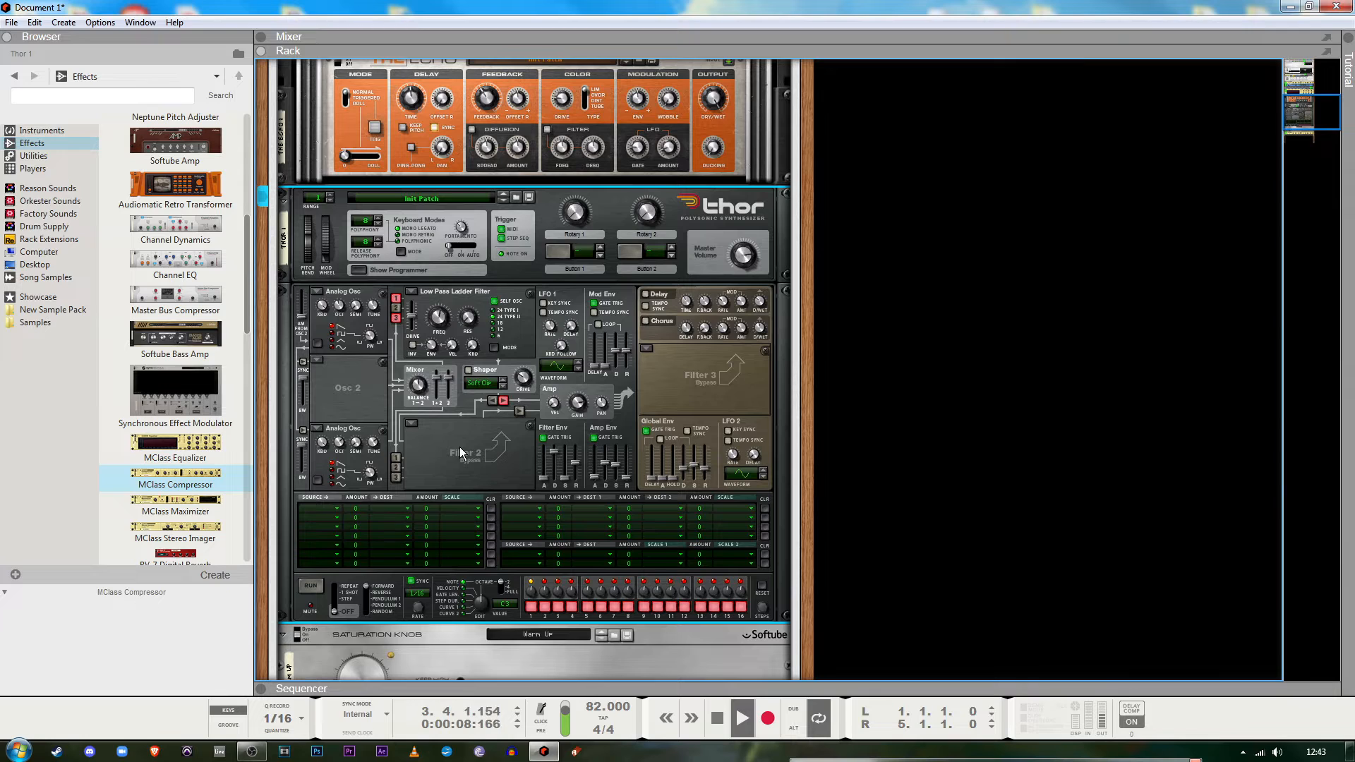
Try the FM Pair type in Thor's first oscillator slot and switch it back to Analog
{"action": "scroll", "coordinate": [414, 460], "scroll_direction": "up", "scroll_amount": 2}
{"action": "left_click", "coordinate": [315, 376]}
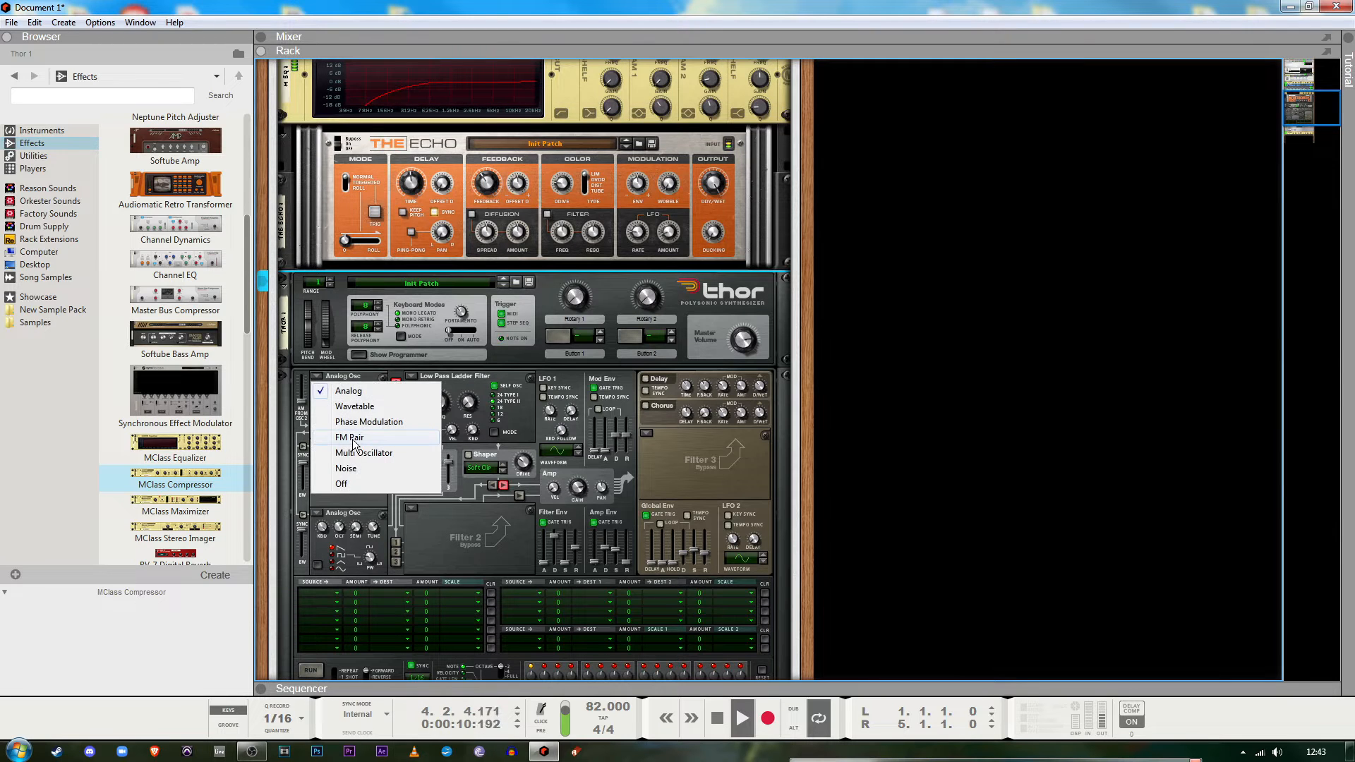
{"action": "left_click", "coordinate": [353, 439]}
{"action": "left_click", "coordinate": [314, 376]}
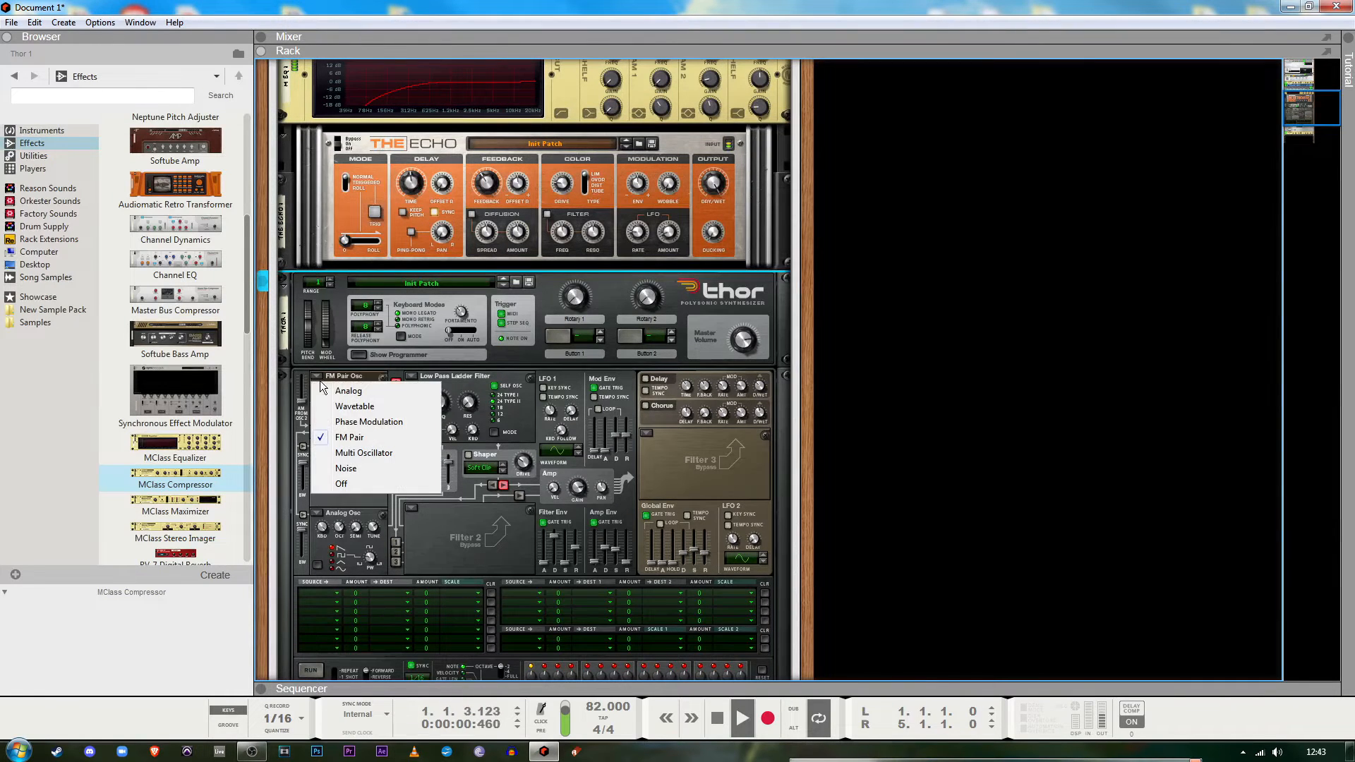
{"action": "left_click", "coordinate": [331, 390]}
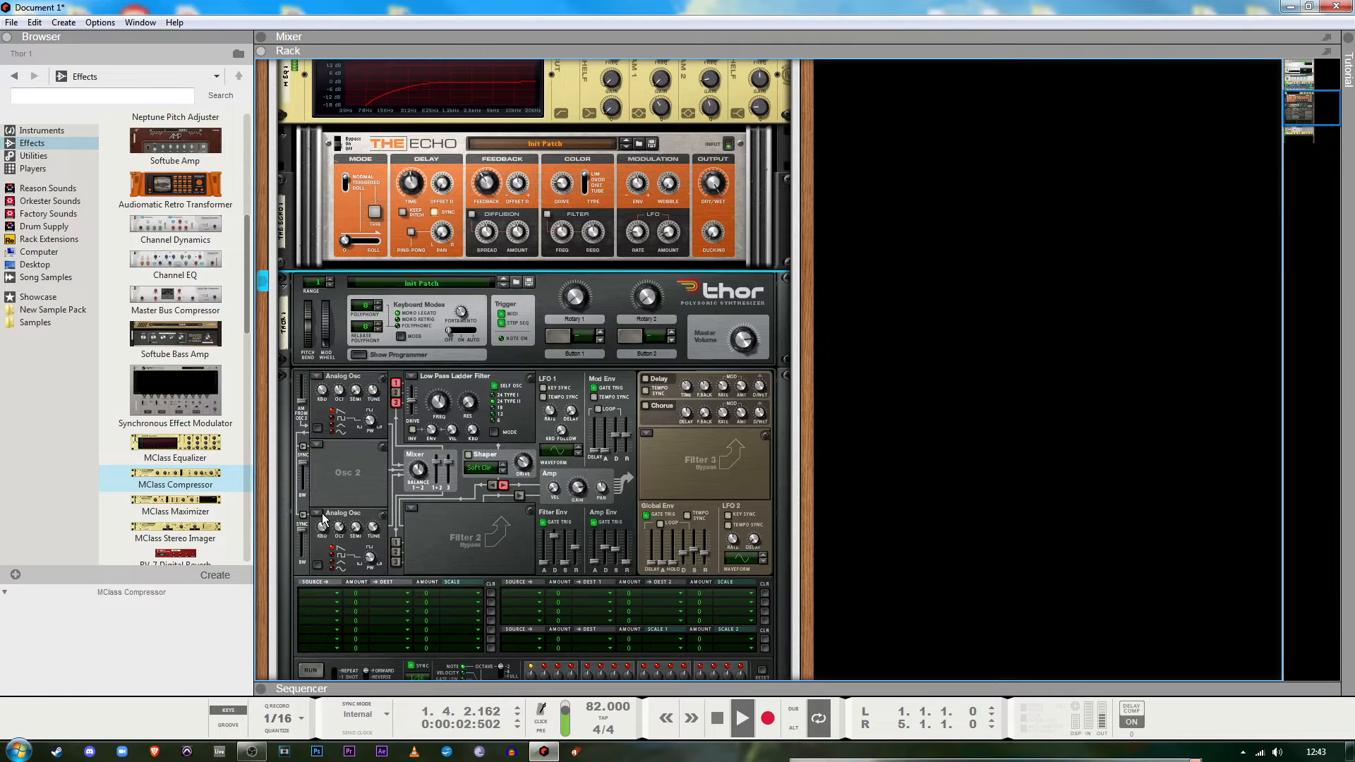
{"action": "scroll", "coordinate": [321, 520], "scroll_direction": "up", "scroll_amount": 3}
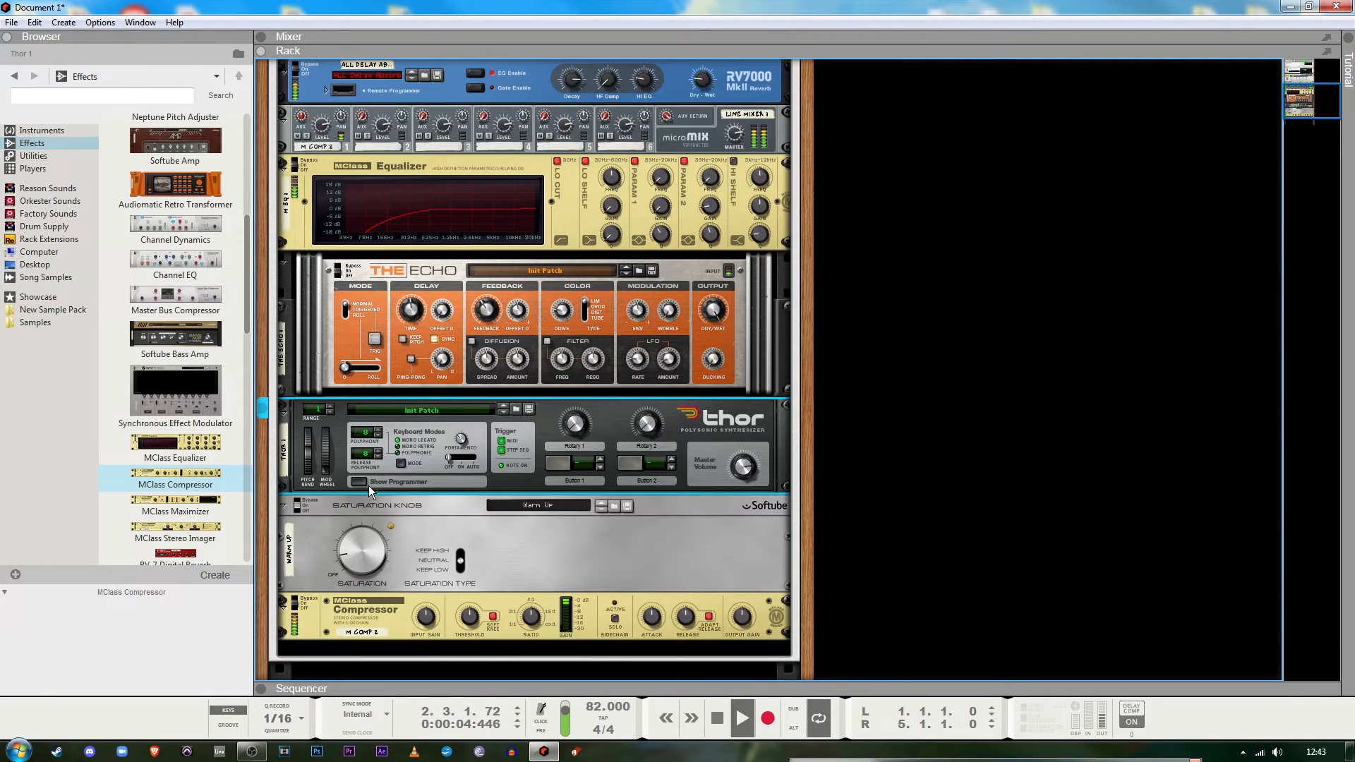
{"action": "left_click", "coordinate": [368, 486]}
{"action": "scroll", "coordinate": [499, 559], "scroll_direction": "up", "scroll_amount": 5}
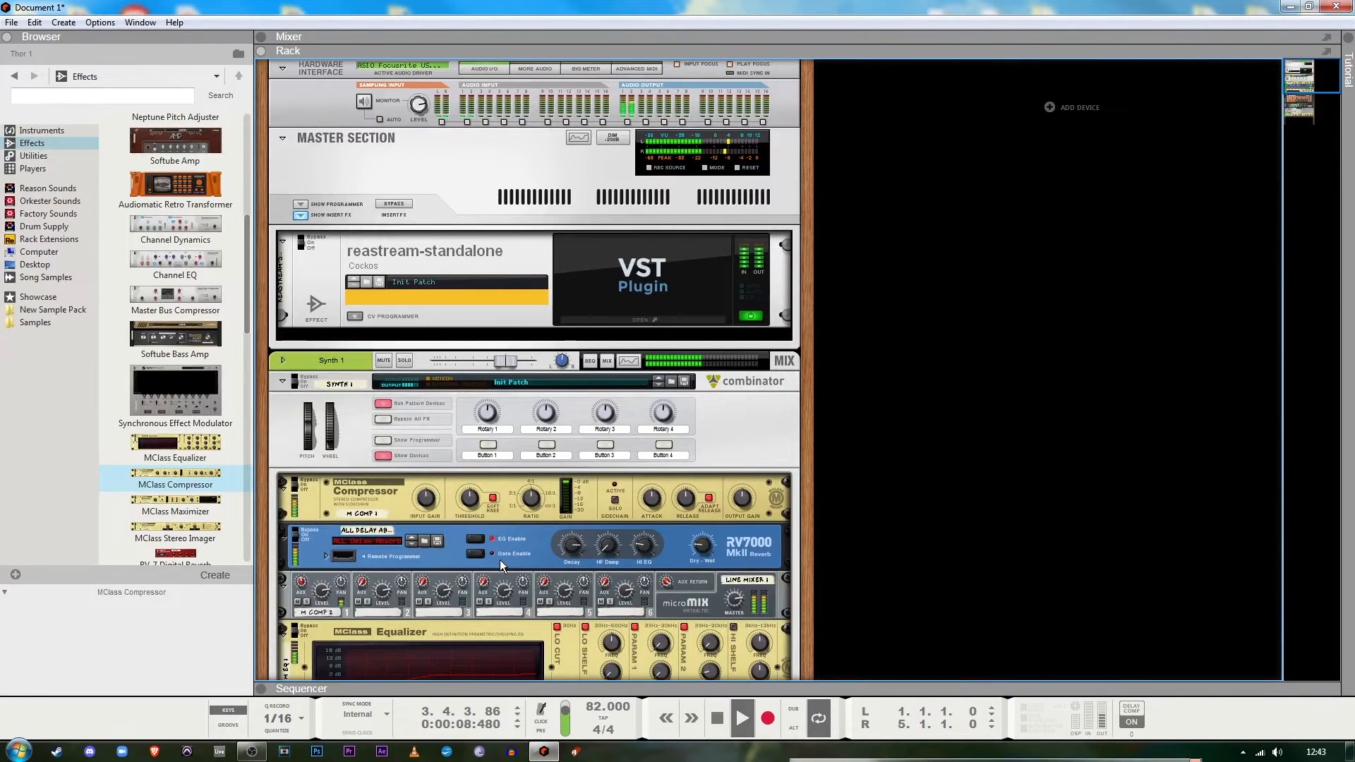
{"action": "scroll", "coordinate": [505, 565], "scroll_direction": "down", "scroll_amount": 2}
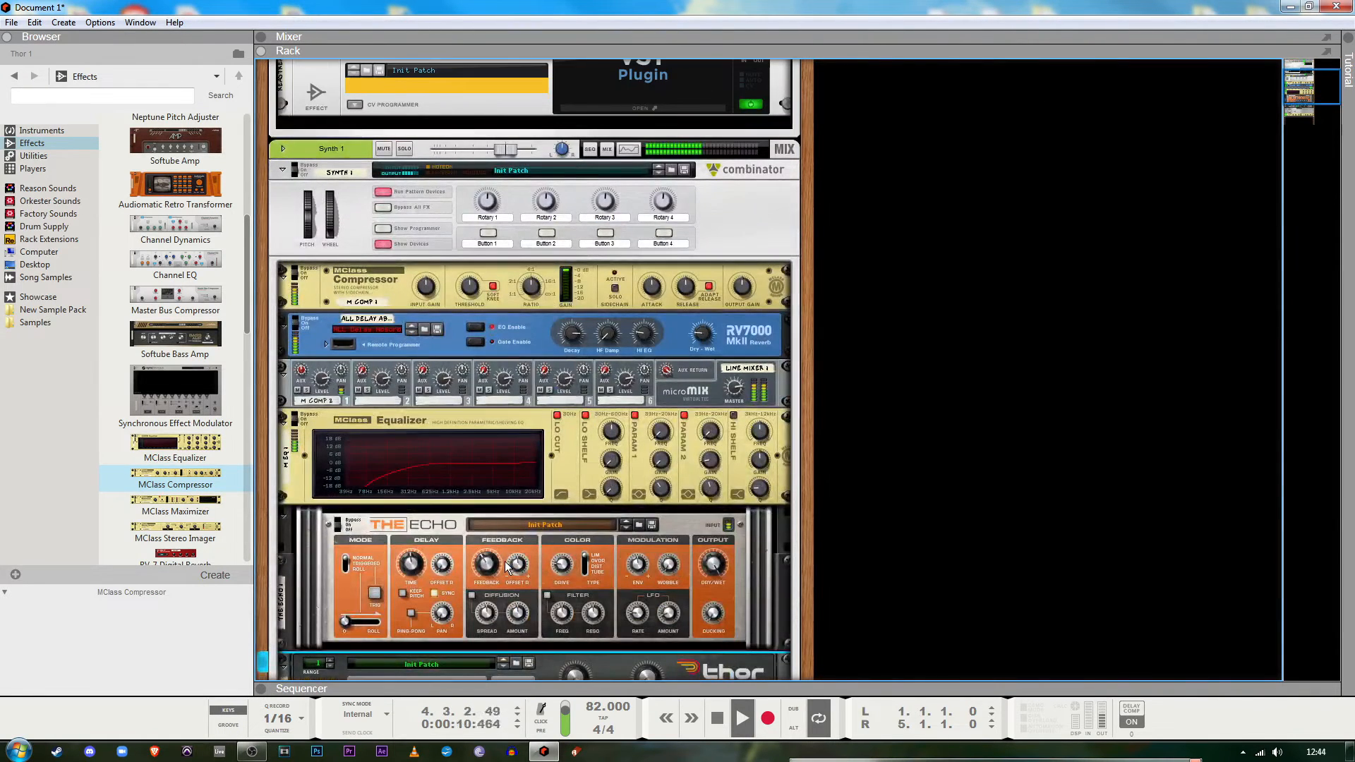
Stop the pattern and review the first MClass Compressor, The Echo and the RV7000 reverb in the Combinator
{"action": "key", "text": "space"}
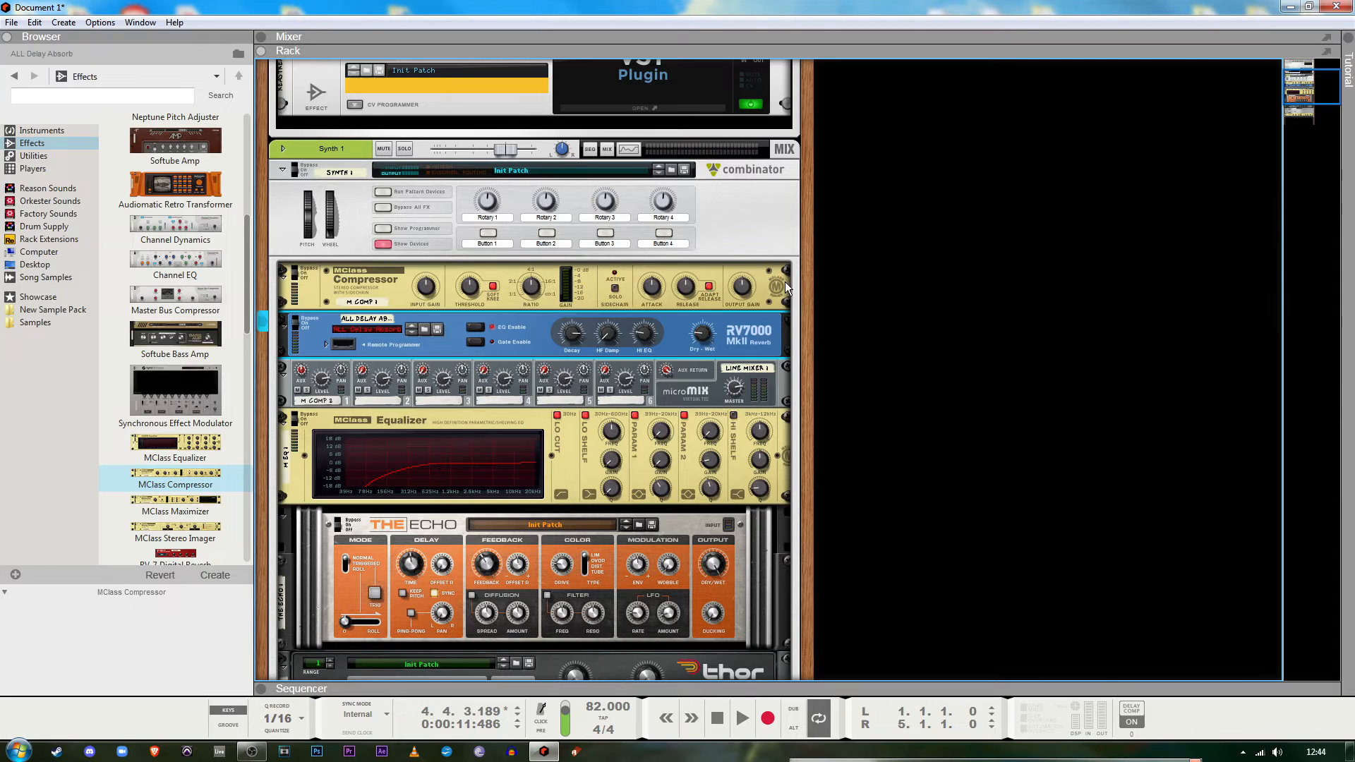
{"action": "left_click", "coordinate": [598, 292]}
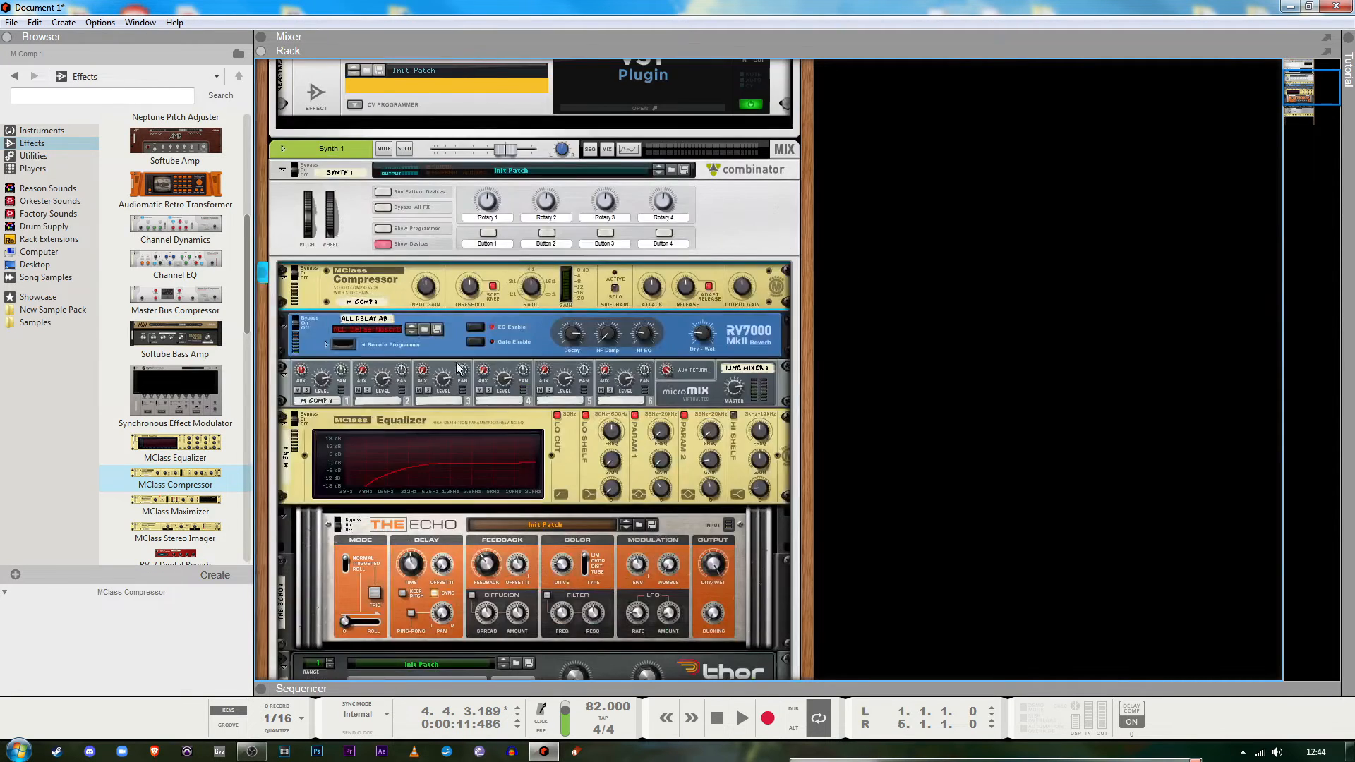
{"action": "scroll", "coordinate": [628, 368], "scroll_direction": "down", "scroll_amount": 5}
{"action": "scroll", "coordinate": [628, 368], "scroll_direction": "up", "scroll_amount": 3}
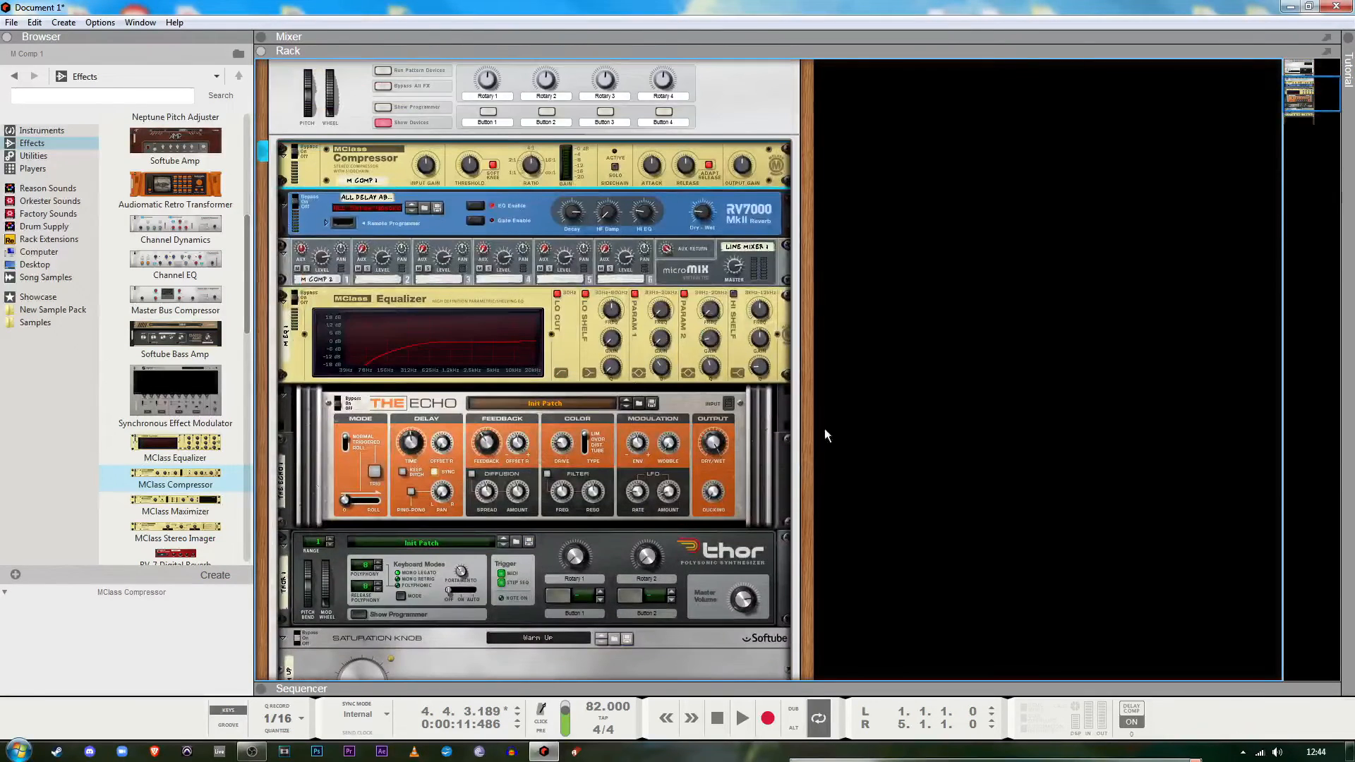
{"action": "left_click", "coordinate": [782, 423]}
{"action": "scroll", "coordinate": [948, 466], "scroll_direction": "up", "scroll_amount": 1}
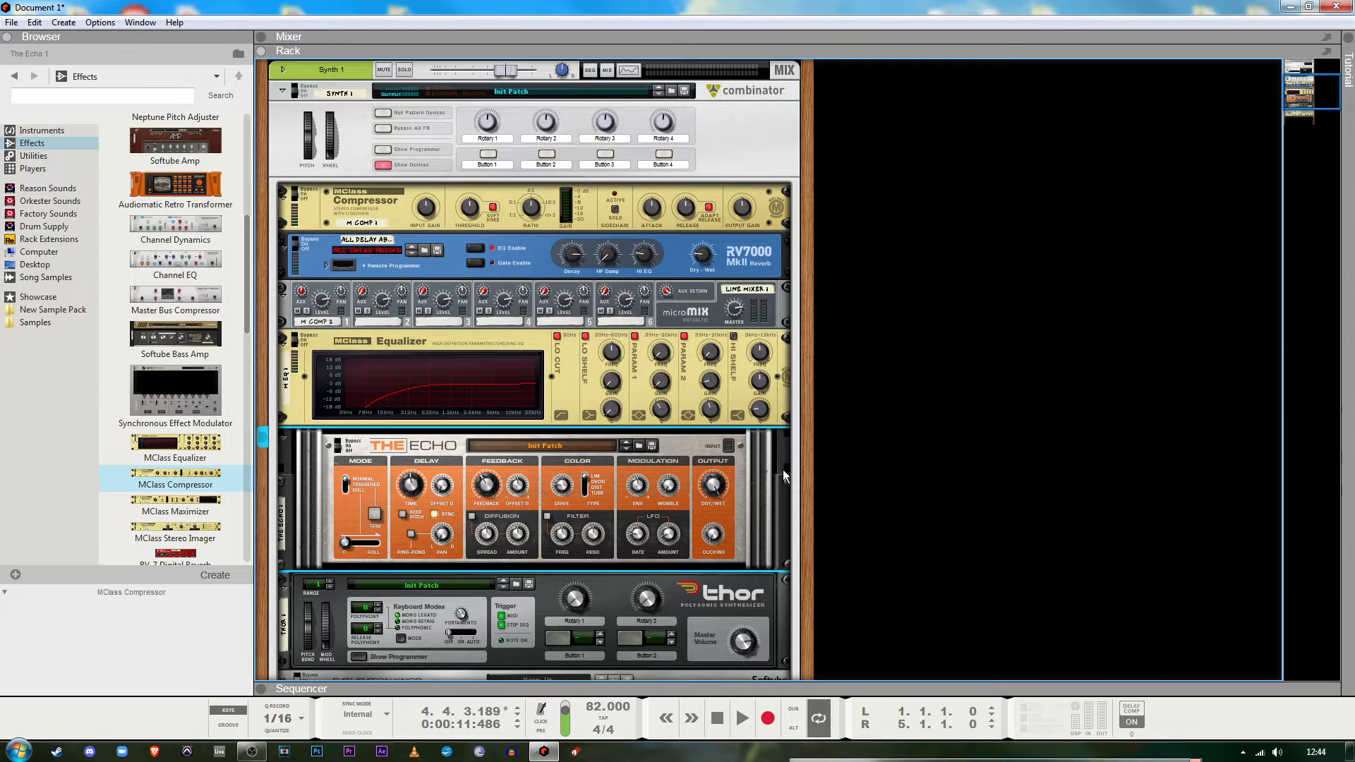
{"action": "scroll", "coordinate": [953, 480], "scroll_direction": "up", "scroll_amount": 4}
{"action": "left_click", "coordinate": [781, 434]}
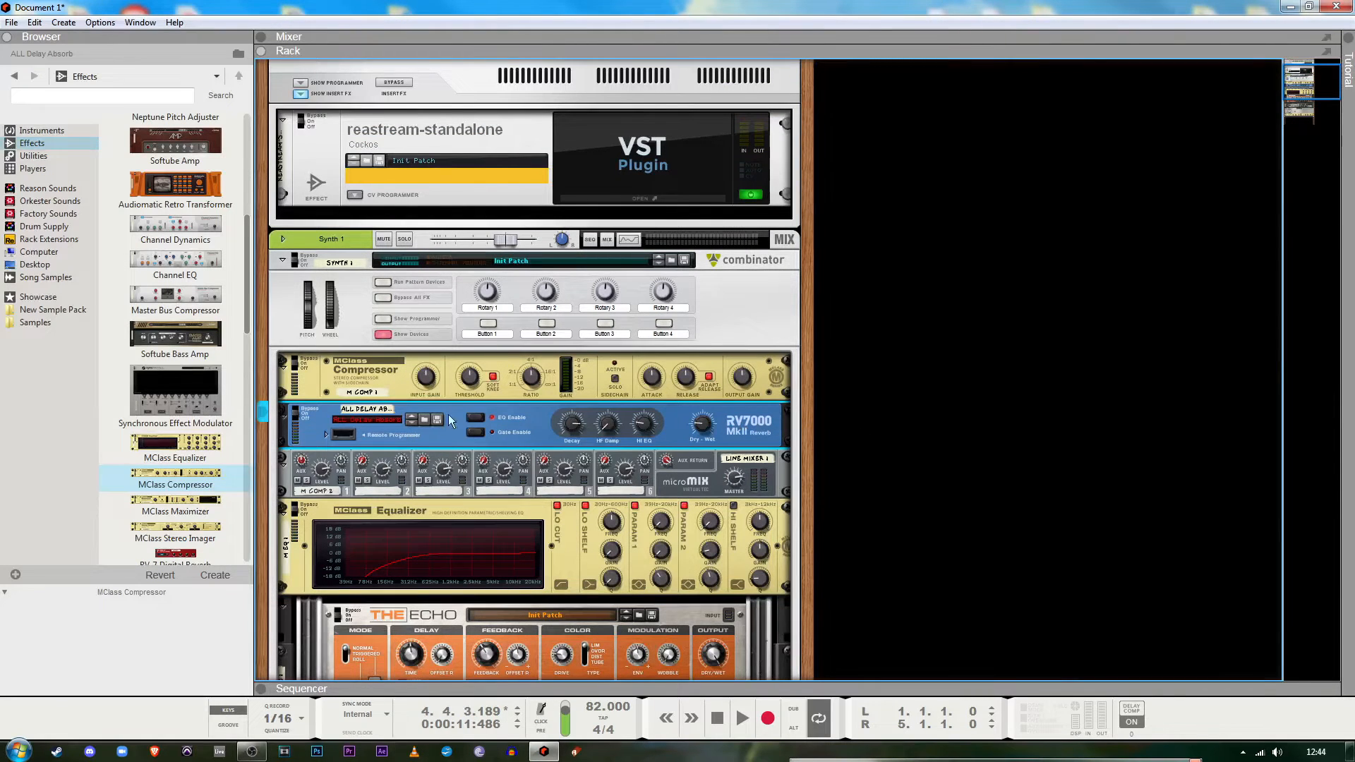
{"action": "mouse_move", "coordinate": [621, 422]}
{"action": "left_click", "coordinate": [747, 355]}
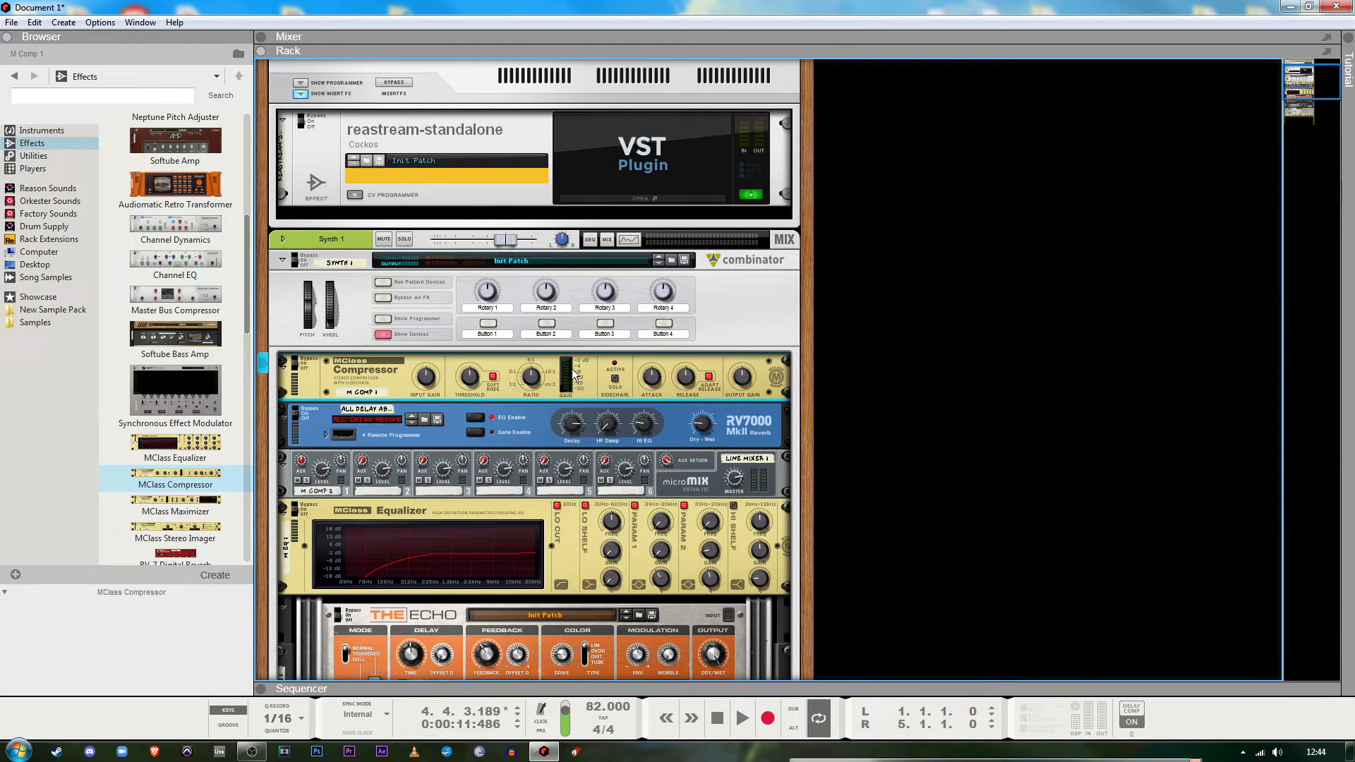
{"action": "scroll", "coordinate": [641, 414], "scroll_direction": "down", "scroll_amount": 7}
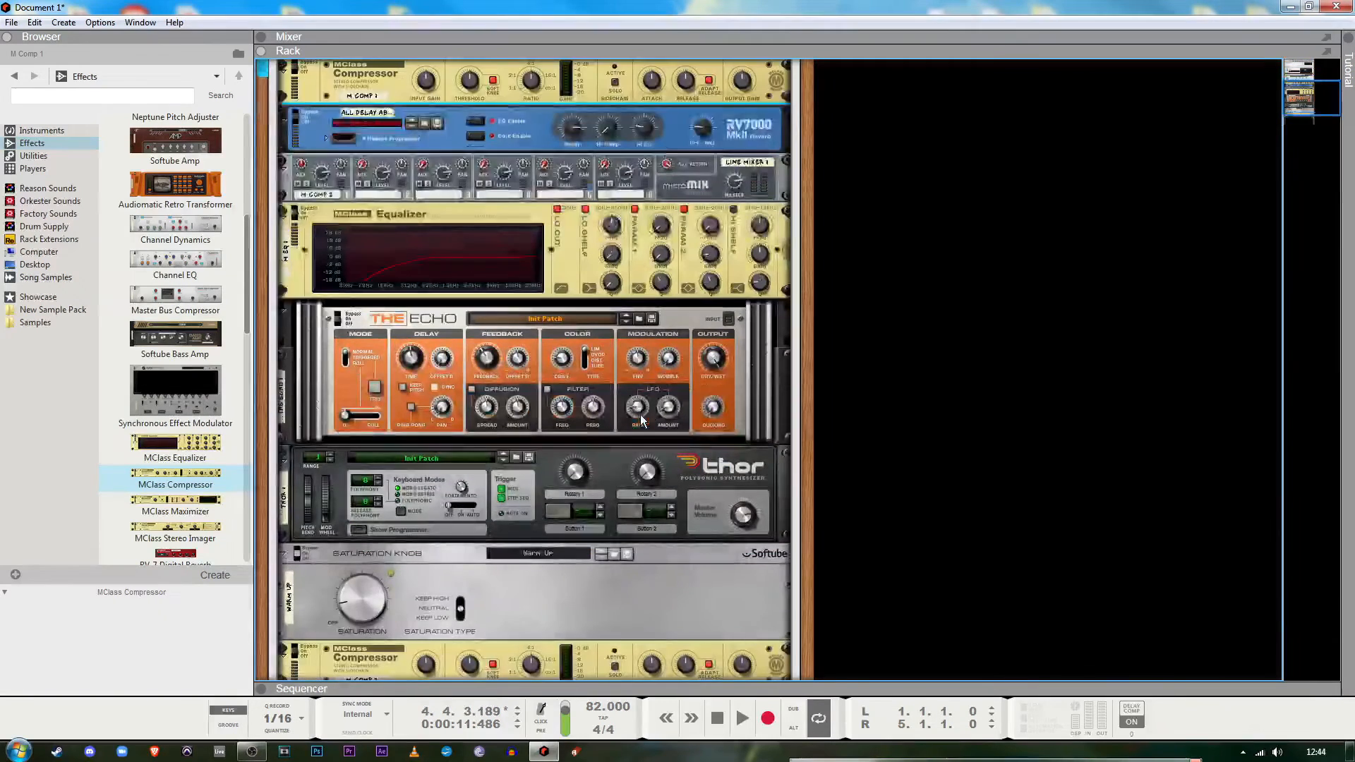
{"action": "left_click", "coordinate": [723, 469]}
{"action": "scroll", "coordinate": [794, 497], "scroll_direction": "up", "scroll_amount": 2}
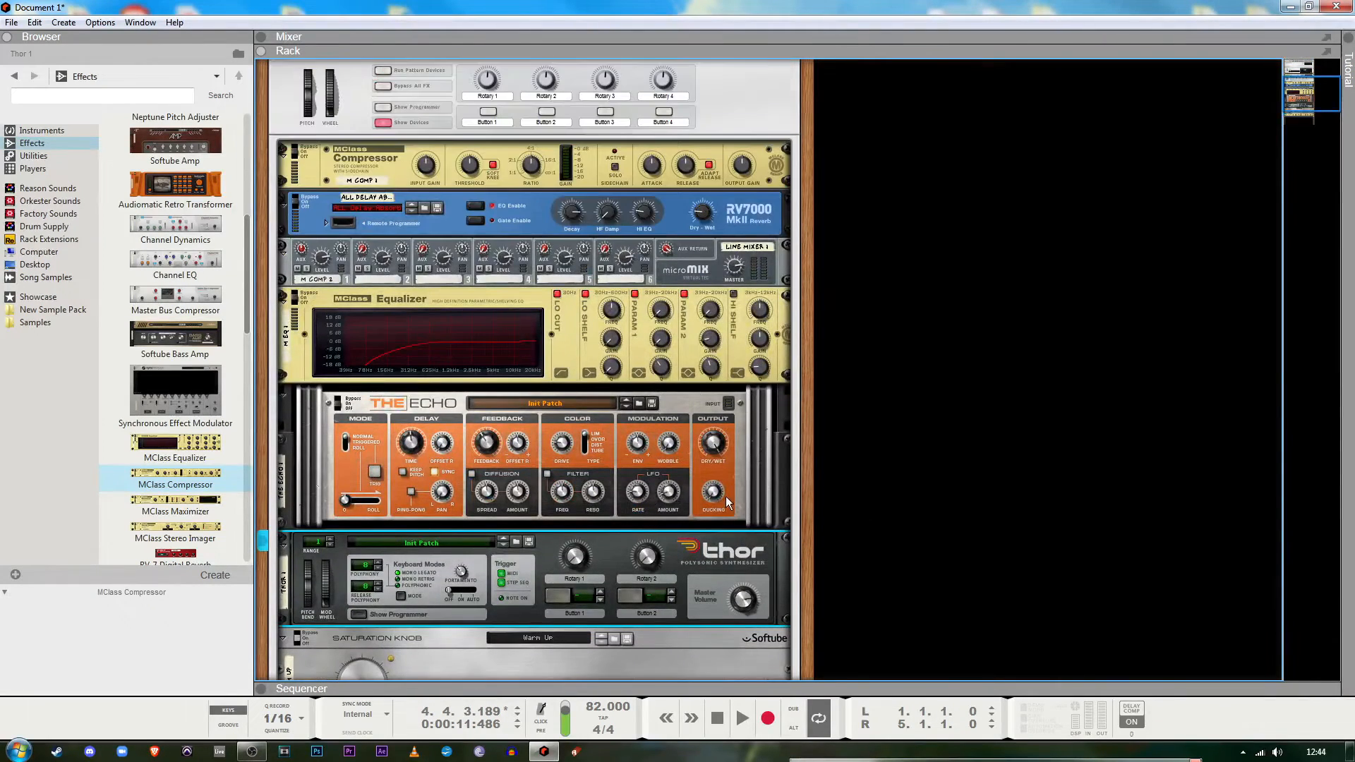
{"action": "left_click", "coordinate": [746, 459]}
{"action": "scroll", "coordinate": [747, 459], "scroll_direction": "up", "scroll_amount": 1}
{"action": "left_click", "coordinate": [785, 264]}
{"action": "scroll", "coordinate": [554, 404], "scroll_direction": "up", "scroll_amount": 3}
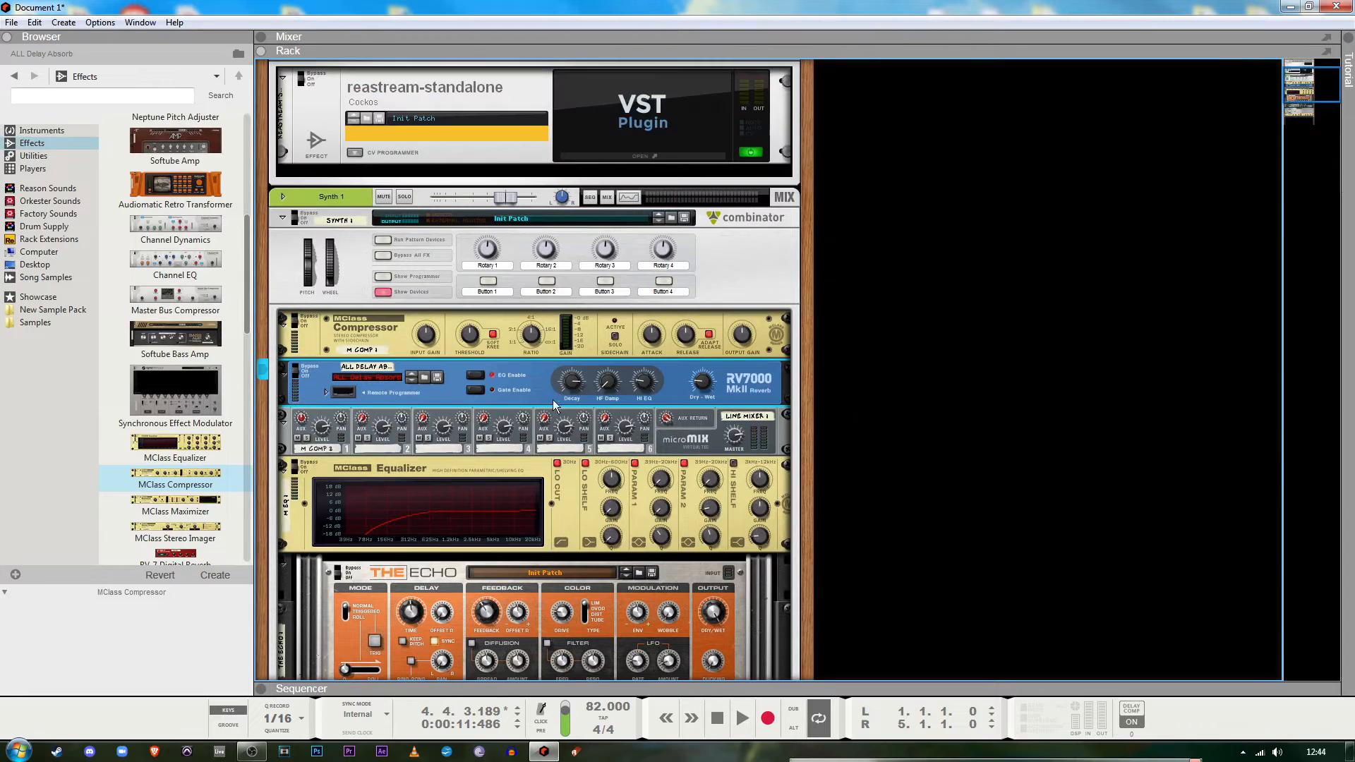
{"action": "left_click", "coordinate": [770, 596]}
{"action": "scroll", "coordinate": [770, 596], "scroll_direction": "down", "scroll_amount": 2}
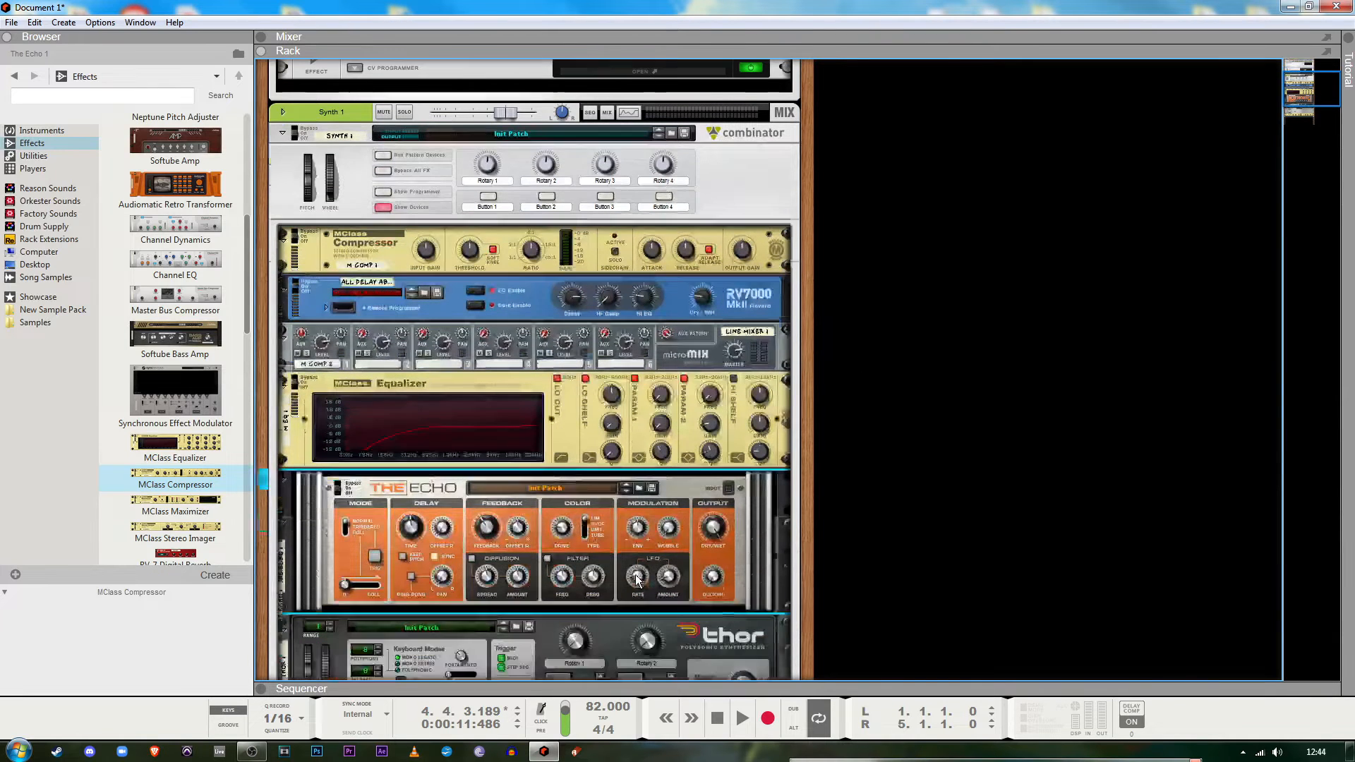
{"action": "left_click", "coordinate": [771, 310]}
{"action": "left_click", "coordinate": [783, 471]}
{"action": "left_click", "coordinate": [895, 457]}
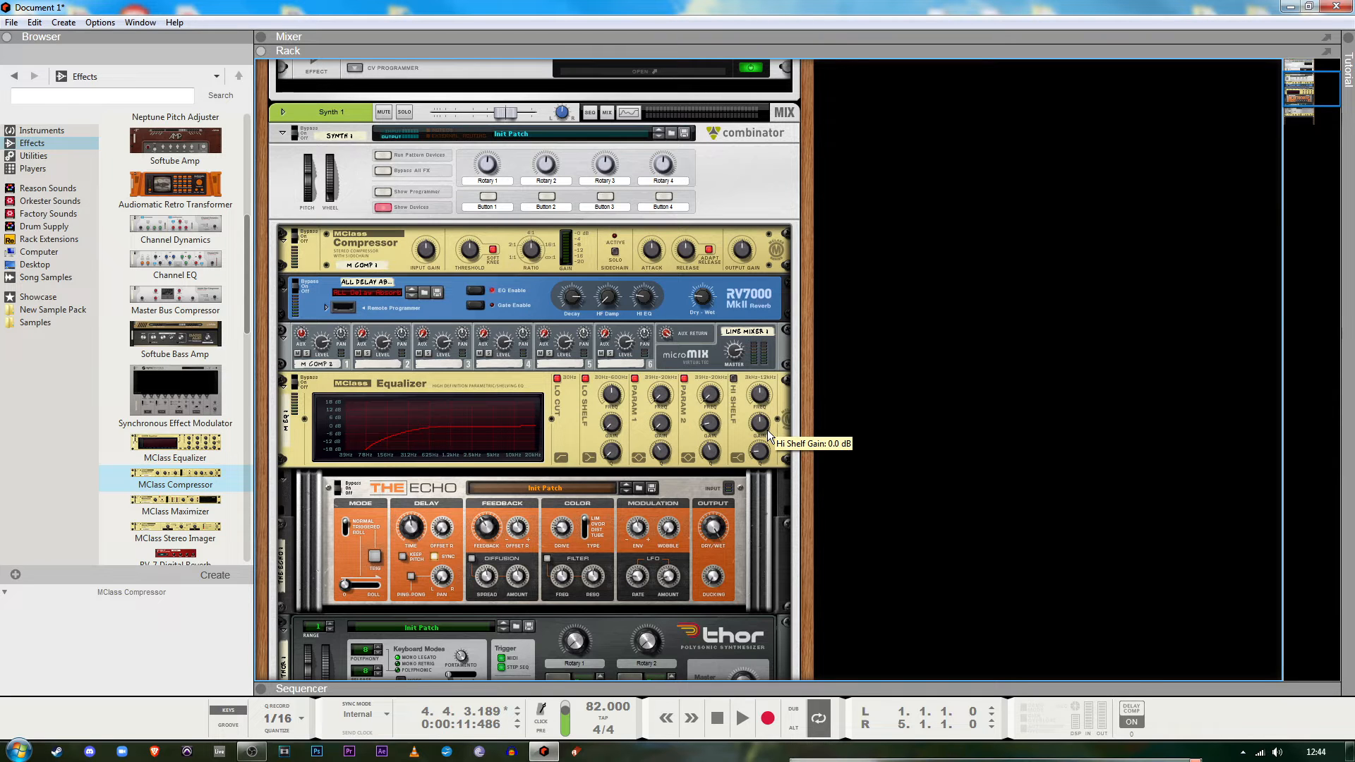
Show Thor's programmer, adjust the Filter 1 envelope amount while the pattern plays, and hide the programmer after stopping playback
{"action": "scroll", "coordinate": [708, 416], "scroll_direction": "down", "scroll_amount": 3}
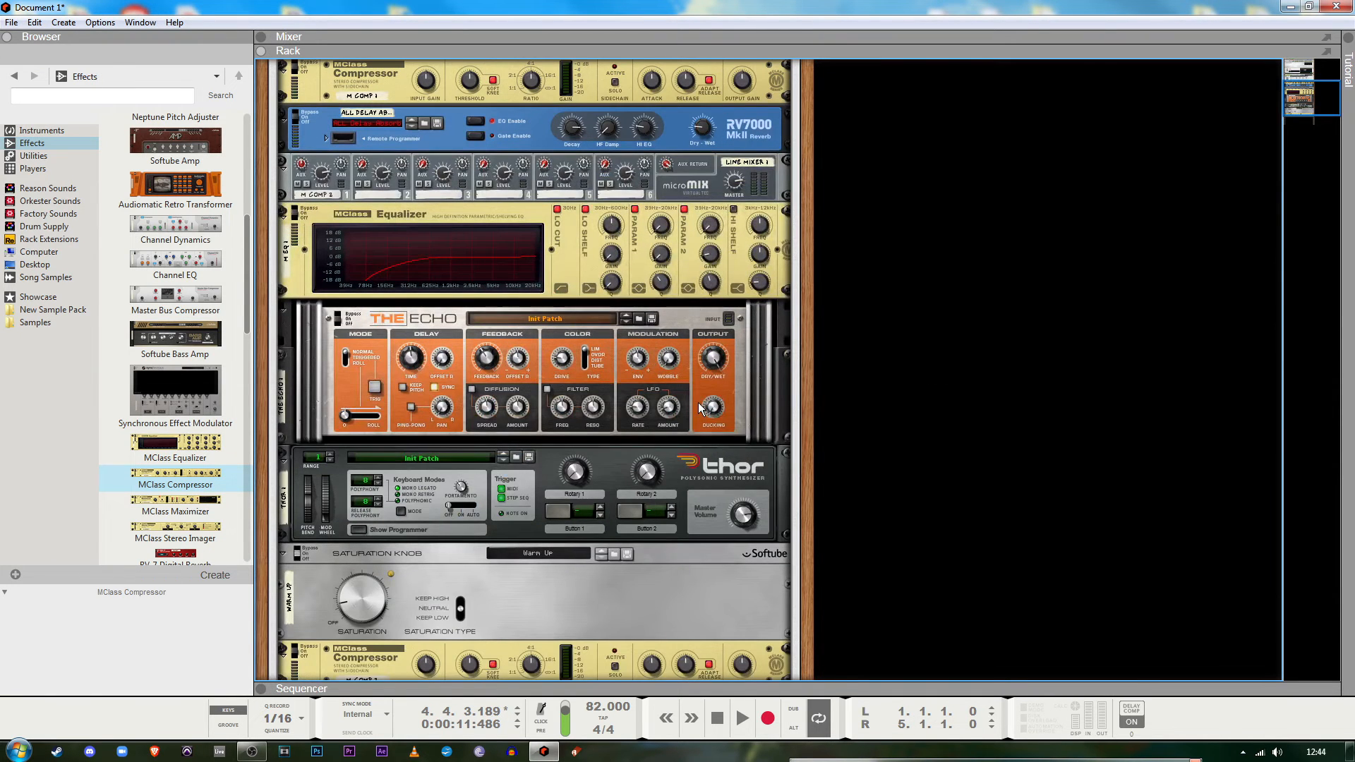
{"action": "left_click", "coordinate": [460, 444]}
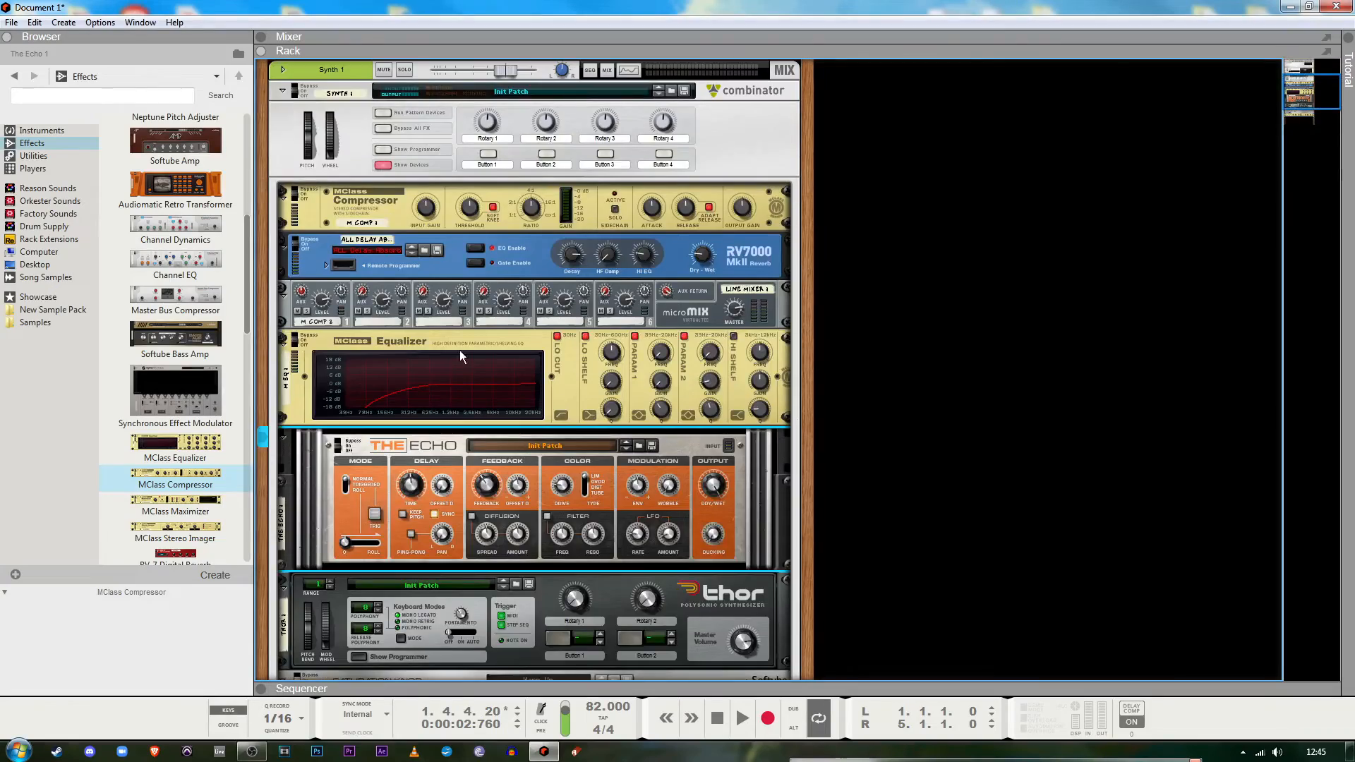
{"action": "scroll", "coordinate": [452, 367], "scroll_direction": "down", "scroll_amount": 5}
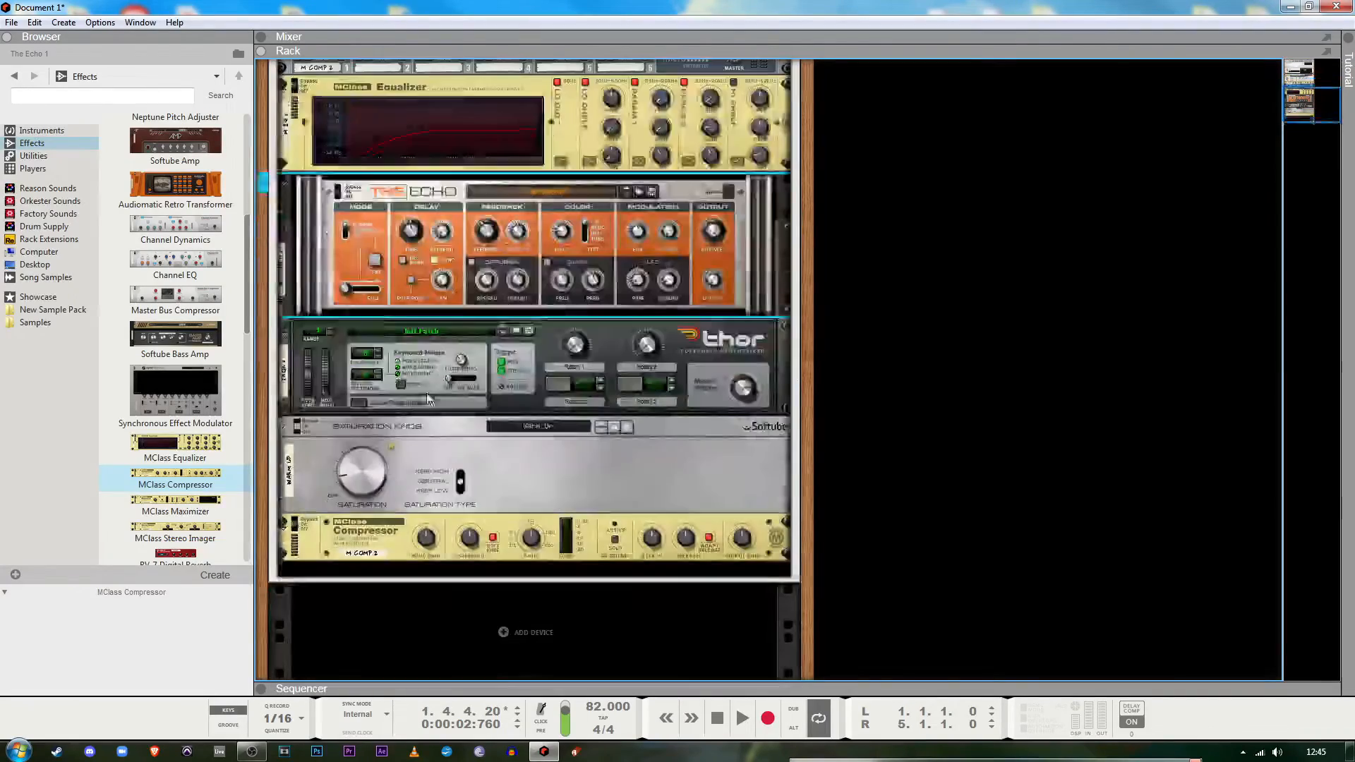
{"action": "left_click", "coordinate": [359, 403]}
{"action": "scroll", "coordinate": [662, 465], "scroll_direction": "down", "scroll_amount": 3}
{"action": "scroll", "coordinate": [480, 464], "scroll_direction": "up", "scroll_amount": 6}
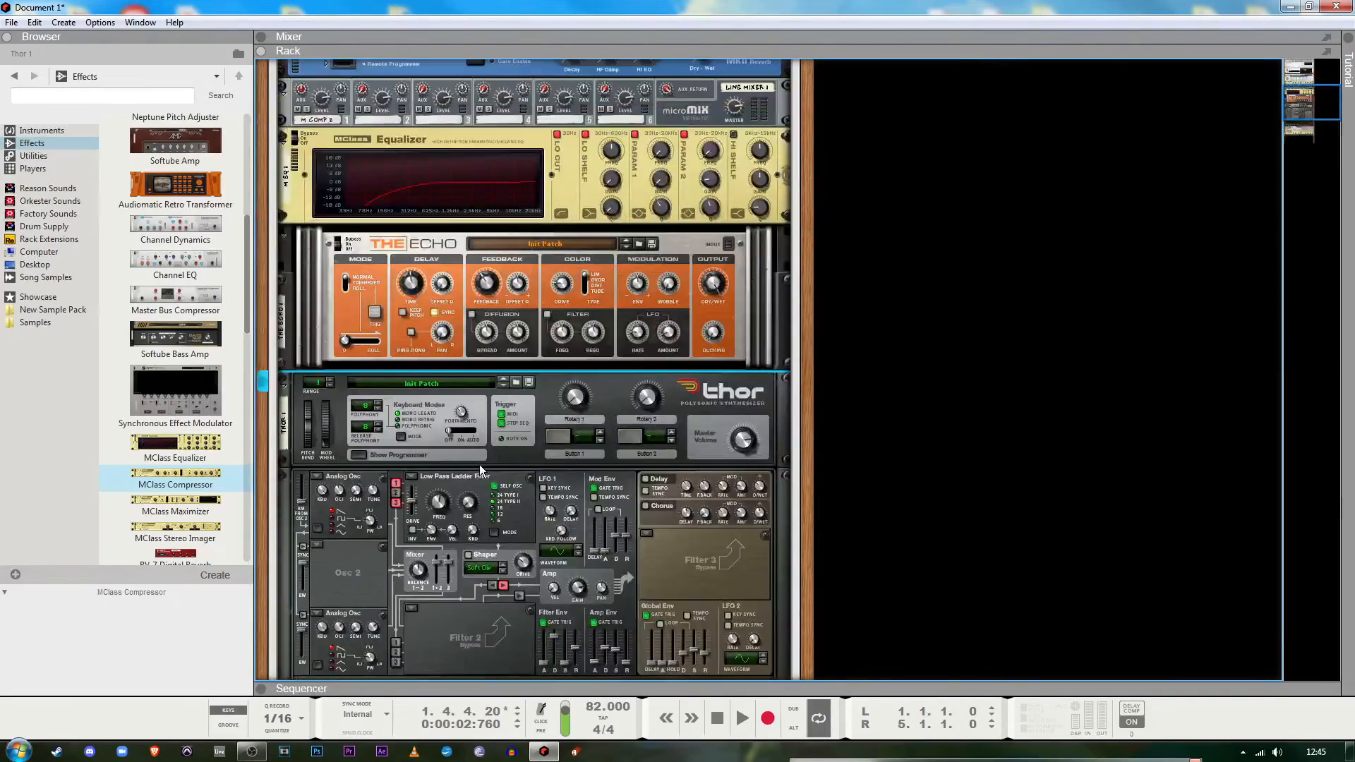
{"action": "scroll", "coordinate": [415, 510], "scroll_direction": "down", "scroll_amount": 4}
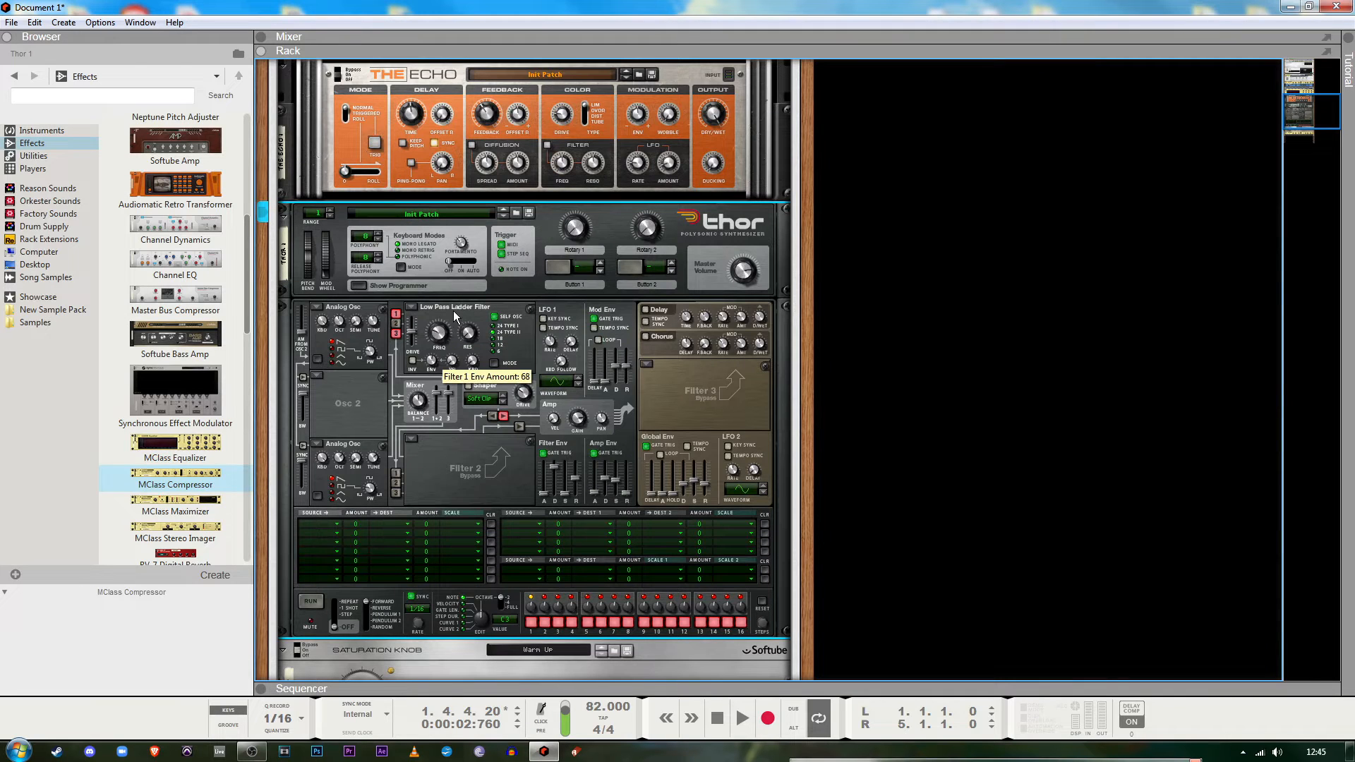
{"action": "key", "text": "space"}
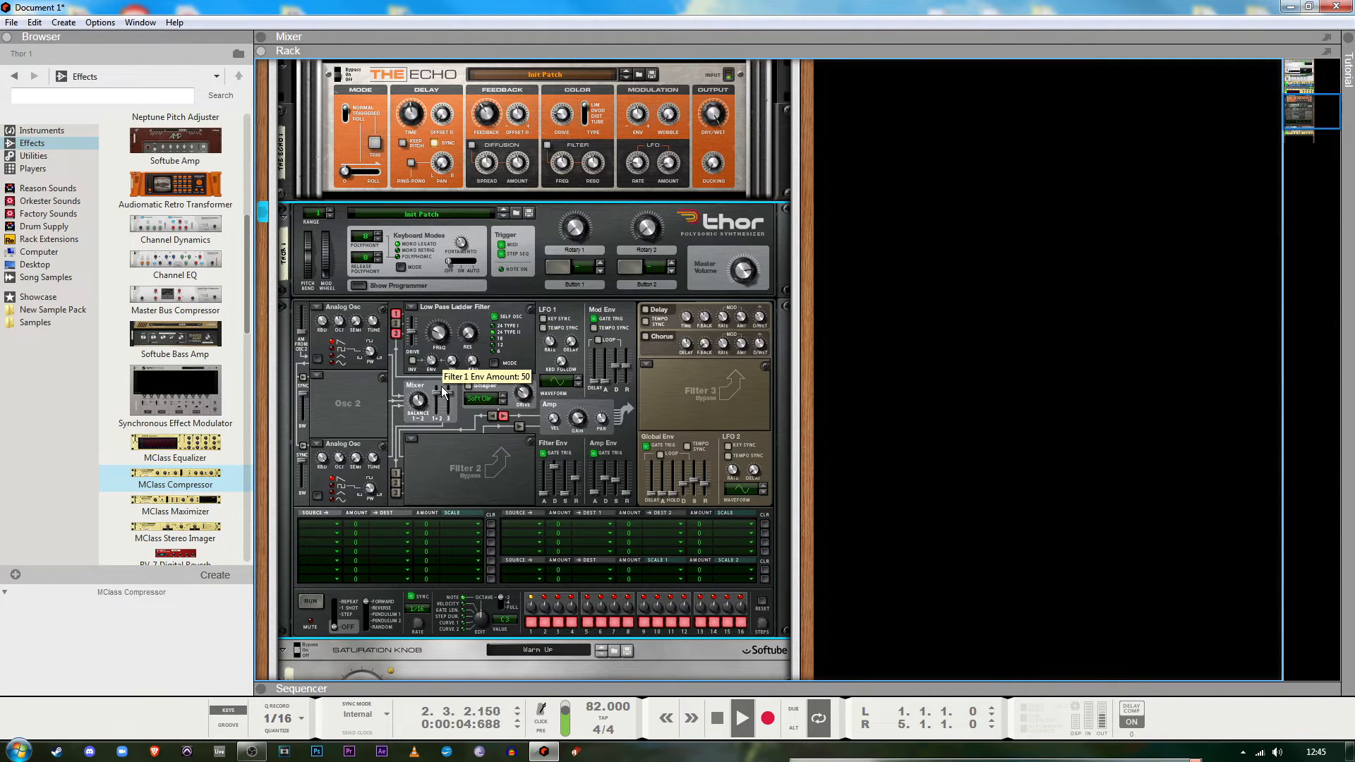
{"action": "left_click_drag", "start_coordinate": [463, 301], "coordinate": [448, 346]}
{"action": "scroll", "coordinate": [448, 350], "scroll_direction": "up", "scroll_amount": 3}
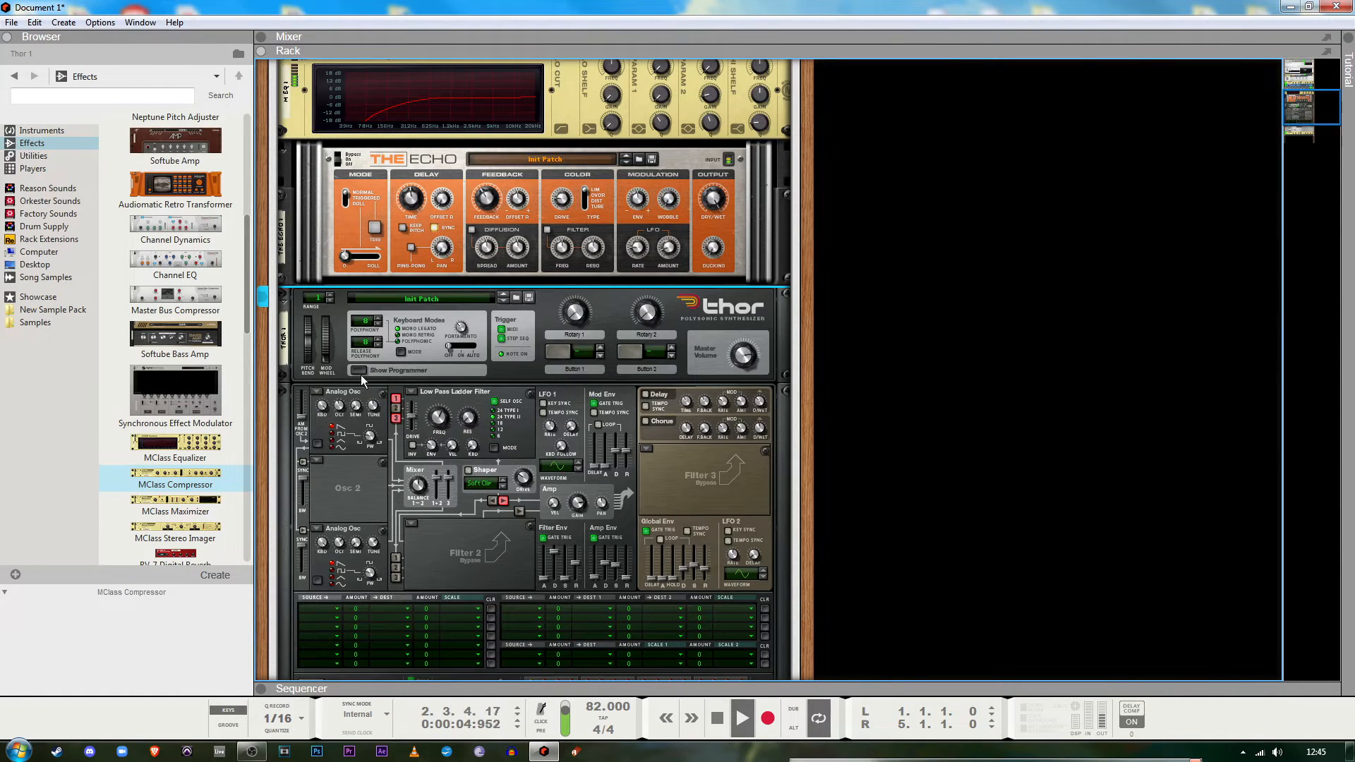
{"action": "key", "text": "space"}
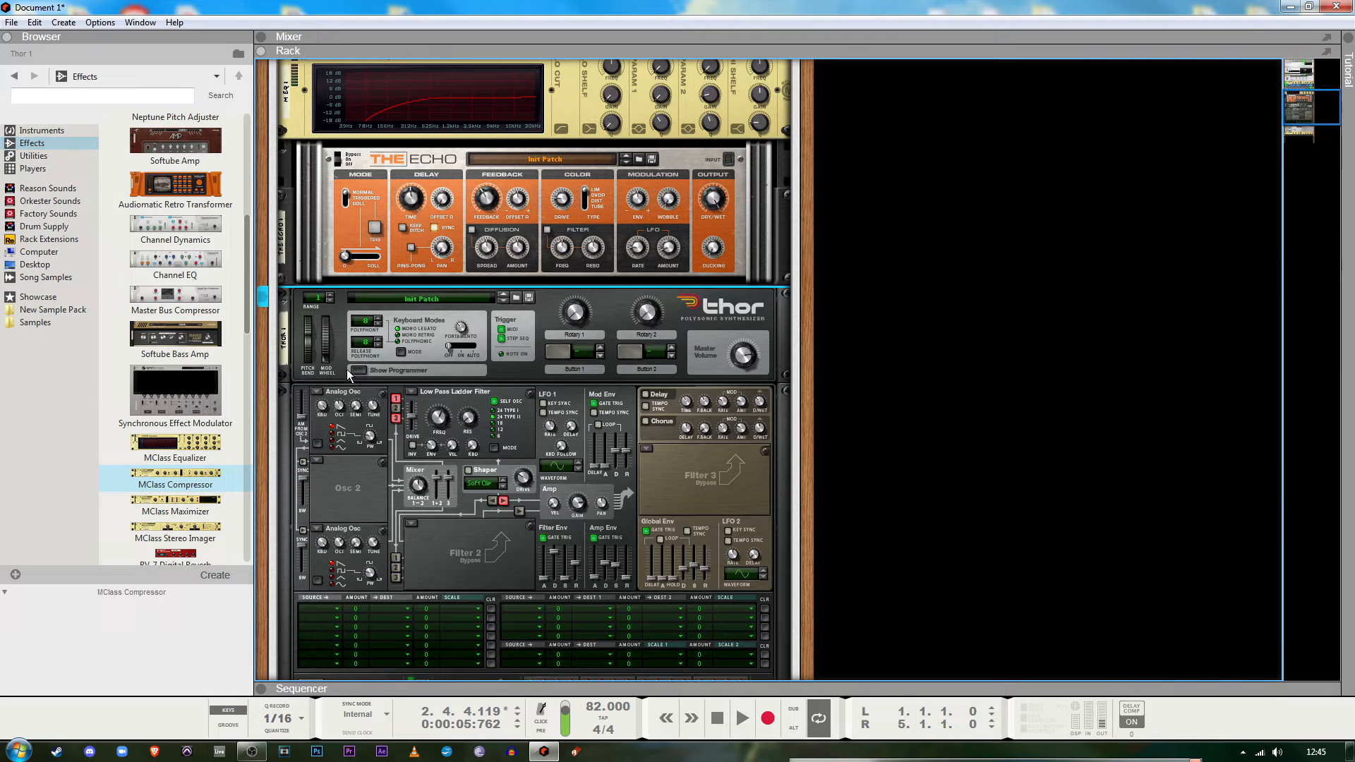
{"action": "left_click", "coordinate": [369, 372]}
Add a Pulsar Dual LFO from the Utilities devices to the Combinator, directly below Thor
{"action": "key", "text": "Tab"}
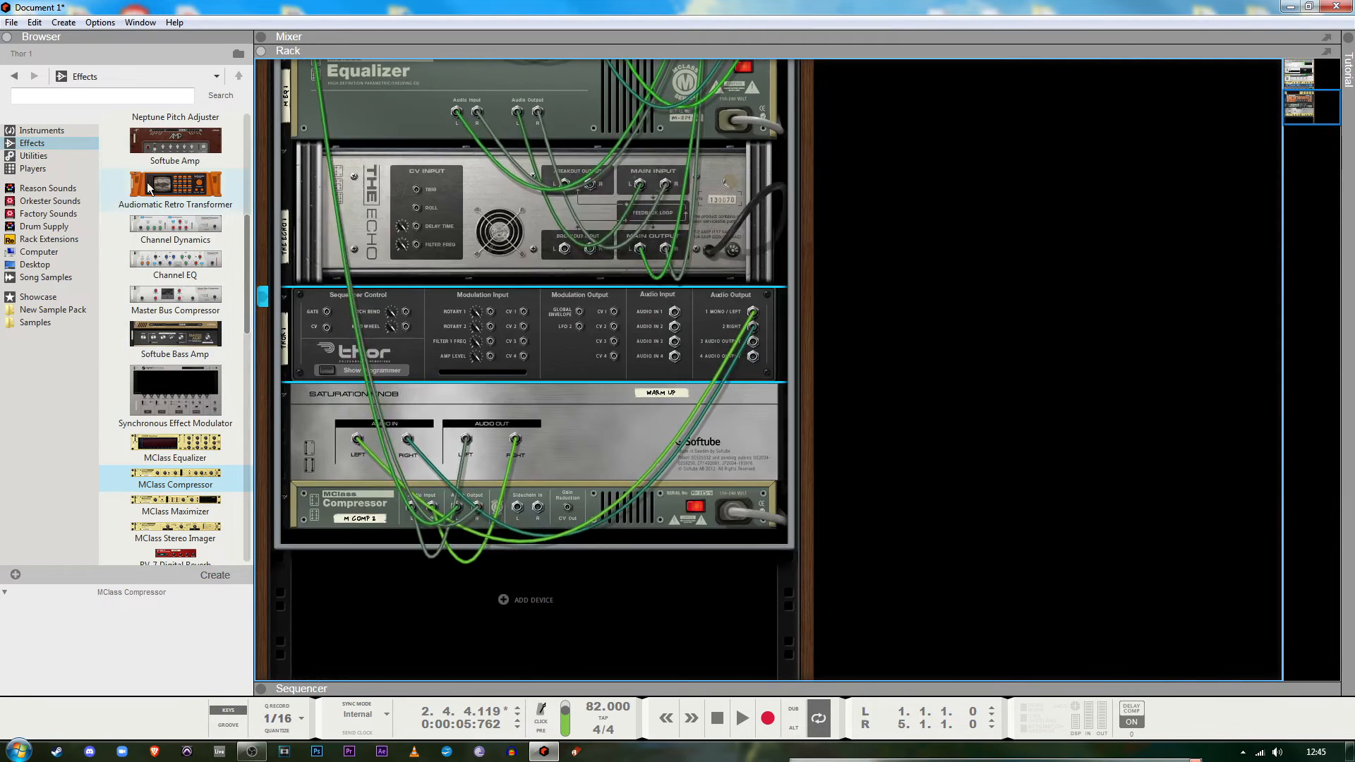
{"action": "scroll", "coordinate": [226, 459], "scroll_direction": "up", "scroll_amount": 5}
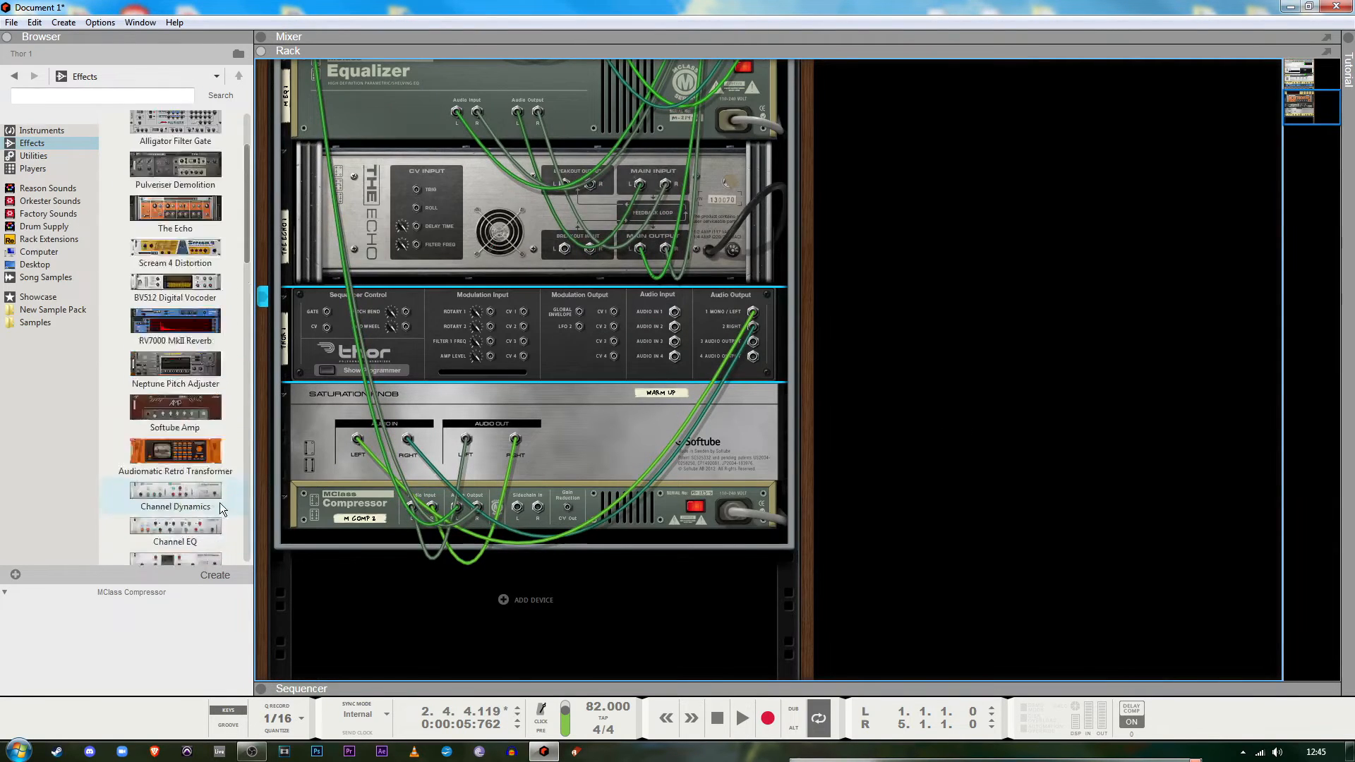
{"action": "left_click", "coordinate": [60, 156]}
{"action": "left_click_drag", "start_coordinate": [159, 197], "coordinate": [566, 413]}
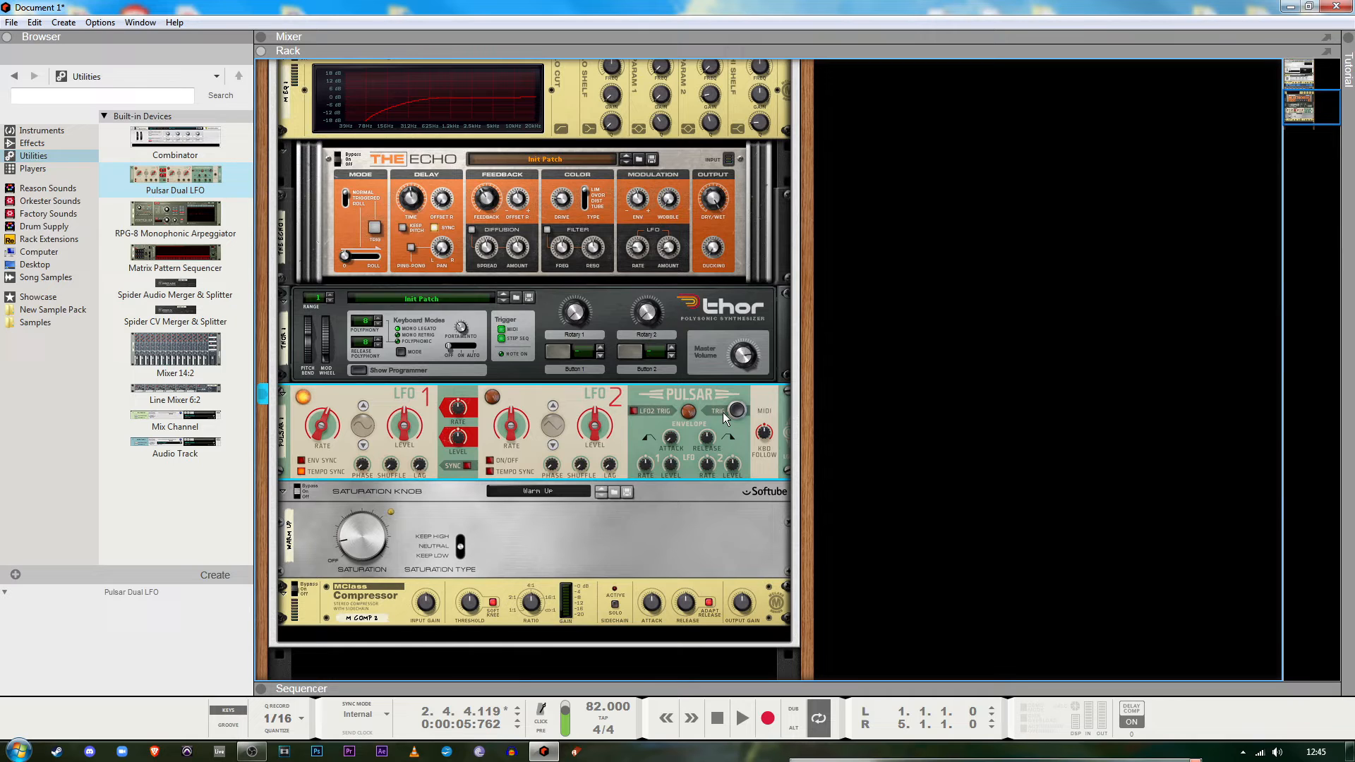
Cable a CV output of Pulsar's LFO 1 to Thor's Pitch Bend CV input on the back of the rack
{"action": "key", "text": "Tab"}
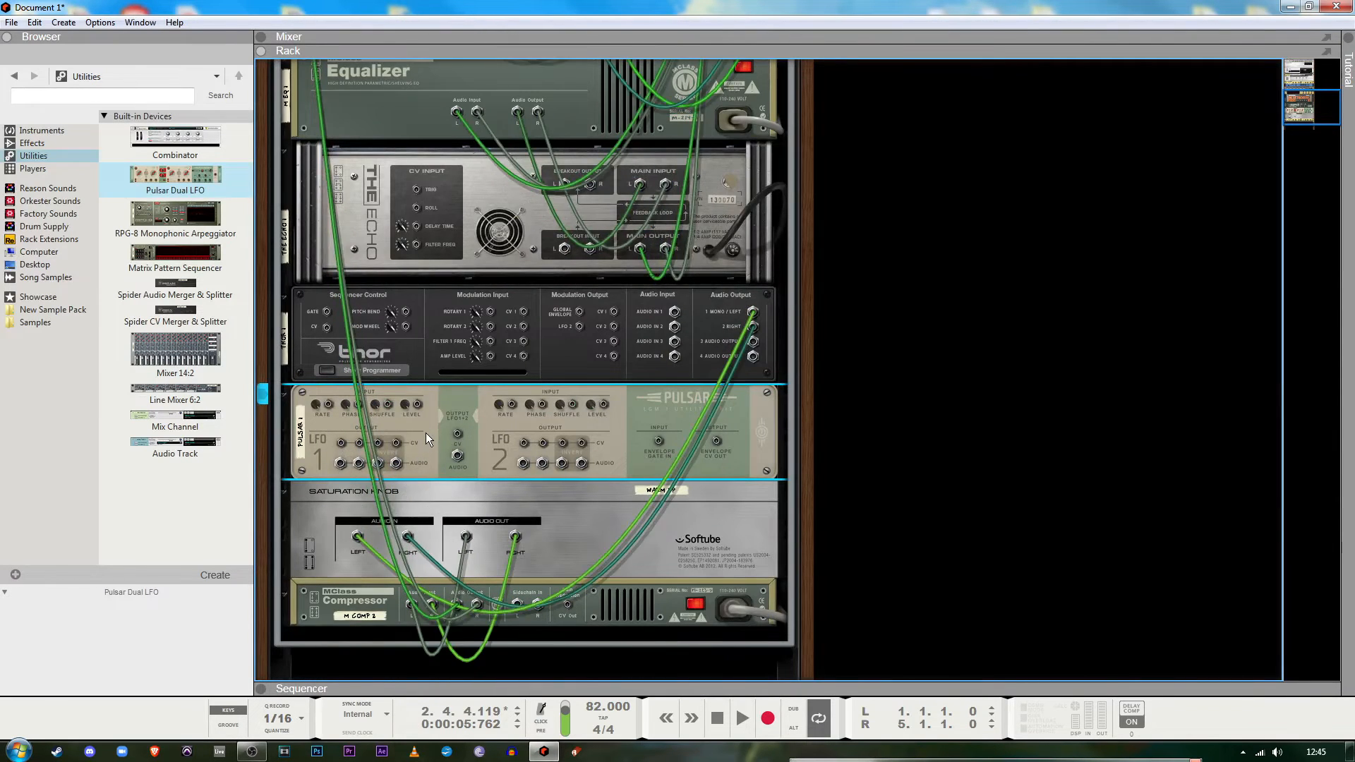
{"action": "key", "text": "Tab"}
{"action": "key", "text": "Tab"}
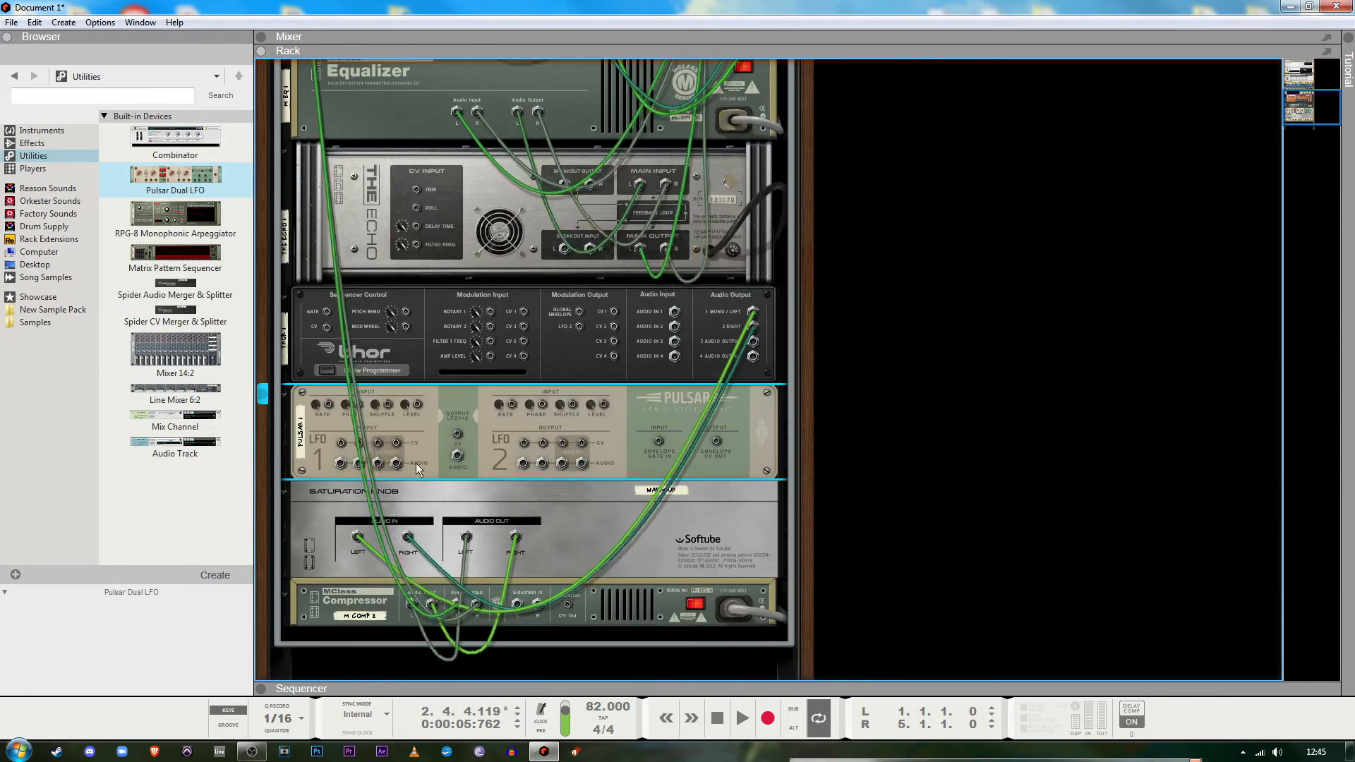
{"action": "left_click_drag", "start_coordinate": [341, 442], "coordinate": [372, 308]}
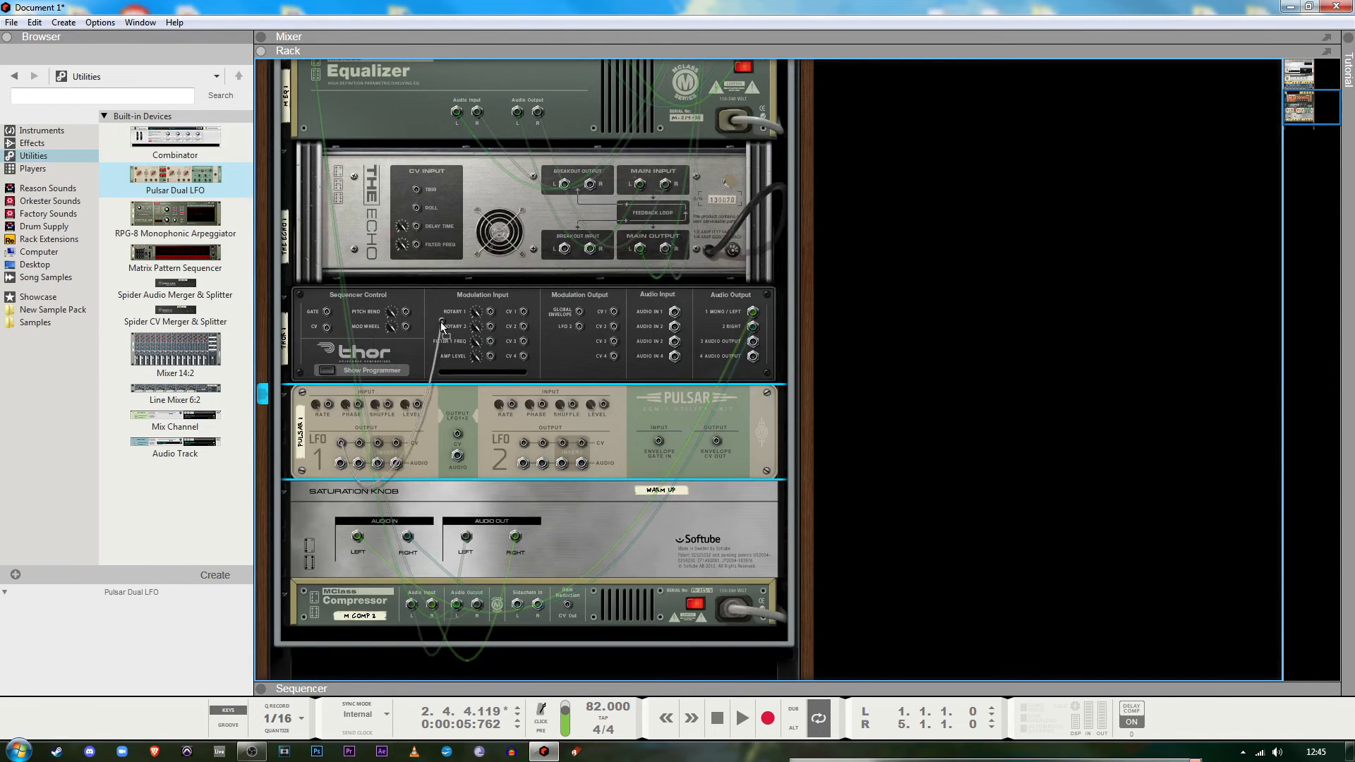
{"action": "key", "text": "Tab"}
{"action": "key", "text": "Tab"}
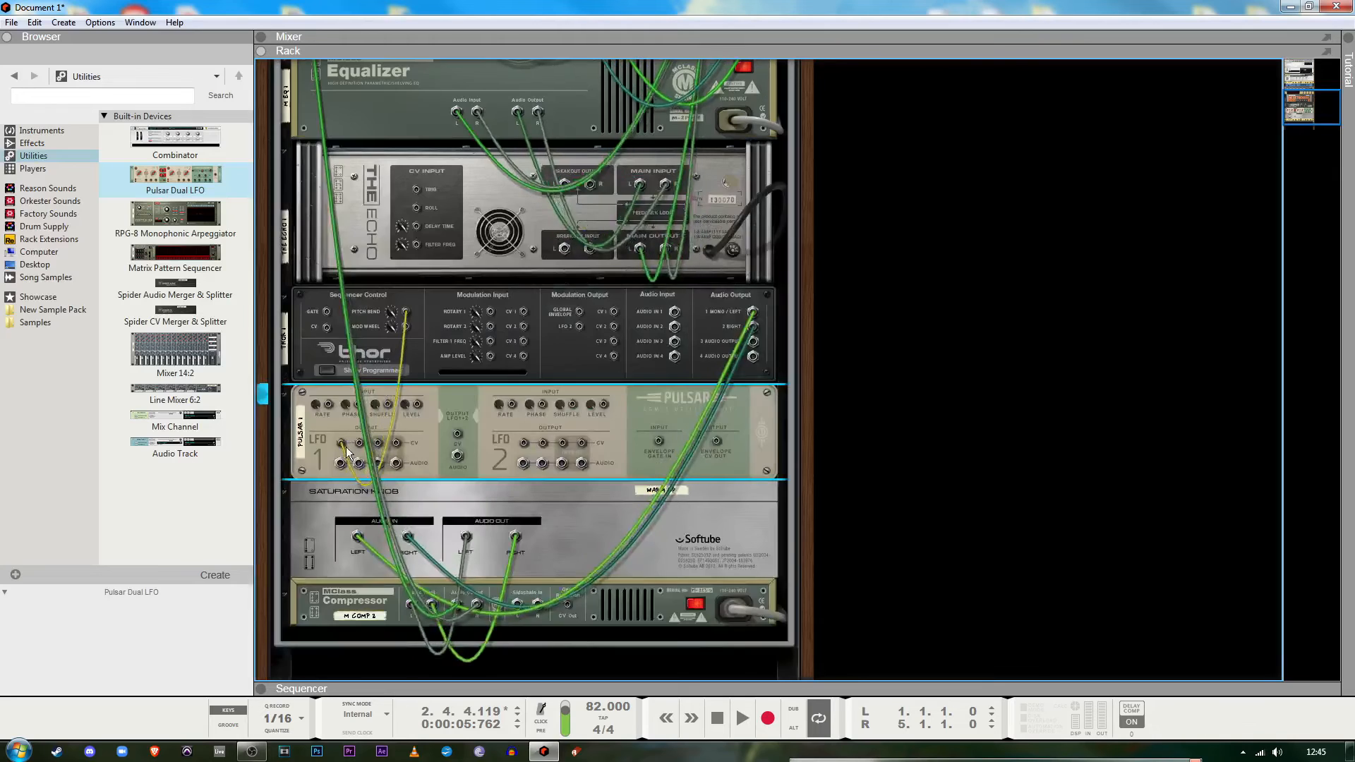
{"action": "key", "text": "Tab"}
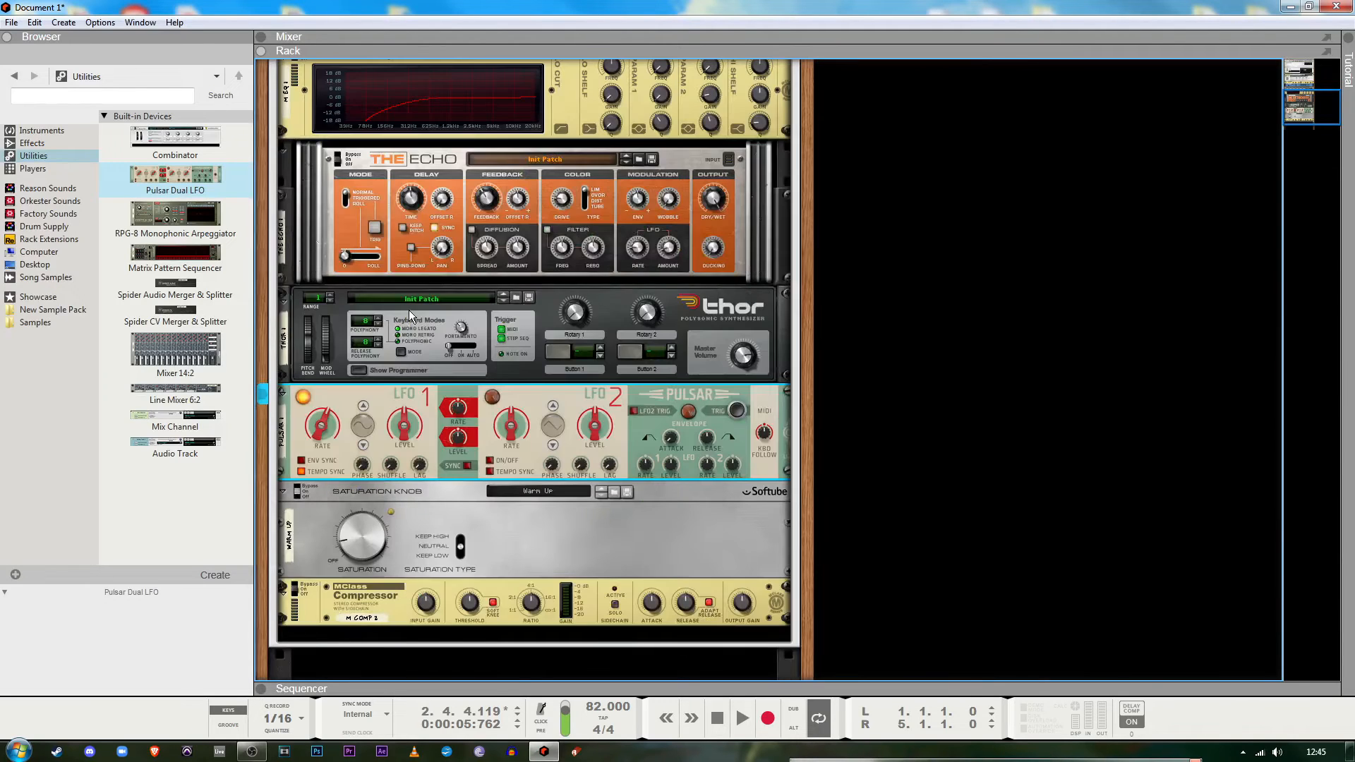
{"action": "key", "text": "Tab"}
{"action": "mouse_move", "coordinate": [405, 311]}
{"action": "left_mouse_down"}
{"action": "mouse_move", "coordinate": [421, 307]}
{"action": "mouse_move", "coordinate": [405, 311]}
{"action": "left_mouse_up"}
Turn off tempo sync for Pulsar's LFO 1, lower its rate and adjust its level
{"action": "key", "text": "Tab"}
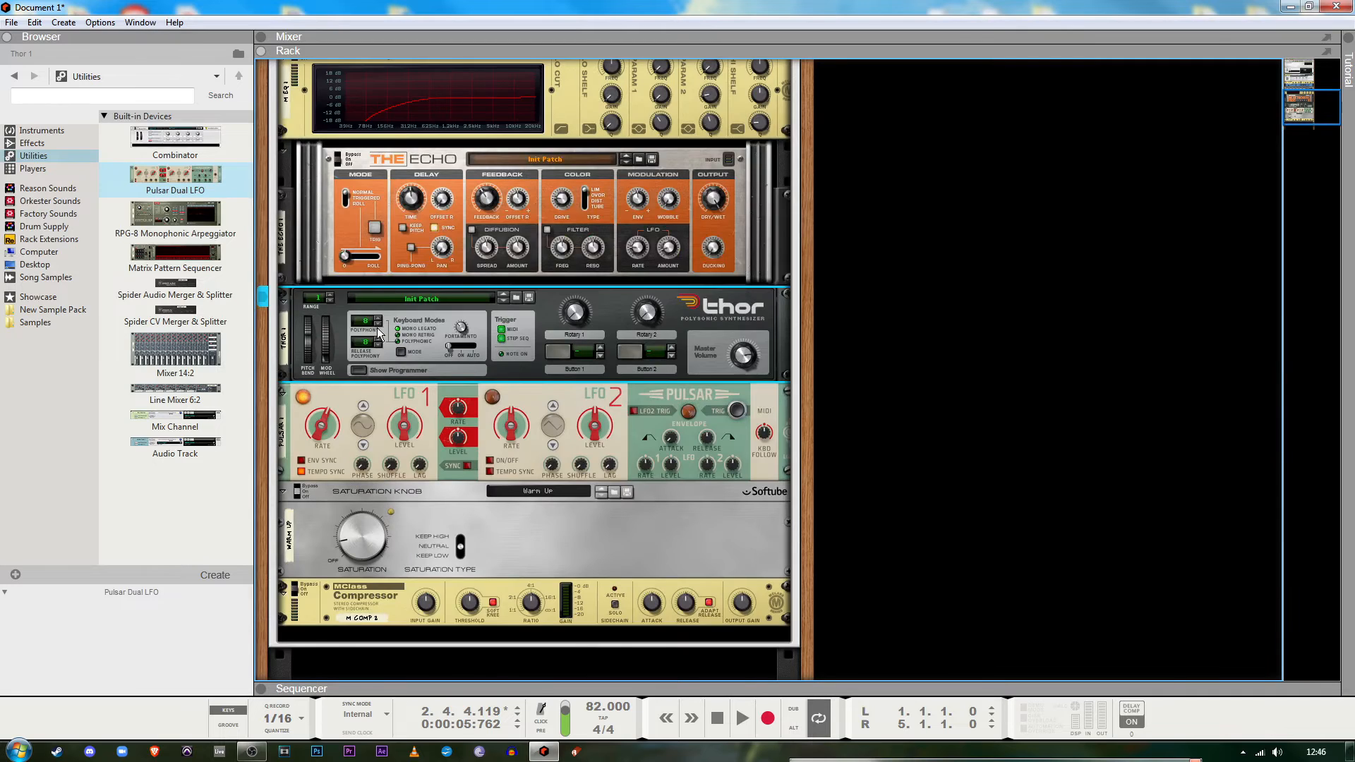
{"action": "left_click", "coordinate": [302, 472]}
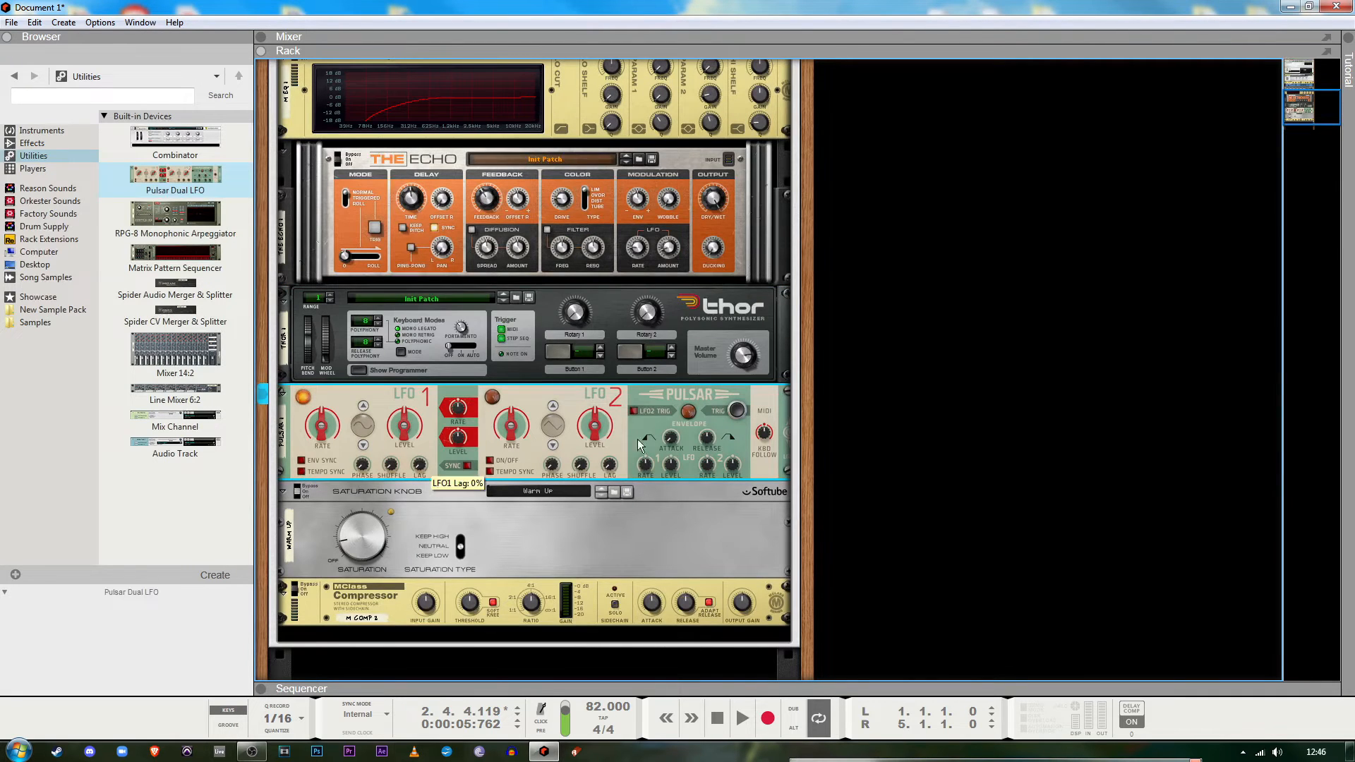
{"action": "left_click_drag", "start_coordinate": [329, 424], "coordinate": [330, 485]}
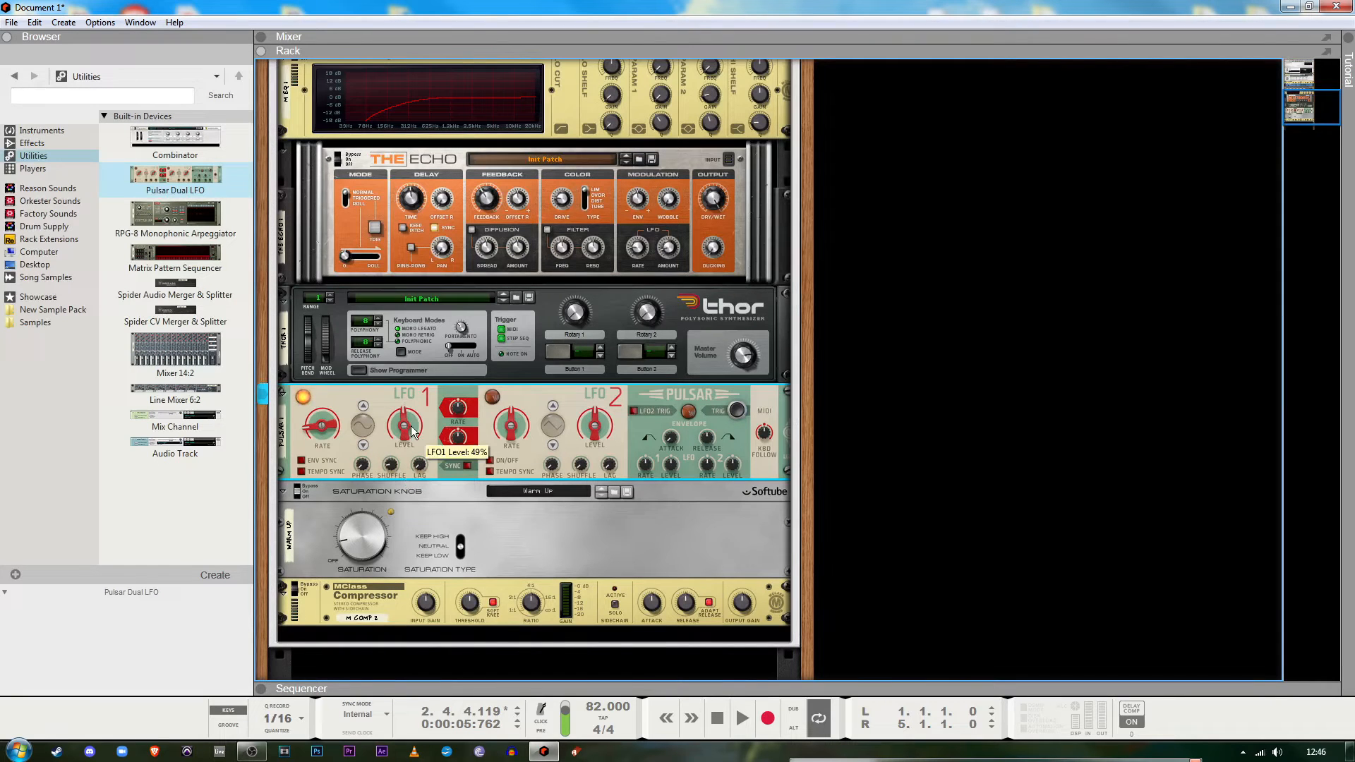
{"action": "left_click_drag", "start_coordinate": [412, 427], "coordinate": [415, 437]}
Play the pattern and fine-tune the level of Pulsar's LFO 1 by ear
{"action": "key", "text": "space"}
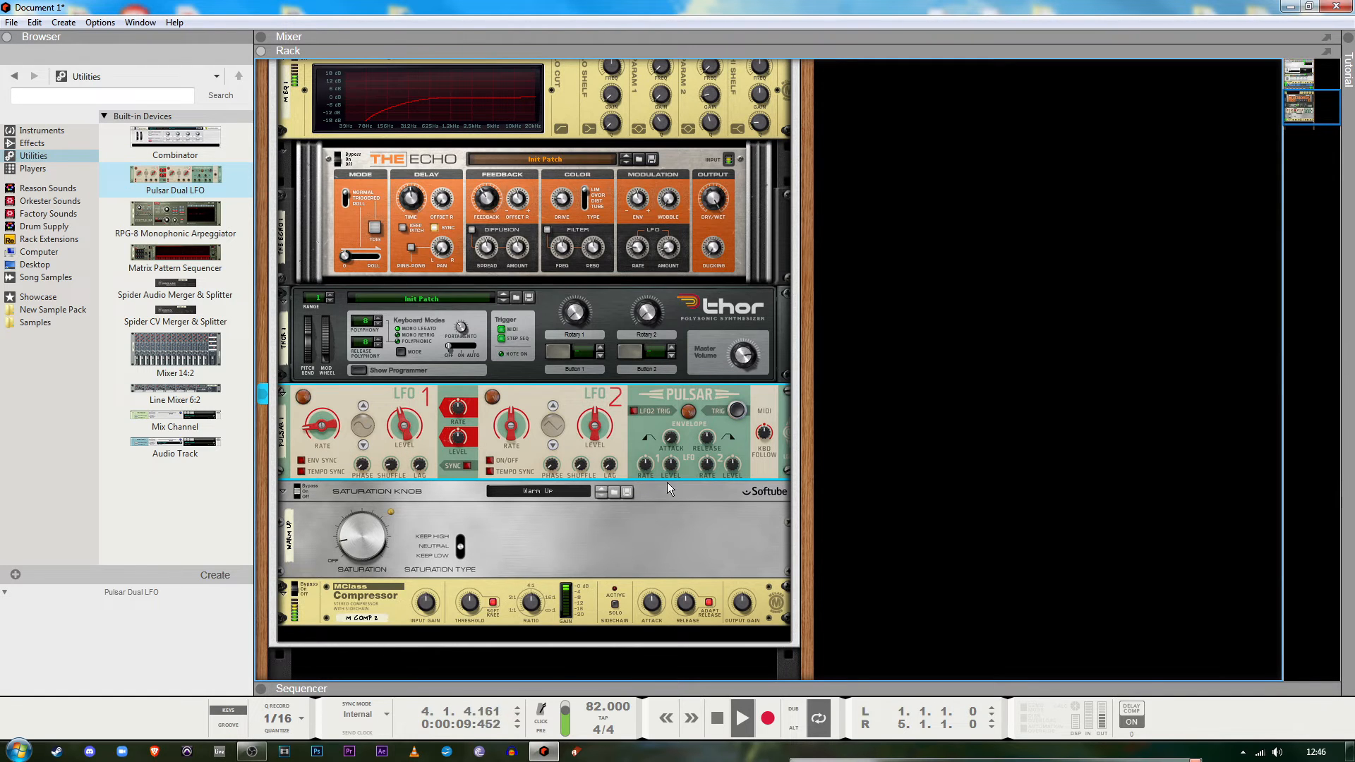
{"action": "scroll", "coordinate": [629, 484], "scroll_direction": "up", "scroll_amount": 6}
{"action": "scroll", "coordinate": [629, 484], "scroll_direction": "down", "scroll_amount": 4}
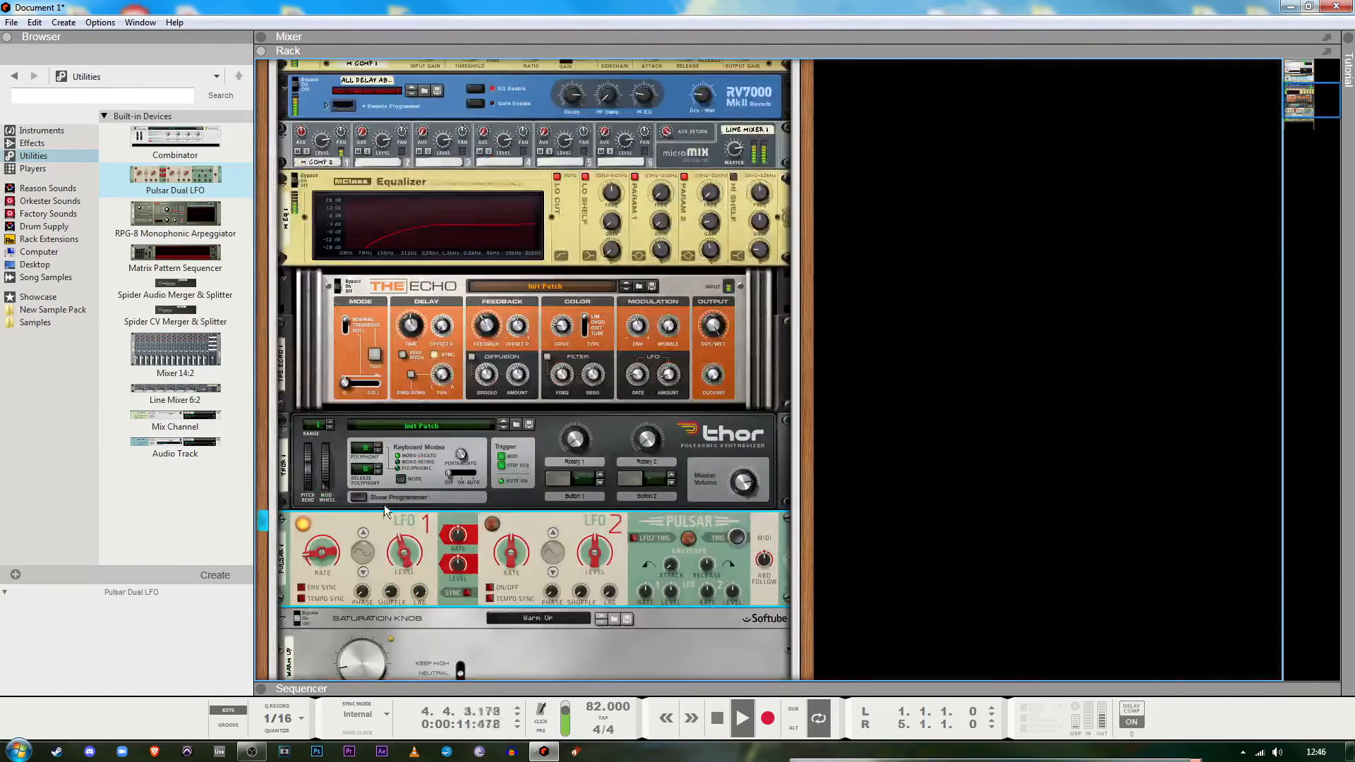
{"action": "mouse_move", "coordinate": [399, 527]}
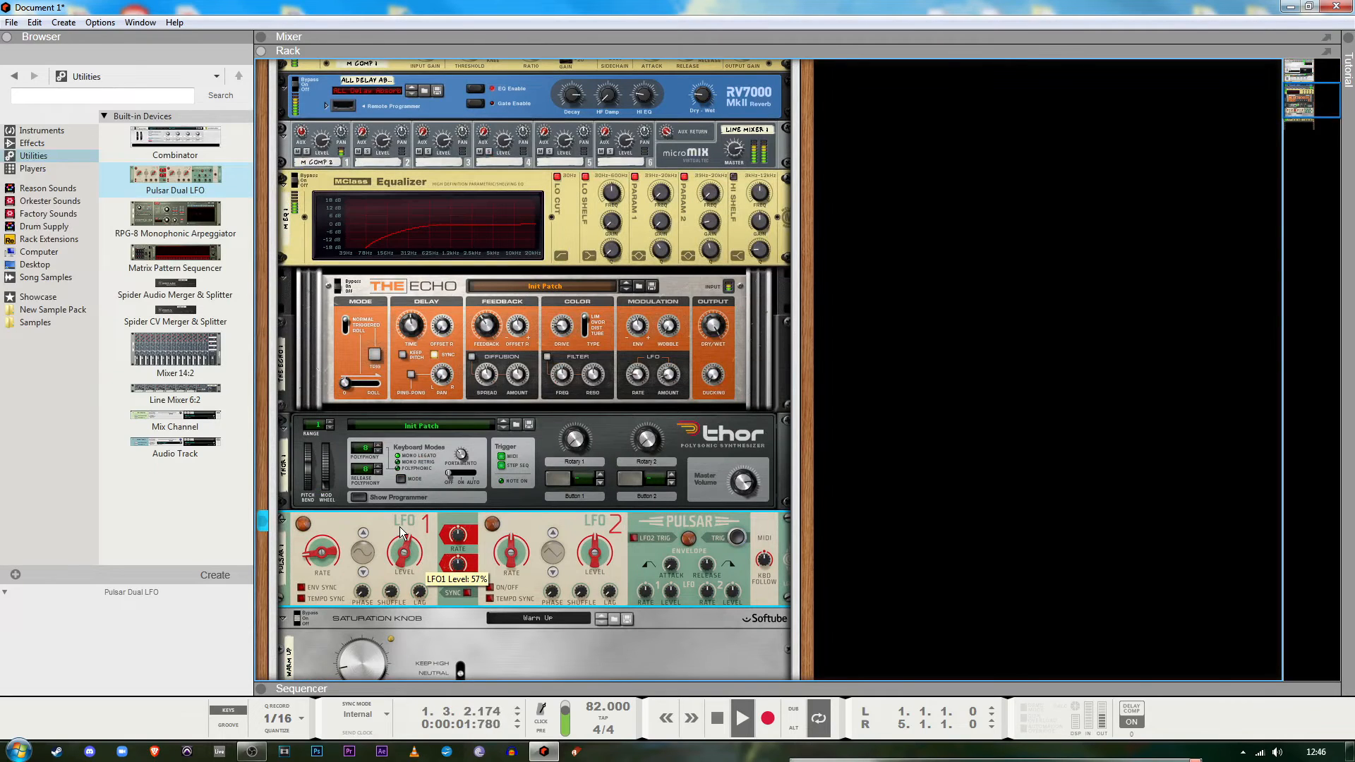
{"action": "left_click_drag", "start_coordinate": [399, 527], "coordinate": [414, 557]}
Adjust the Line Mixer's aux return level while the pattern plays
{"action": "scroll", "coordinate": [420, 529], "scroll_direction": "up", "scroll_amount": 5}
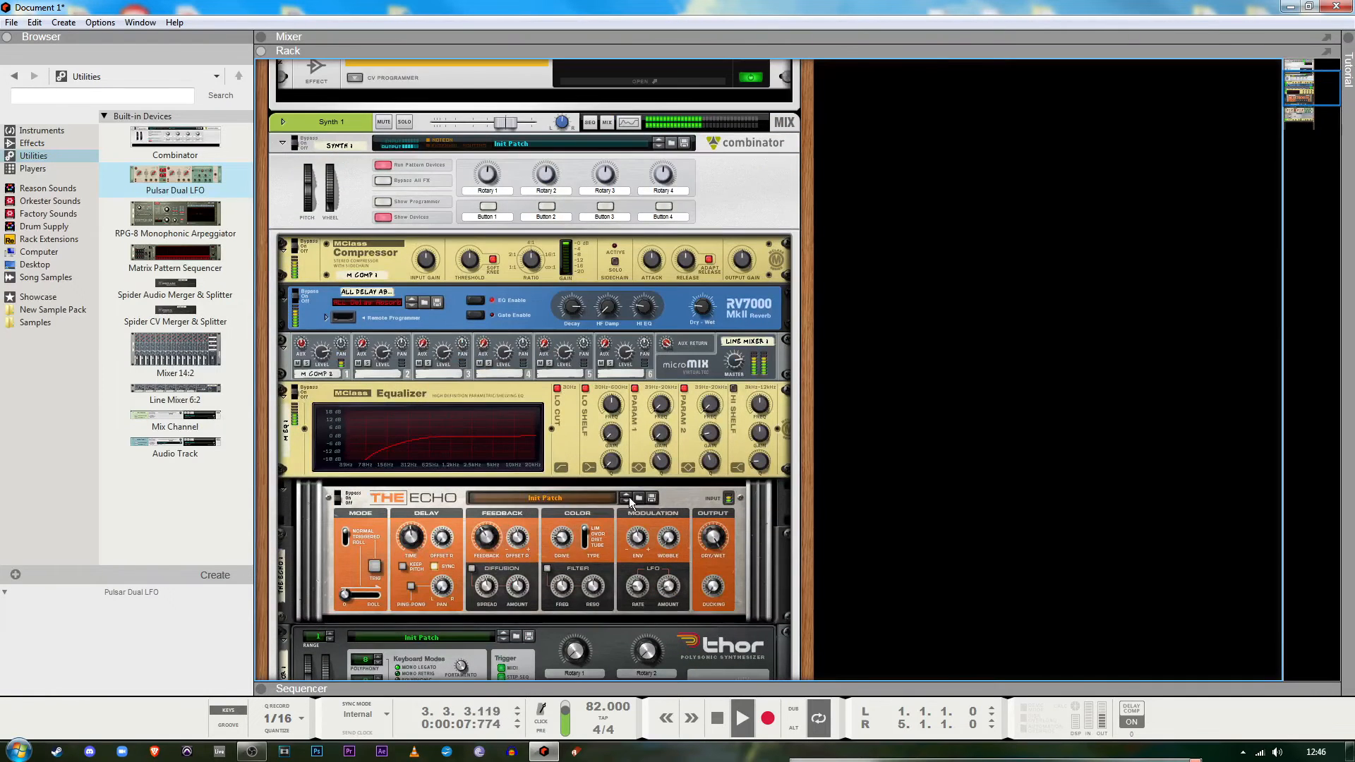
{"action": "left_click_drag", "start_coordinate": [669, 344], "coordinate": [671, 325]}
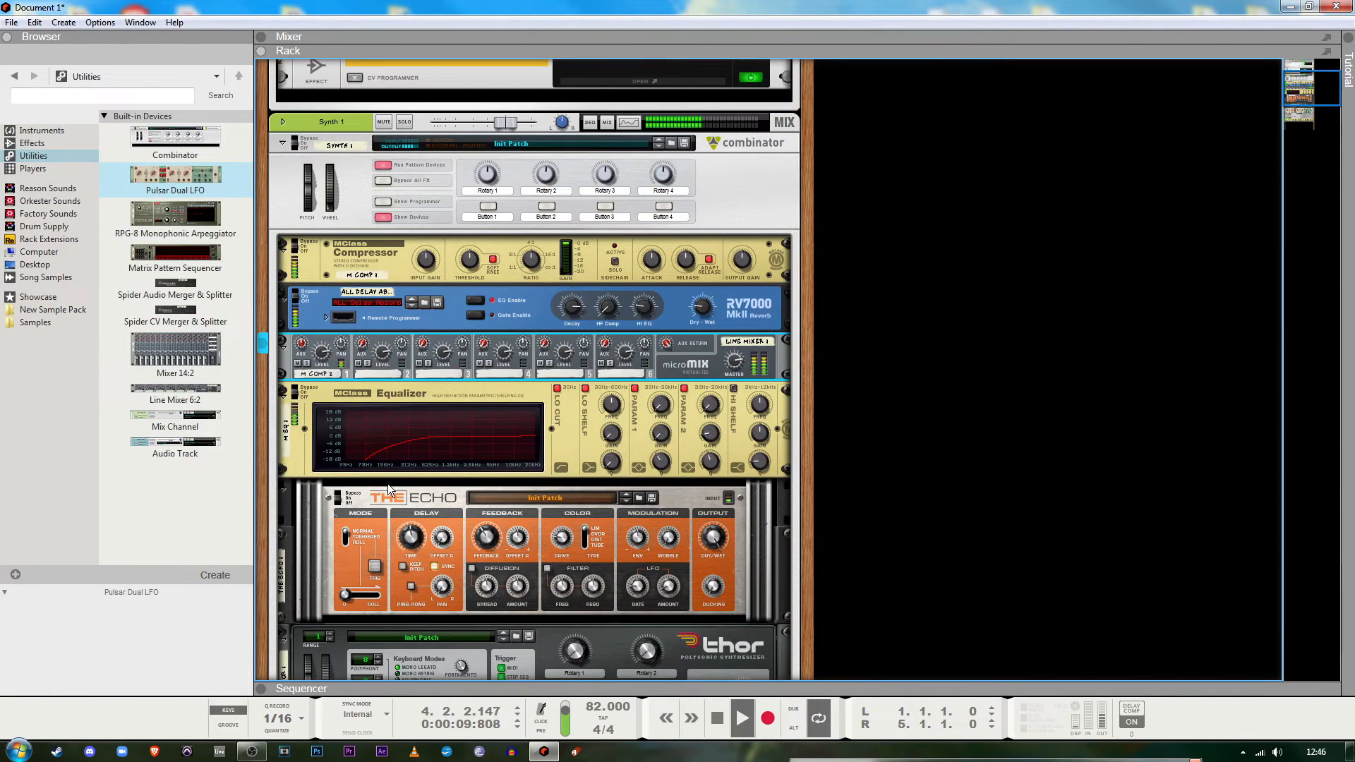
Stop the pattern playback and look over the Combinator's devices from the compressor down to Pulsar
{"action": "key", "text": "space"}
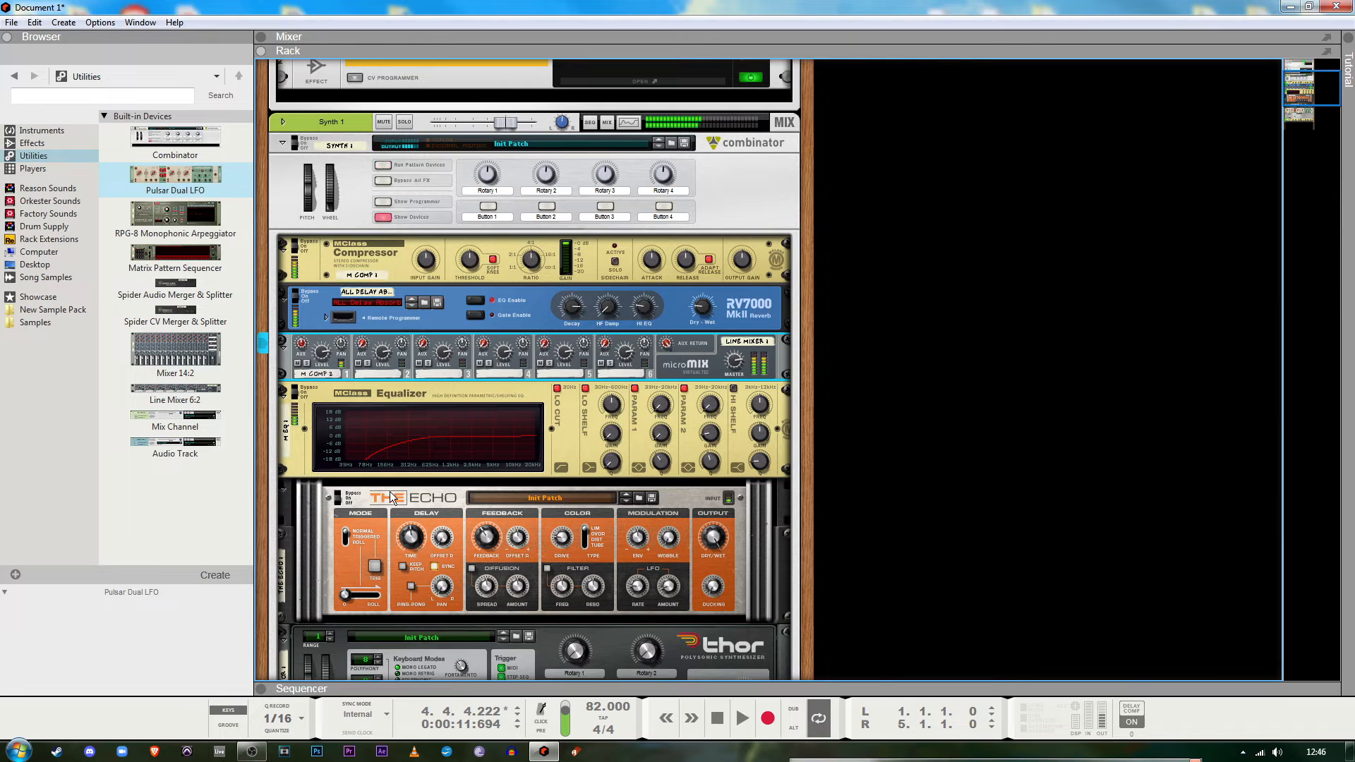
{"action": "scroll", "coordinate": [390, 497], "scroll_direction": "down", "scroll_amount": 10}
{"action": "scroll", "coordinate": [388, 497], "scroll_direction": "up", "scroll_amount": 2}
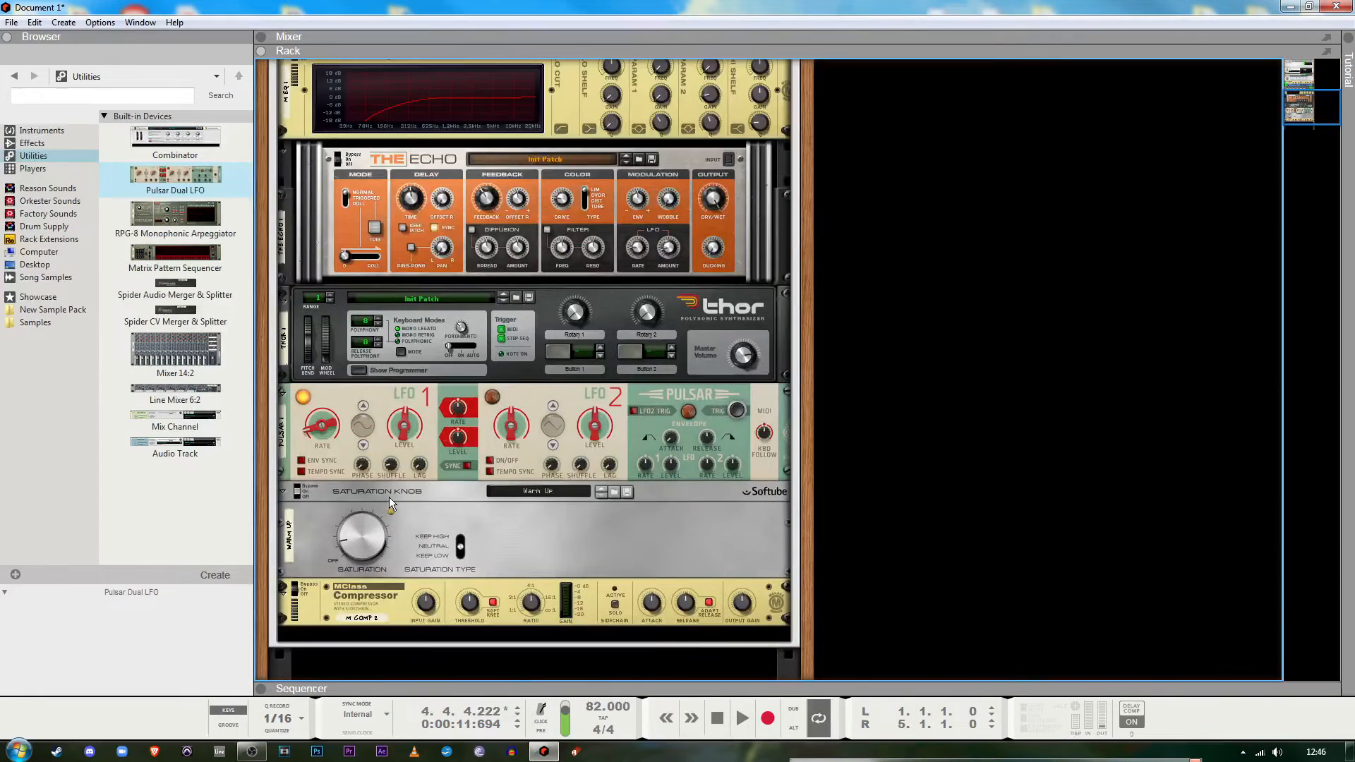
{"action": "left_click", "coordinate": [376, 400]}
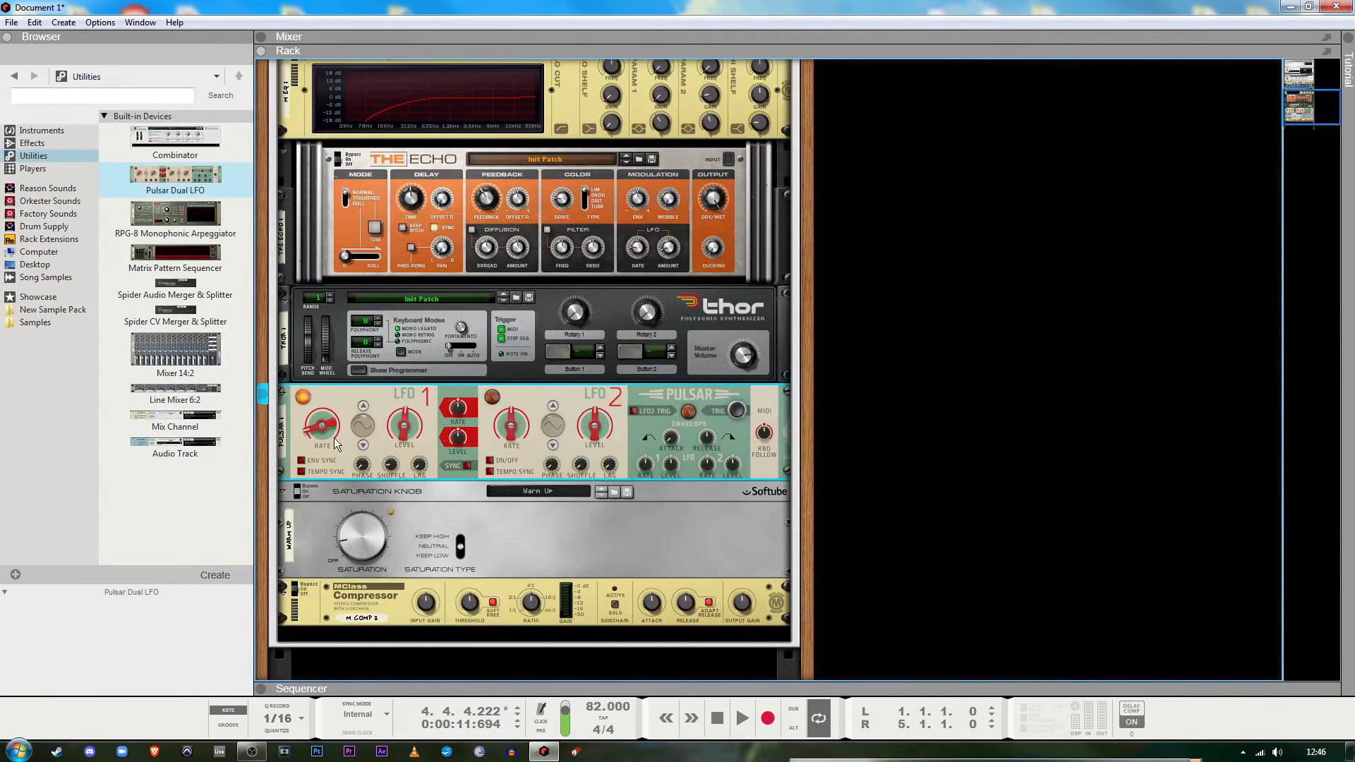
{"action": "scroll", "coordinate": [697, 487], "scroll_direction": "up", "scroll_amount": 2}
{"action": "scroll", "coordinate": [698, 487], "scroll_direction": "up", "scroll_amount": 4}
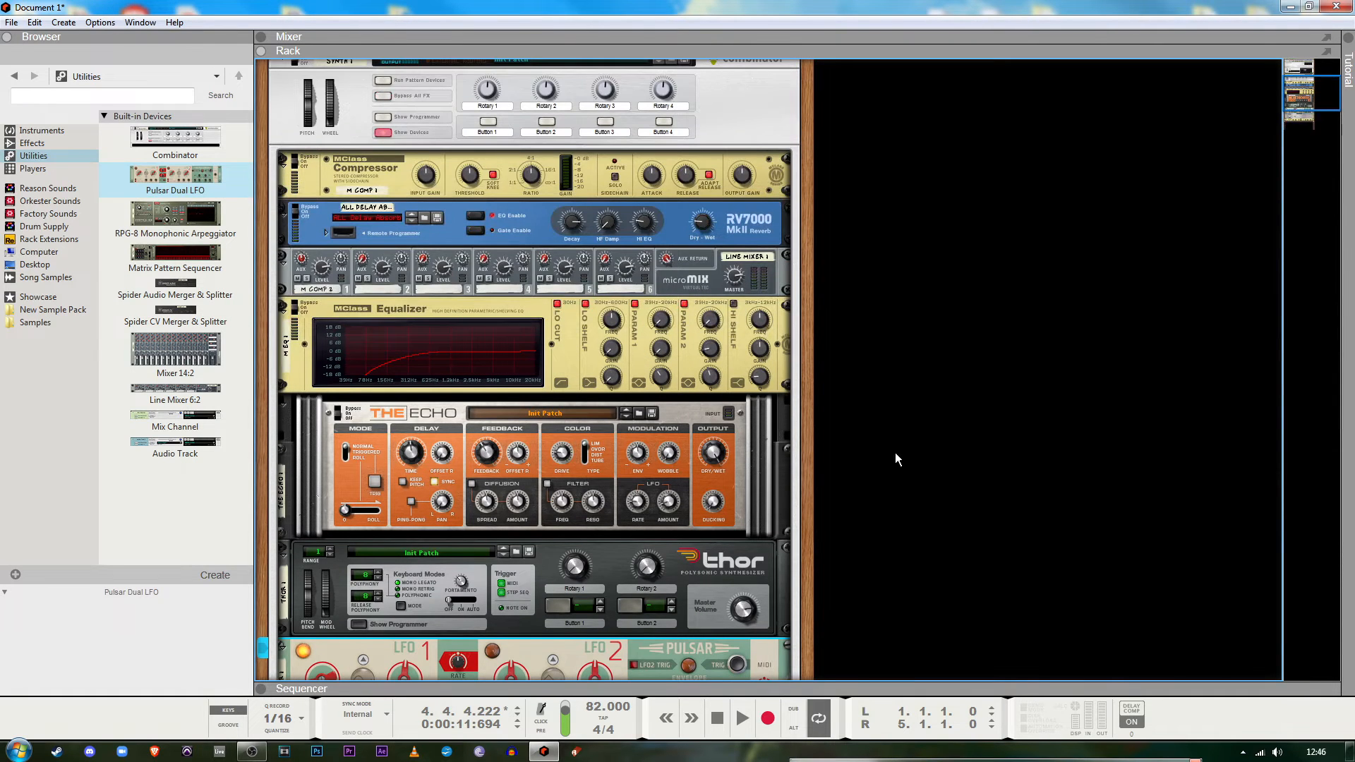
{"action": "scroll", "coordinate": [893, 455], "scroll_direction": "down", "scroll_amount": 6}
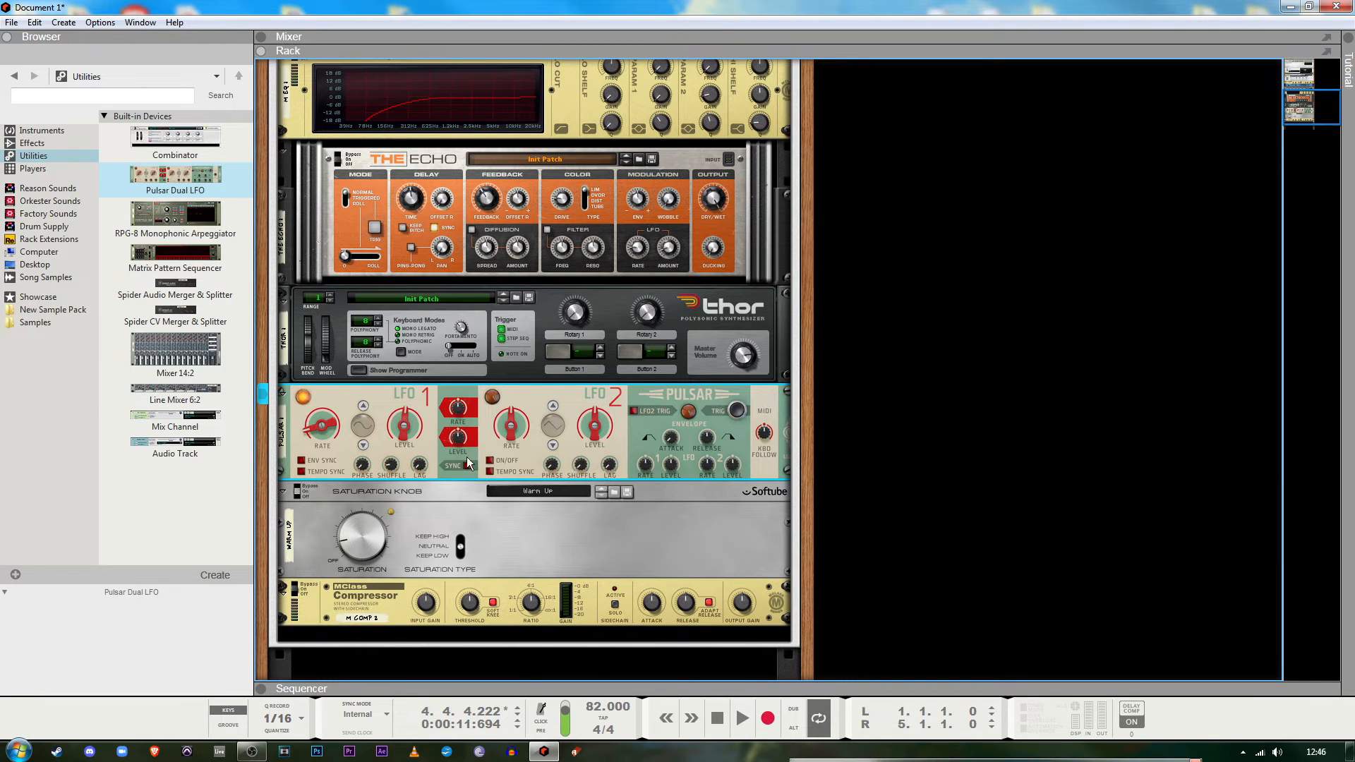
Fold the Saturation Knob, the lowest MClass Compressor, The Echo, the MClass Equalizer and the RV7000
{"action": "left_click", "coordinate": [283, 492]}
{"action": "left_click", "coordinate": [283, 517]}
{"action": "scroll", "coordinate": [319, 522], "scroll_direction": "up", "scroll_amount": 1}
{"action": "scroll", "coordinate": [316, 521], "scroll_direction": "up", "scroll_amount": 1}
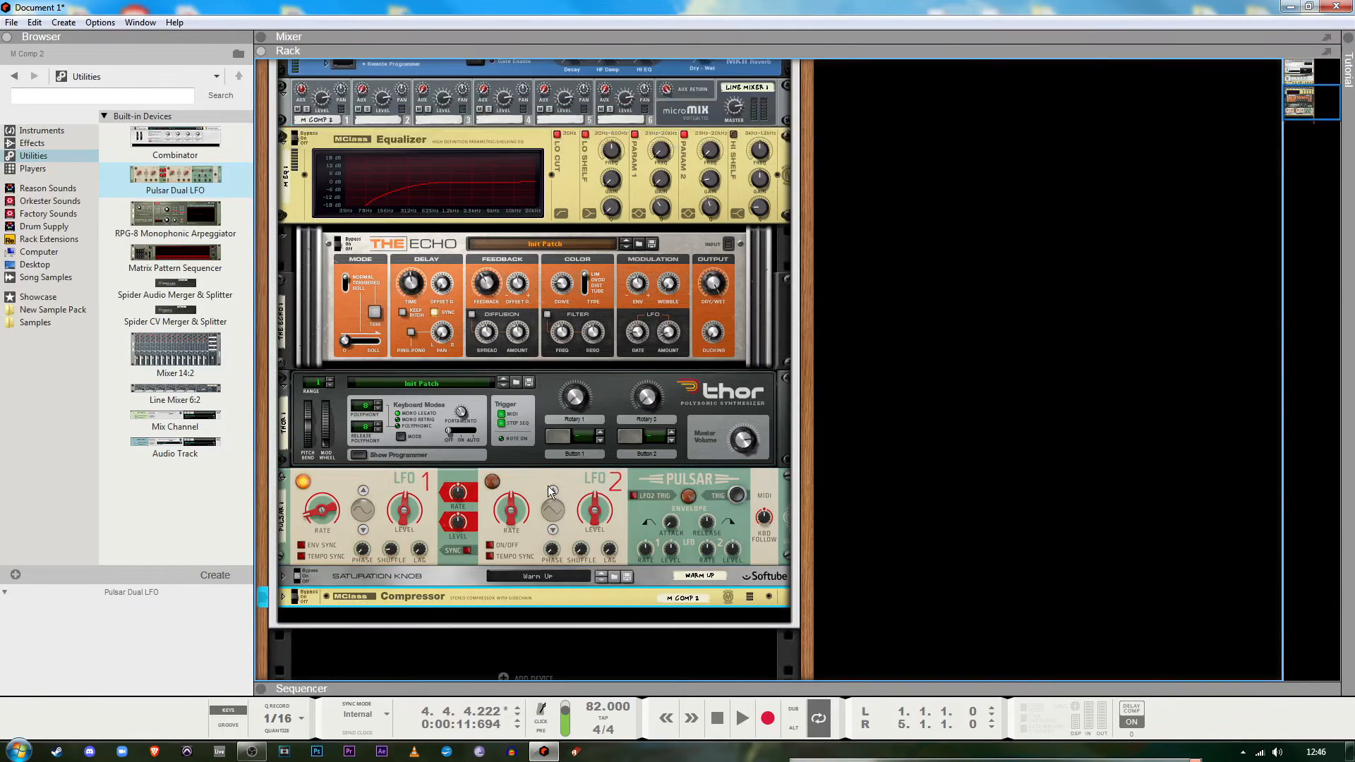
{"action": "scroll", "coordinate": [920, 418], "scroll_direction": "up", "scroll_amount": 2}
{"action": "scroll", "coordinate": [337, 431], "scroll_direction": "up", "scroll_amount": 1}
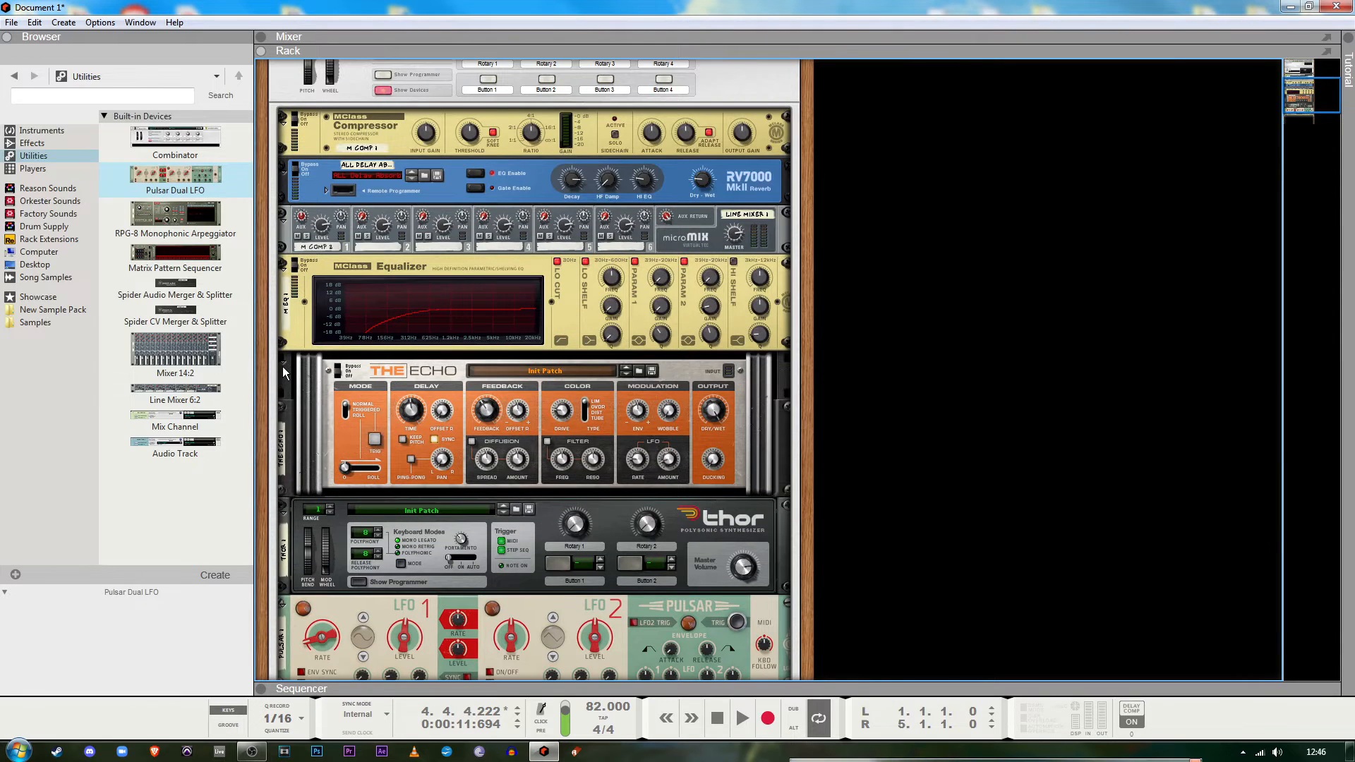
{"action": "left_click", "coordinate": [284, 371]}
{"action": "scroll", "coordinate": [282, 369], "scroll_direction": "up", "scroll_amount": 3}
{"action": "left_click", "coordinate": [284, 391]}
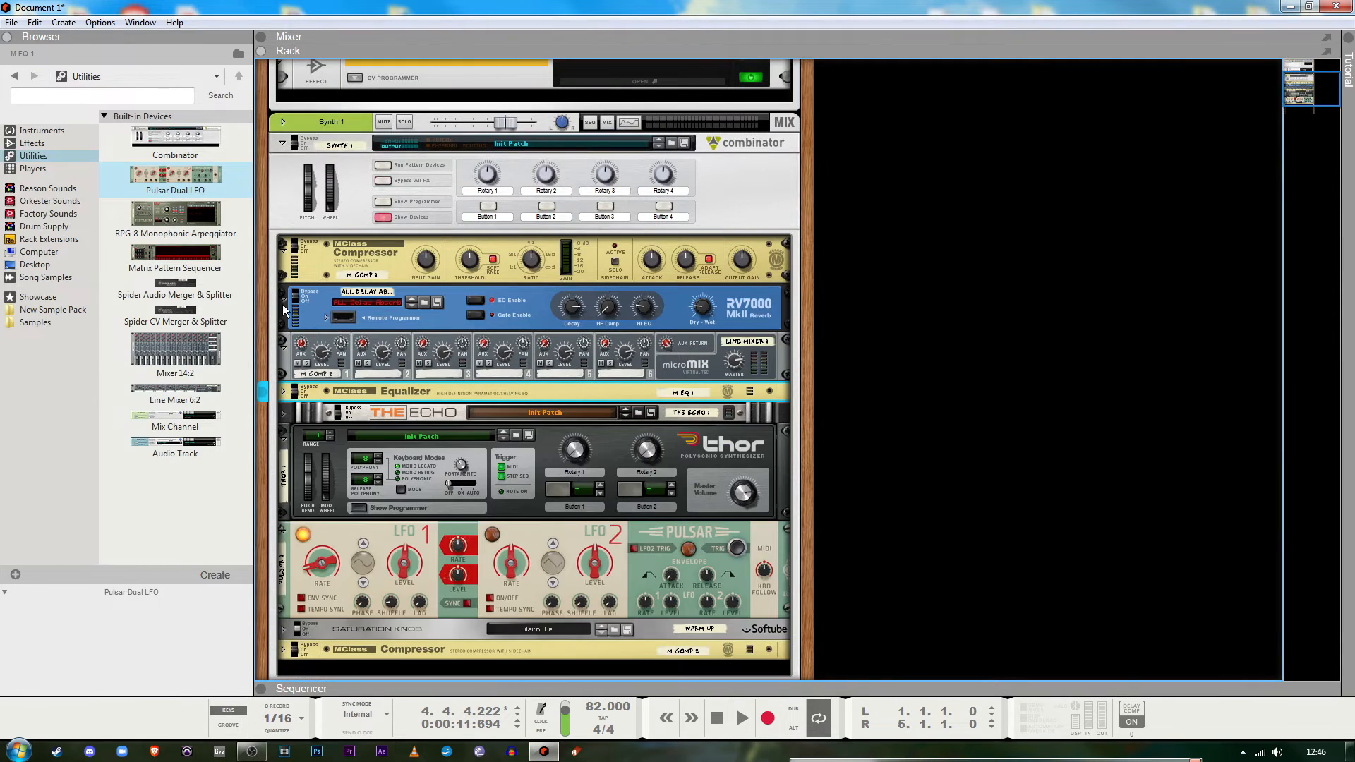
{"action": "left_click", "coordinate": [285, 308]}
{"action": "left_click", "coordinate": [329, 505]}
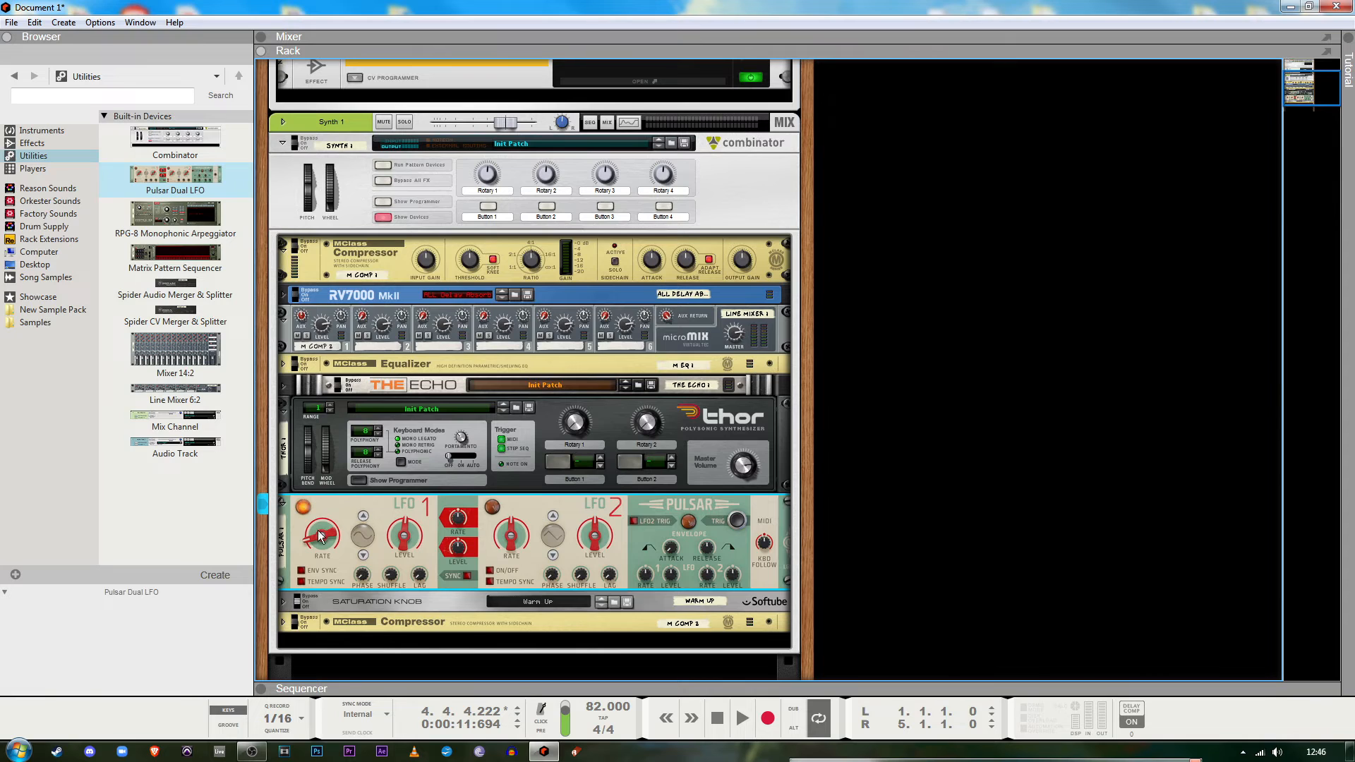
{"action": "left_click", "coordinate": [340, 443]}
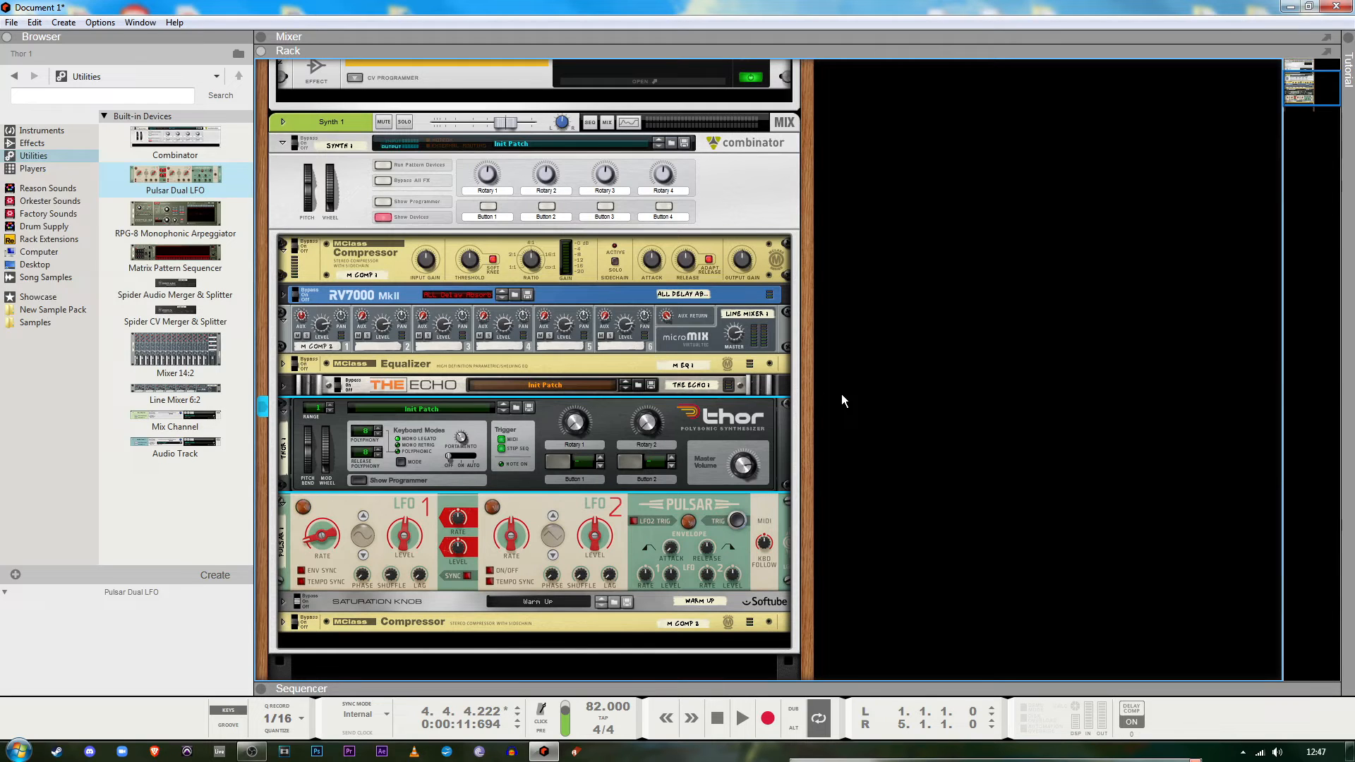
{"action": "left_click", "coordinate": [920, 627]}
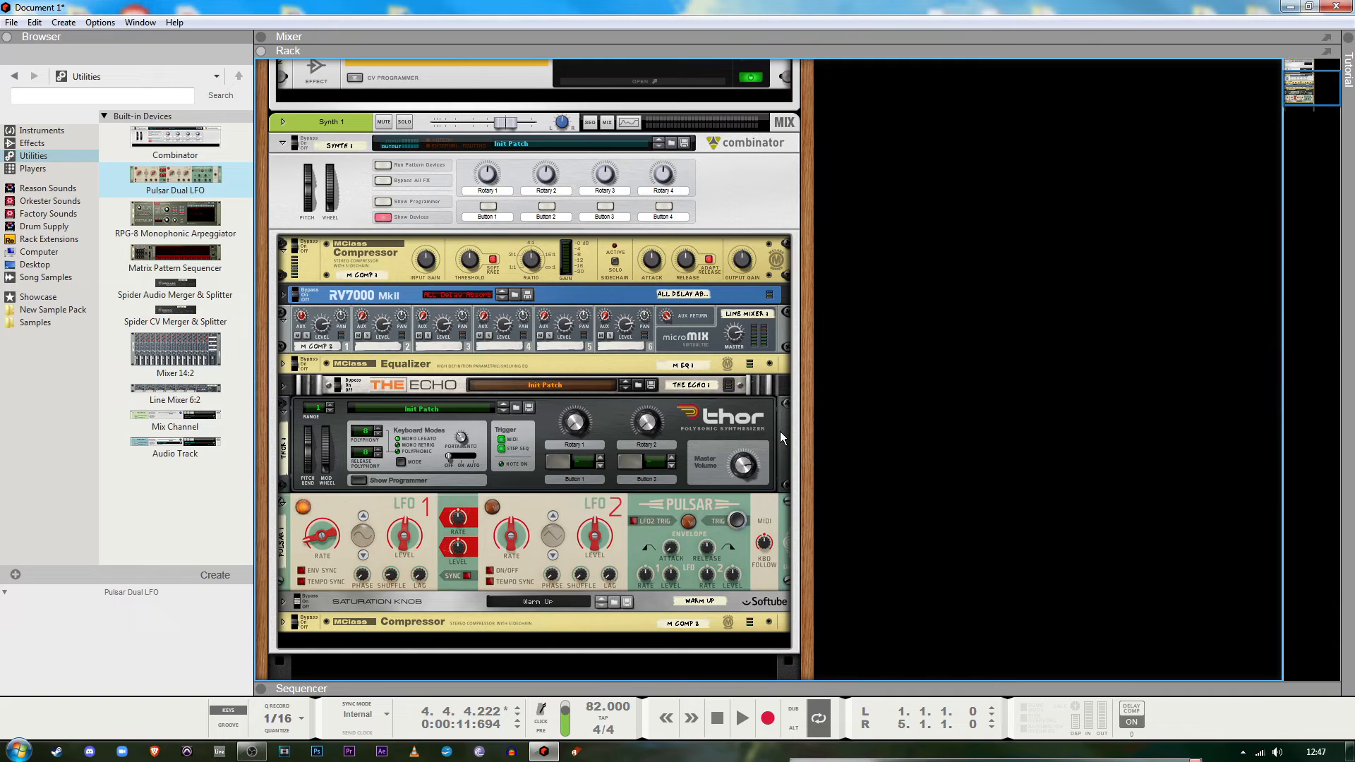
{"action": "scroll", "coordinate": [854, 541], "scroll_direction": "up", "scroll_amount": 5}
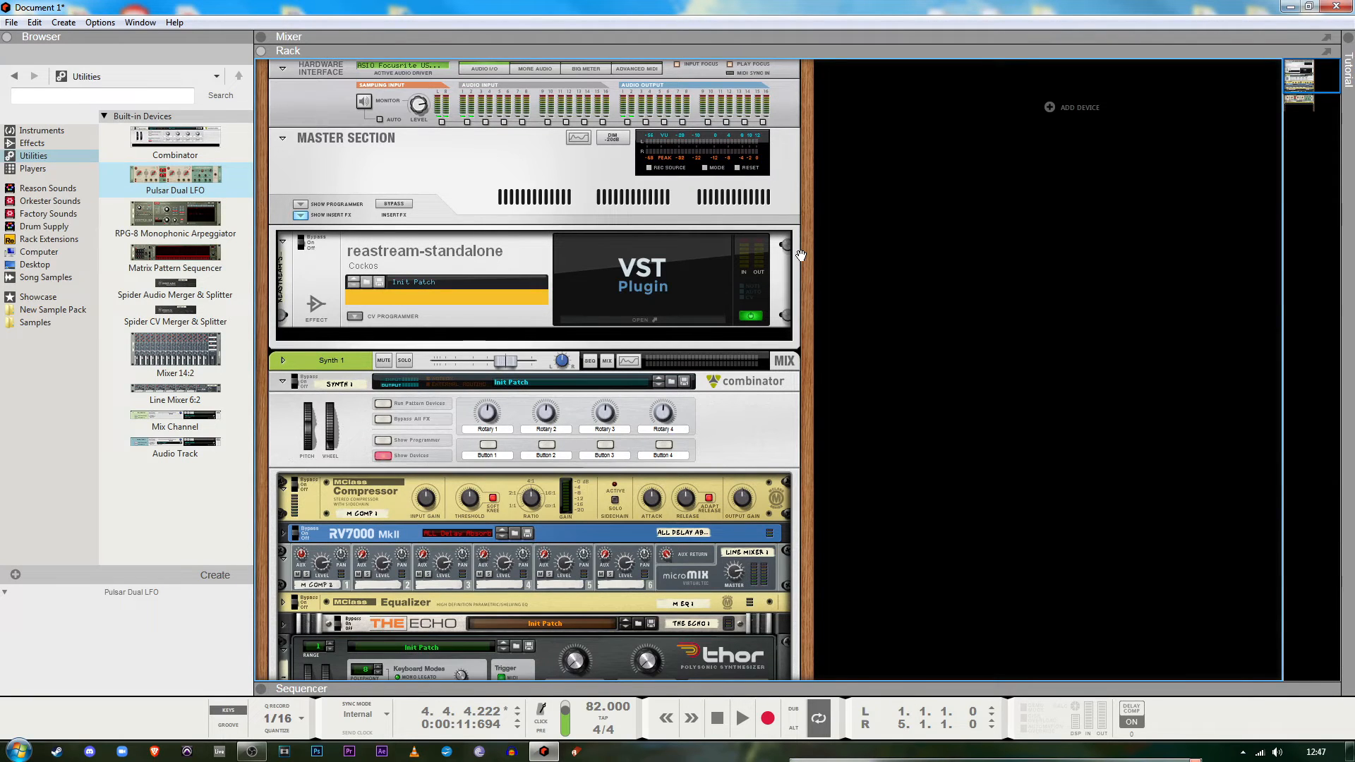
{"action": "scroll", "coordinate": [857, 340], "scroll_direction": "down", "scroll_amount": 4}
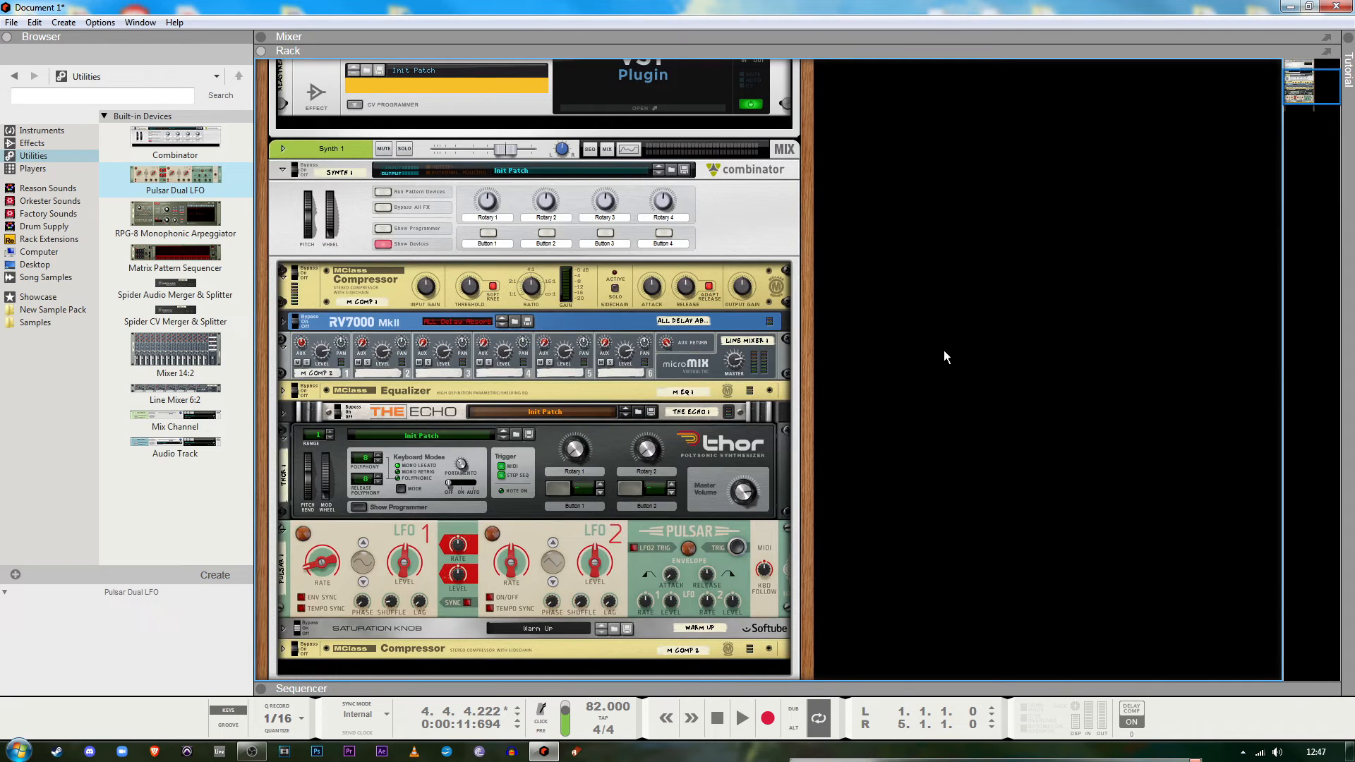
{"action": "scroll", "coordinate": [953, 421], "scroll_direction": "down", "scroll_amount": 3}
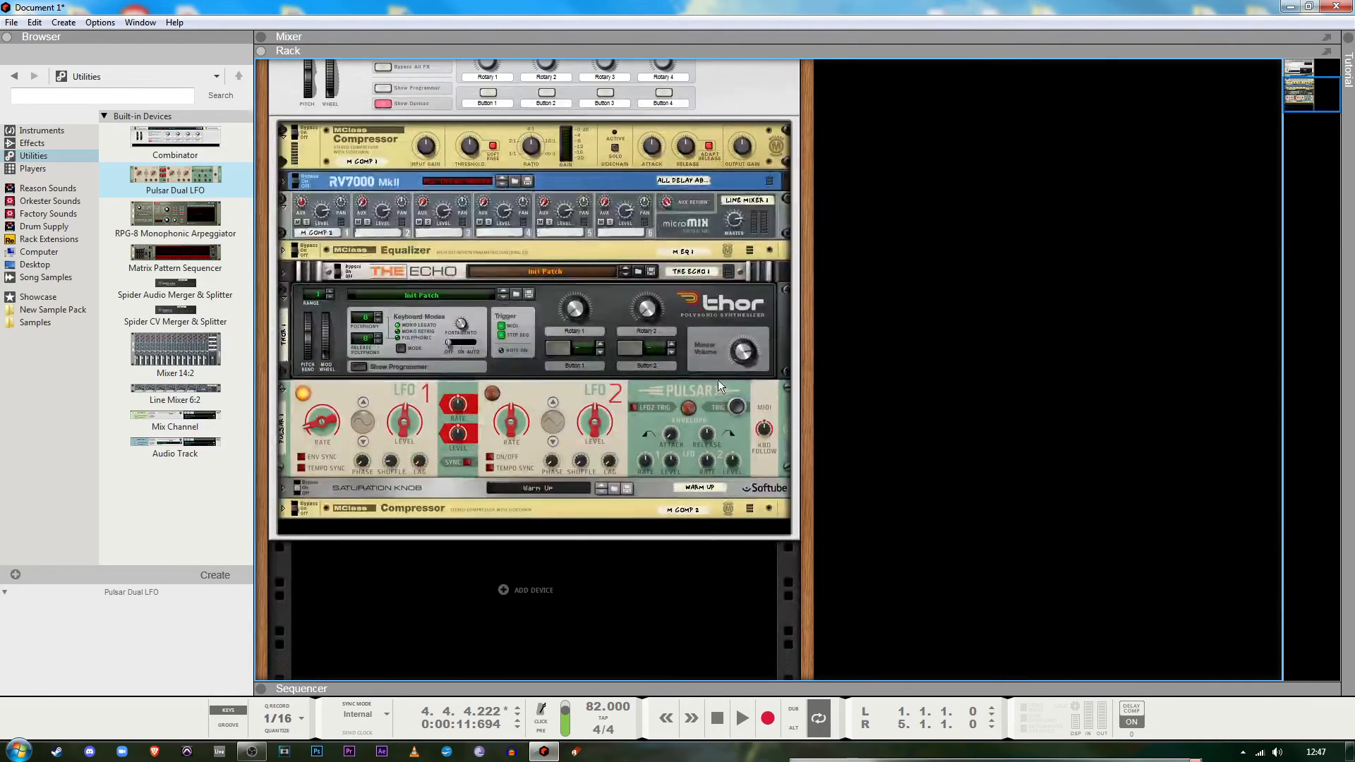
{"action": "left_click", "coordinate": [718, 382]}
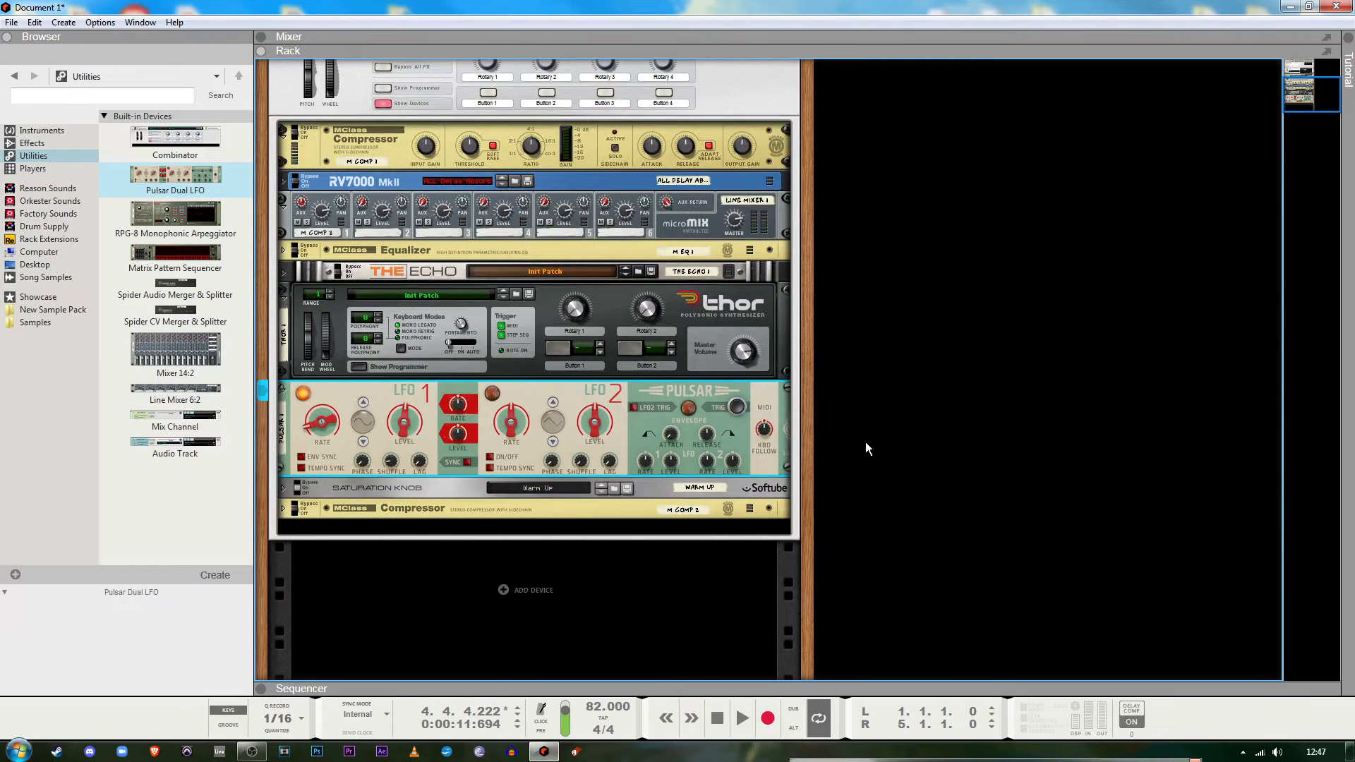
{"action": "scroll", "coordinate": [388, 480], "scroll_direction": "up", "scroll_amount": 3}
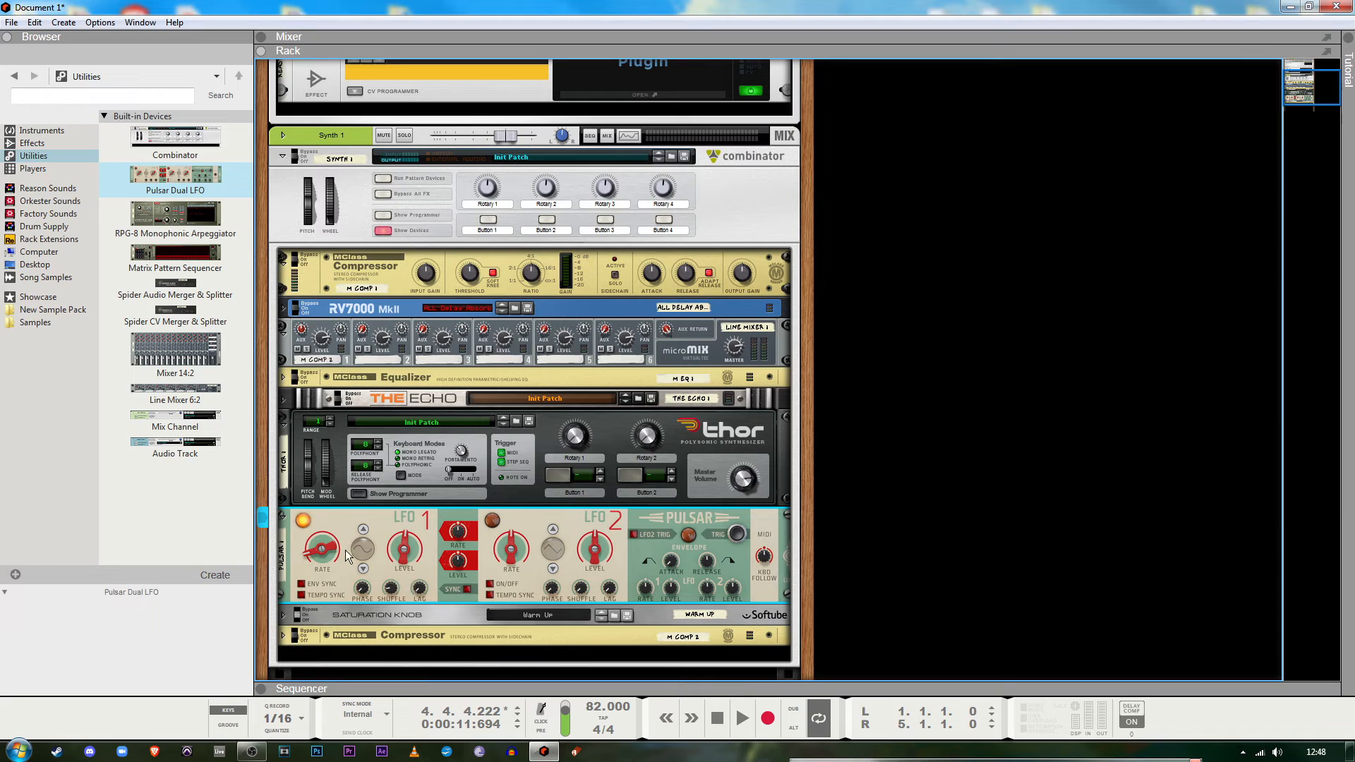
Fold the Pulsar Dual LFO in the Combinator
{"action": "left_click", "coordinate": [855, 580]}
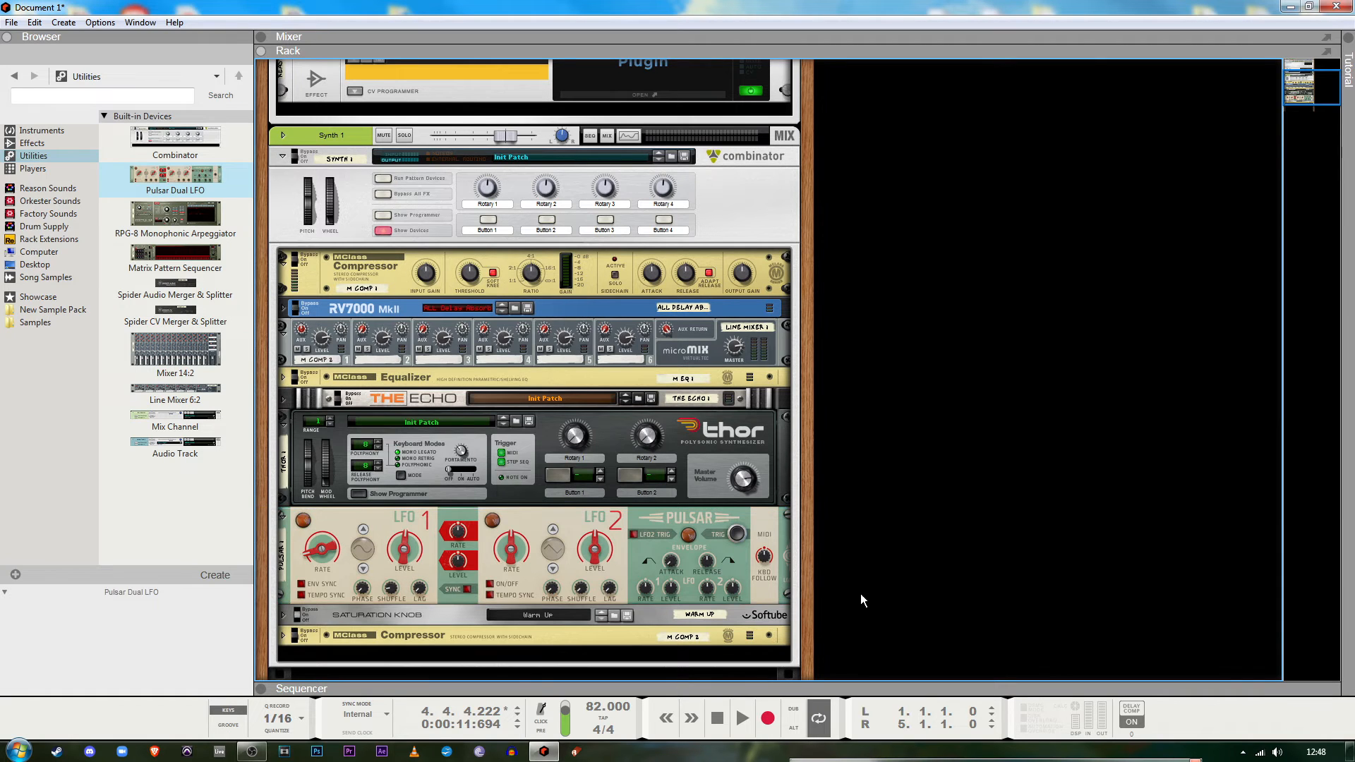
{"action": "scroll", "coordinate": [861, 594], "scroll_direction": "up", "scroll_amount": 1}
{"action": "left_click", "coordinate": [287, 562]}
{"action": "left_click", "coordinate": [824, 569]}
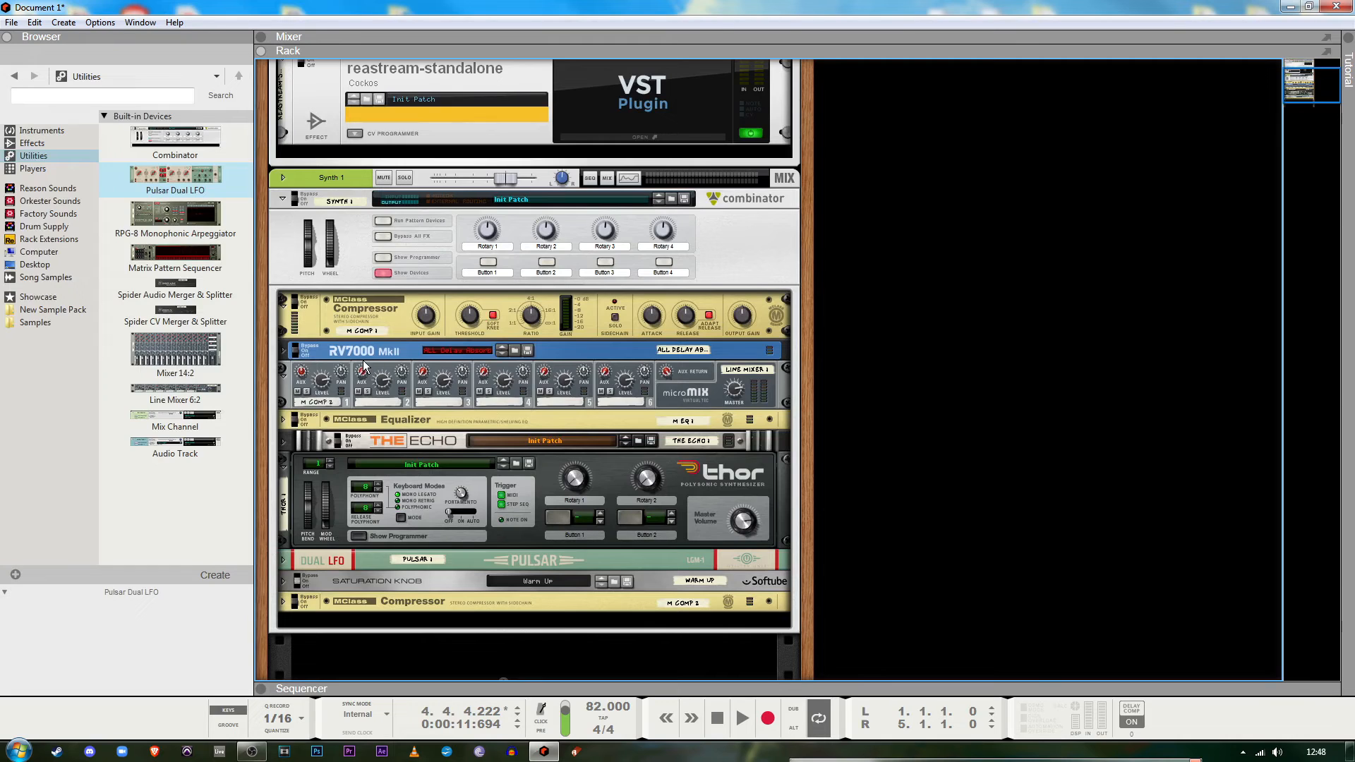
Add a Scream 4 Distortion between the upper MClass Compressor and the RV7000, and show the back of the rack
{"action": "left_click", "coordinate": [32, 143]}
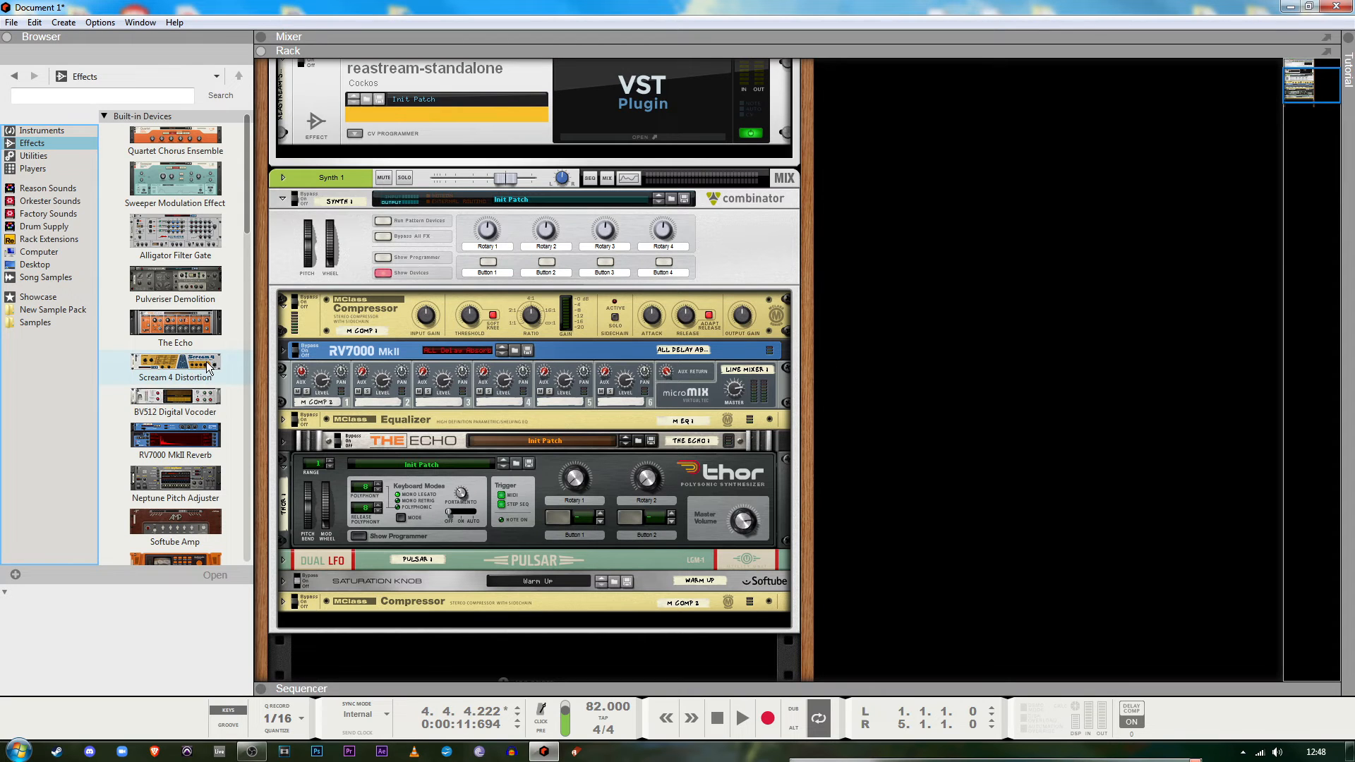
{"action": "left_click_drag", "start_coordinate": [161, 370], "coordinate": [480, 341]}
{"action": "key", "text": "Tab"}
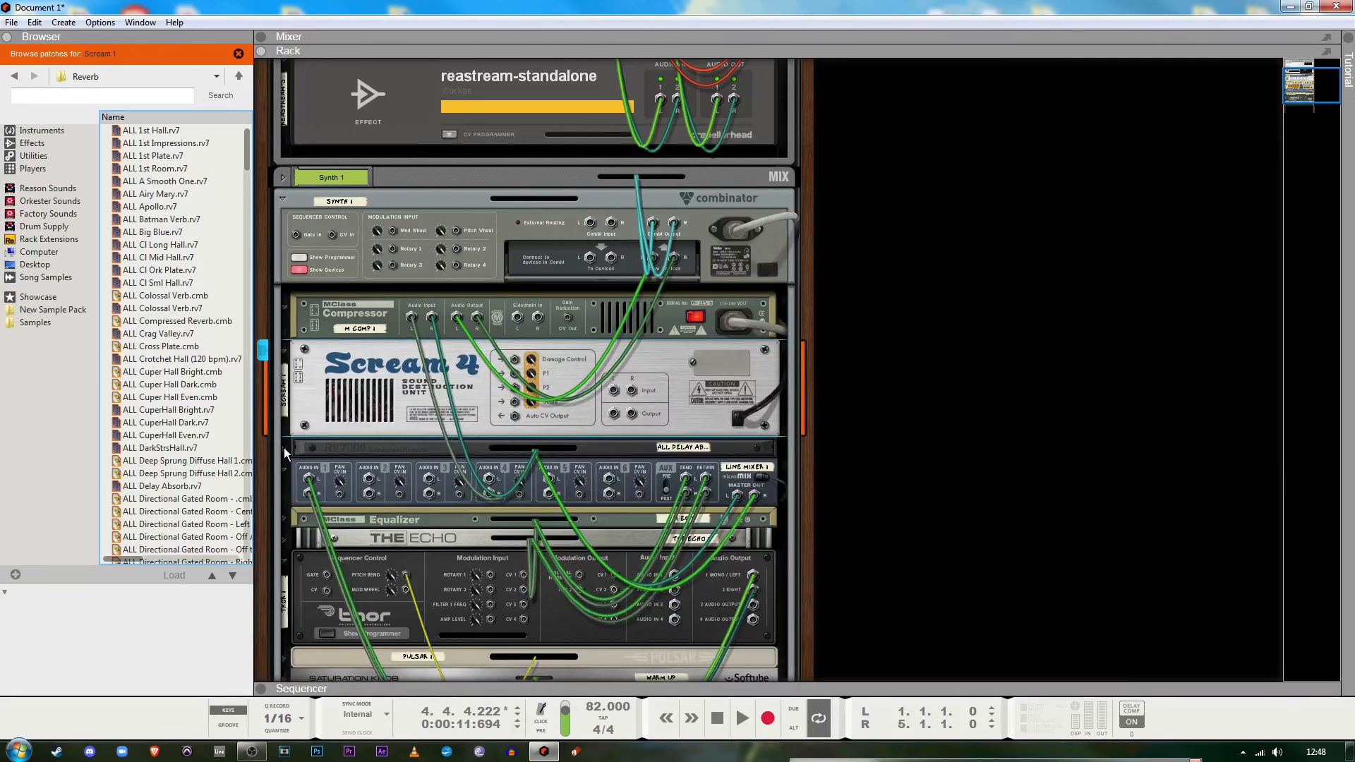
Unfold the RV7000 and cable its audio output through Scream 4 into the upper MClass Compressor's input, returning to the rack's front
{"action": "left_click", "coordinate": [286, 452]}
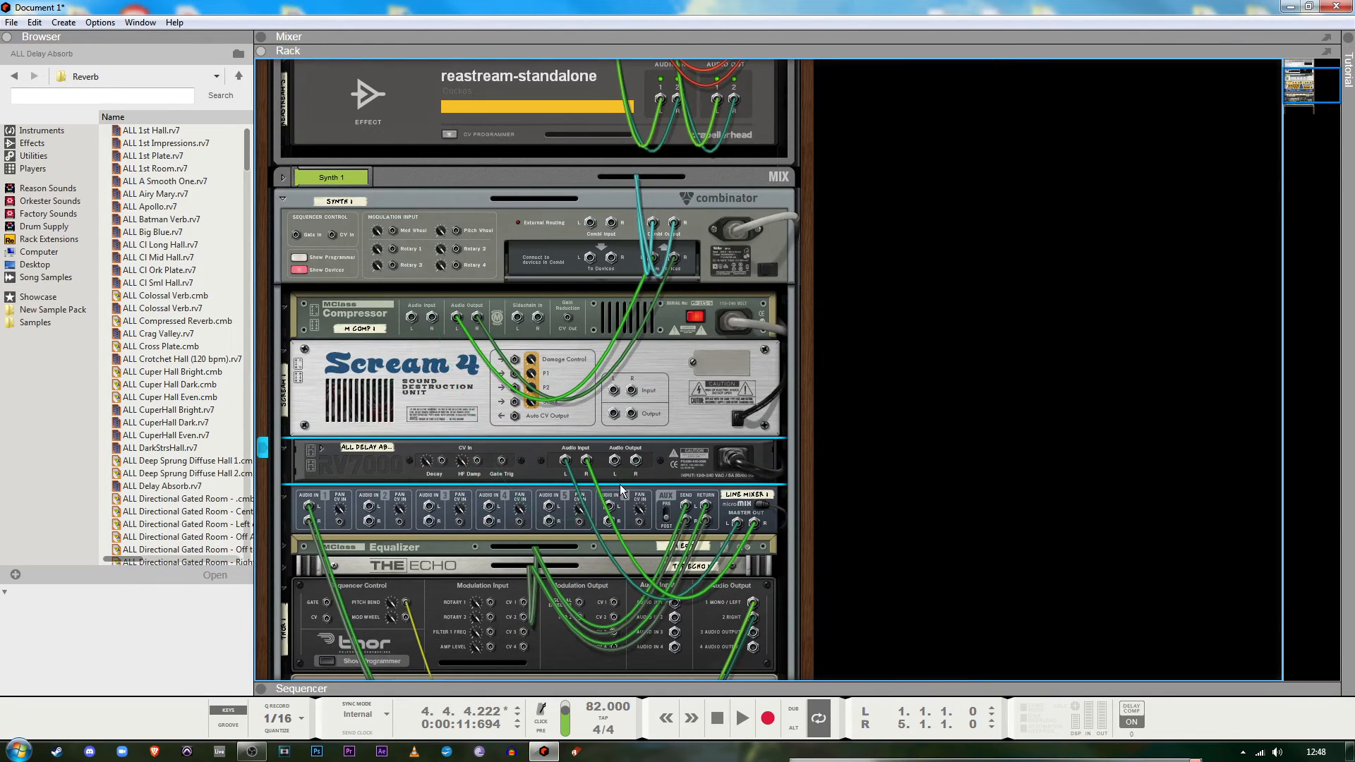
{"action": "left_click_drag", "start_coordinate": [615, 461], "coordinate": [412, 317]}
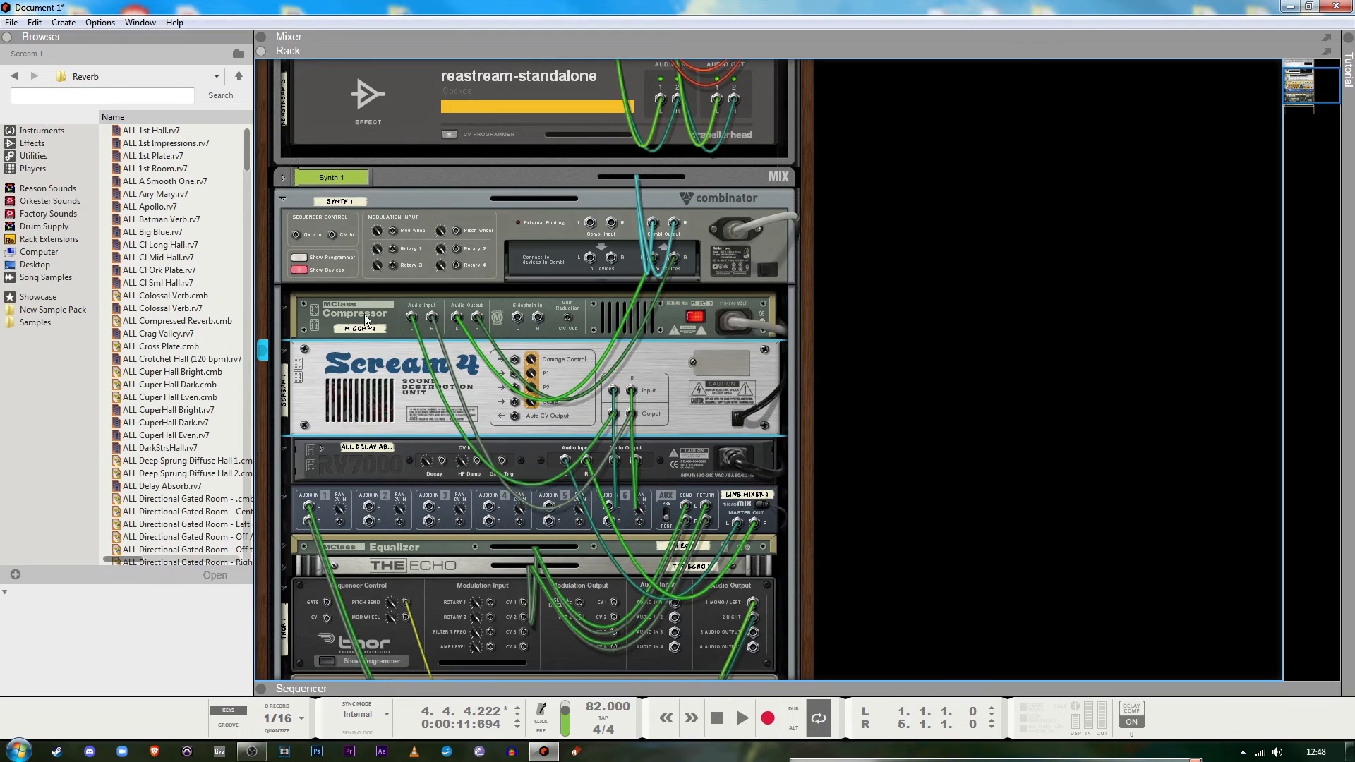
{"action": "key", "text": "Tab"}
{"action": "left_click", "coordinate": [375, 319]}
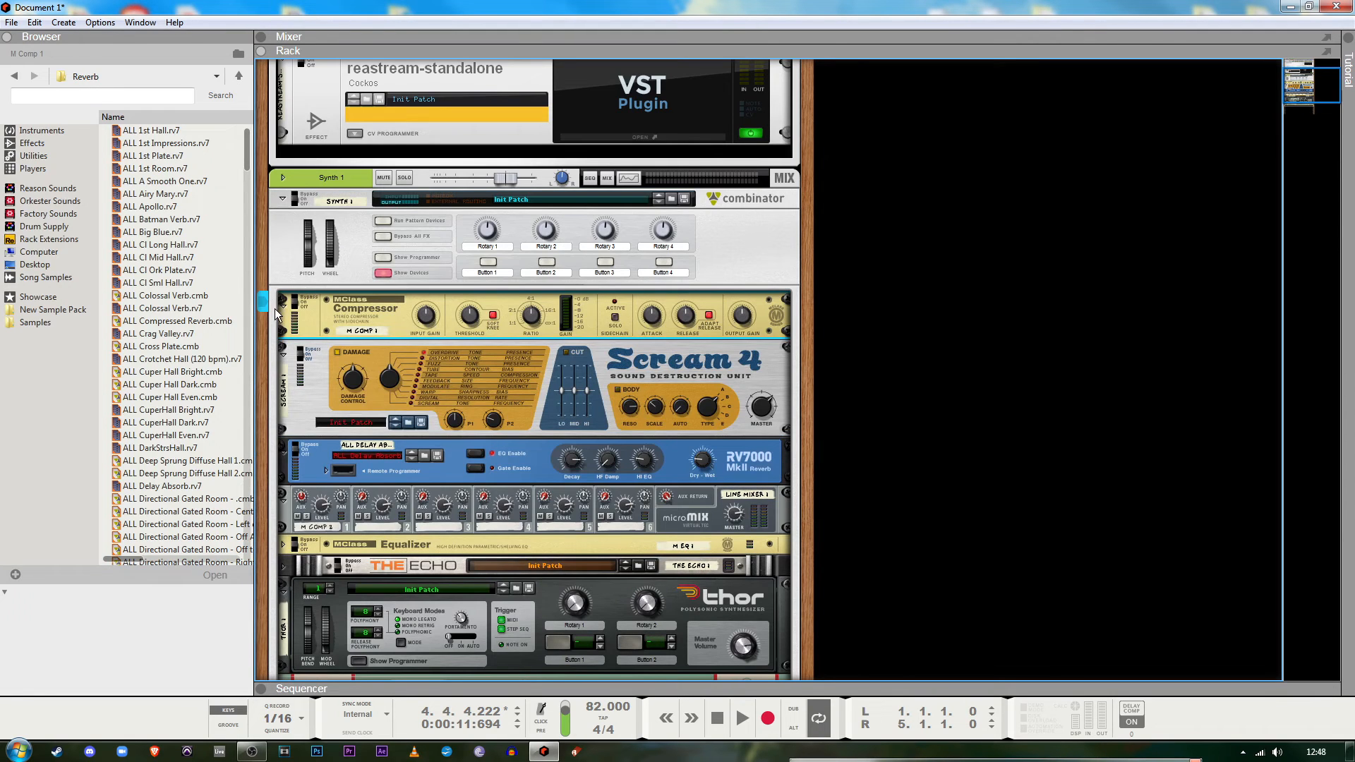
Set Scream 4's damage type to Tape, lower its Damage Control, and adjust its P1 parameter and master level
{"action": "left_click_drag", "start_coordinate": [391, 380], "coordinate": [396, 302]}
{"action": "left_click_drag", "start_coordinate": [341, 385], "coordinate": [339, 439]}
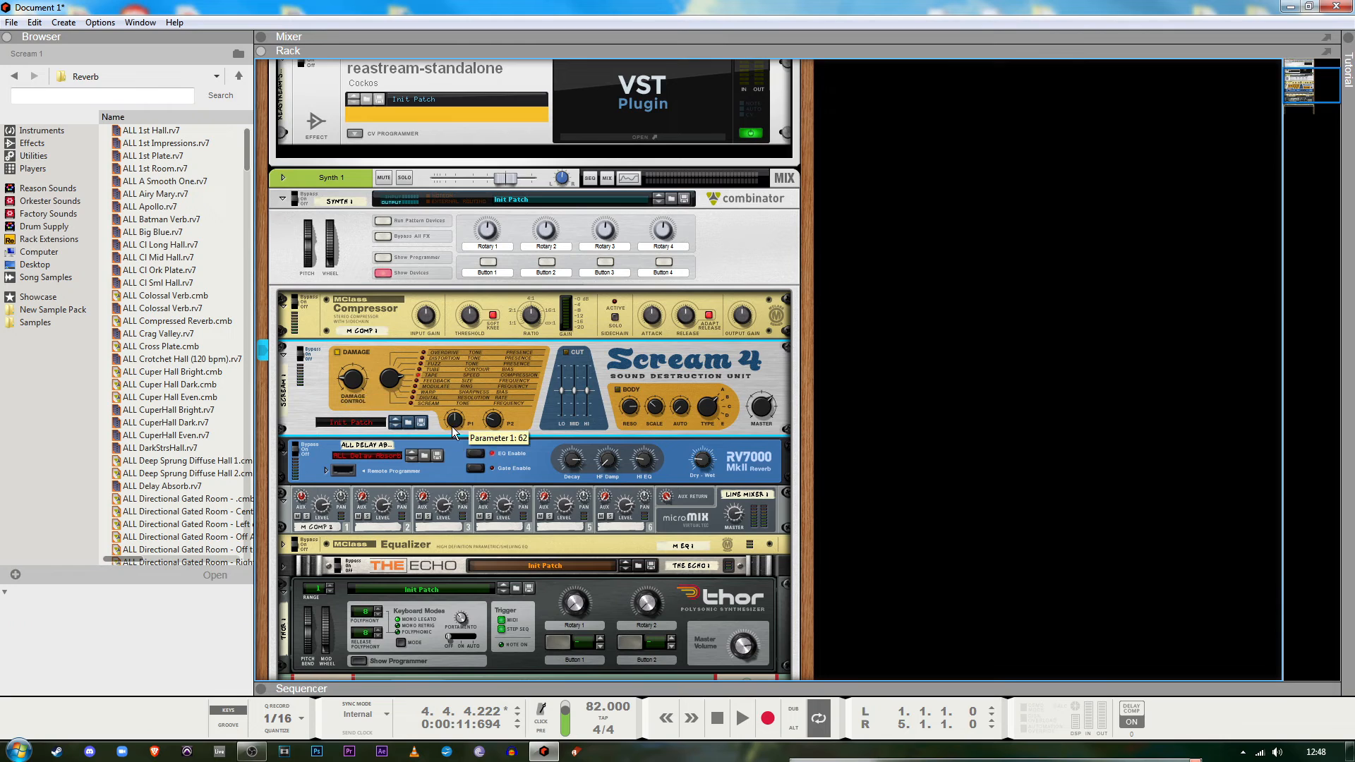
{"action": "left_click_drag", "start_coordinate": [454, 420], "coordinate": [451, 405]}
{"action": "left_click_drag", "start_coordinate": [762, 420], "coordinate": [767, 387]}
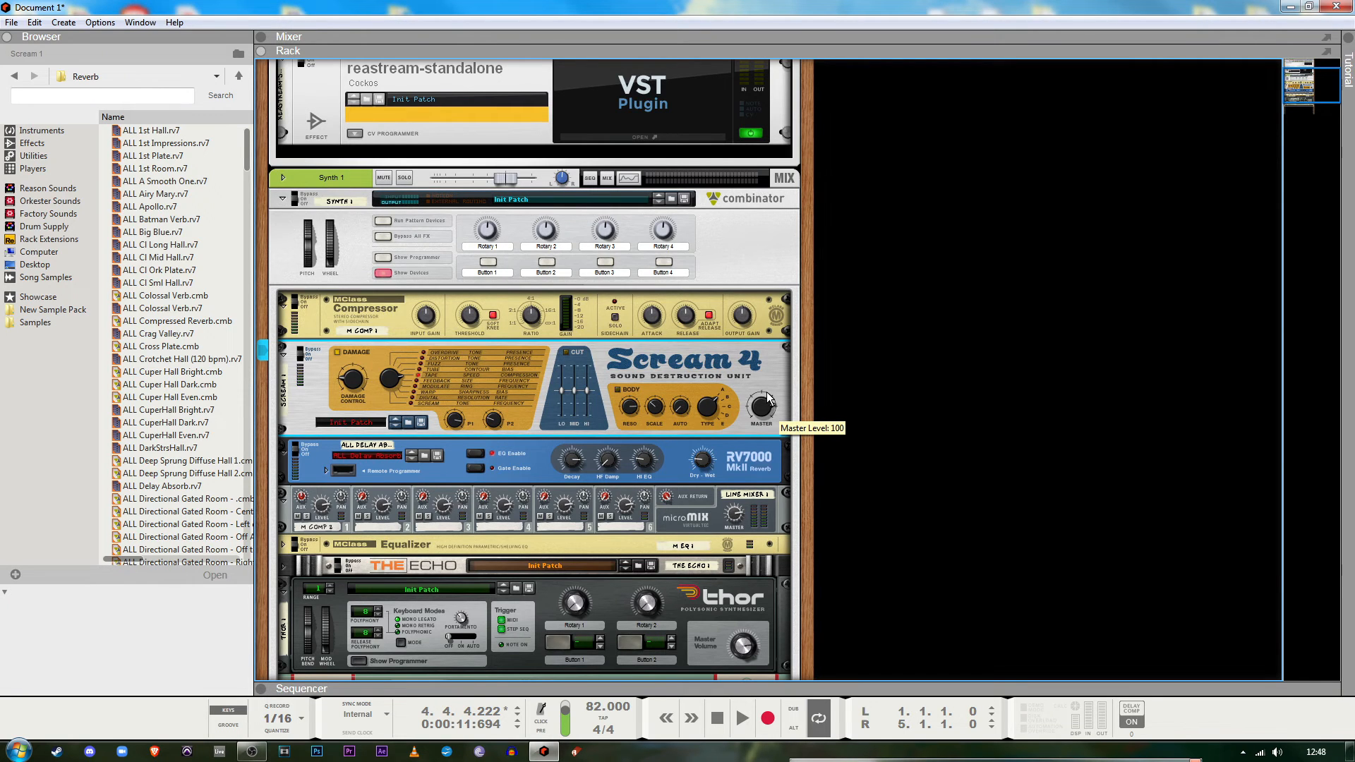
Play the pattern to compare the sound with Scream 4 on and bypassed, and stop playback
{"action": "scroll", "coordinate": [544, 454], "scroll_direction": "up", "scroll_amount": 3}
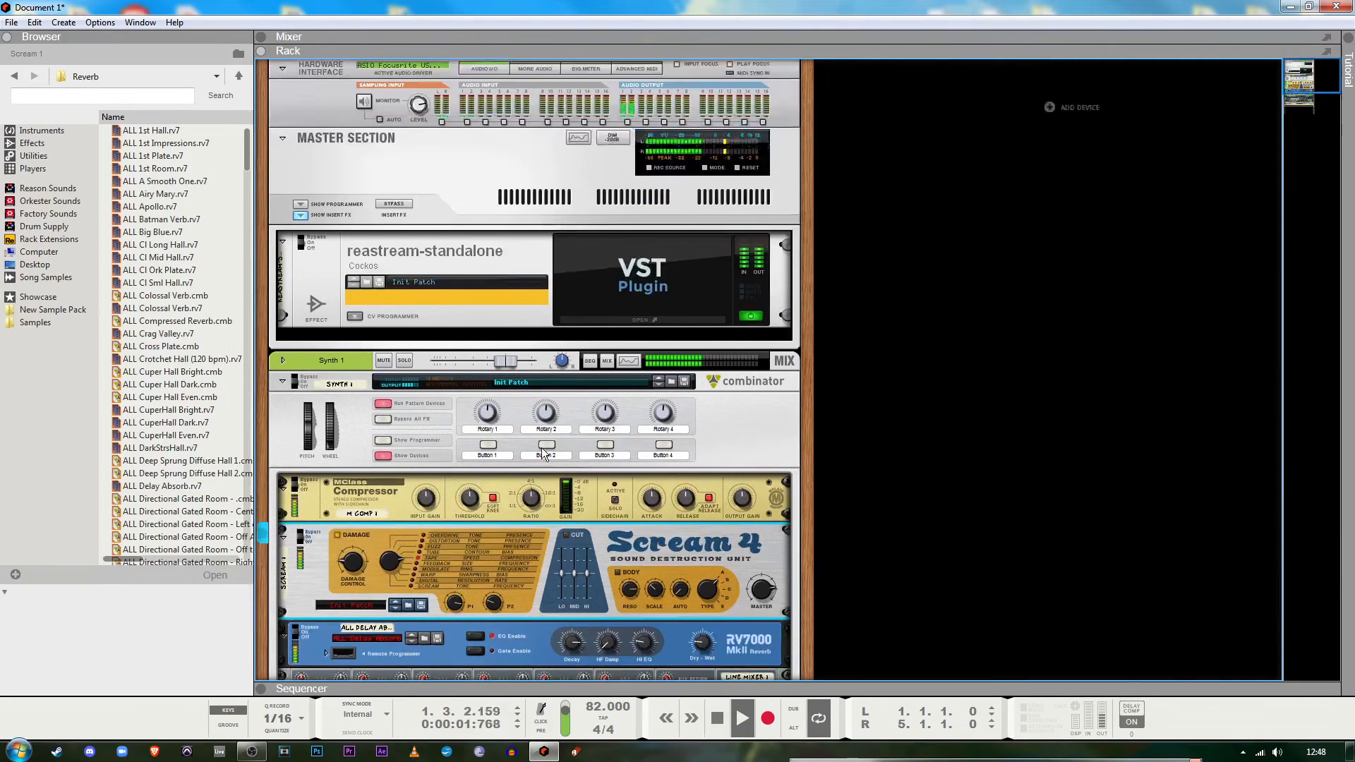
{"action": "scroll", "coordinate": [543, 454], "scroll_direction": "down", "scroll_amount": 2}
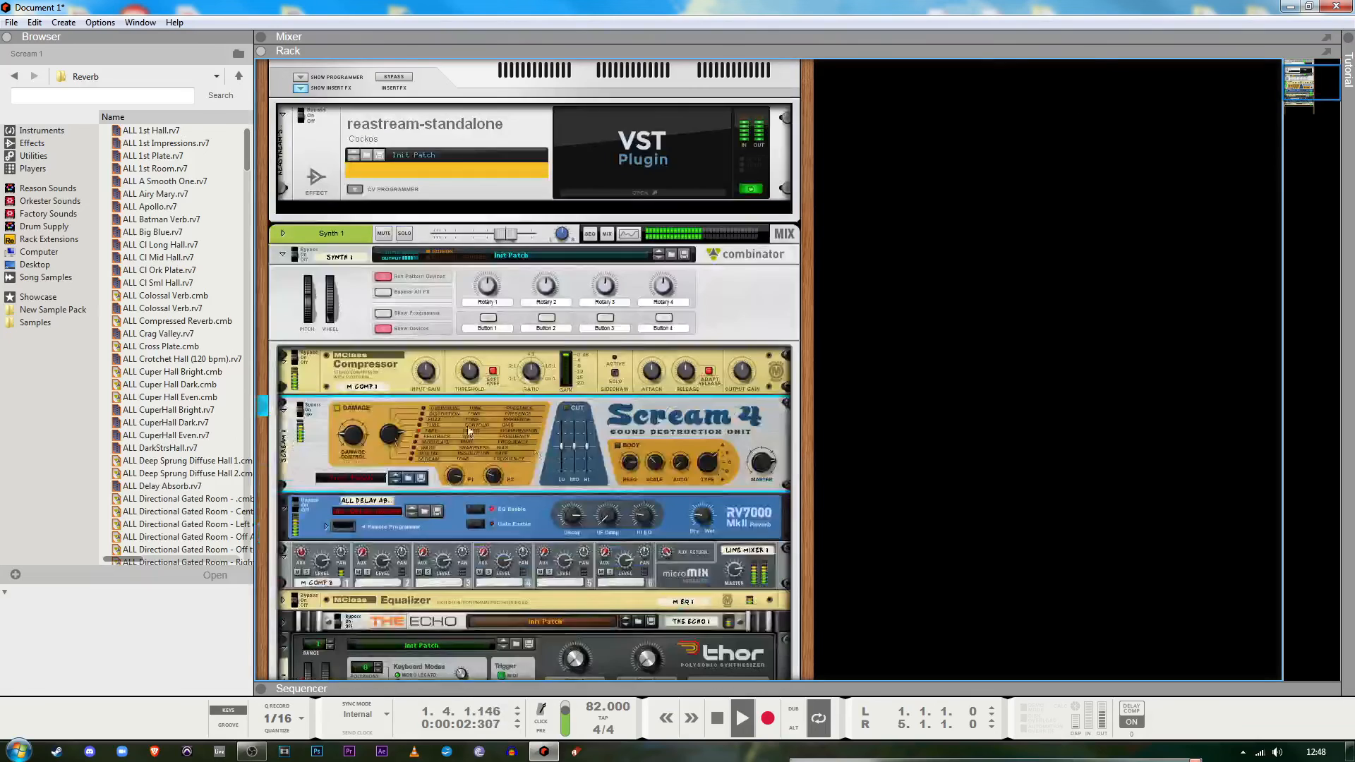
{"action": "left_click", "coordinate": [305, 414]}
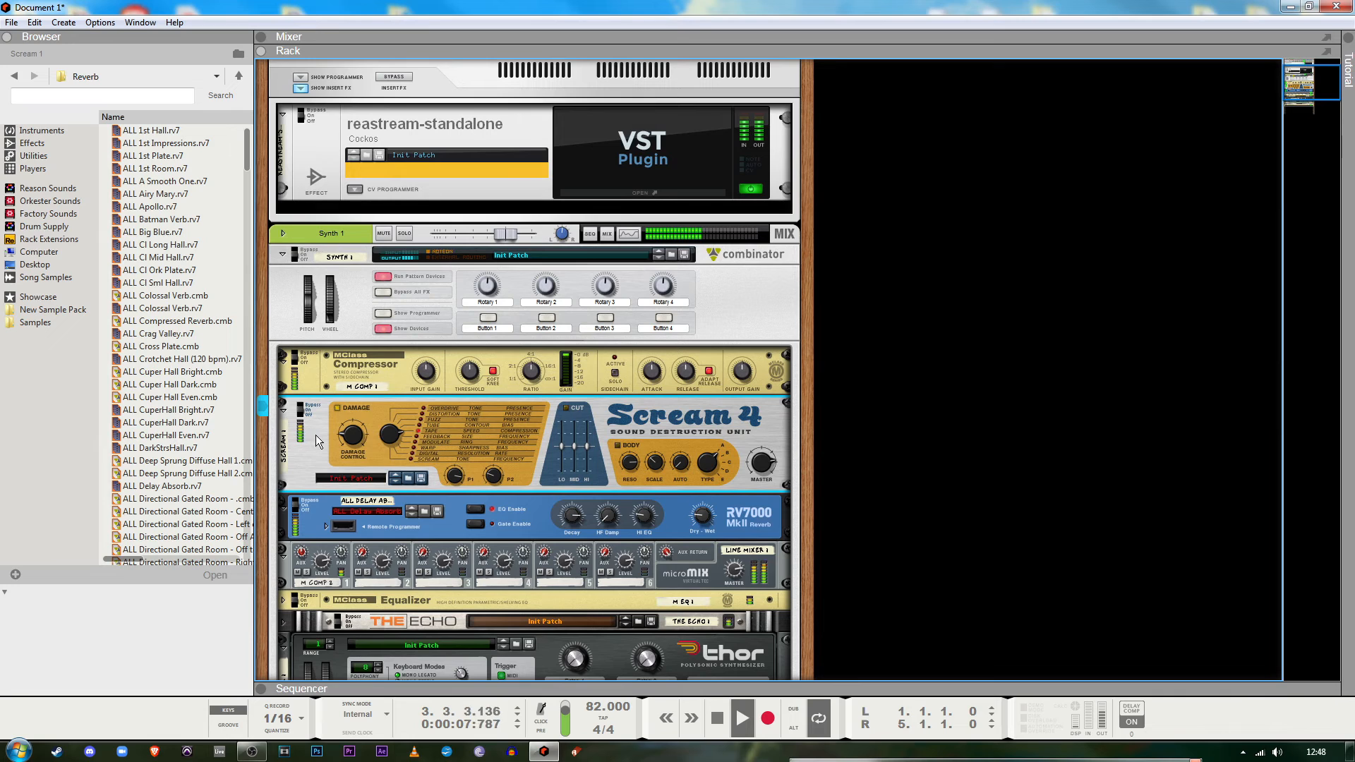
{"action": "key", "text": "space"}
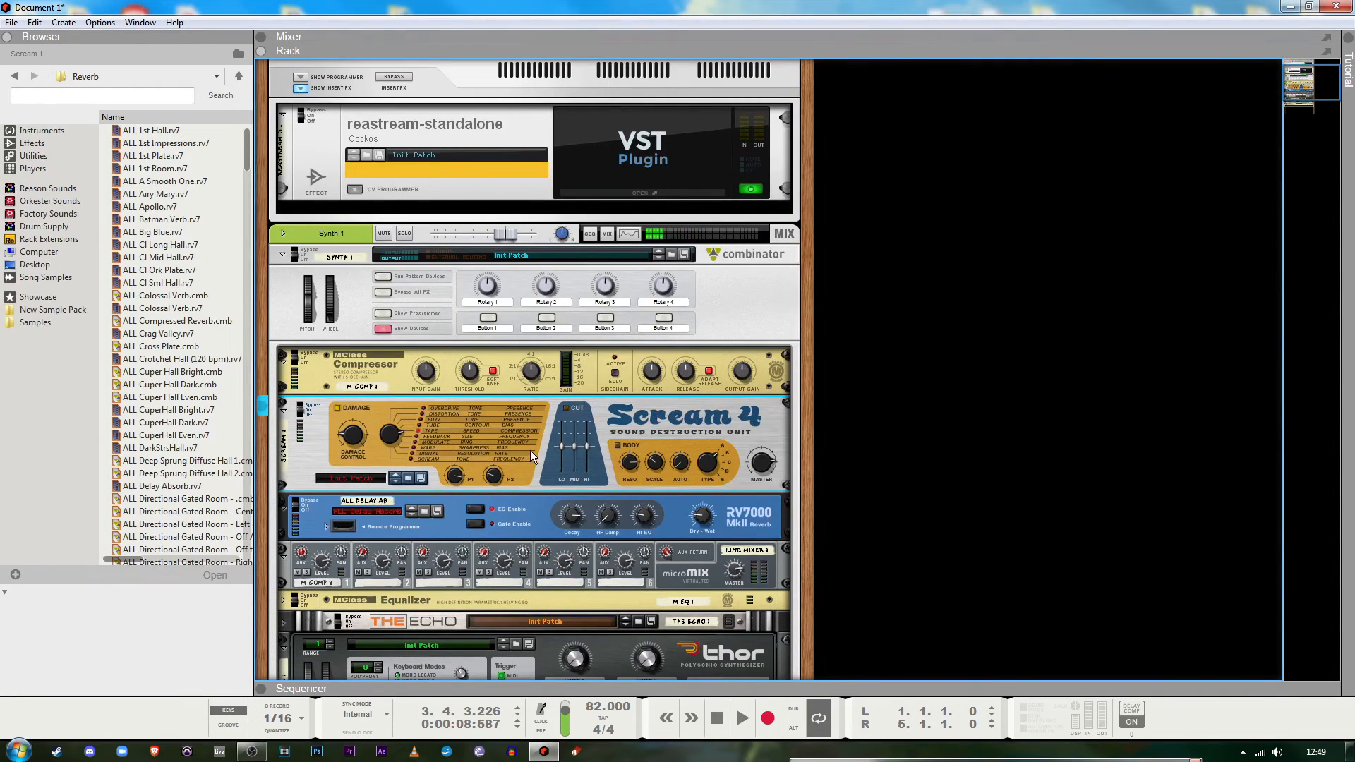
Unfold the Saturation Knob to view its settings and fold it again
{"action": "scroll", "coordinate": [358, 456], "scroll_direction": "down", "scroll_amount": 2}
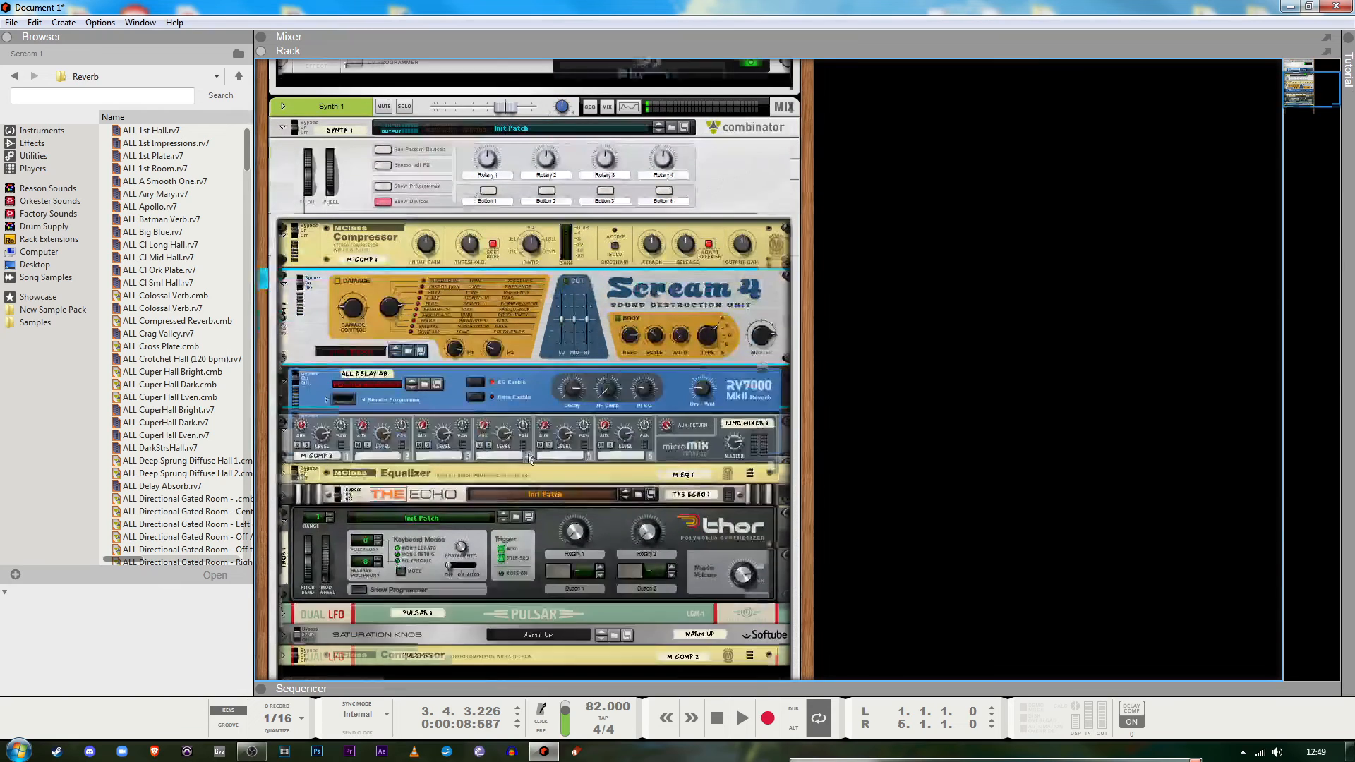
{"action": "scroll", "coordinate": [337, 464], "scroll_direction": "up", "scroll_amount": 3}
{"action": "scroll", "coordinate": [748, 465], "scroll_direction": "down", "scroll_amount": 2}
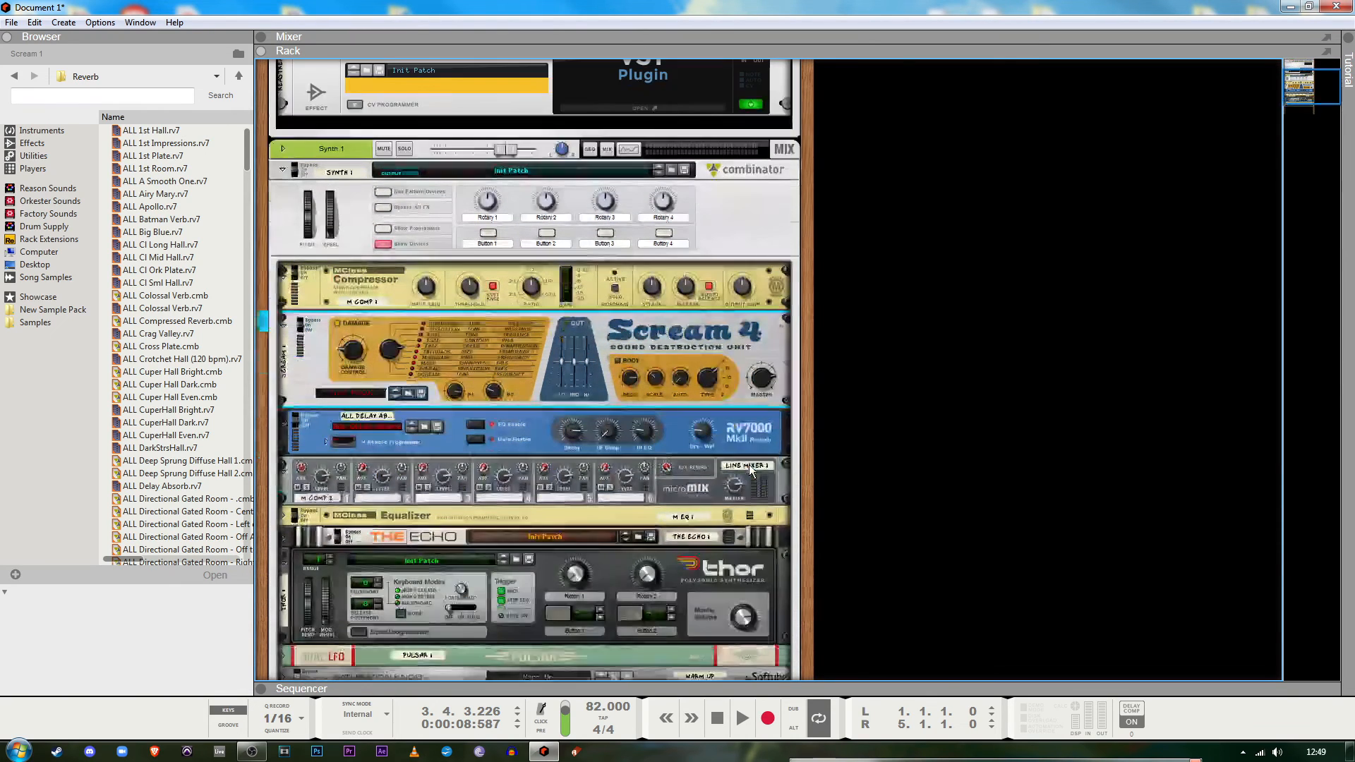
{"action": "scroll", "coordinate": [748, 465], "scroll_direction": "down", "scroll_amount": 4}
{"action": "left_click", "coordinate": [283, 488]}
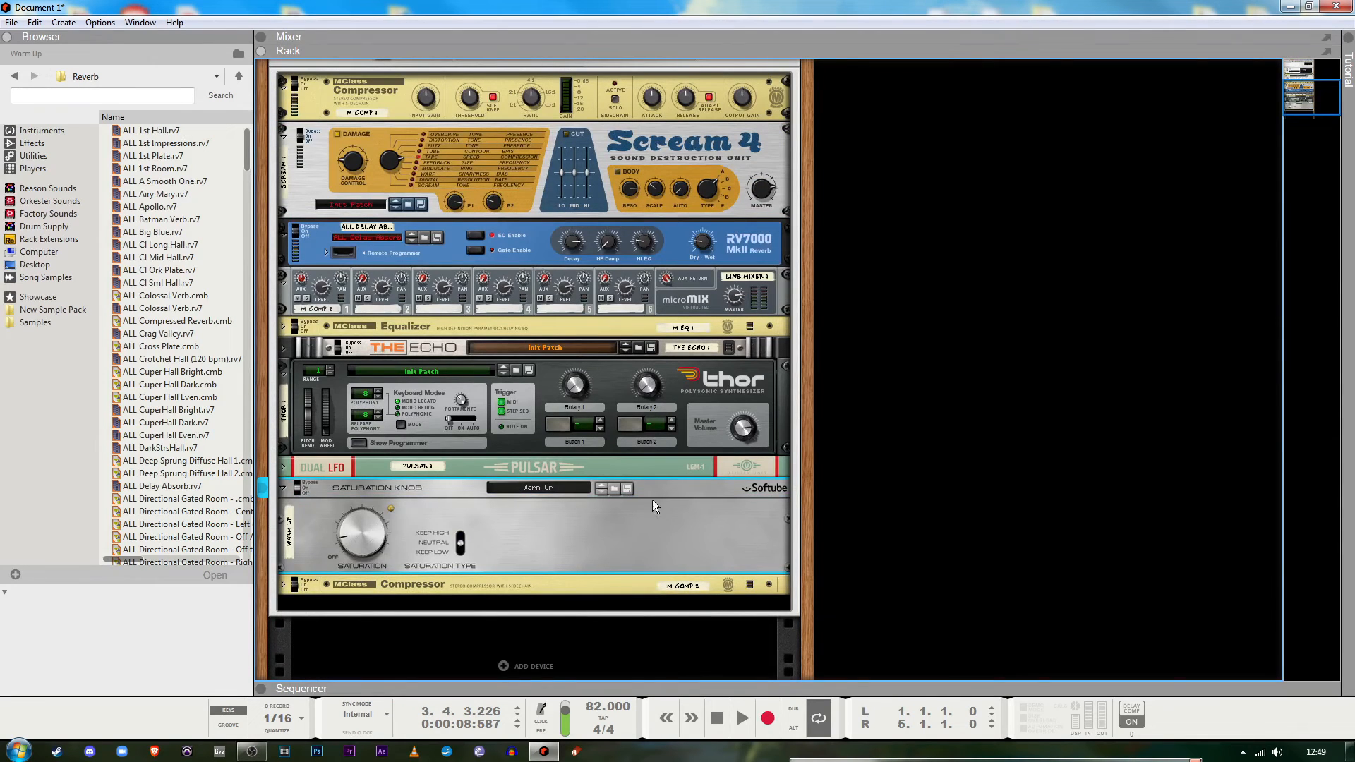
{"action": "left_click", "coordinate": [283, 488]}
{"action": "scroll", "coordinate": [326, 506], "scroll_direction": "up", "scroll_amount": 5}
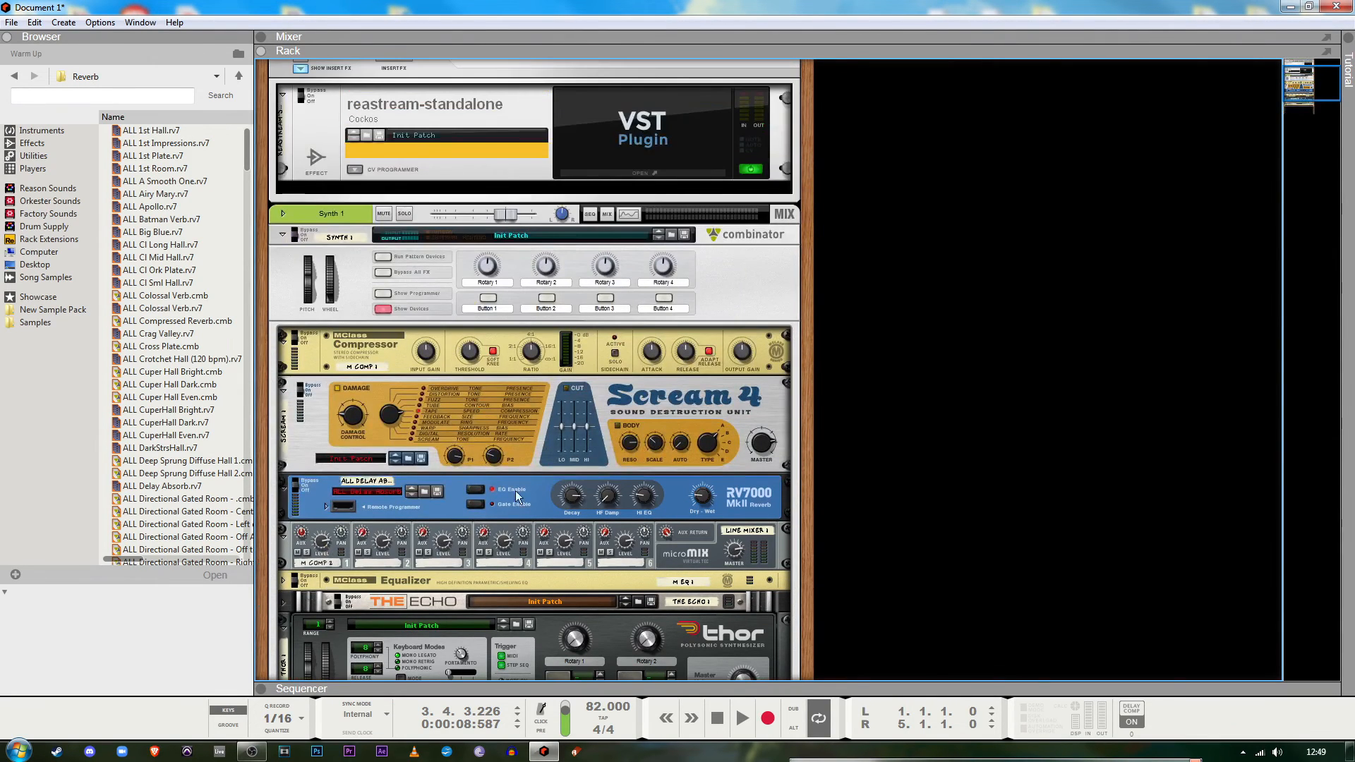
Fold the RV7000 reverb below Scream 4
{"action": "left_click", "coordinate": [473, 420]}
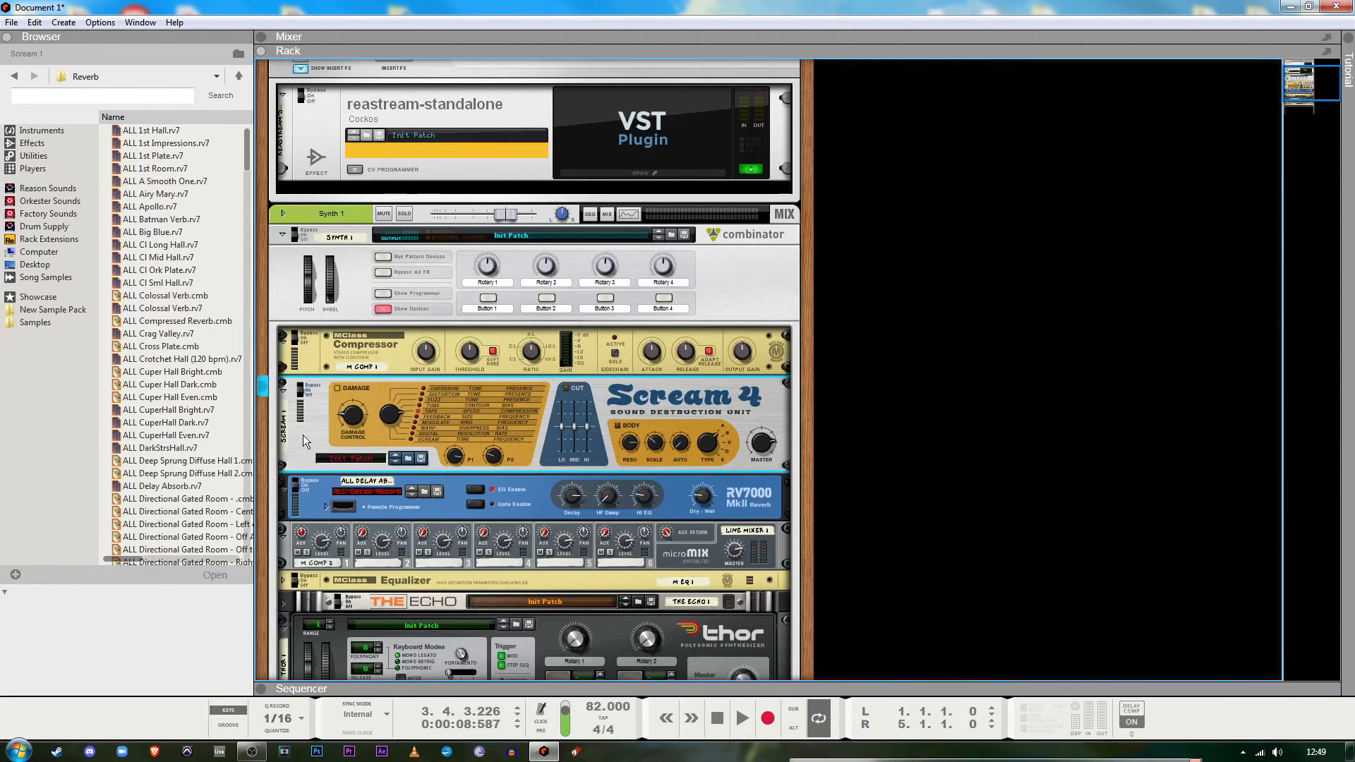
{"action": "left_click", "coordinate": [284, 486]}
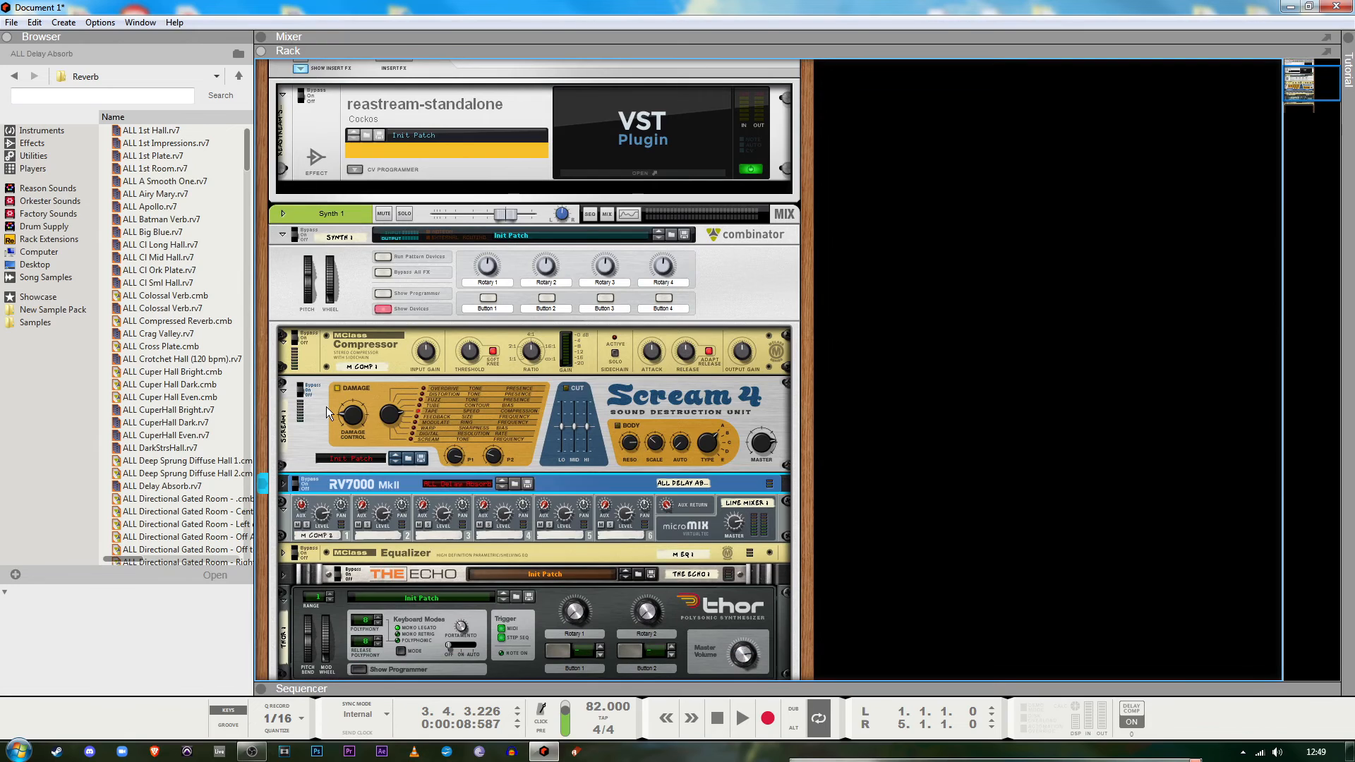
Add an ECF-42 Envelope Controlled Filter between Scream 4 and the RV7000 reverb, and check its cabling on the rear of the rack
{"action": "left_click", "coordinate": [326, 407]}
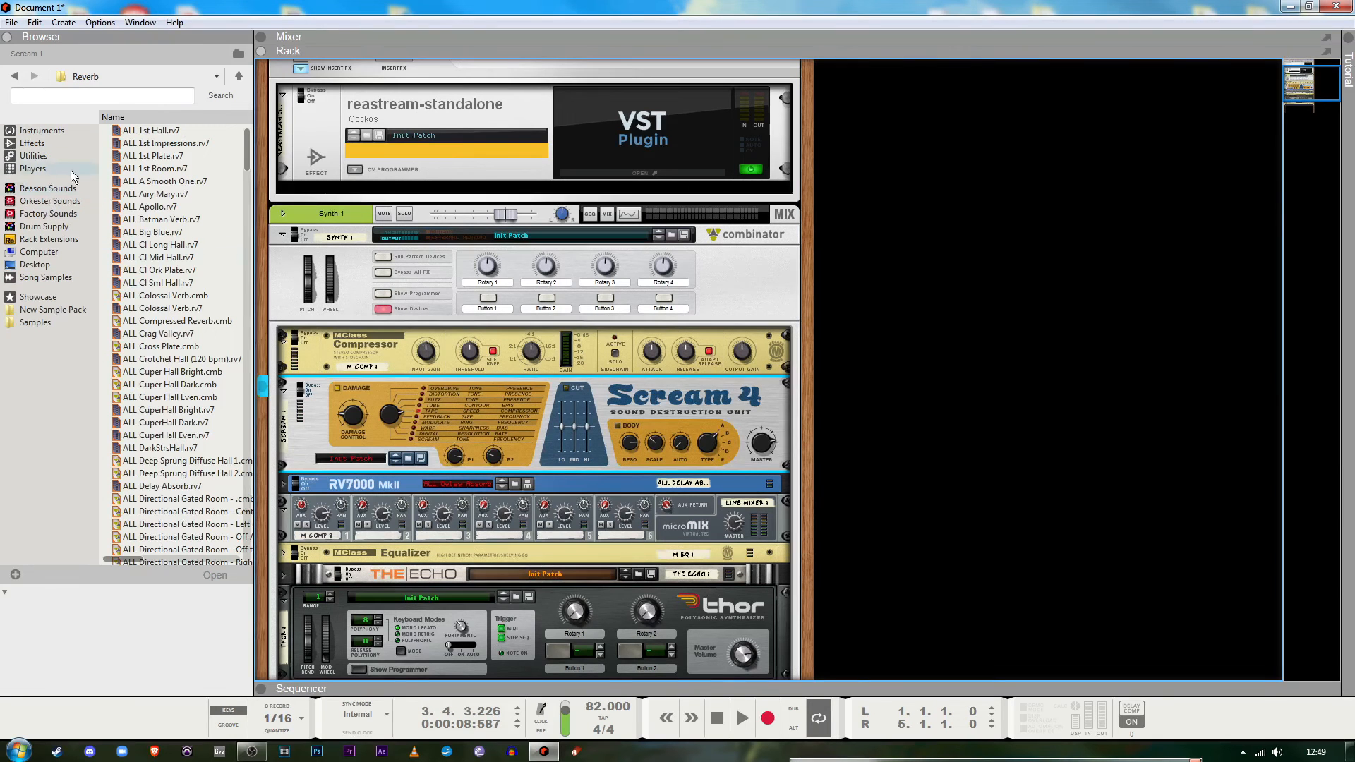
{"action": "left_click", "coordinate": [321, 486]}
{"action": "scroll", "coordinate": [487, 391], "scroll_direction": "down", "scroll_amount": 4}
{"action": "scroll", "coordinate": [502, 391], "scroll_direction": "up", "scroll_amount": 4}
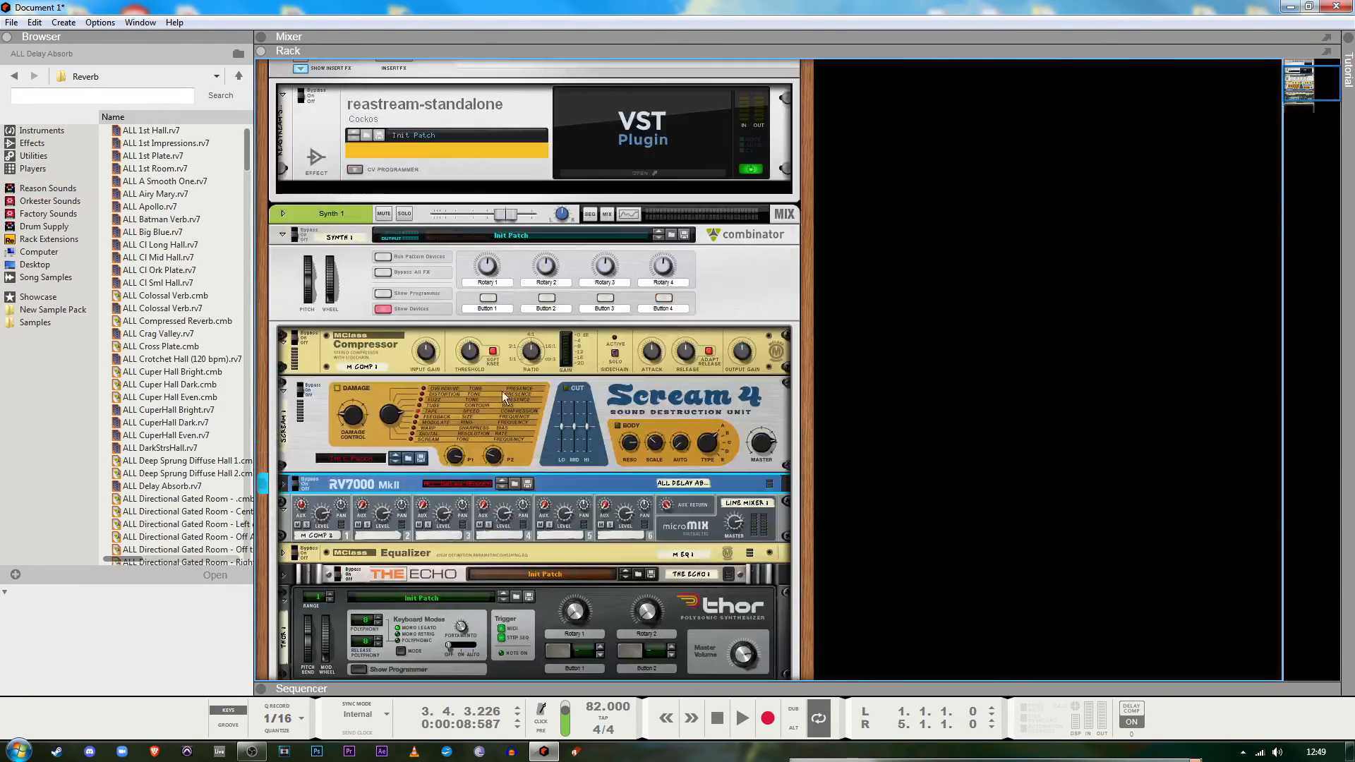
{"action": "left_click", "coordinate": [276, 393]}
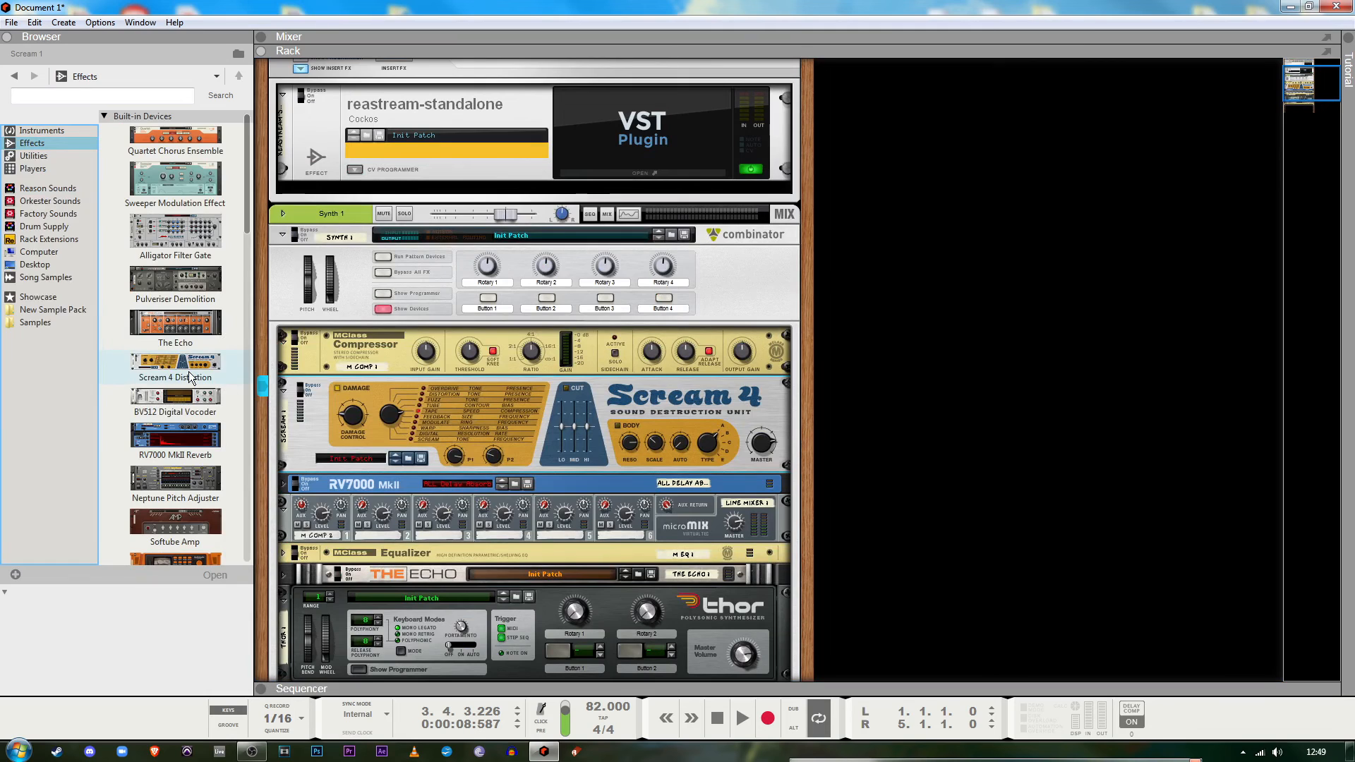
{"action": "scroll", "coordinate": [188, 371], "scroll_direction": "down", "scroll_amount": 9}
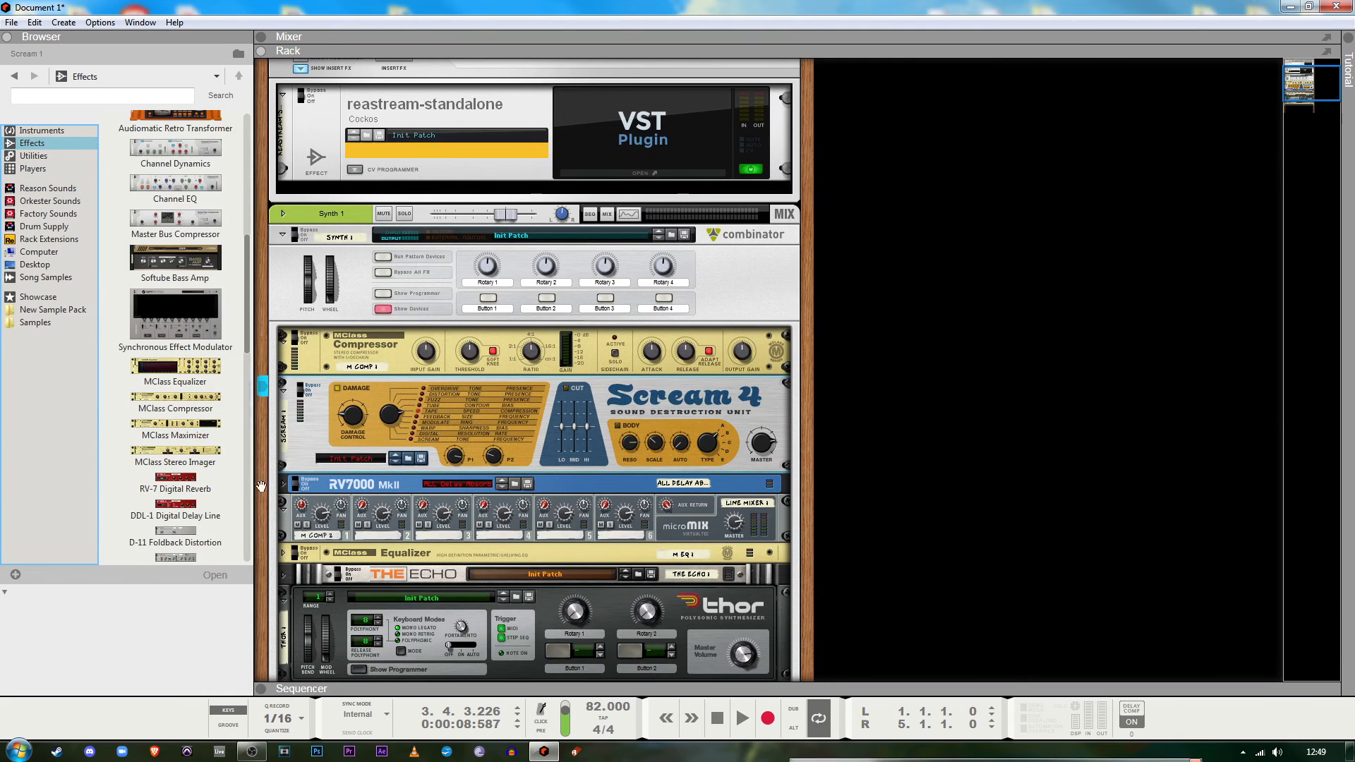
{"action": "scroll", "coordinate": [261, 486], "scroll_direction": "down", "scroll_amount": 3}
{"action": "scroll", "coordinate": [261, 486], "scroll_direction": "up", "scroll_amount": 4}
{"action": "scroll", "coordinate": [177, 423], "scroll_direction": "down", "scroll_amount": 3}
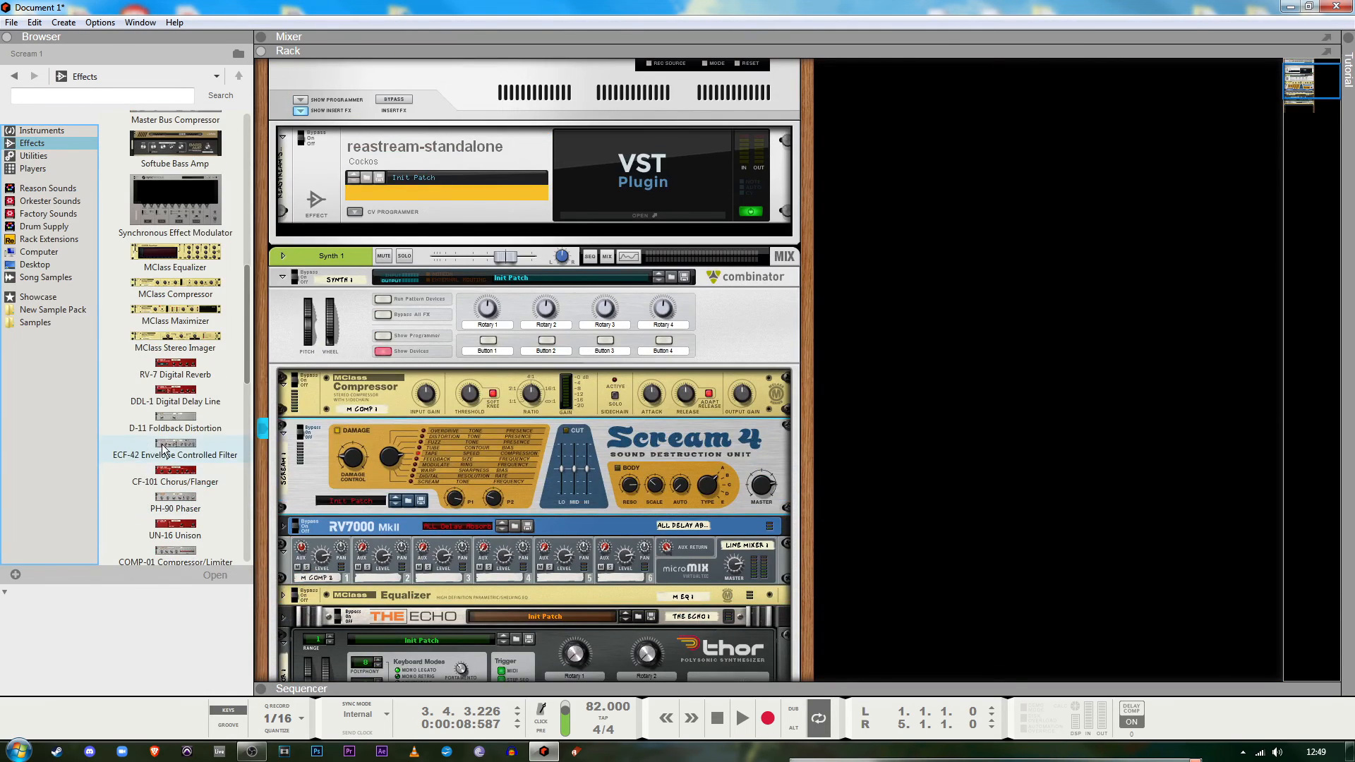
{"action": "left_click_drag", "start_coordinate": [163, 449], "coordinate": [383, 515]}
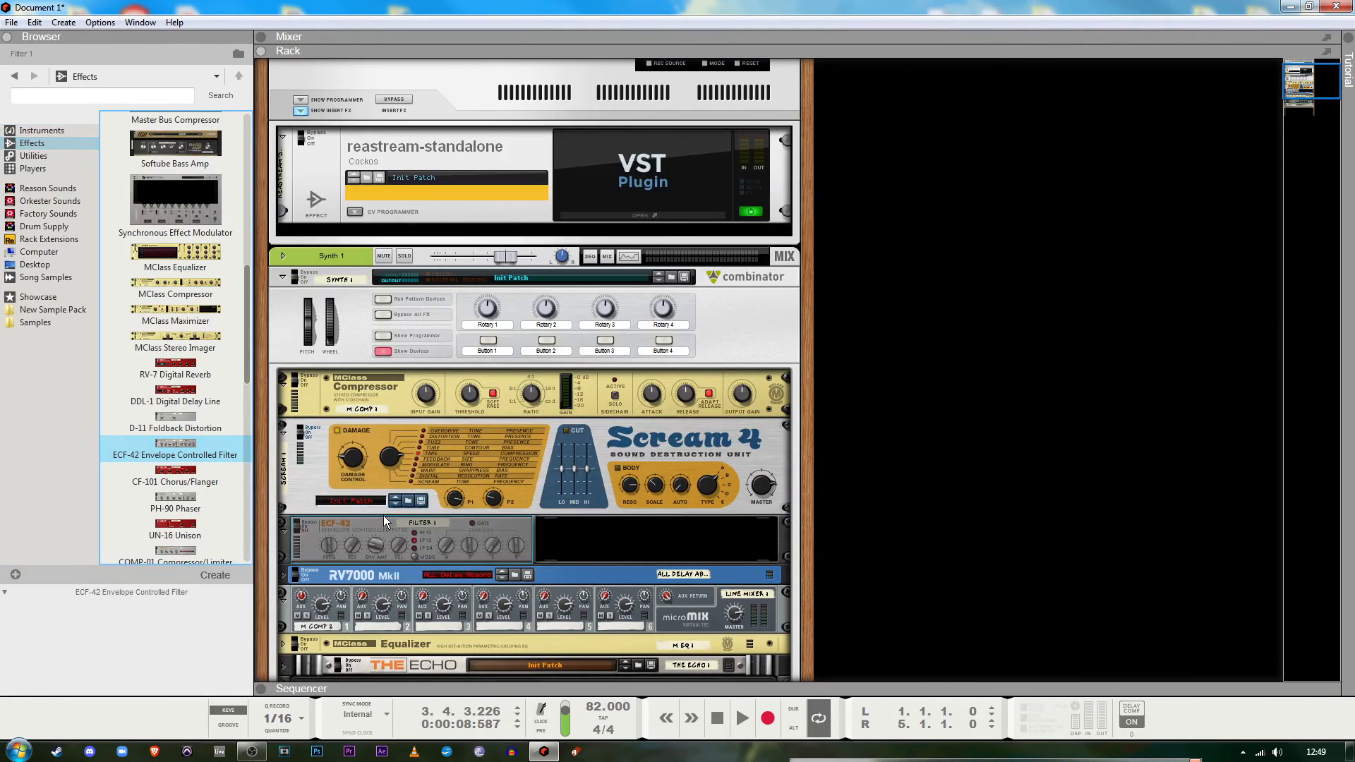
{"action": "key", "text": "Tab"}
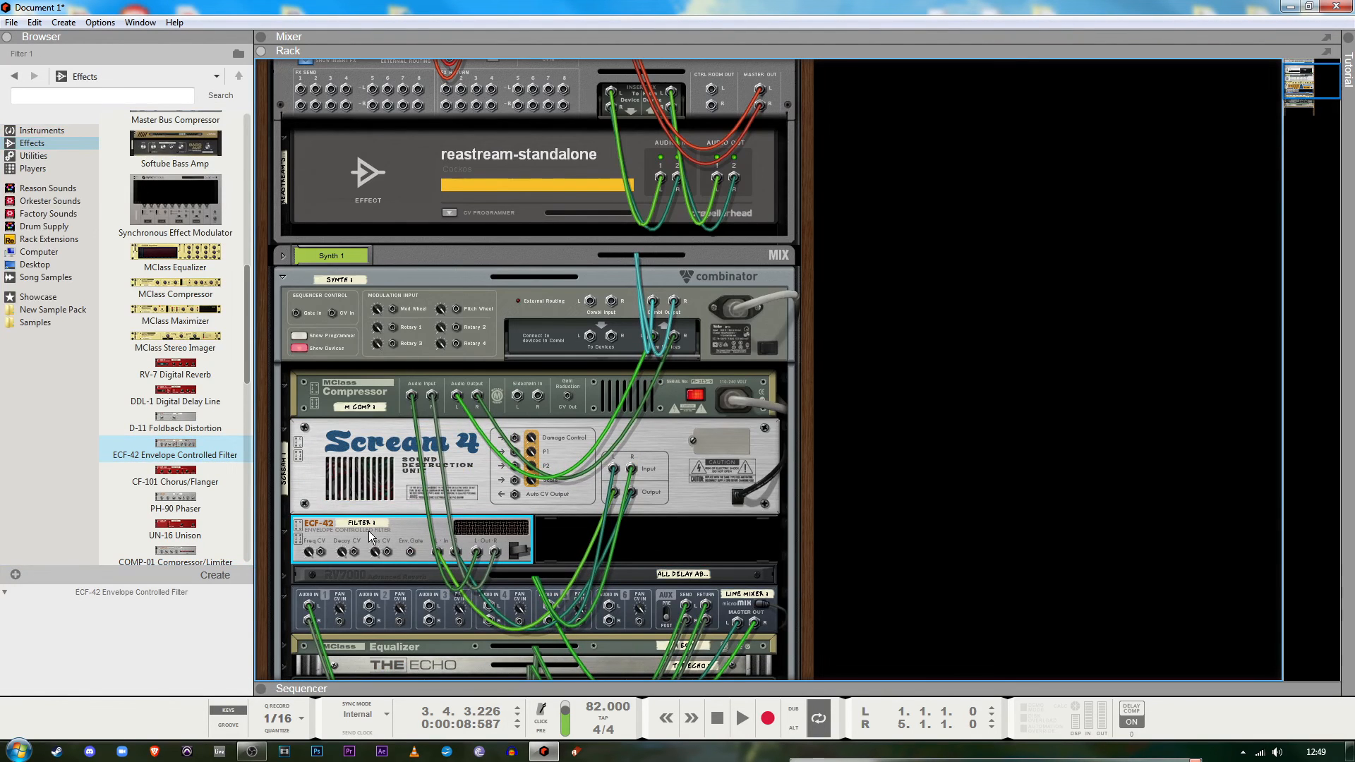
{"action": "key", "text": "Tab"}
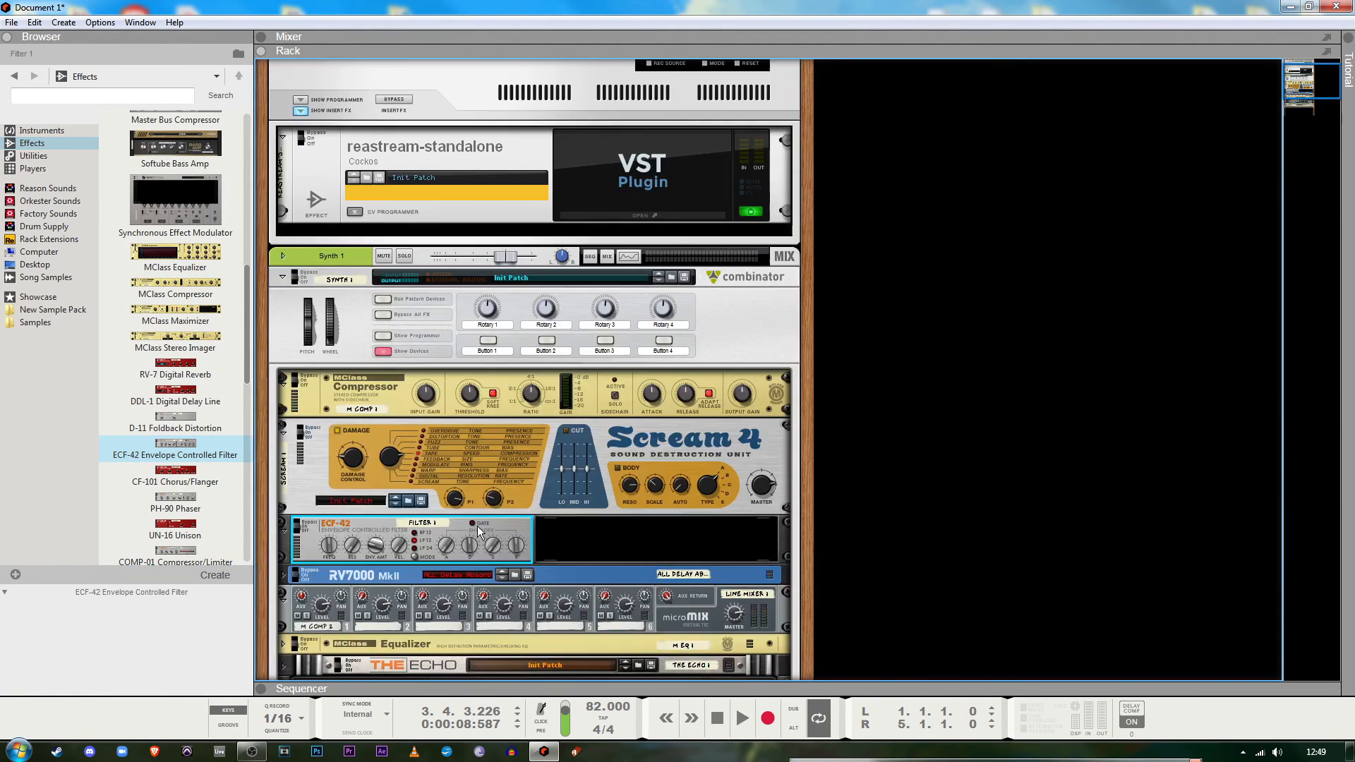
Move the ECF-42 filter directly above Scream 4 in the Combinator and fold Scream 4
{"action": "left_click_drag", "start_coordinate": [480, 531], "coordinate": [461, 437]}
{"action": "key", "text": "Tab"}
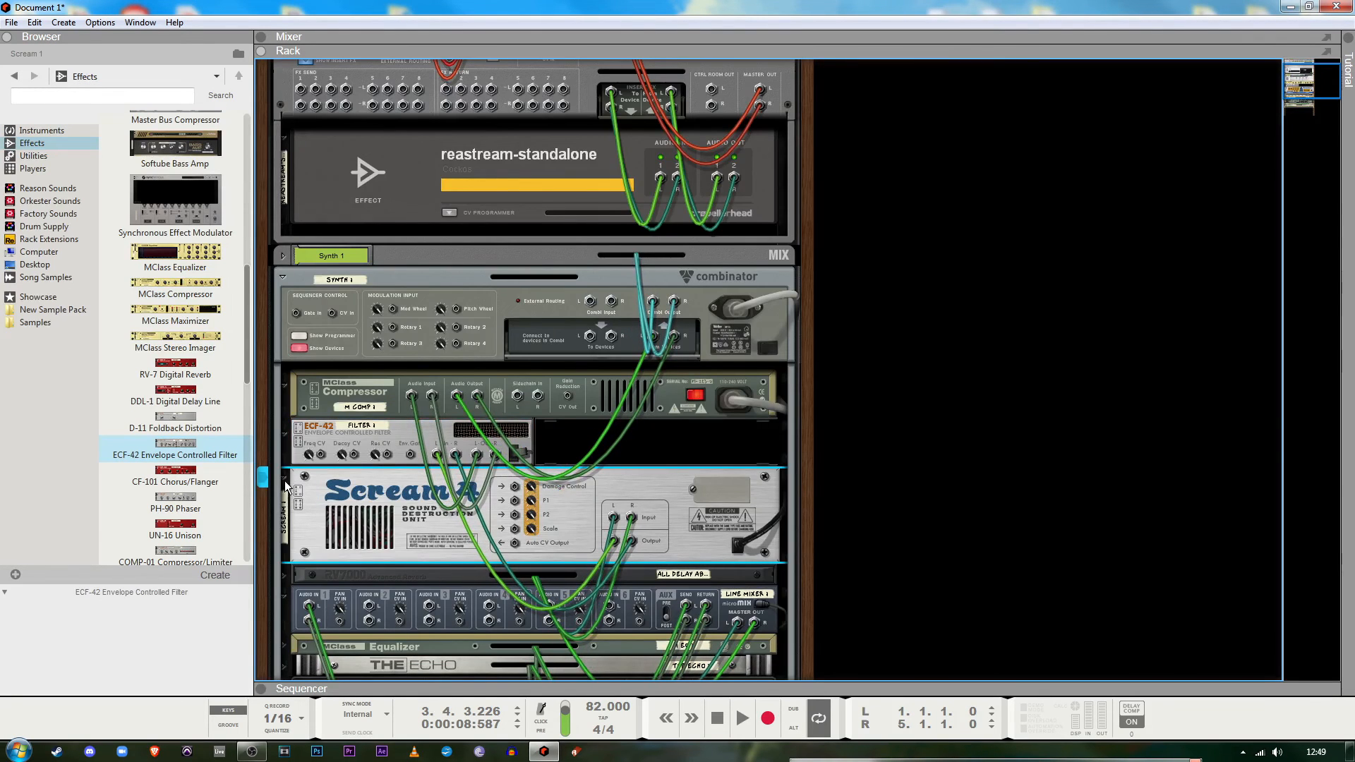
{"action": "key", "text": "Tab"}
{"action": "left_click", "coordinate": [459, 459]}
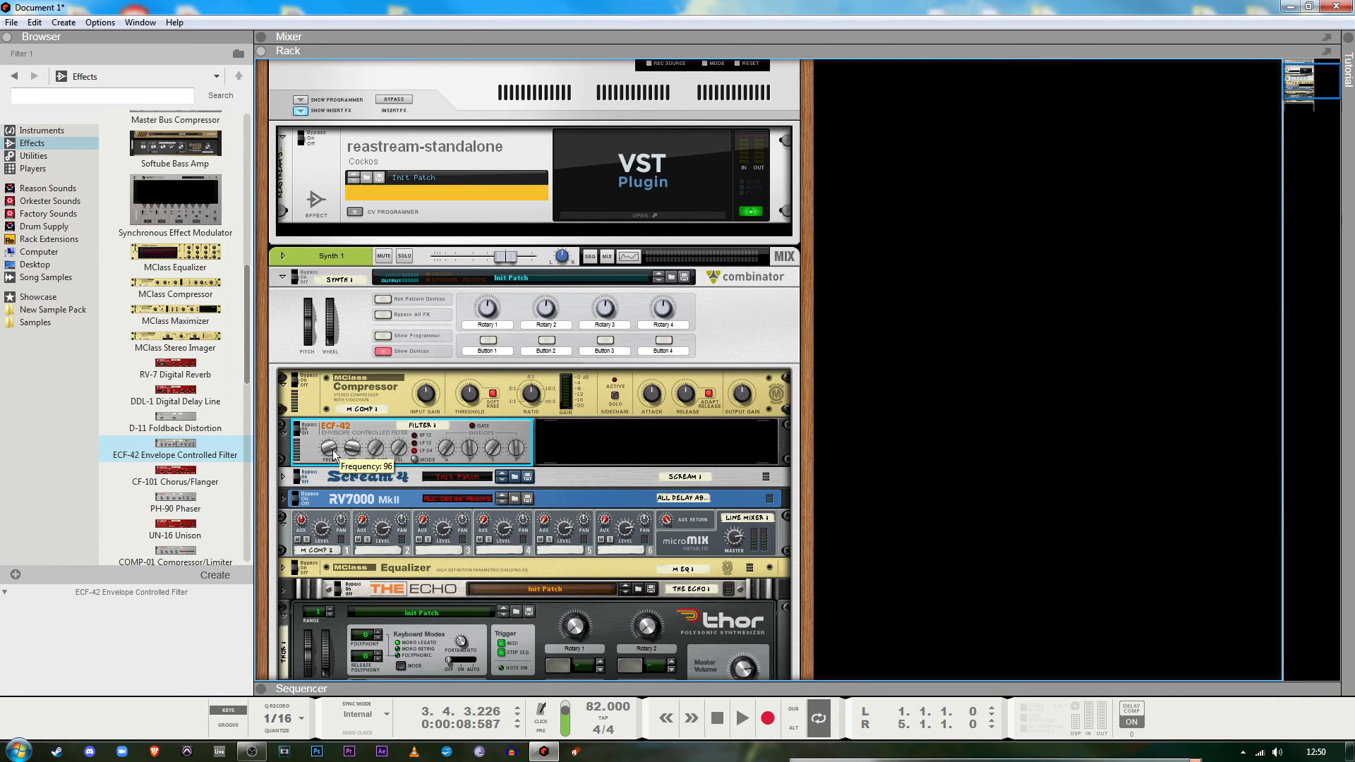
Set the ECF-42's frequency to 111, fine-tune it while the pattern plays, and stop playback
{"action": "left_click_drag", "start_coordinate": [333, 453], "coordinate": [336, 440]}
{"action": "mouse_move", "coordinate": [330, 452]}
{"action": "left_mouse_down"}
{"action": "mouse_move", "coordinate": [347, 473]}
{"action": "mouse_move", "coordinate": [340, 451]}
{"action": "left_mouse_up"}
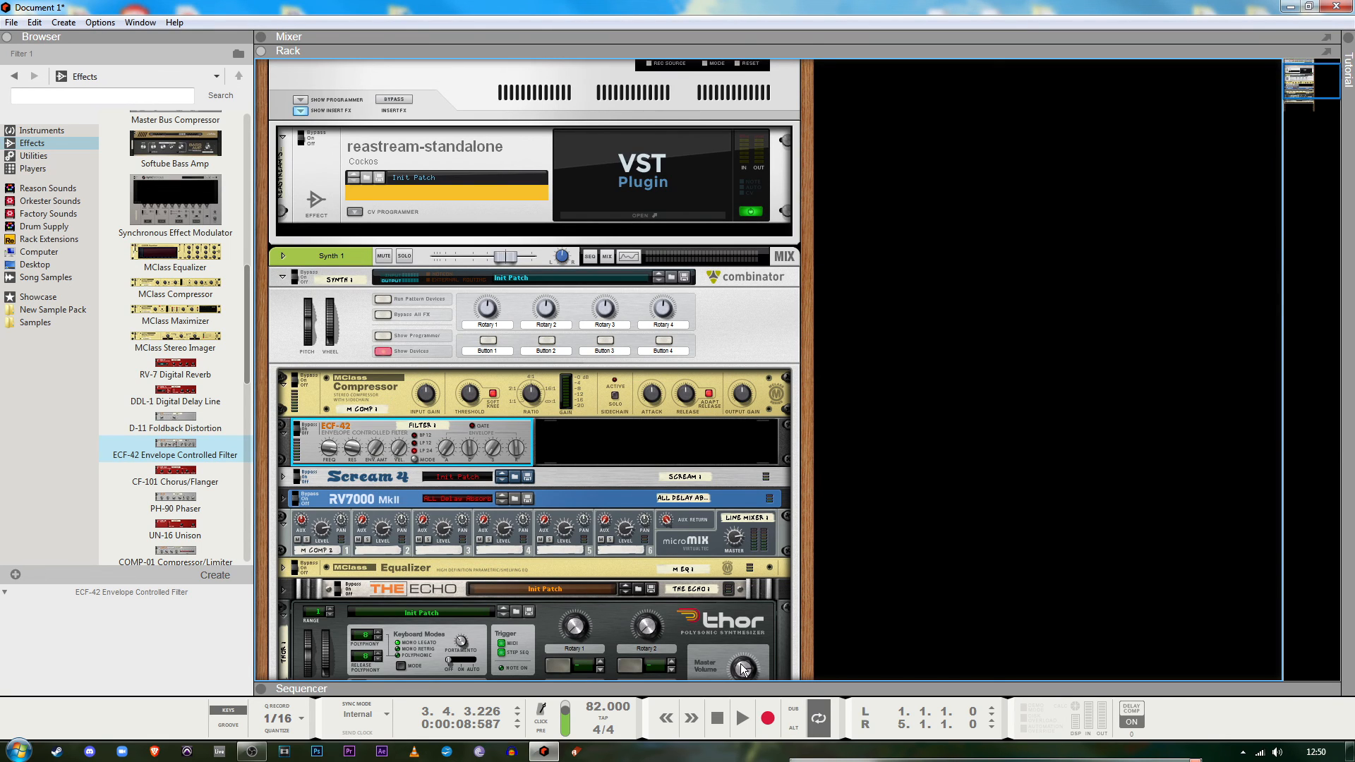
{"action": "key", "text": "space"}
{"action": "mouse_move", "coordinate": [325, 447]}
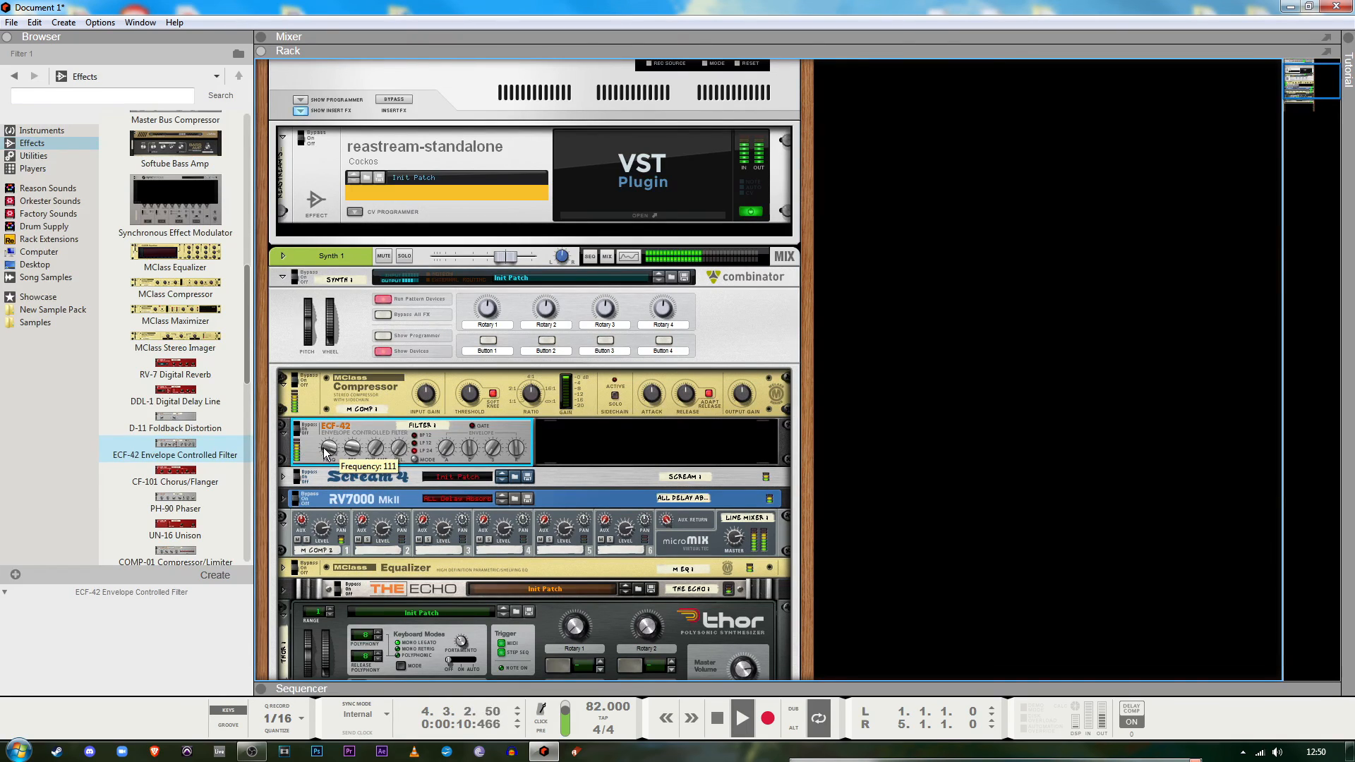
{"action": "left_click_drag", "start_coordinate": [324, 449], "coordinate": [328, 454]}
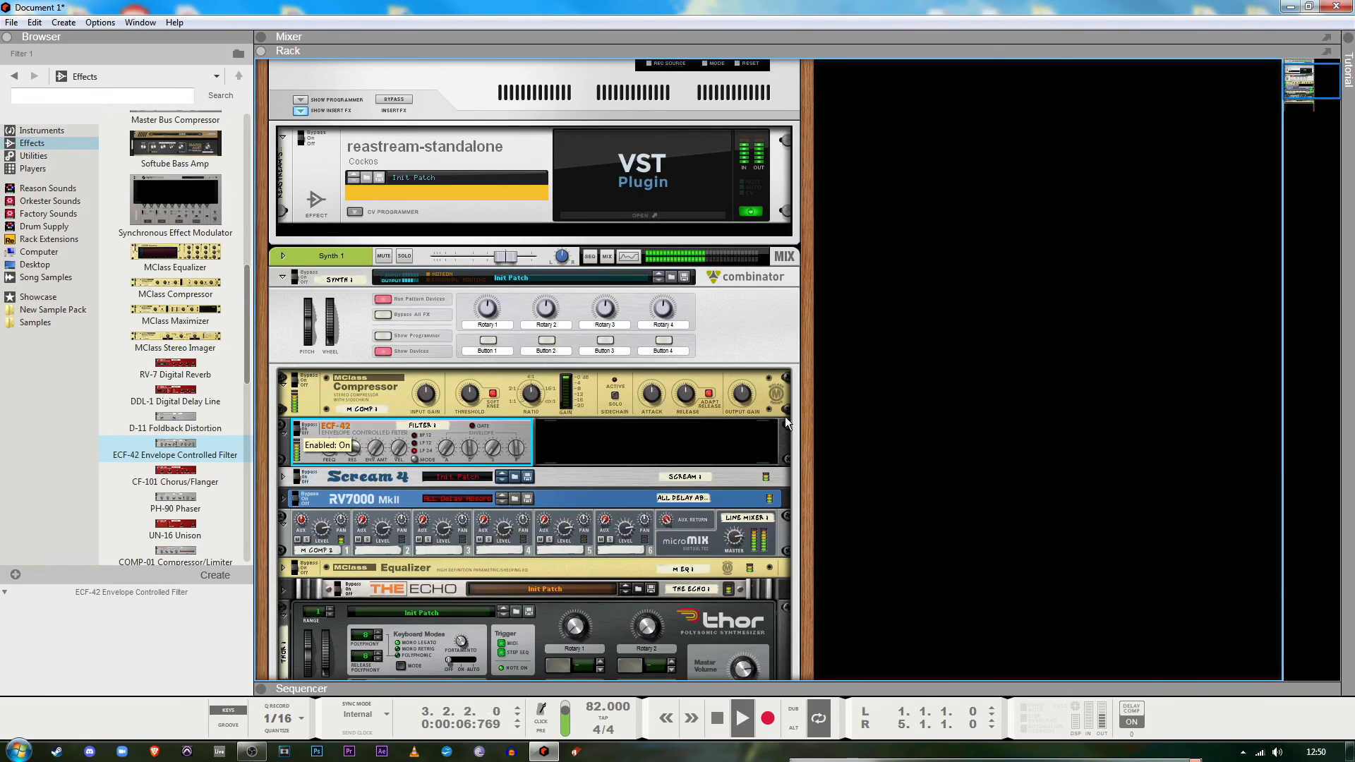
{"action": "left_click", "coordinate": [873, 419]}
{"action": "scroll", "coordinate": [870, 427], "scroll_direction": "down", "scroll_amount": 2}
{"action": "key", "text": "space"}
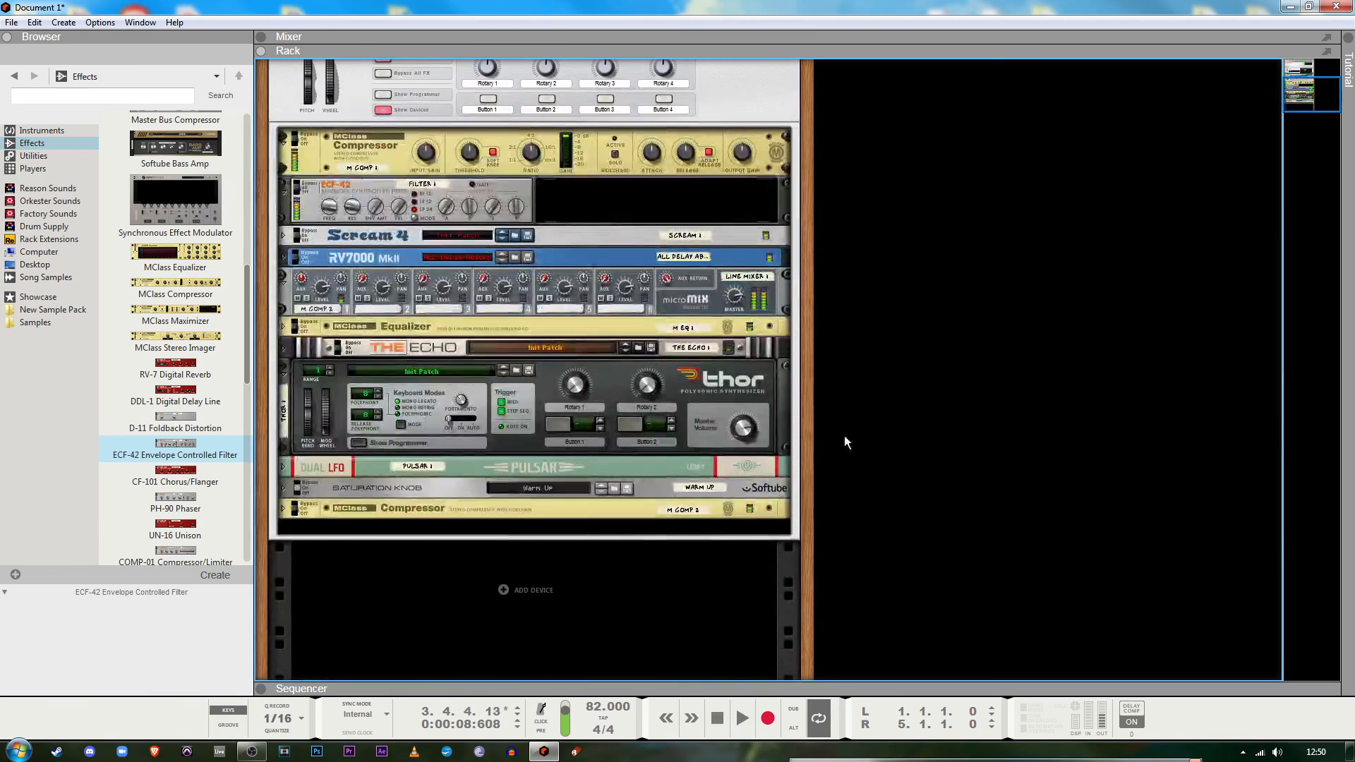
Close the Spectrum EQ window and fold the ECF-42 filter
{"action": "scroll", "coordinate": [845, 435], "scroll_direction": "up", "scroll_amount": 1}
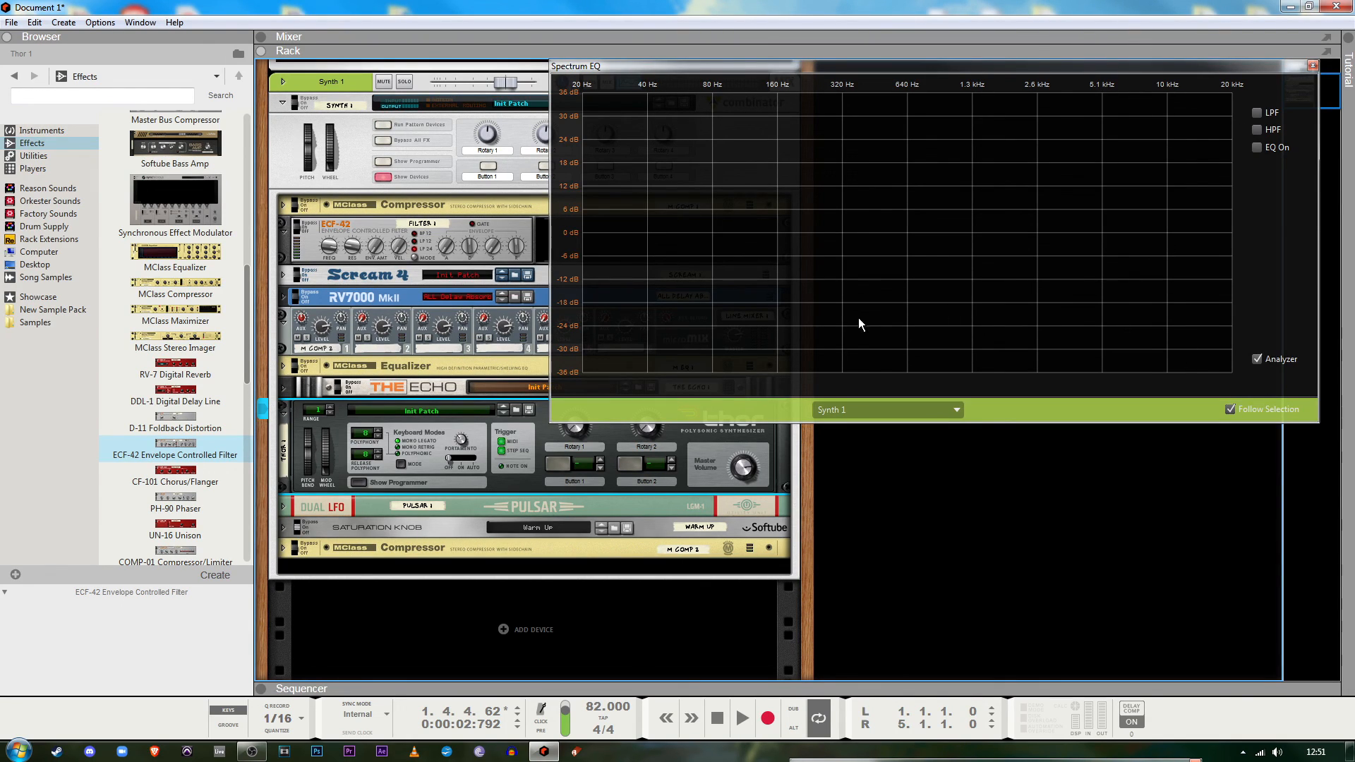
{"action": "left_click", "coordinate": [1312, 66]}
{"action": "scroll", "coordinate": [664, 349], "scroll_direction": "up", "scroll_amount": 2}
{"action": "scroll", "coordinate": [664, 349], "scroll_direction": "up", "scroll_amount": 1}
{"action": "left_click", "coordinate": [283, 353]}
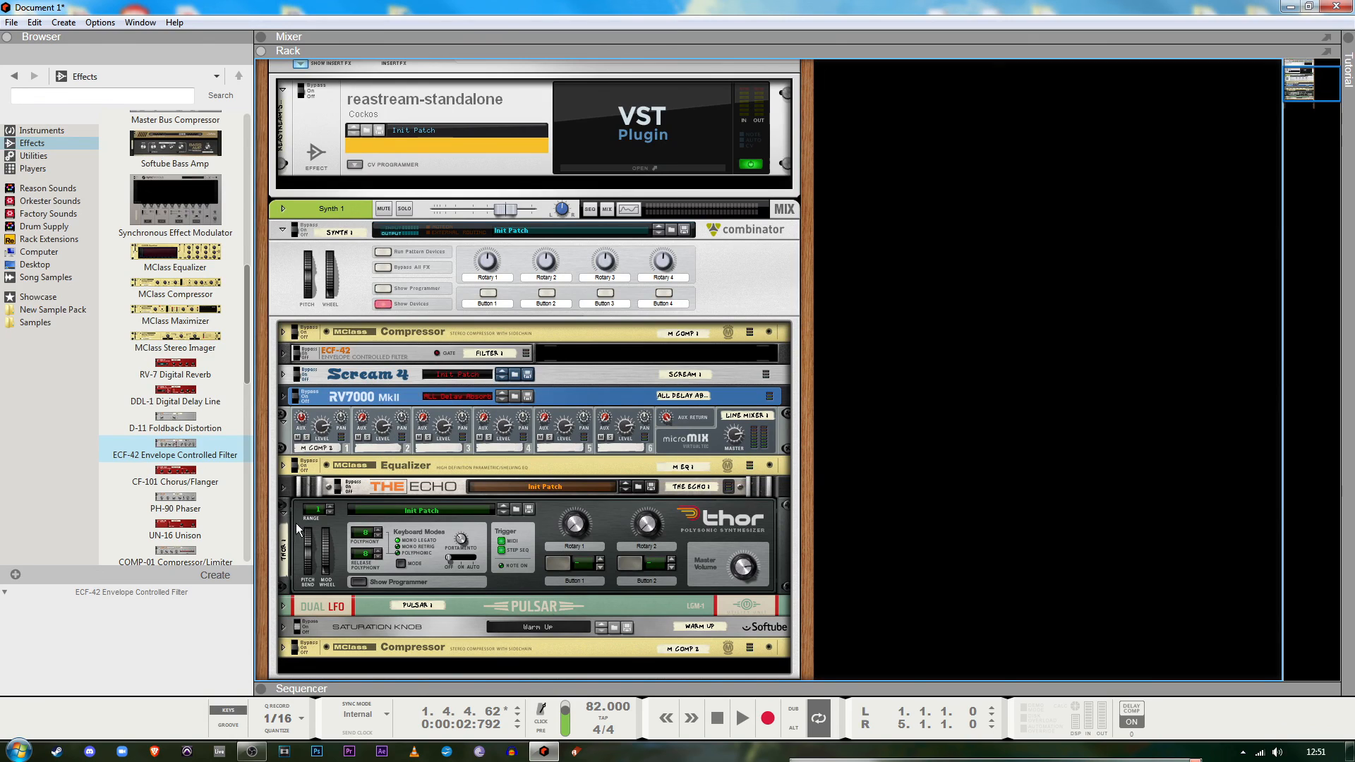
Open Thor's programmer to view its oscillator and filter settings, and hide it again
{"action": "left_click", "coordinate": [364, 581]}
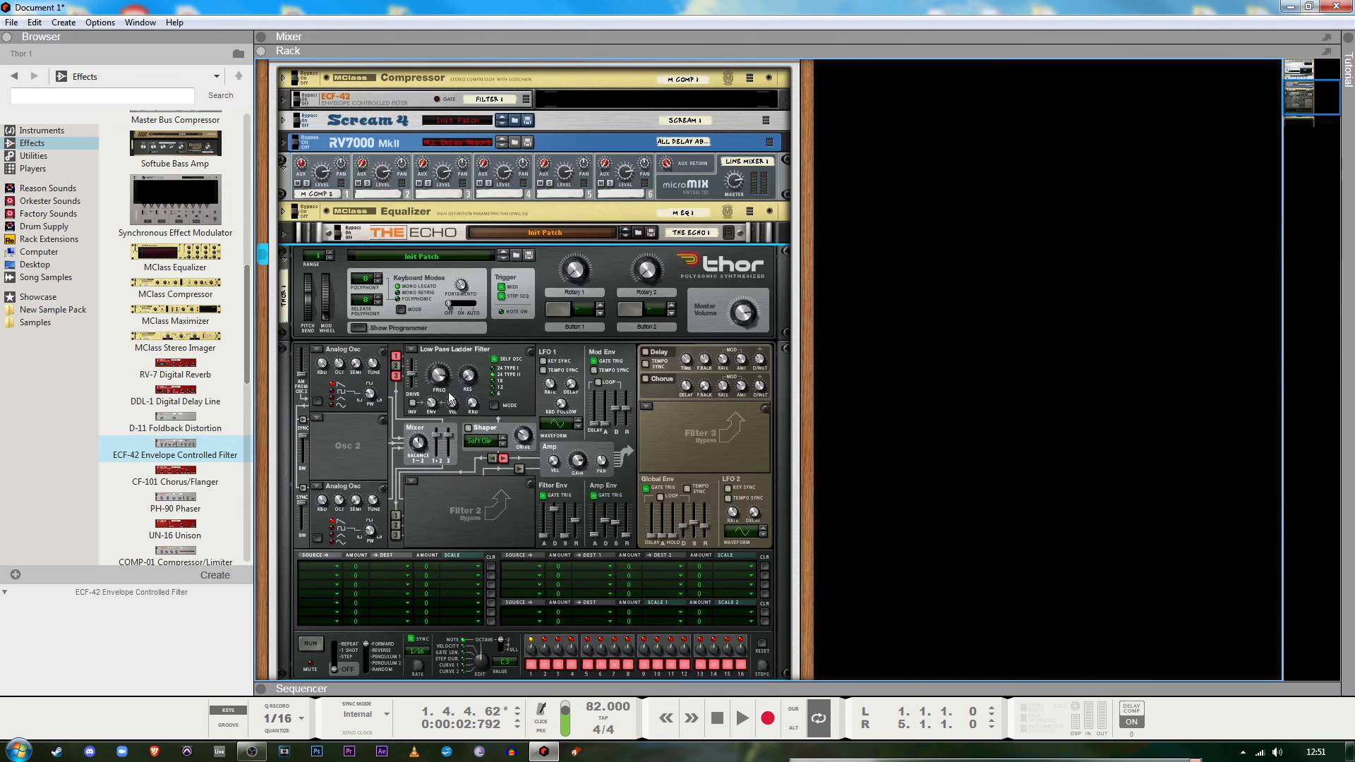
{"action": "left_click", "coordinate": [363, 332]}
{"action": "scroll", "coordinate": [957, 479], "scroll_direction": "up", "scroll_amount": 3}
{"action": "scroll", "coordinate": [908, 473], "scroll_direction": "up", "scroll_amount": 4}
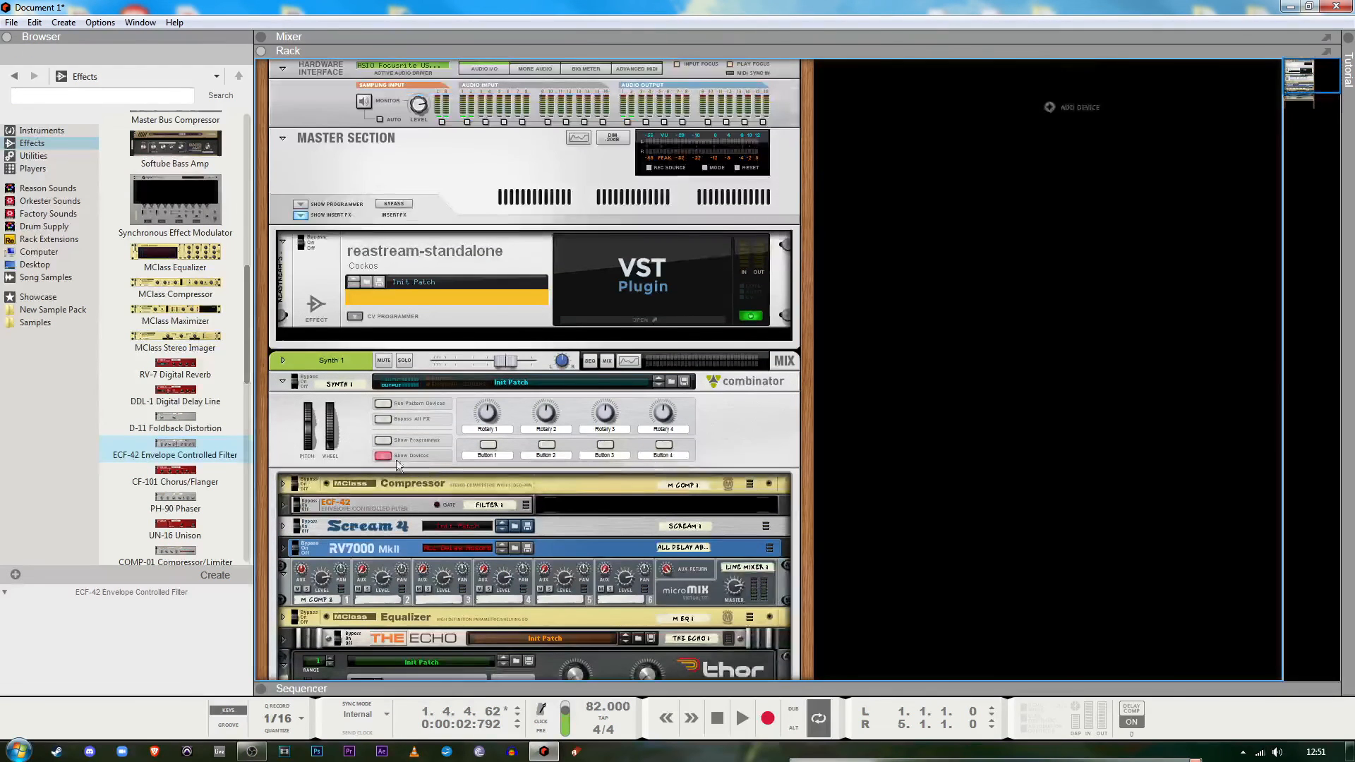